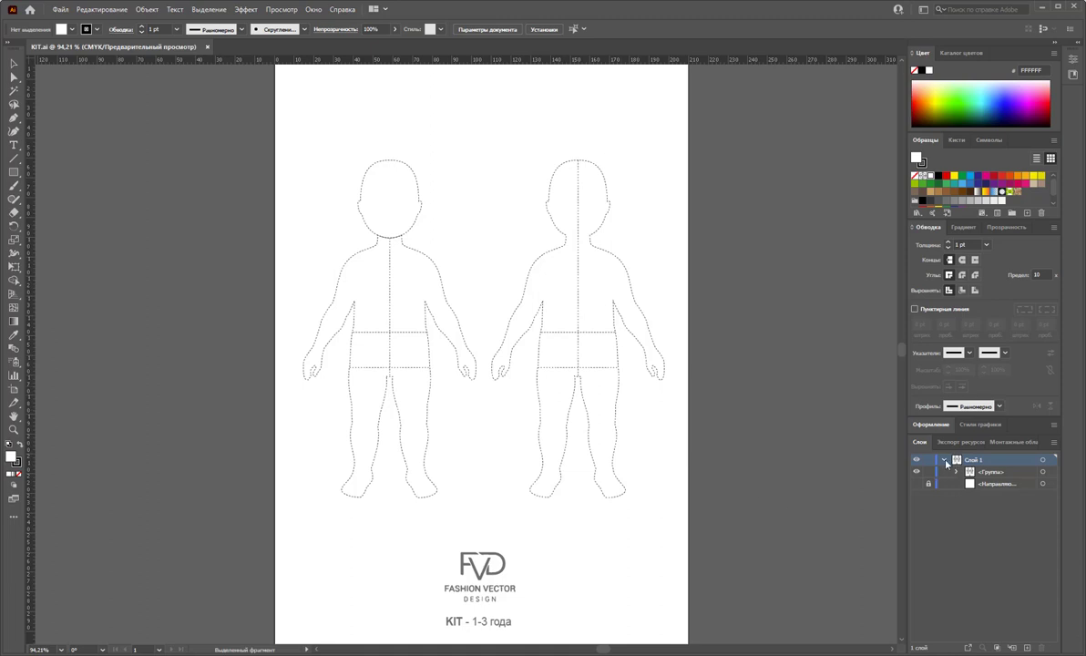
Step: Add a new layer, Слой 2, above the figure layer
left_click(945, 460)
left_click(927, 460)
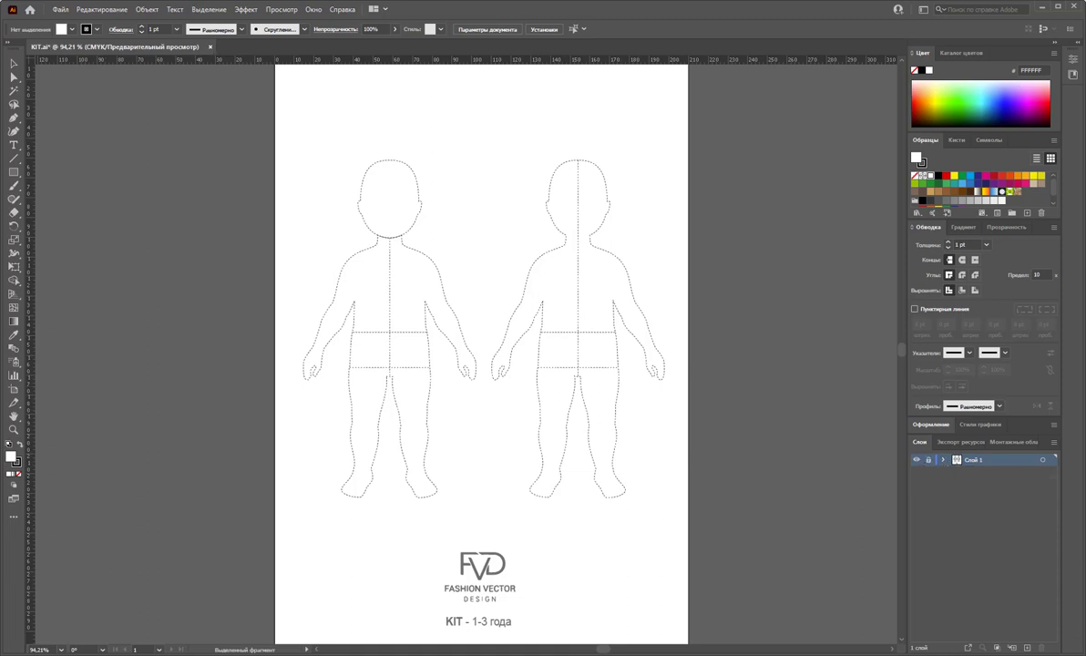
left_click(1027, 648)
left_click(928, 472)
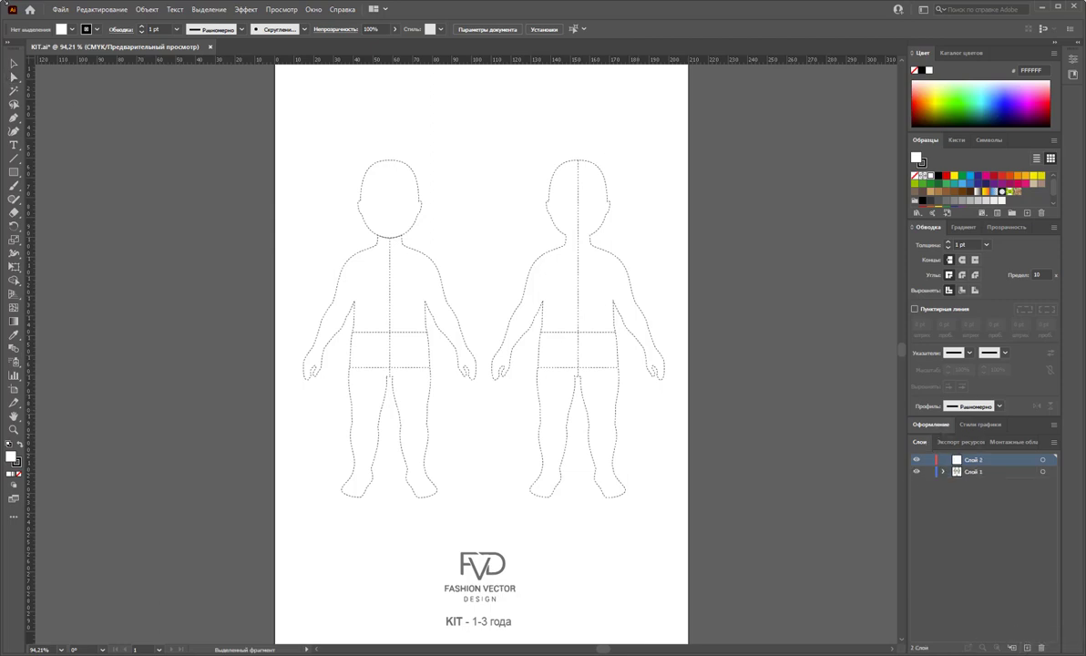
Step: Inside the figure group, delete the right-hand back-view figure
left_click(580, 262)
double_click(580, 262)
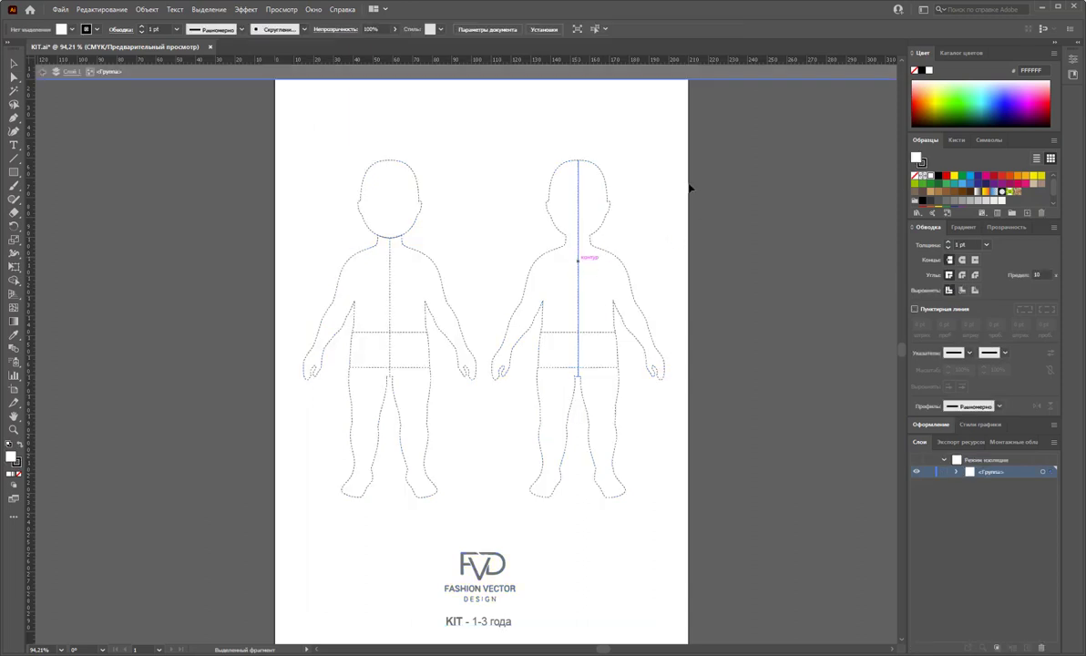
mouse_move(674, 123)
left_mouse_down()
mouse_move(501, 477)
mouse_move(504, 497)
left_mouse_up()
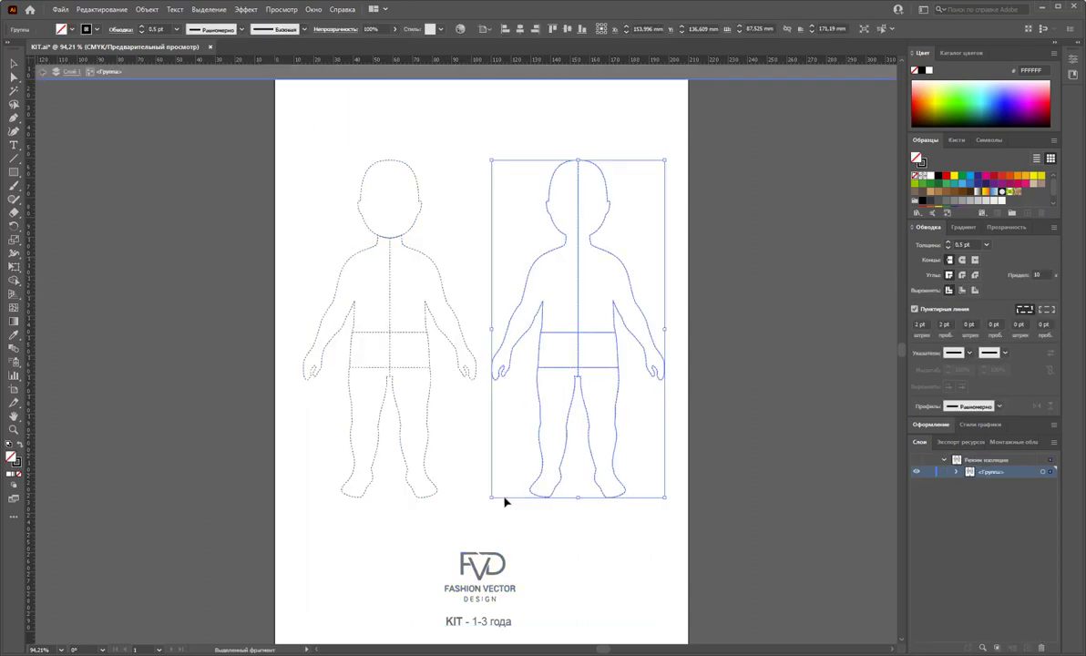
key("Delete")
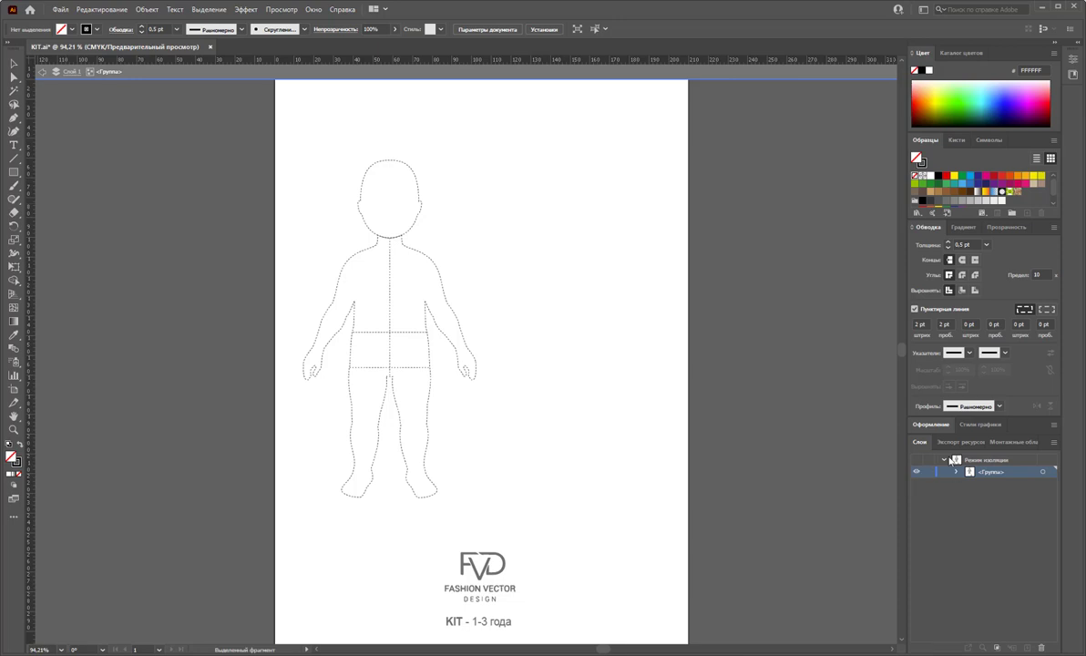
Step: Exit group editing, lock Слой 1 and make Слой 2 the active layer
left_click(930, 472)
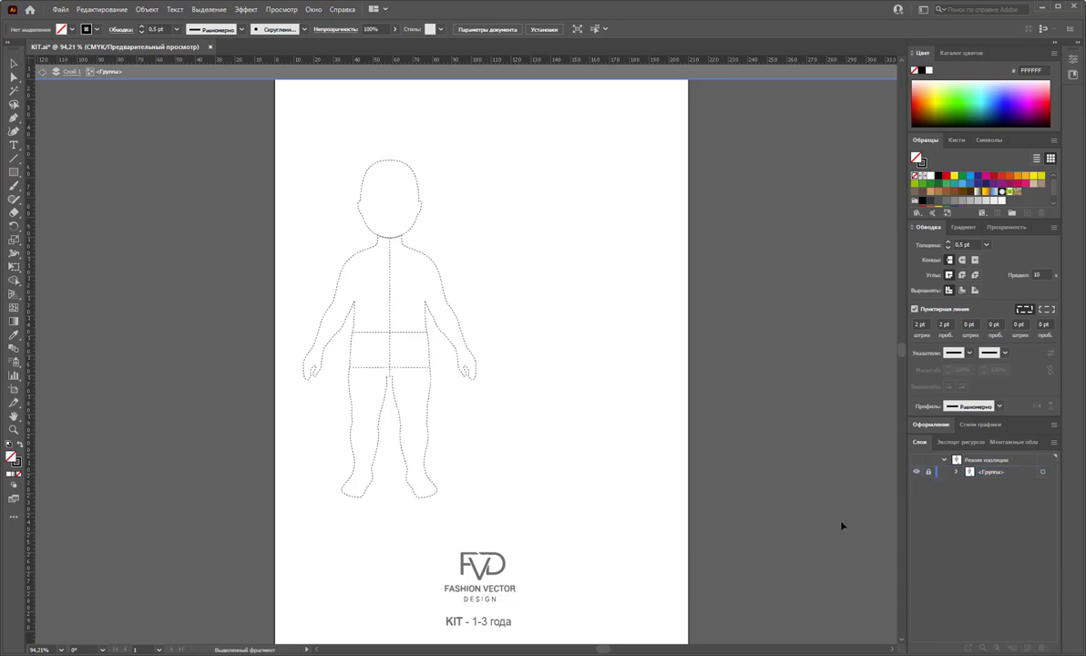
left_click(929, 472)
left_click(956, 472)
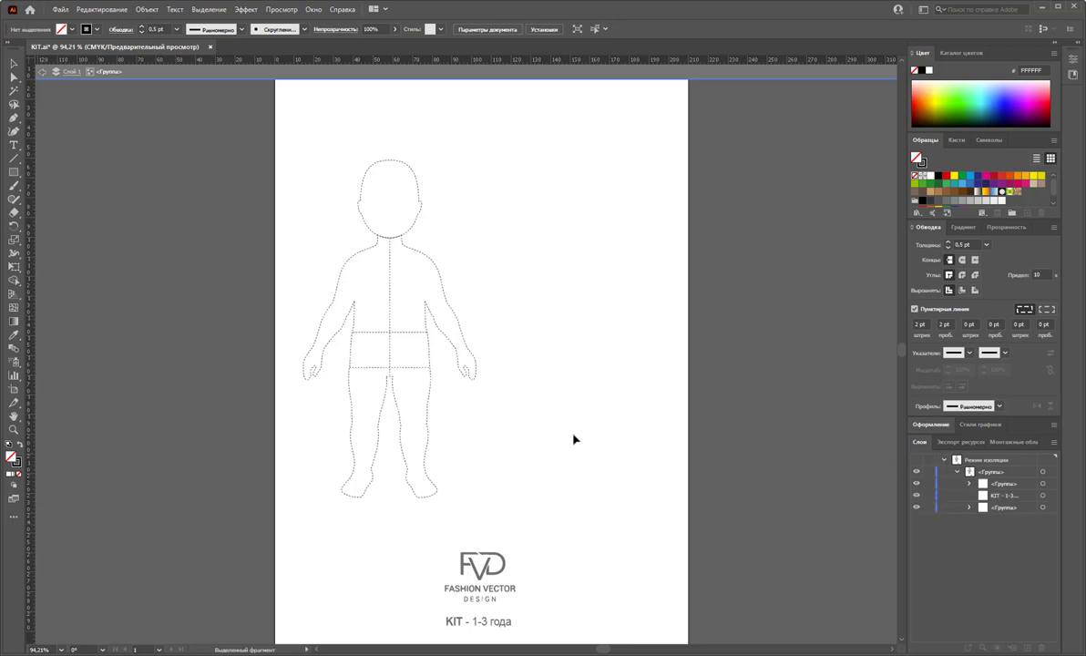
double_click(432, 124)
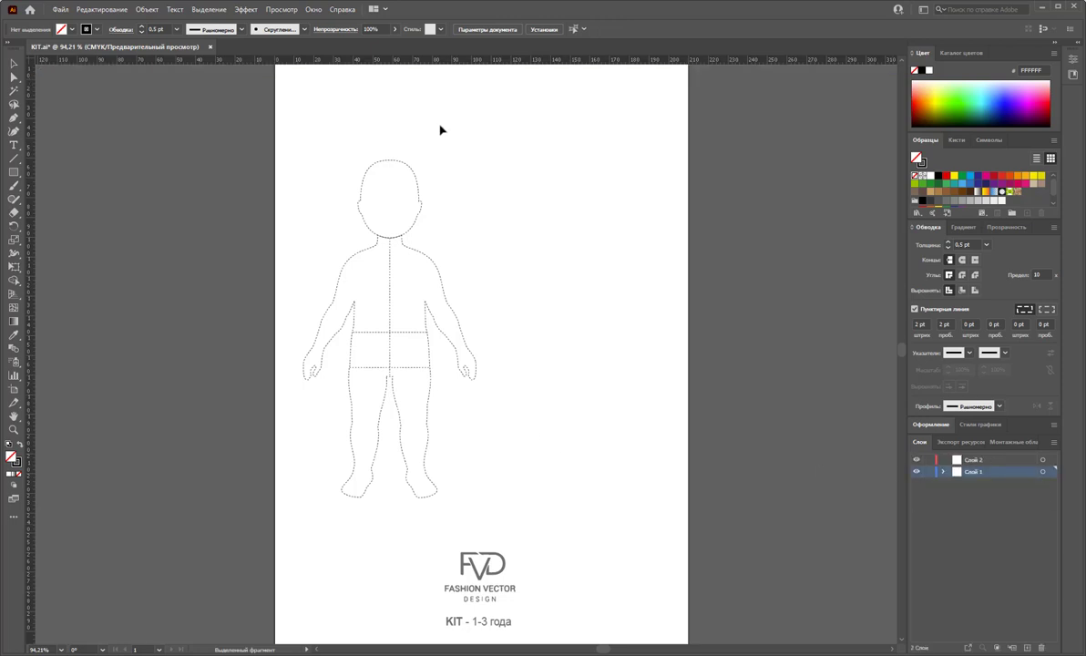
left_click(929, 472)
left_click(979, 460)
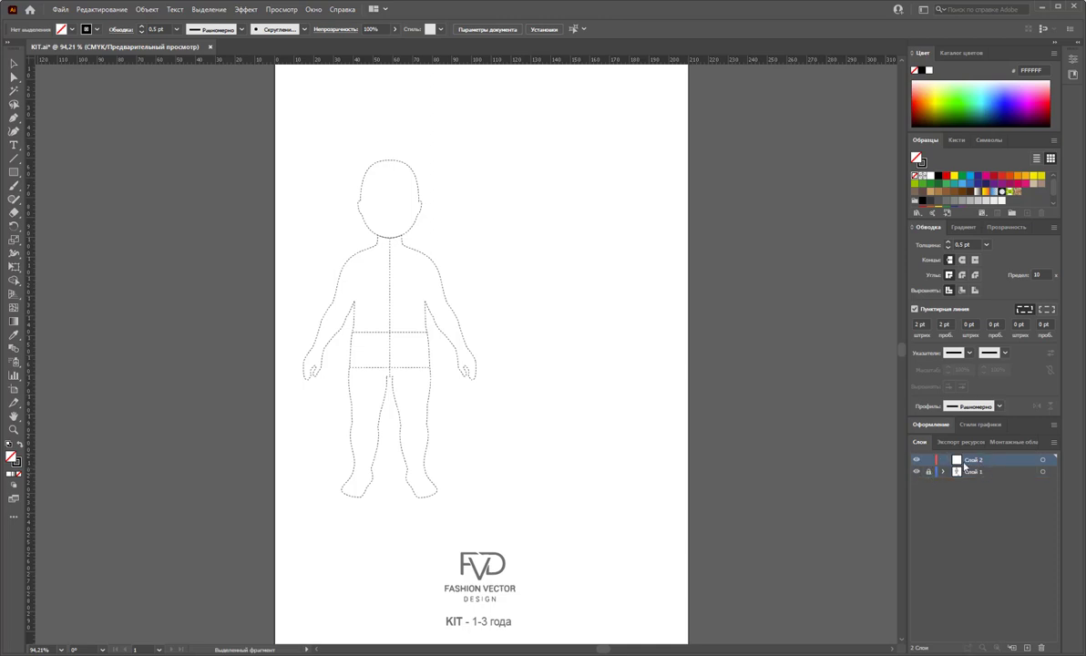
Step: With the Pen tool active, set the stroke weight to 1 pt
left_click(14, 117)
left_click(13, 118)
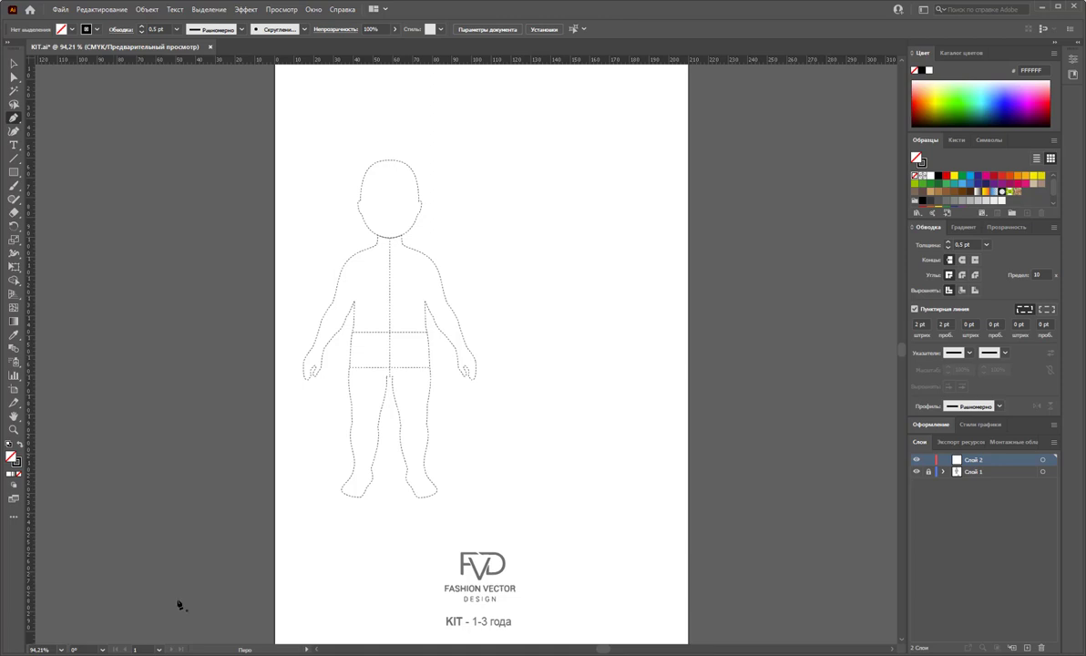
left_click(17, 463)
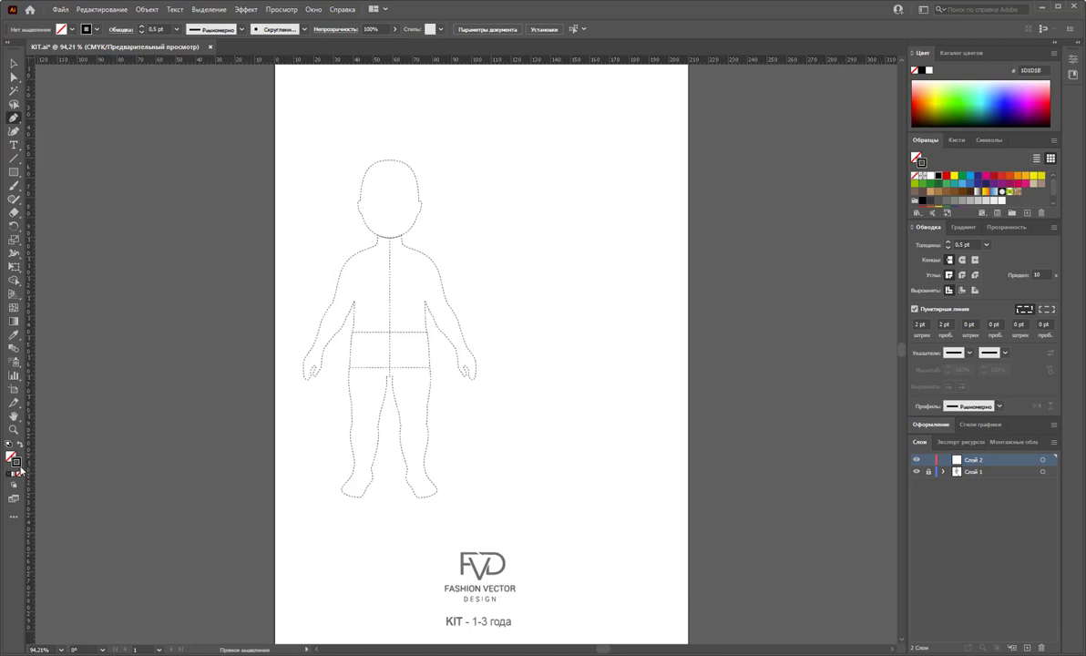
left_click(986, 245)
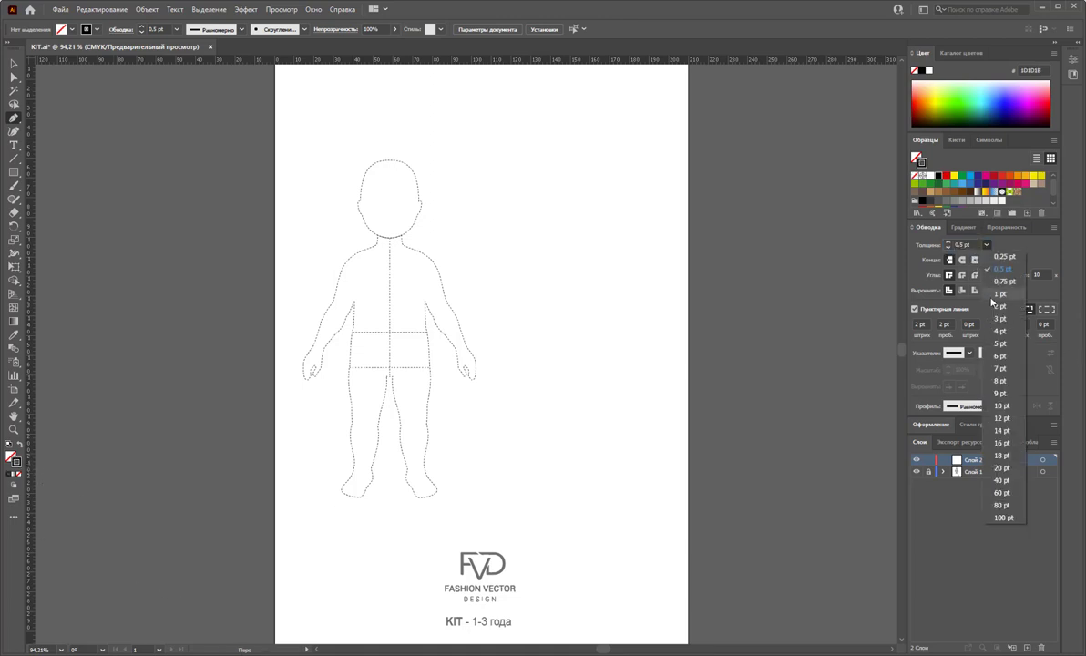
left_click(999, 293)
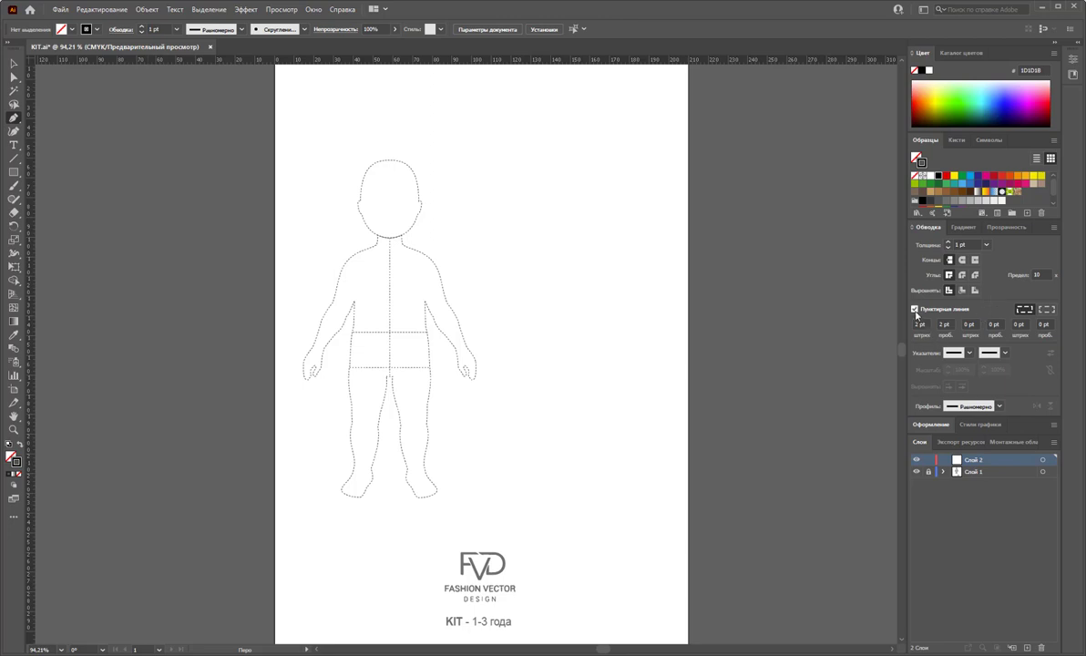
Step: Zoom in close on the figure's upper body
left_click(14, 429)
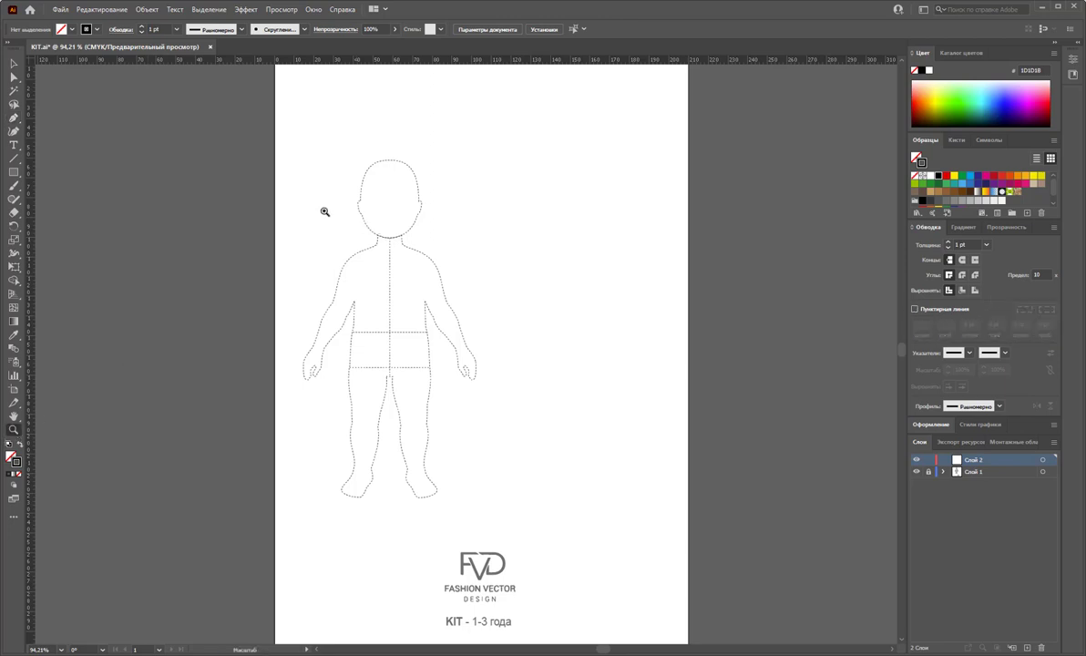
left_click(337, 242)
left_click_drag(337, 242, 436, 289)
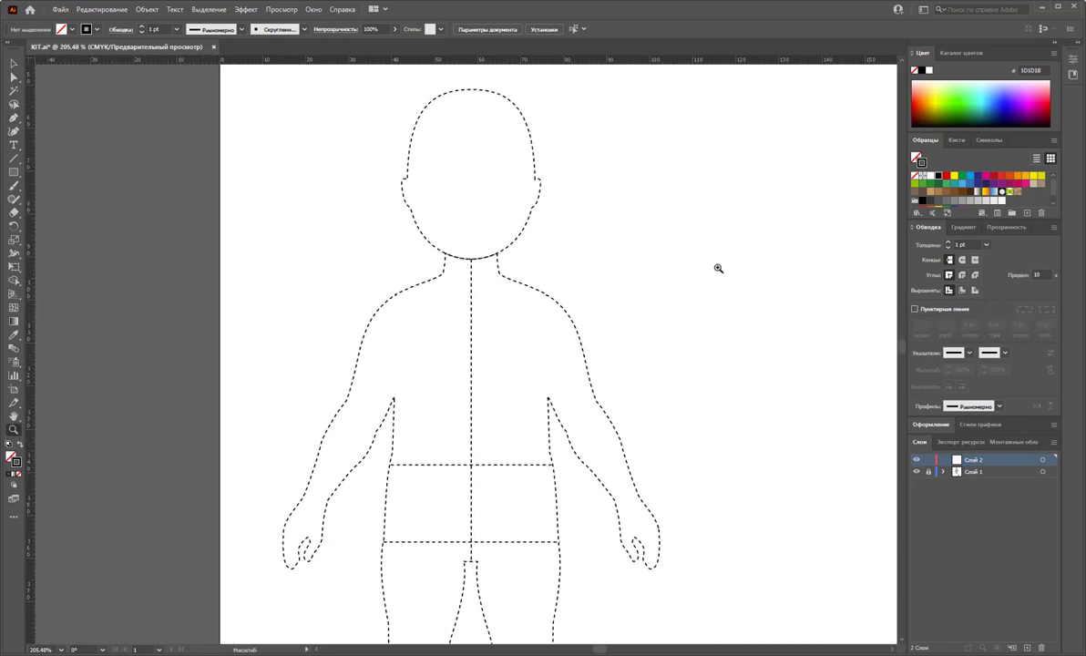
scroll(707, 264, "down", 1)
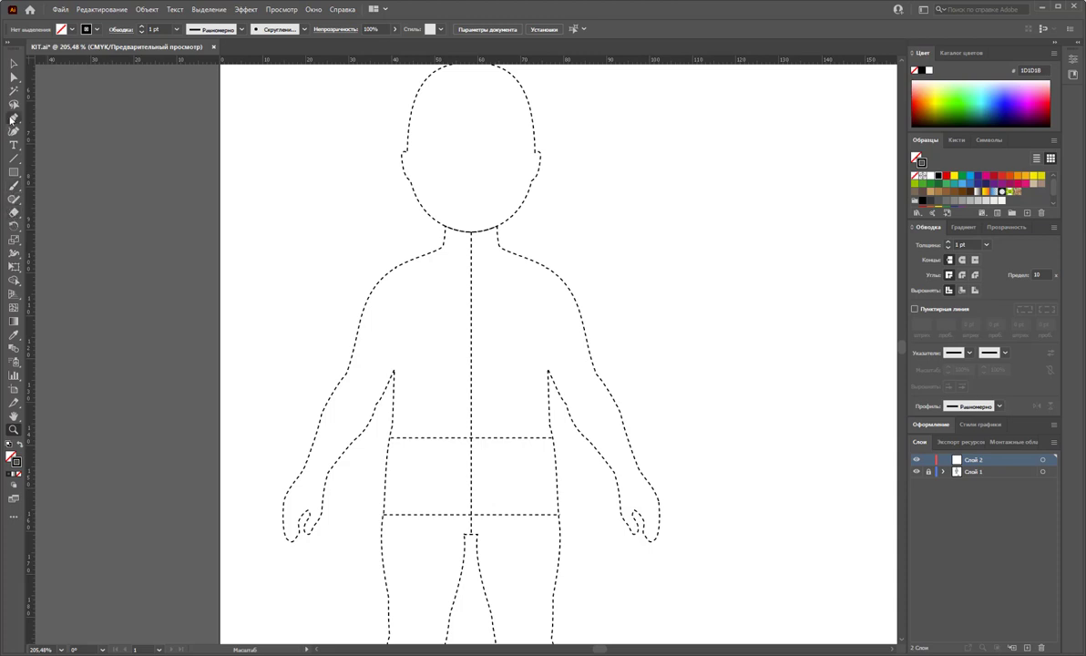
Step: Draw a closed half-bodice outline from centre neck over shoulder and armhole to waist
left_click(13, 117)
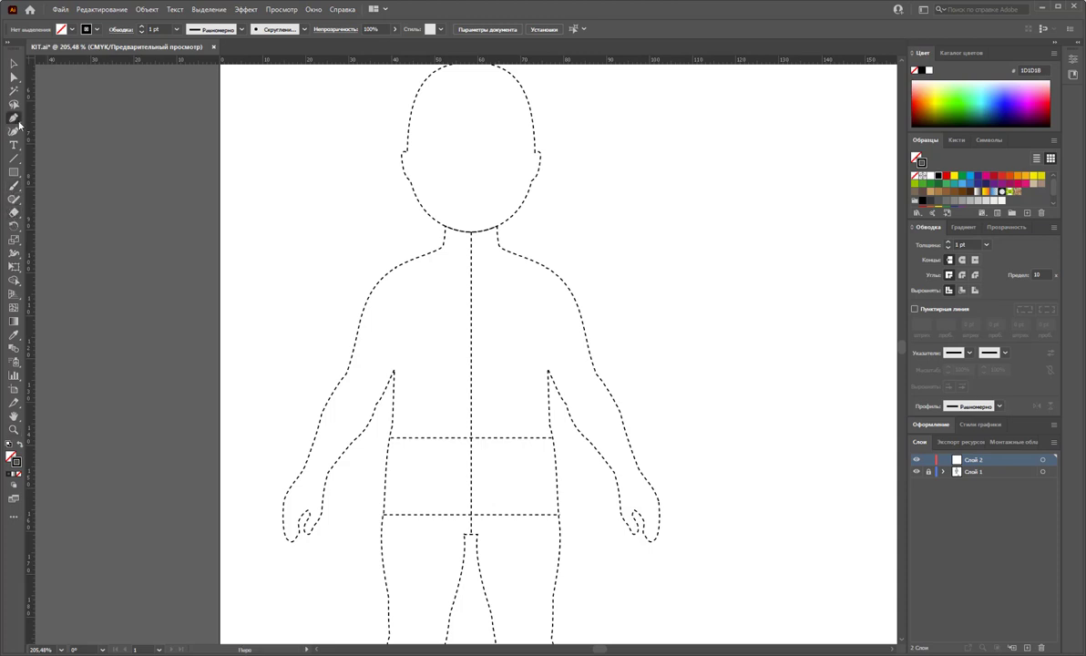
left_click(471, 273)
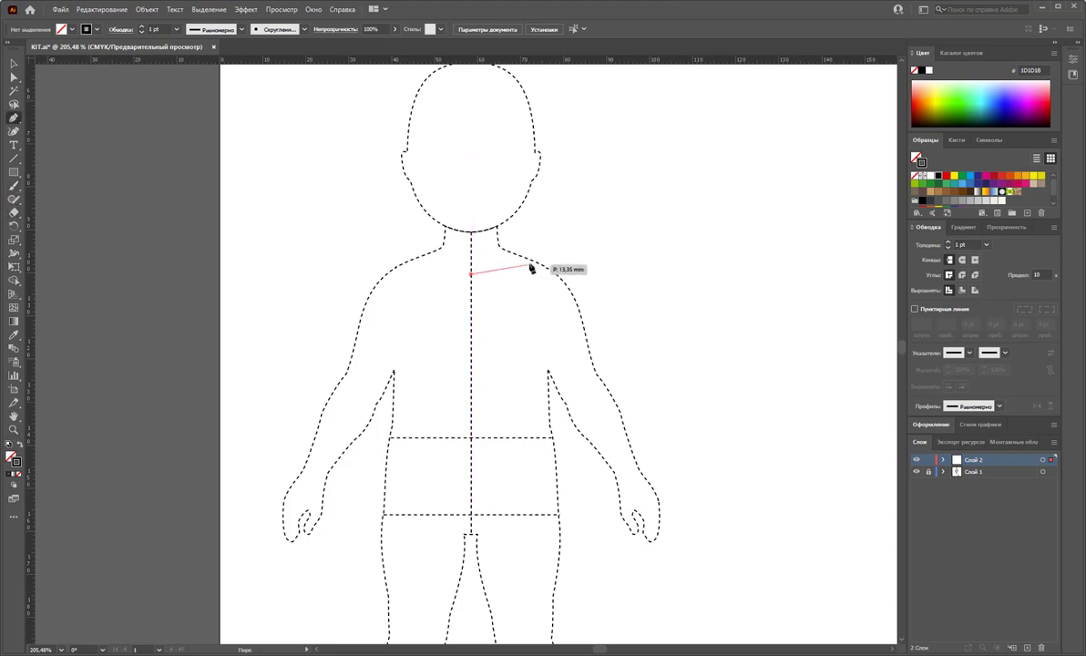
left_click_drag(516, 256, 531, 235)
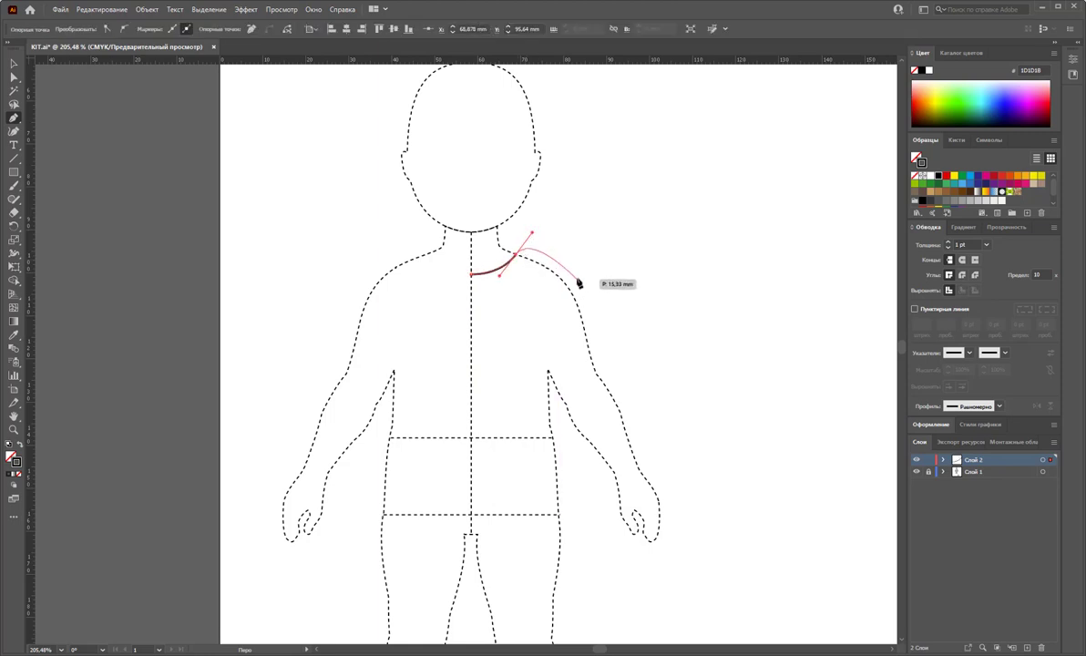
left_click_drag(567, 275, 549, 374)
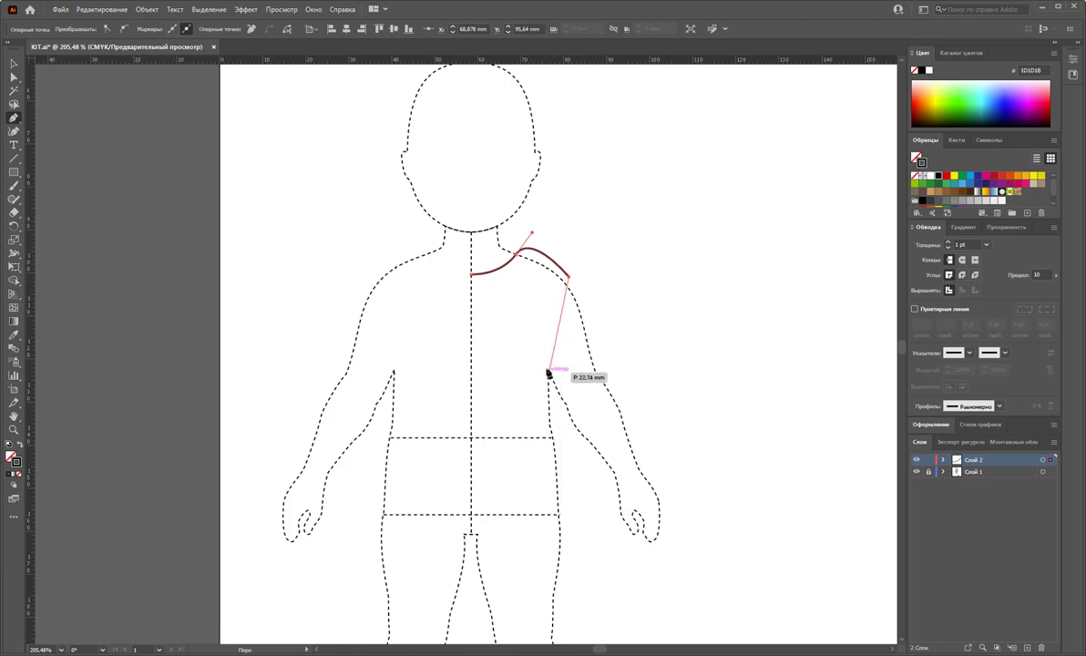
left_click(548, 356)
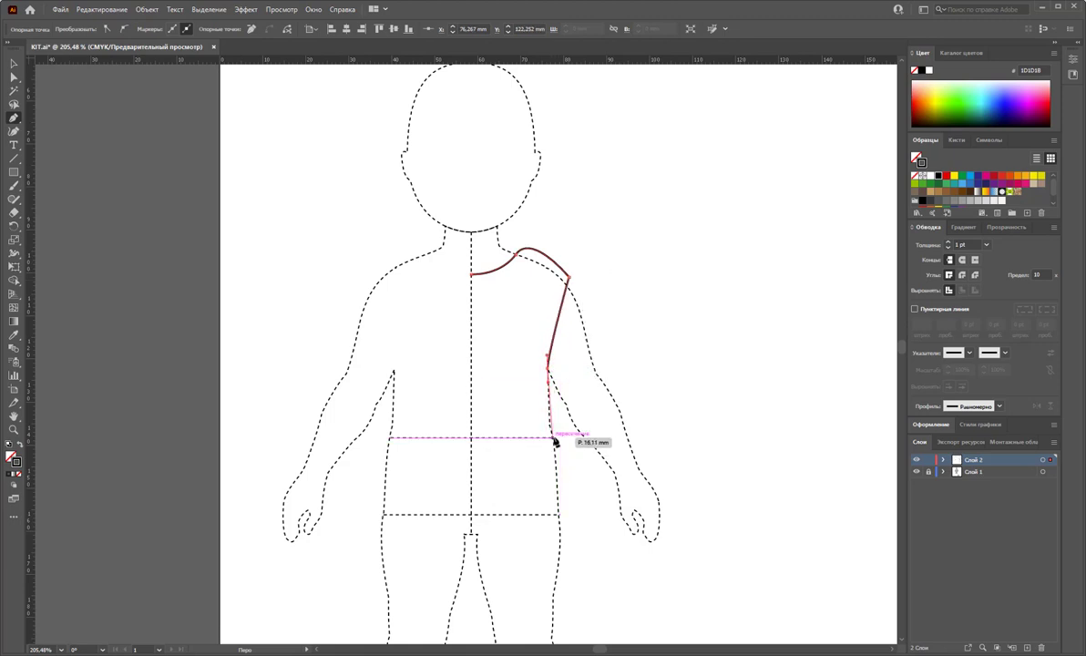
left_click(553, 437)
left_click(471, 438)
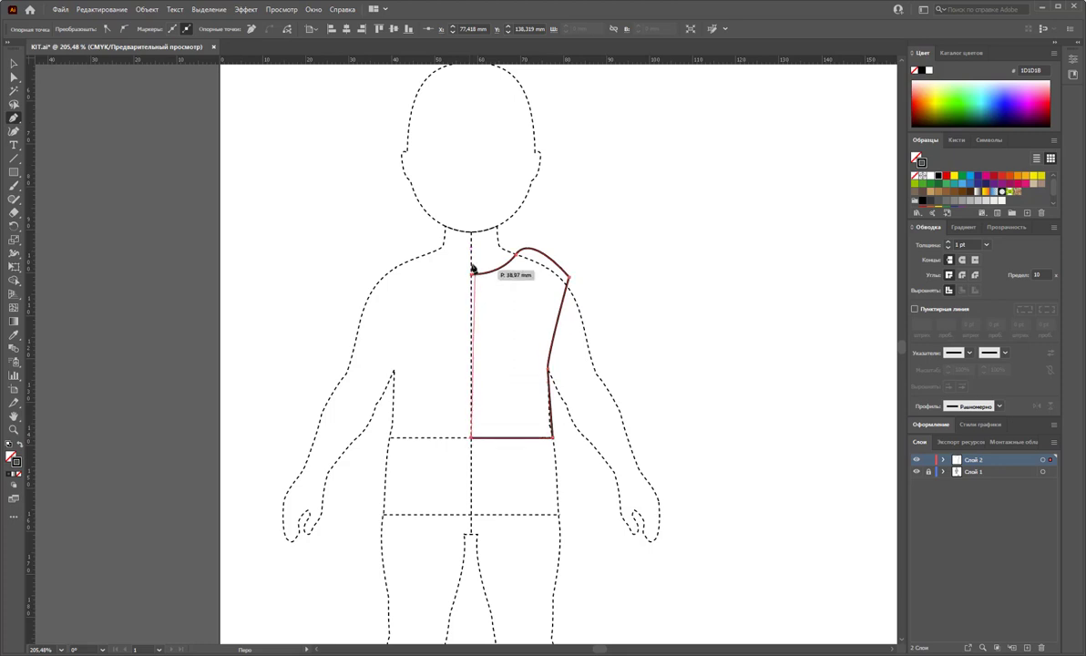
left_click(471, 273)
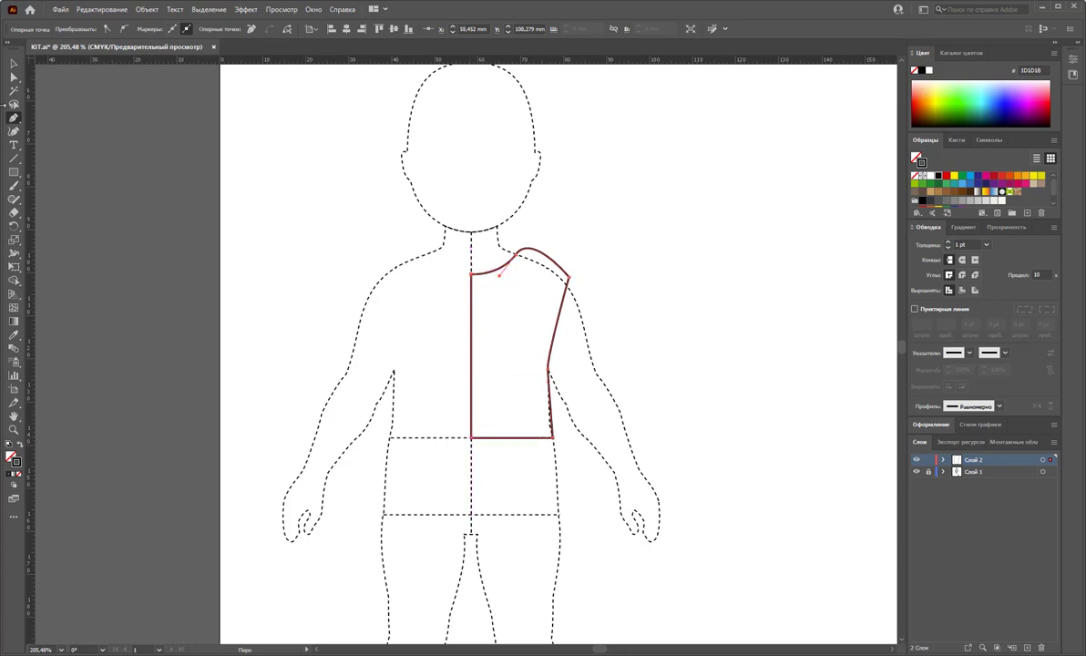
left_click(14, 77)
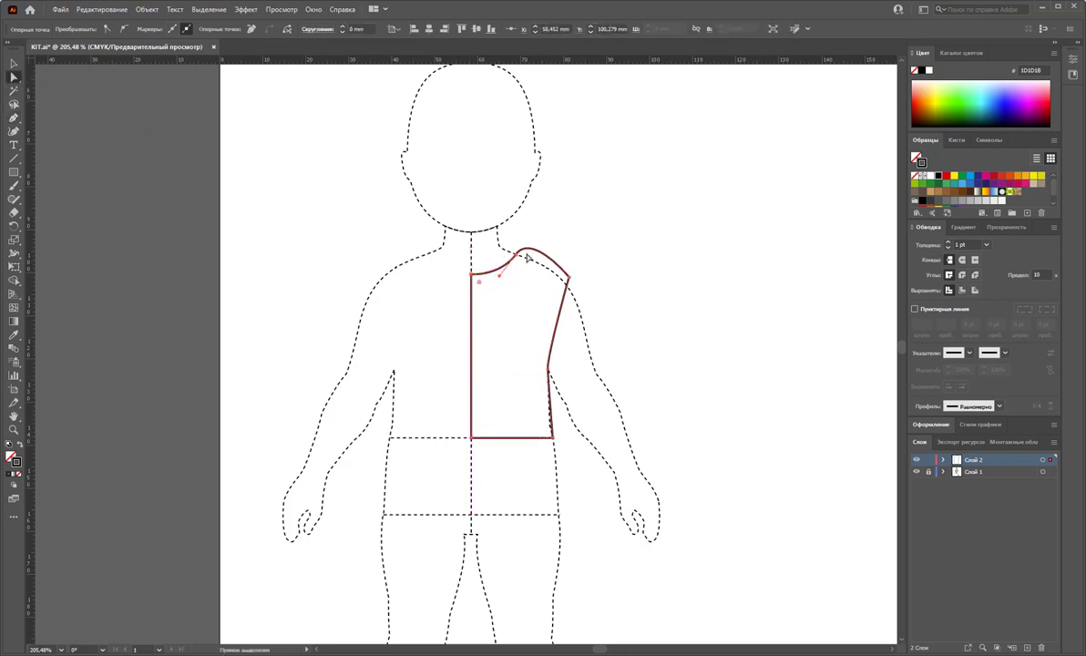
Step: Reshape the neckline curve and straighten the shoulder line near the neck
left_click_drag(526, 258, 531, 236)
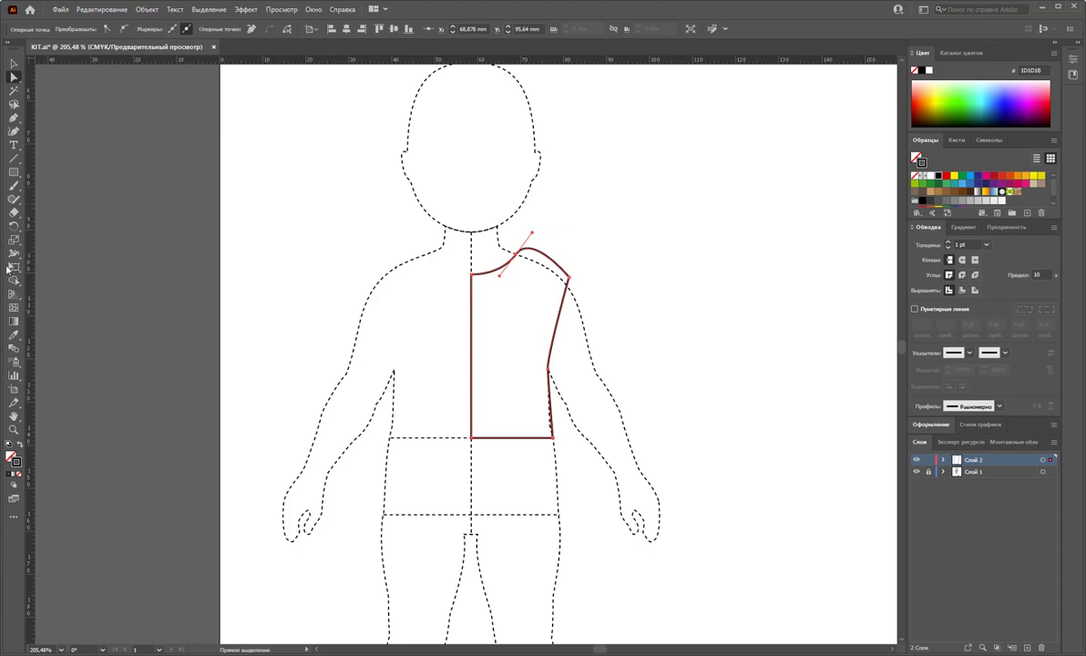
left_click(14, 118)
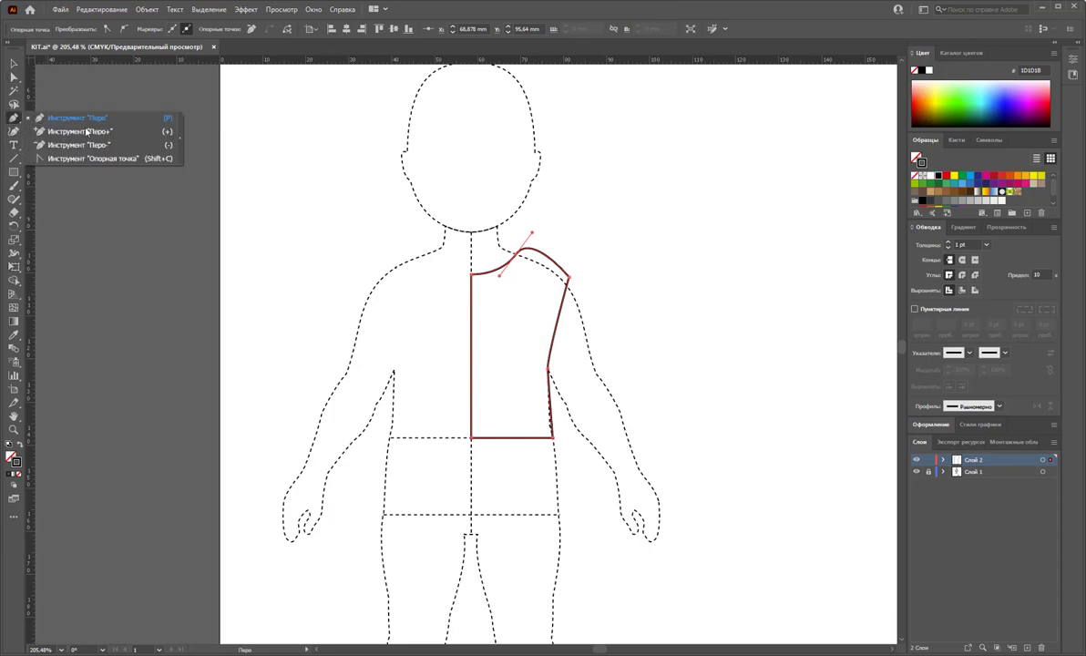
left_click(182, 143)
left_click_drag(57, 123, 93, 86)
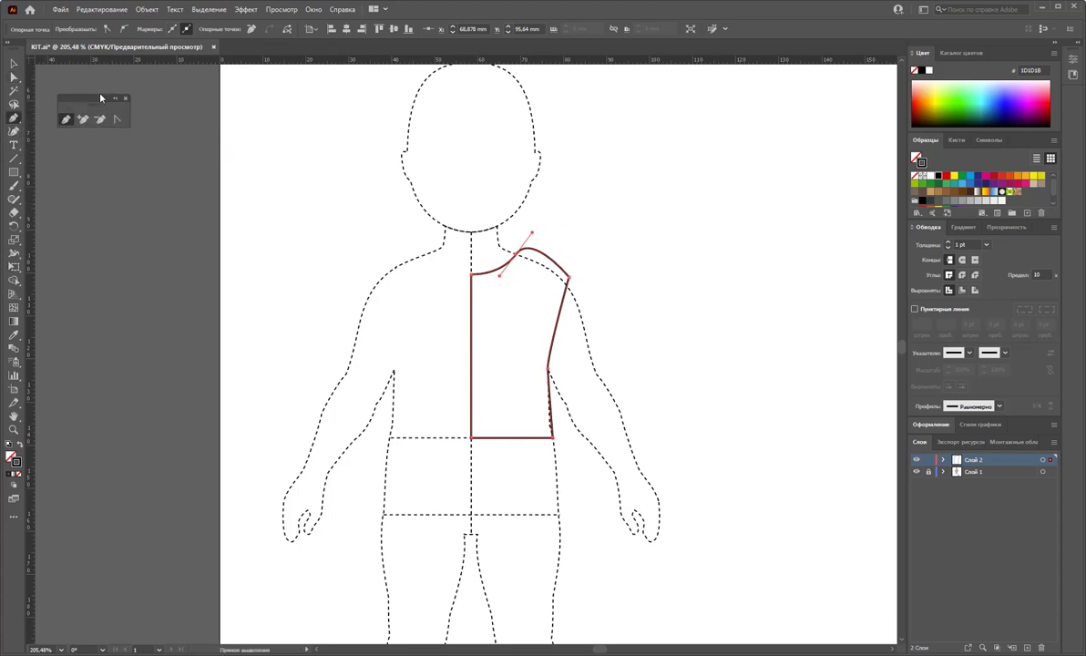
left_click(118, 109)
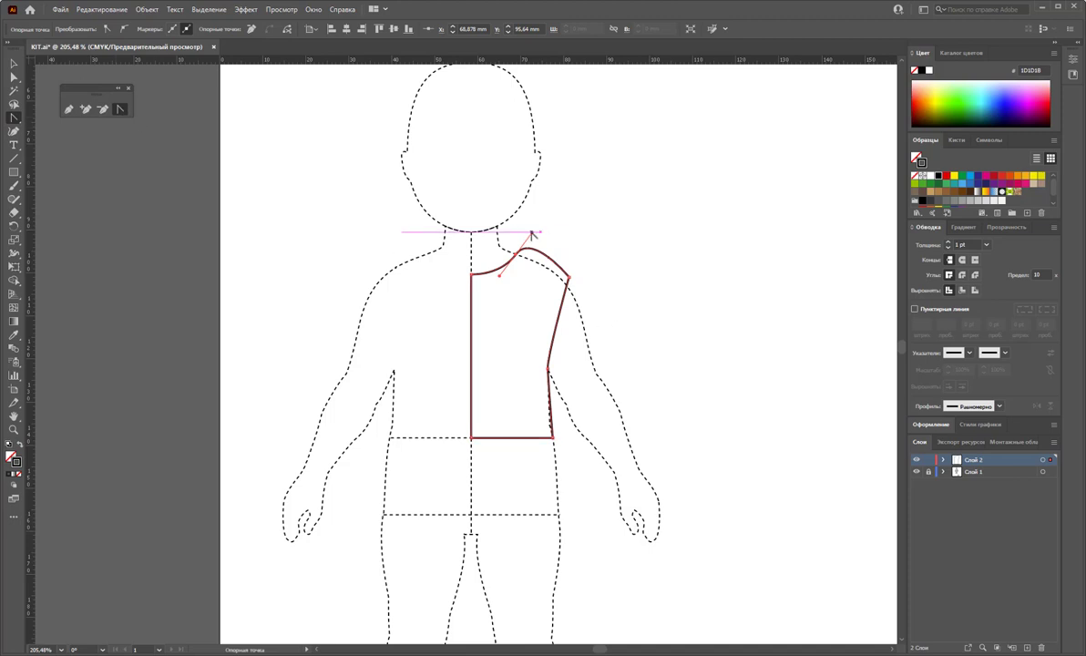
left_click(533, 236)
left_click(14, 77)
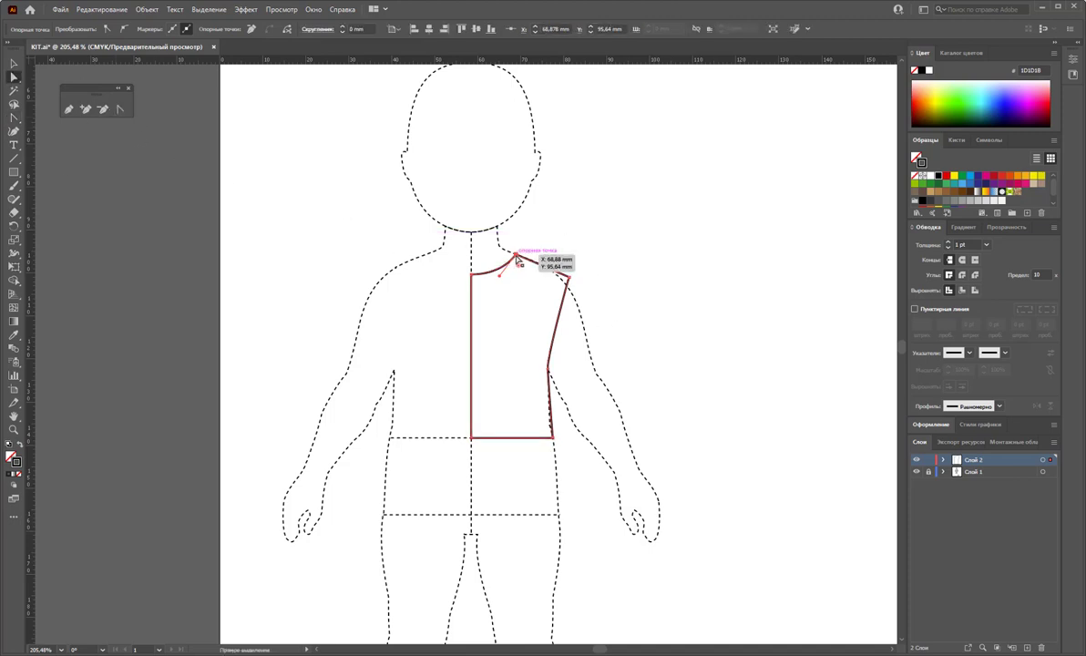
left_click_drag(515, 257, 523, 260)
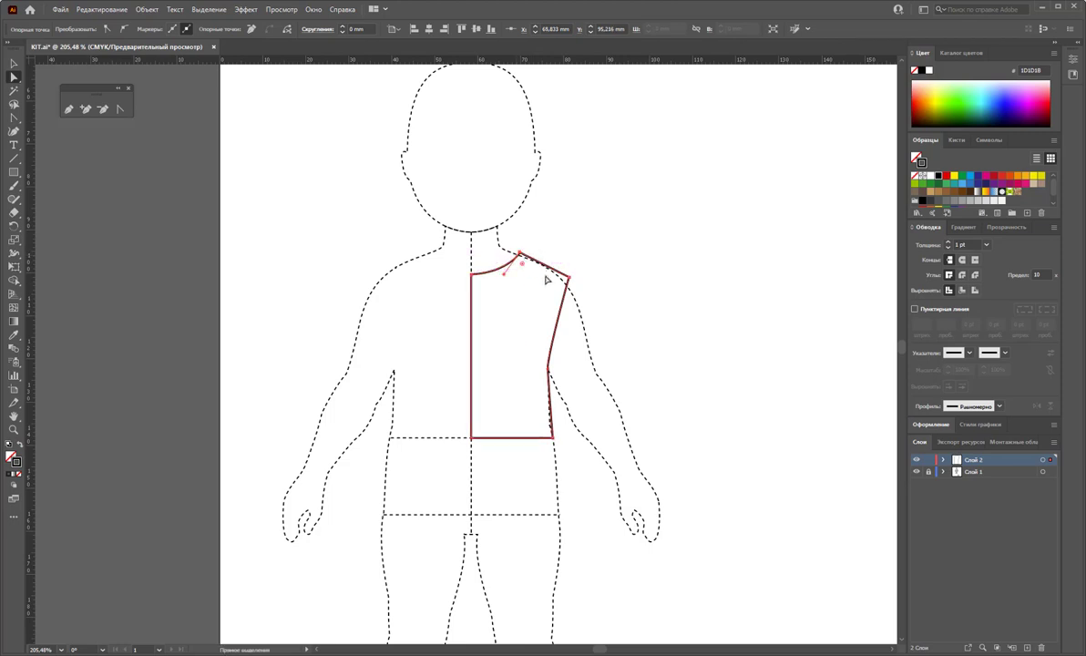
Step: Make the outer shoulder anchor a sharp corner and nudge it slightly left
left_click(119, 109)
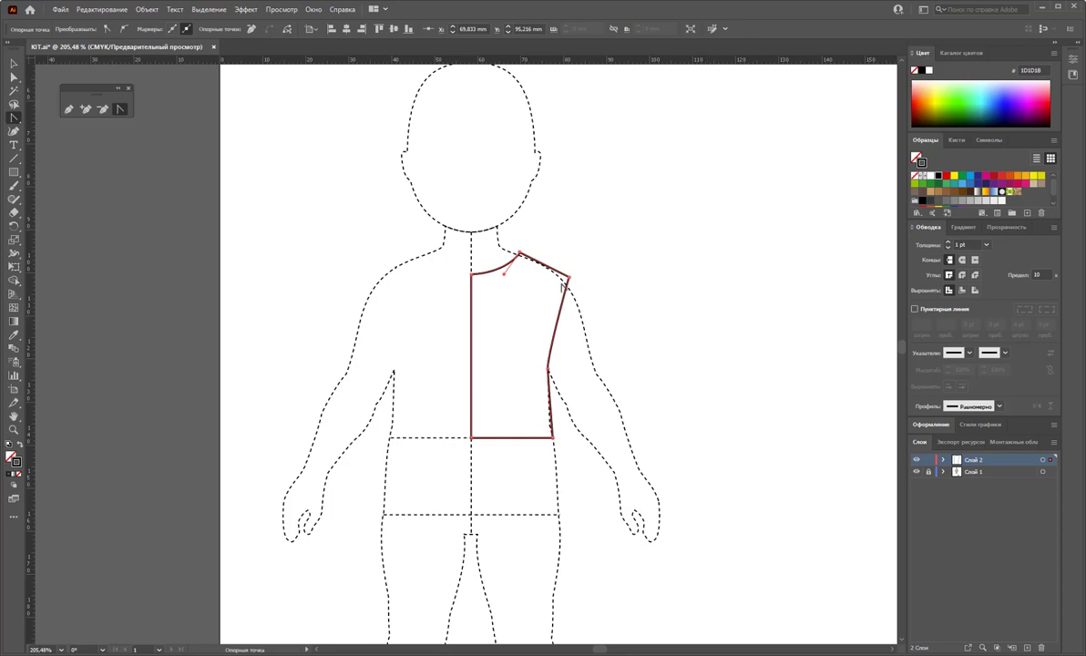
left_click(569, 278)
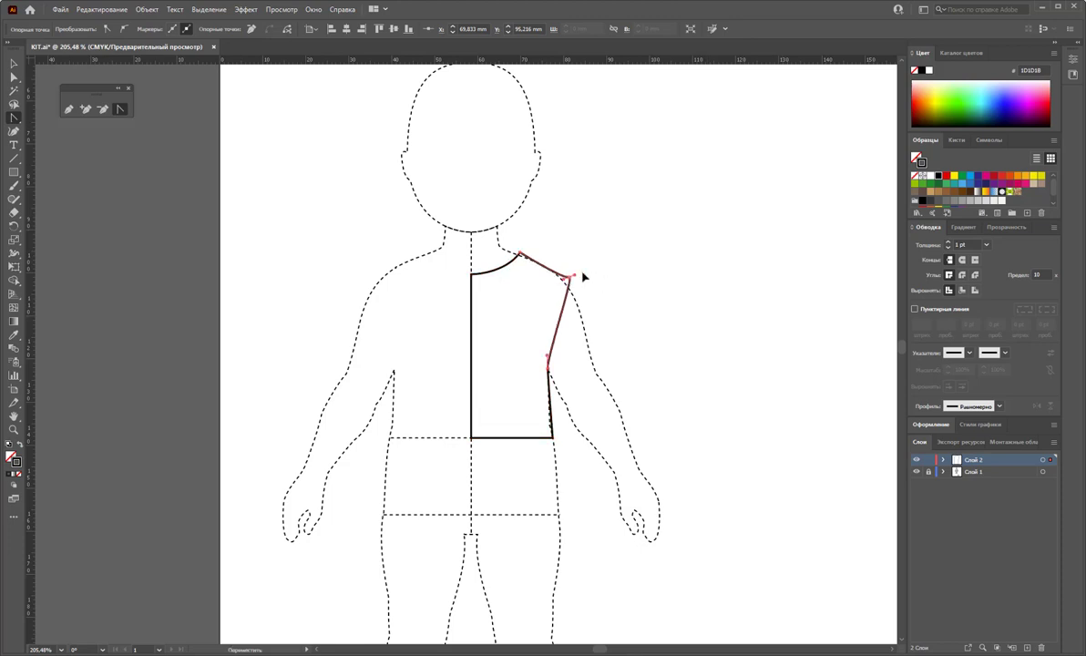
left_click_drag(568, 276, 575, 271)
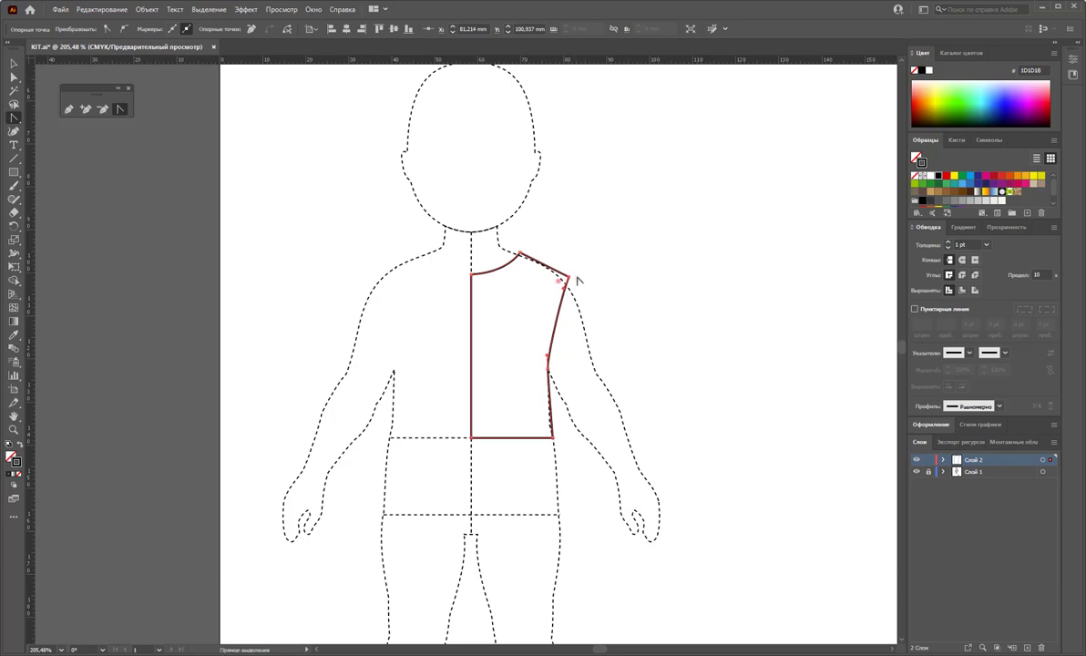
left_click_drag(571, 275, 570, 278)
left_click(569, 275)
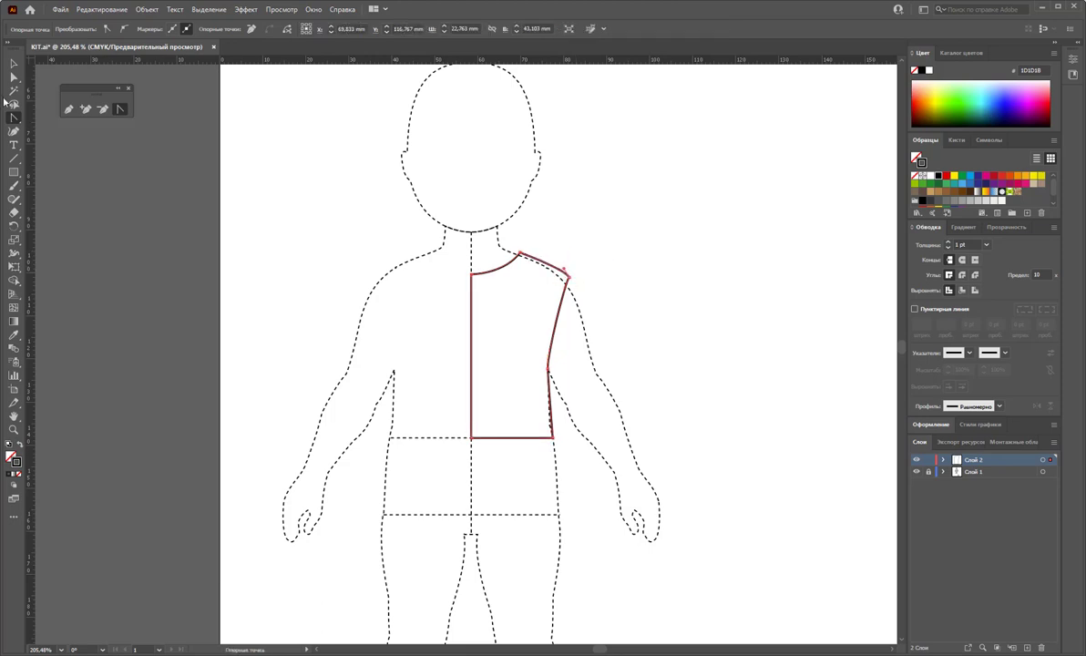
left_click(13, 78)
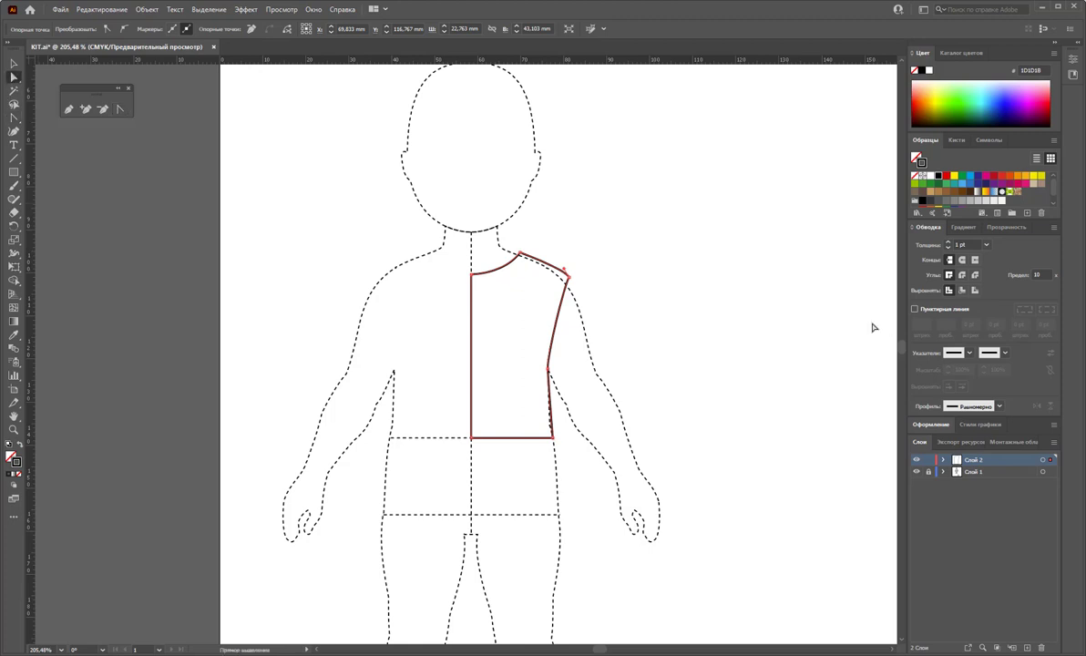
left_click(573, 284)
left_click_drag(570, 278, 564, 283)
left_click(594, 292)
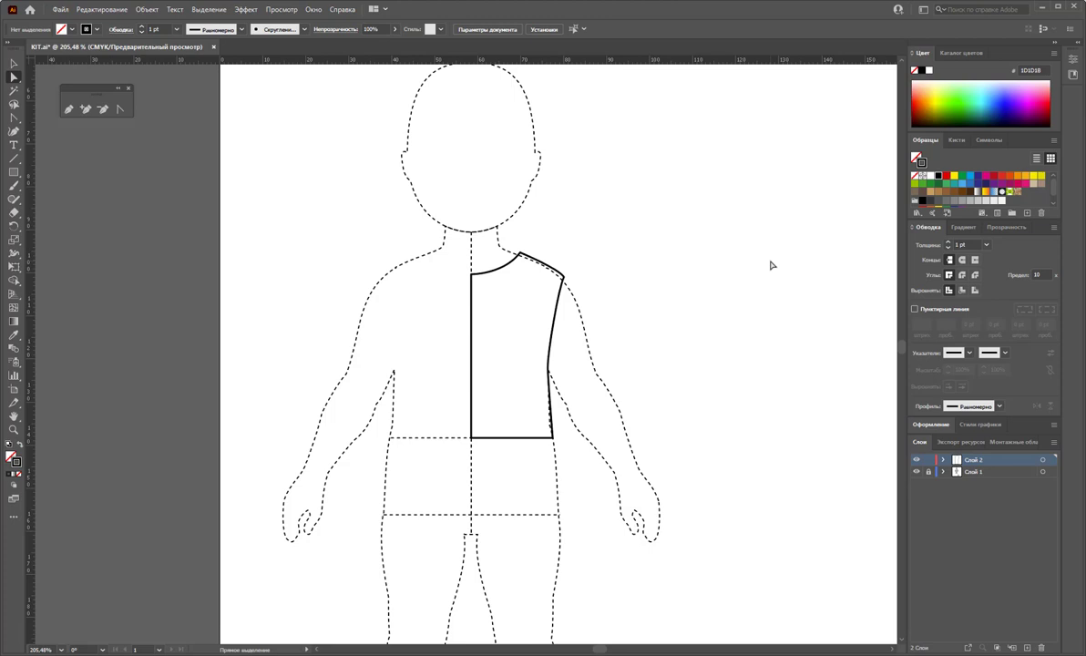
Step: Continue the path from the shoulder anchor into a wavy ruffle sleeve down to the underarm
left_click(68, 109)
left_click(567, 276)
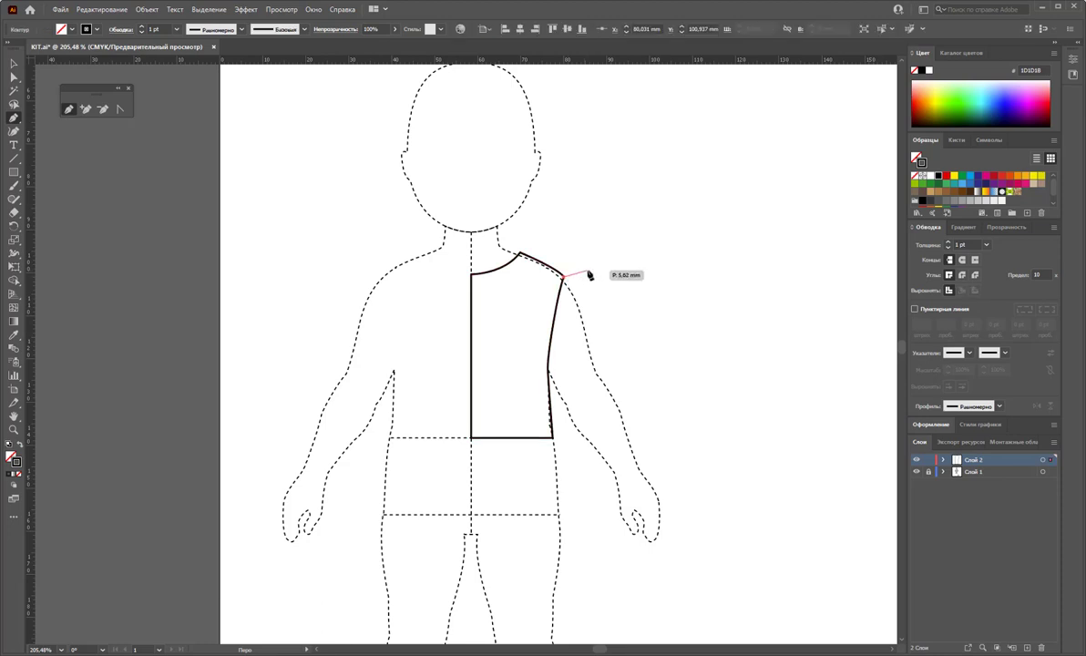
mouse_move(593, 287)
left_mouse_down()
mouse_move(572, 359)
mouse_move(566, 281)
left_mouse_up()
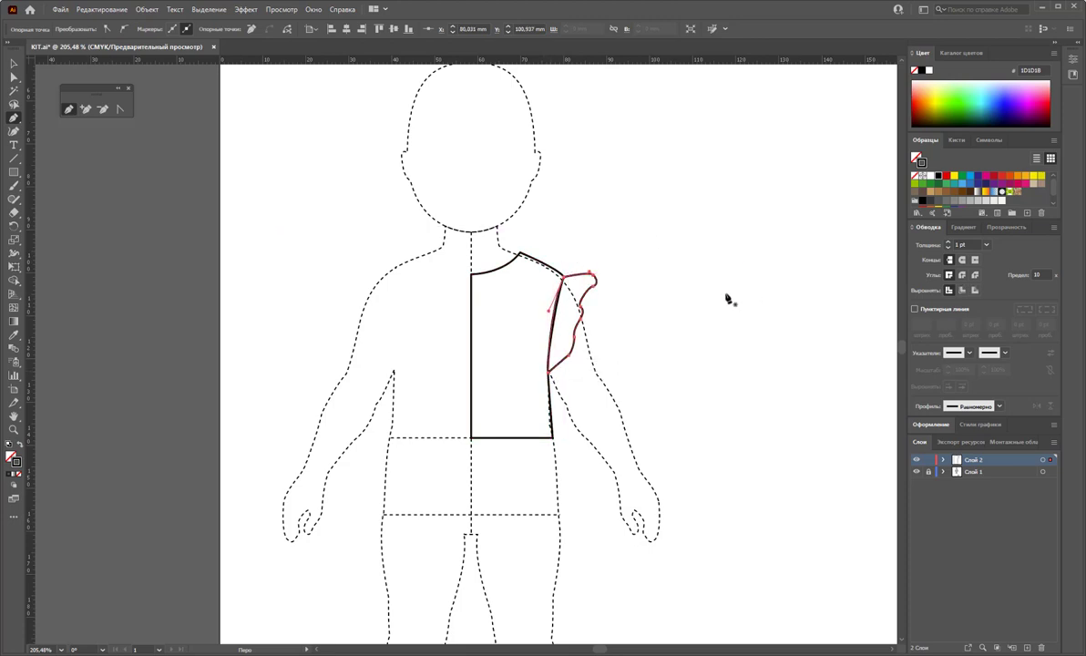
left_click(11, 67)
left_click(642, 187)
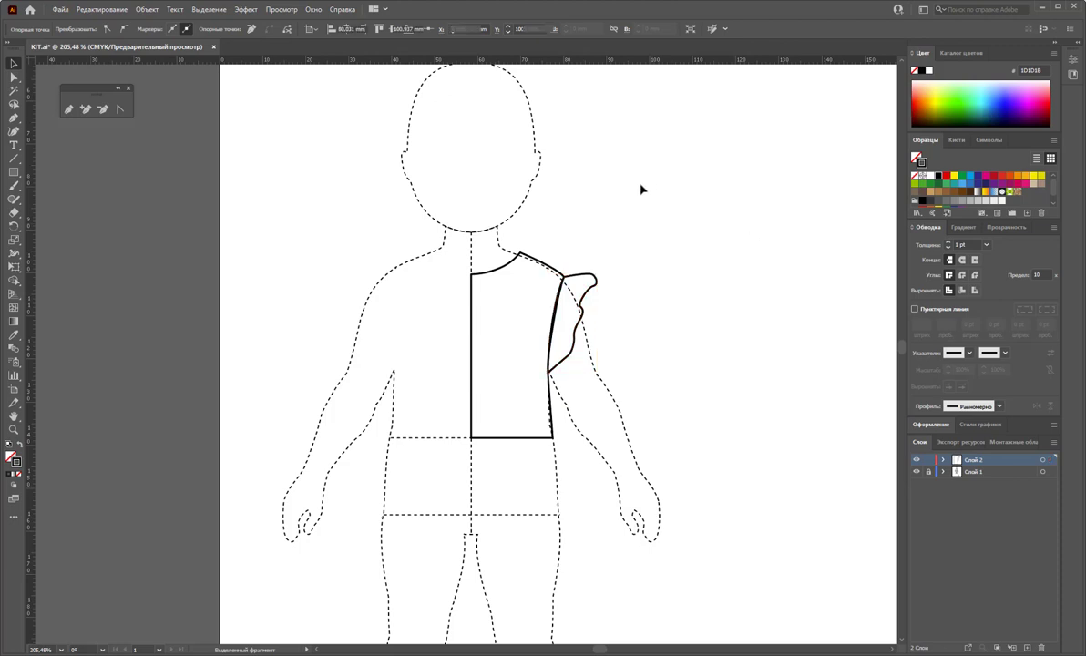
left_click(15, 157)
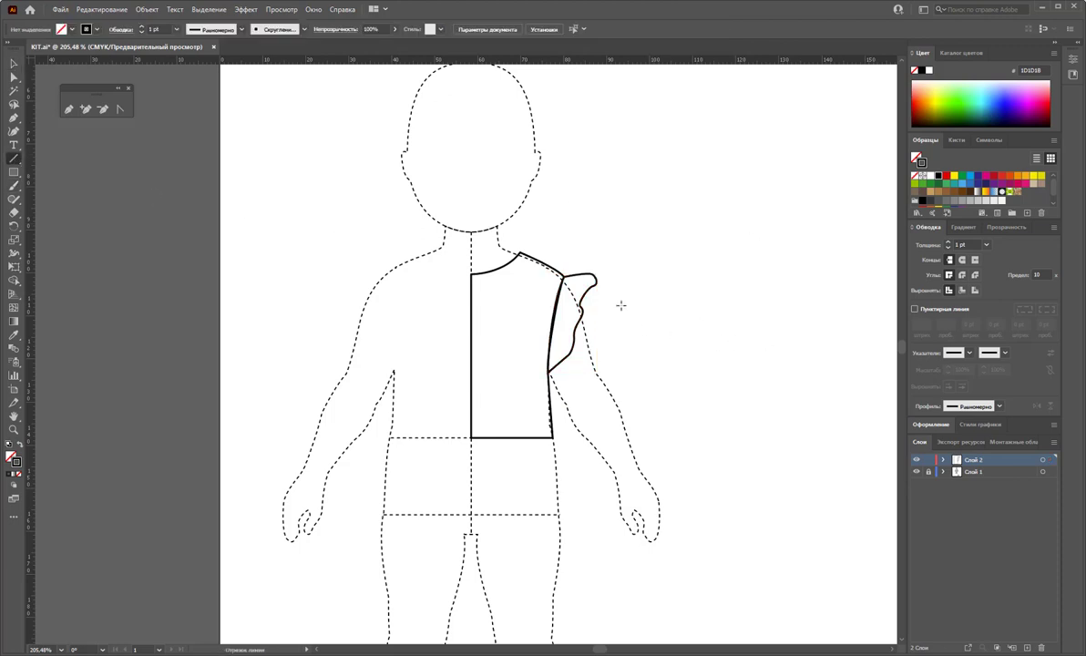
Step: Draw short fold lines inside the sleeve and give them a tapered width profile
mouse_move(587, 283)
left_mouse_down()
mouse_move(566, 286)
mouse_move(583, 304)
left_mouse_up()
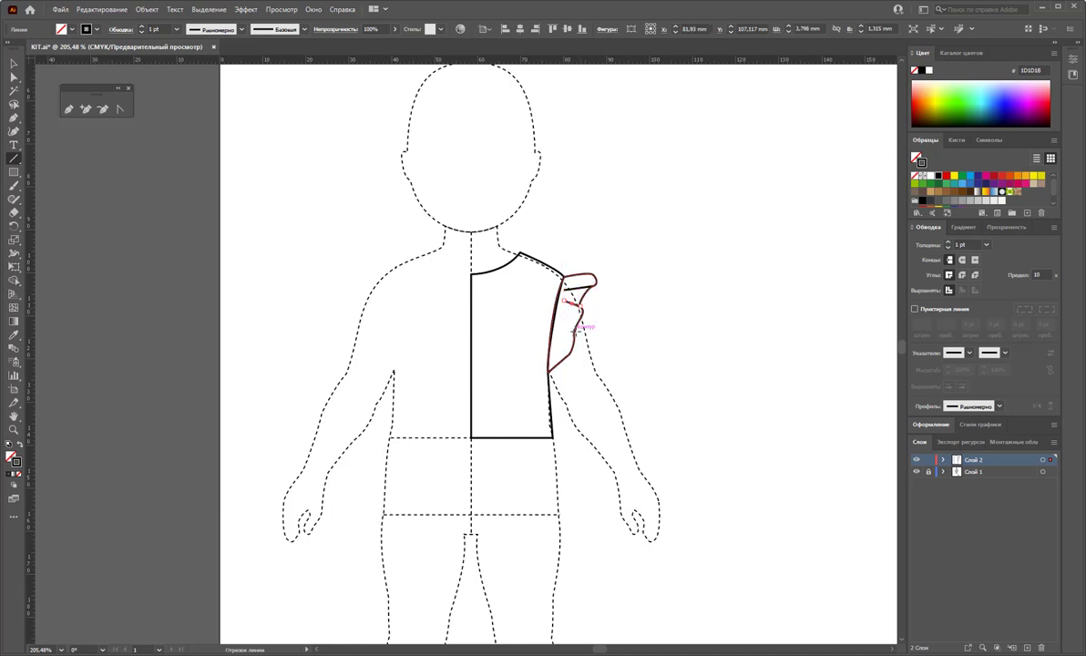
left_click_drag(558, 322, 573, 329)
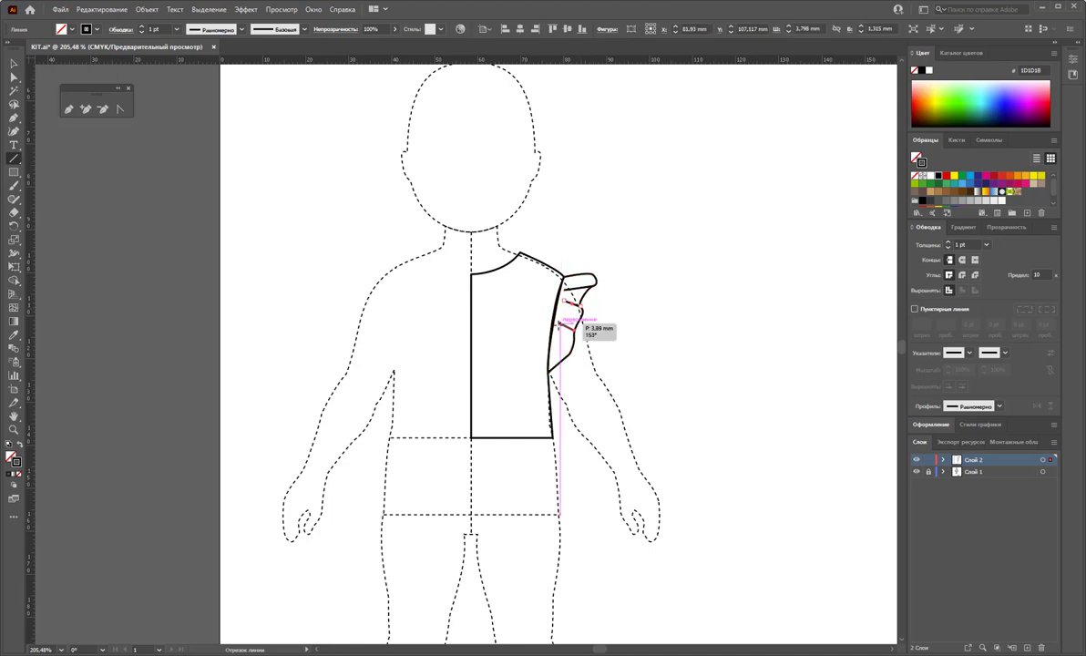
left_click(13, 63)
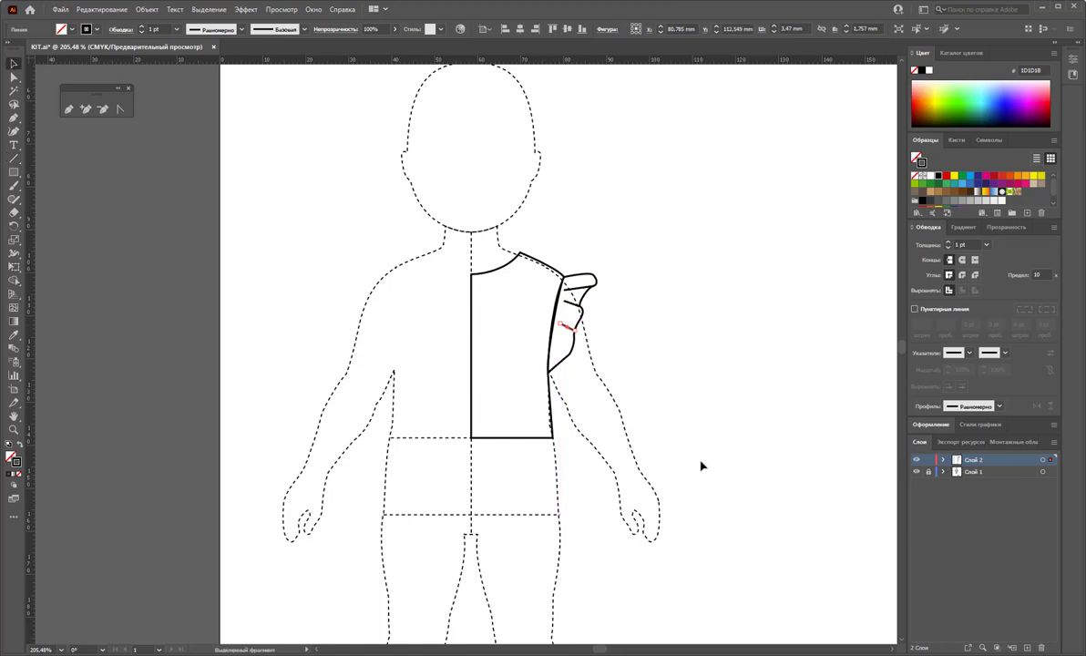
left_click(570, 293, "shift")
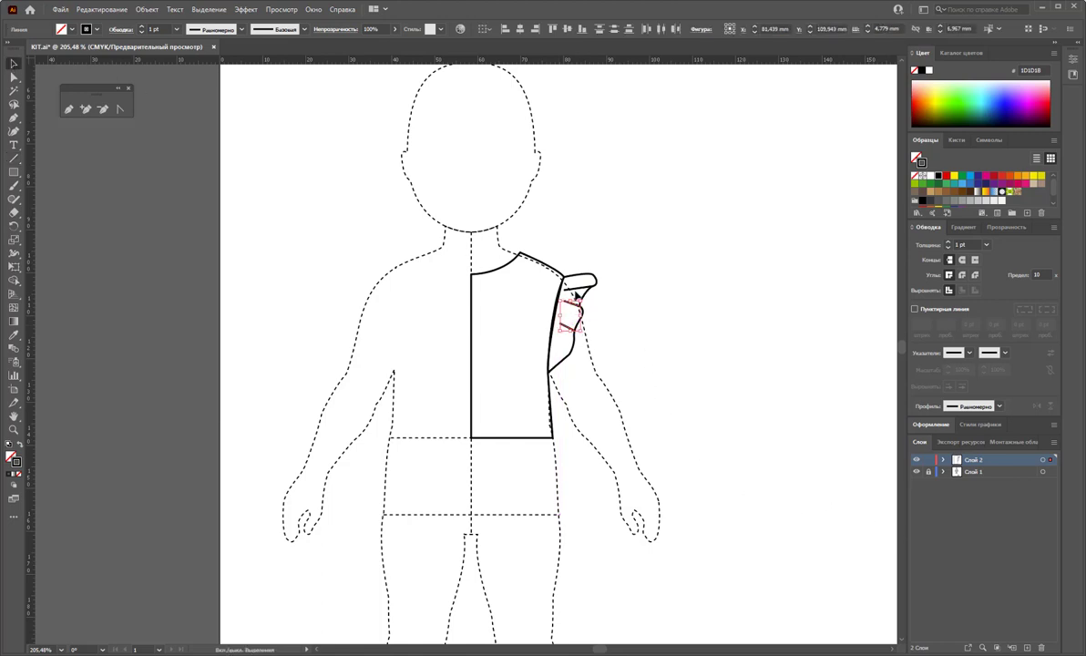
left_click(579, 304, "shift")
left_click(999, 408)
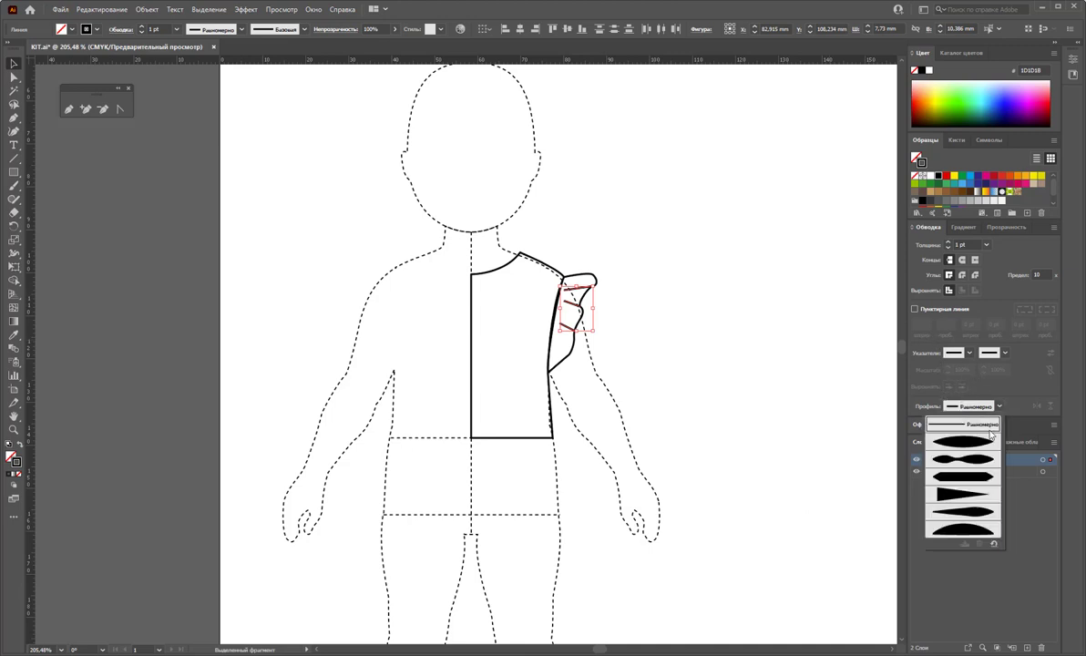
left_click(968, 515)
left_click(776, 441)
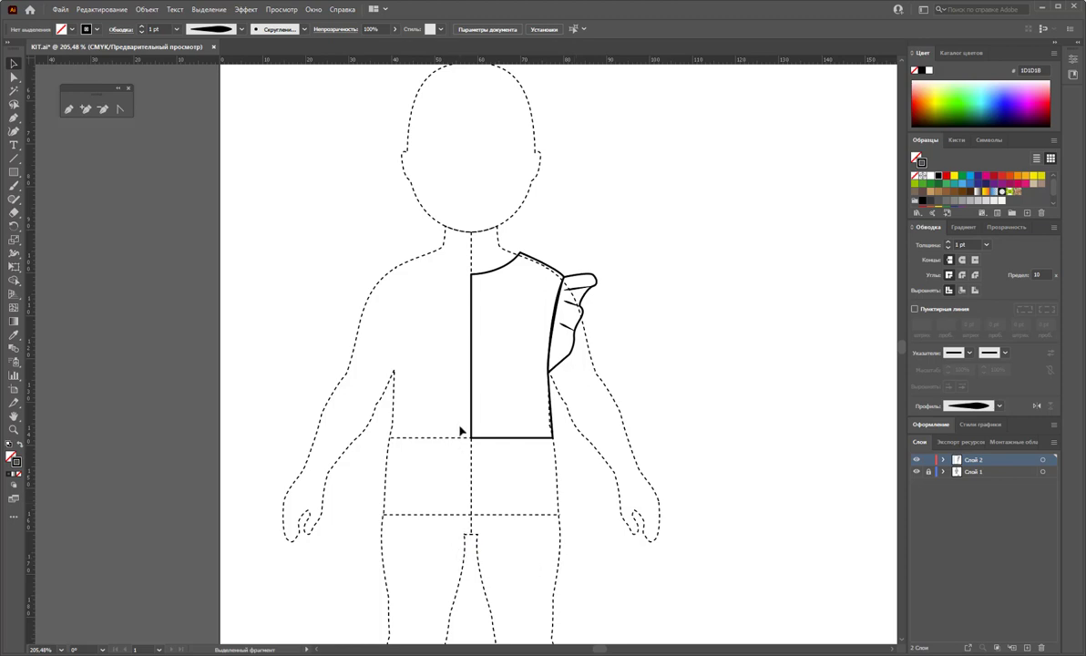
scroll(461, 431, "down", 3)
scroll(589, 339, "up", 1)
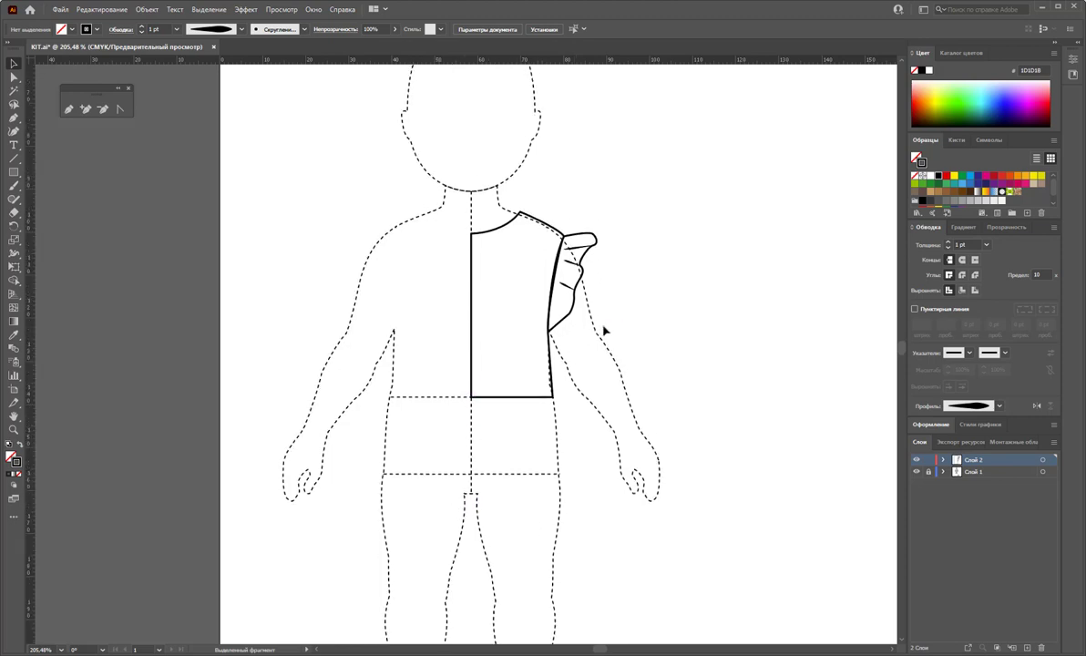
scroll(603, 331, "up", 1)
Step: Reflect a copy of the half bodice and sleeve across the vertical centre line
left_click_drag(614, 222, 555, 359)
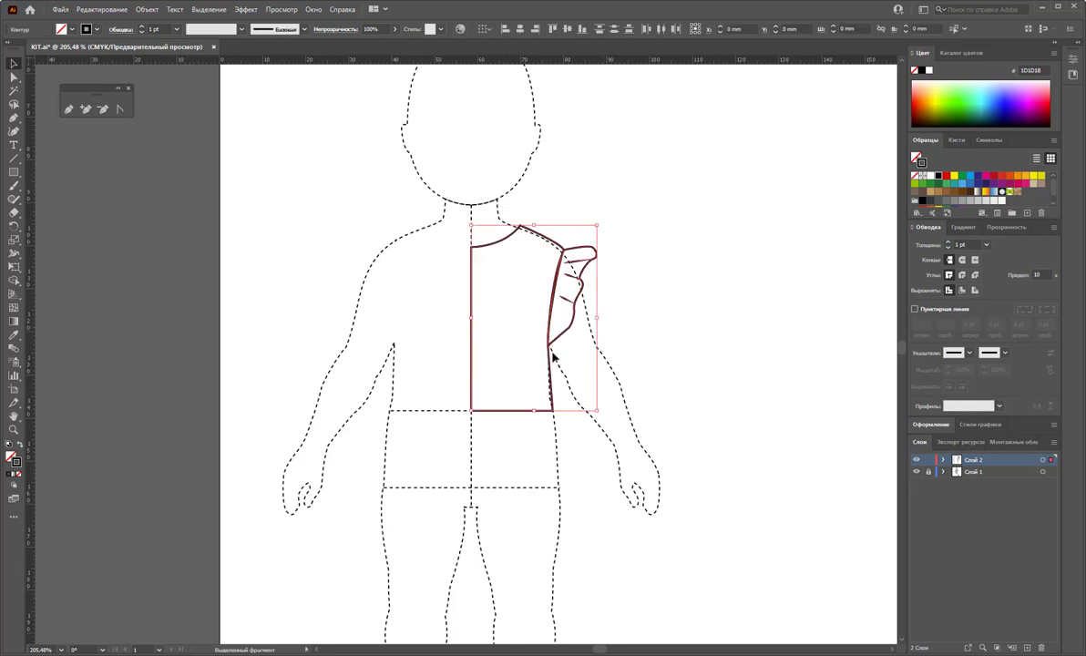
left_click(12, 227)
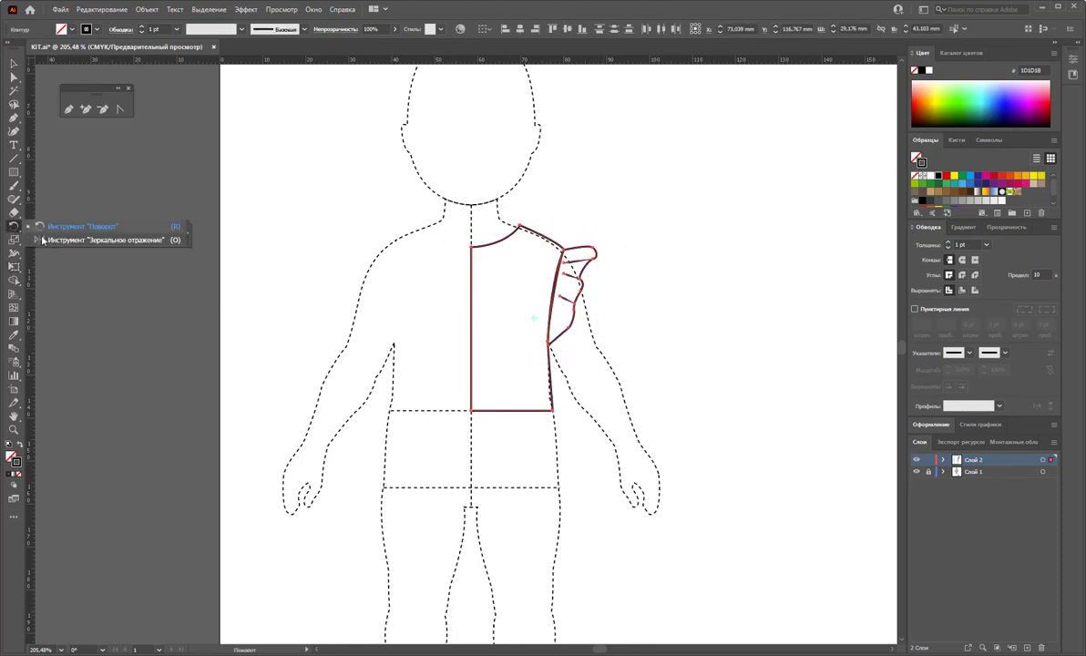
left_click_drag(11, 230, 91, 225)
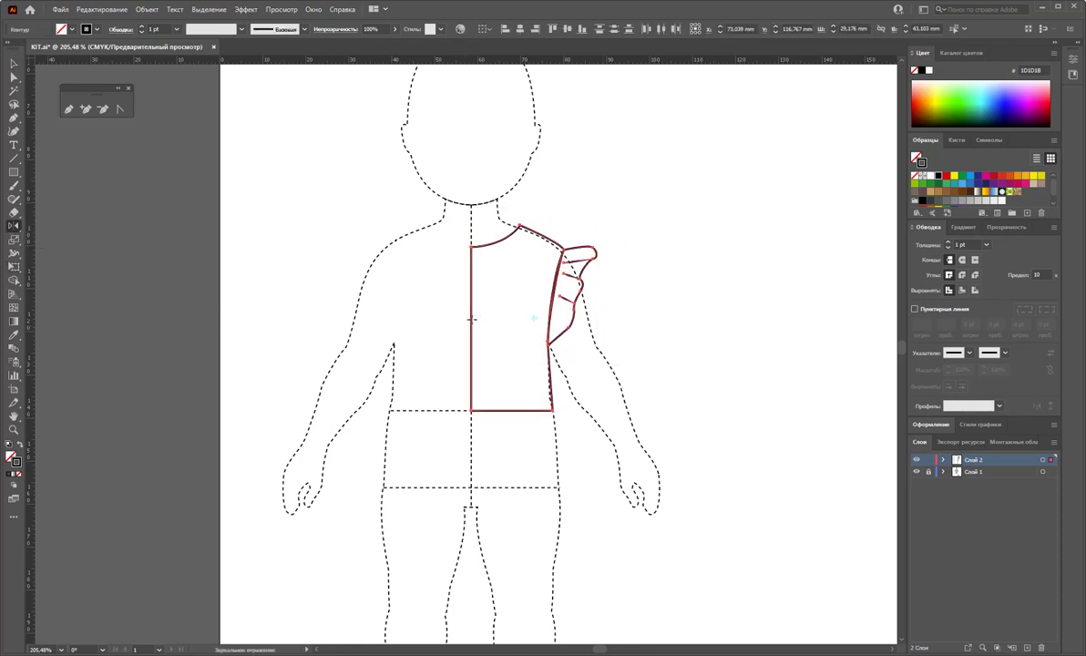
left_click_drag(440, 298, 384, 308)
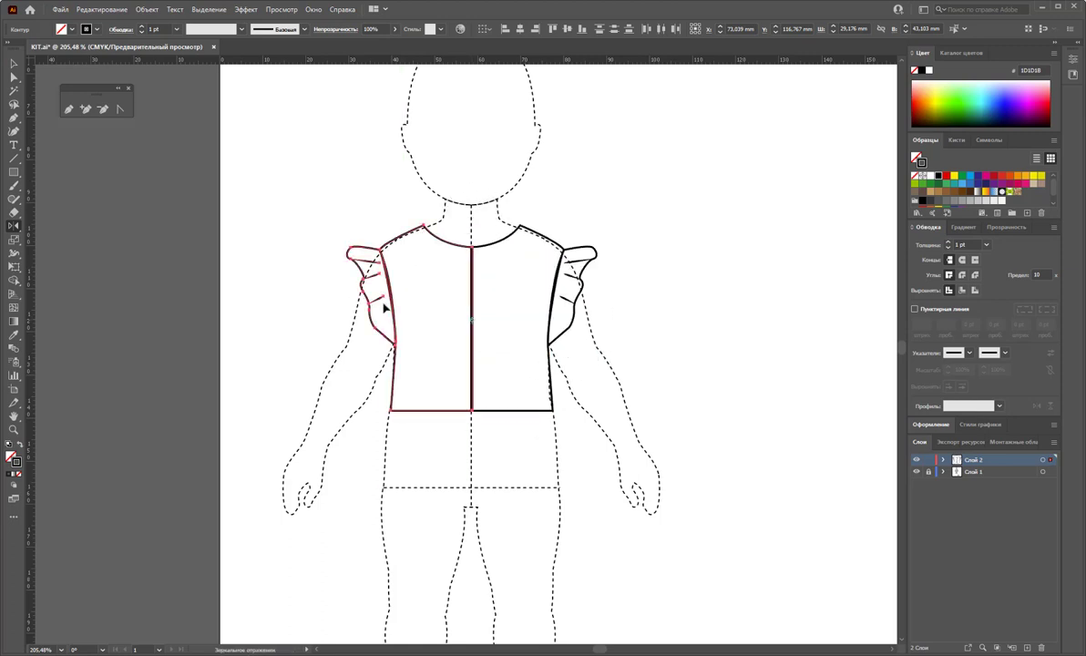
left_click(14, 64)
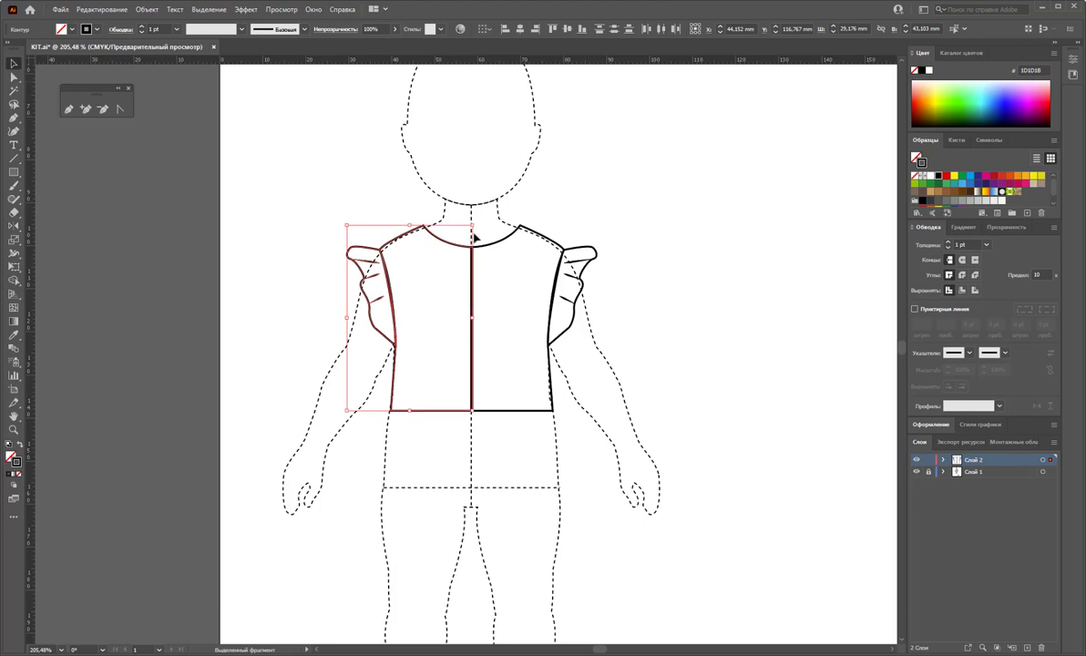
left_click(485, 235)
key("ctrl+a")
left_click(314, 9)
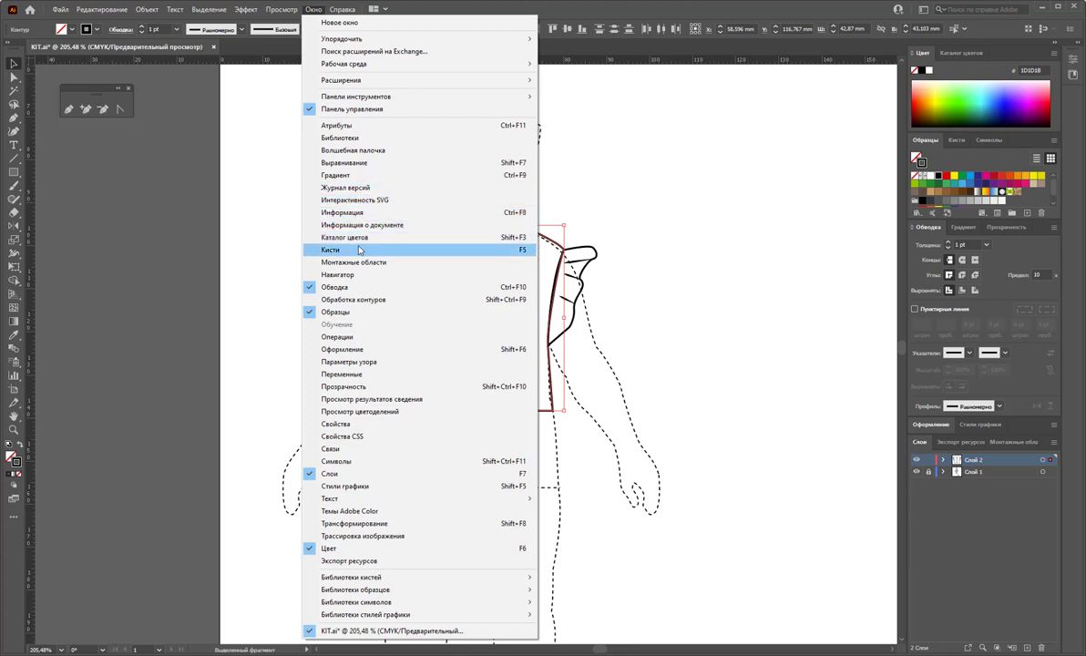
Step: Unite the two bodice halves into one shape with Pathfinder
left_click(383, 299)
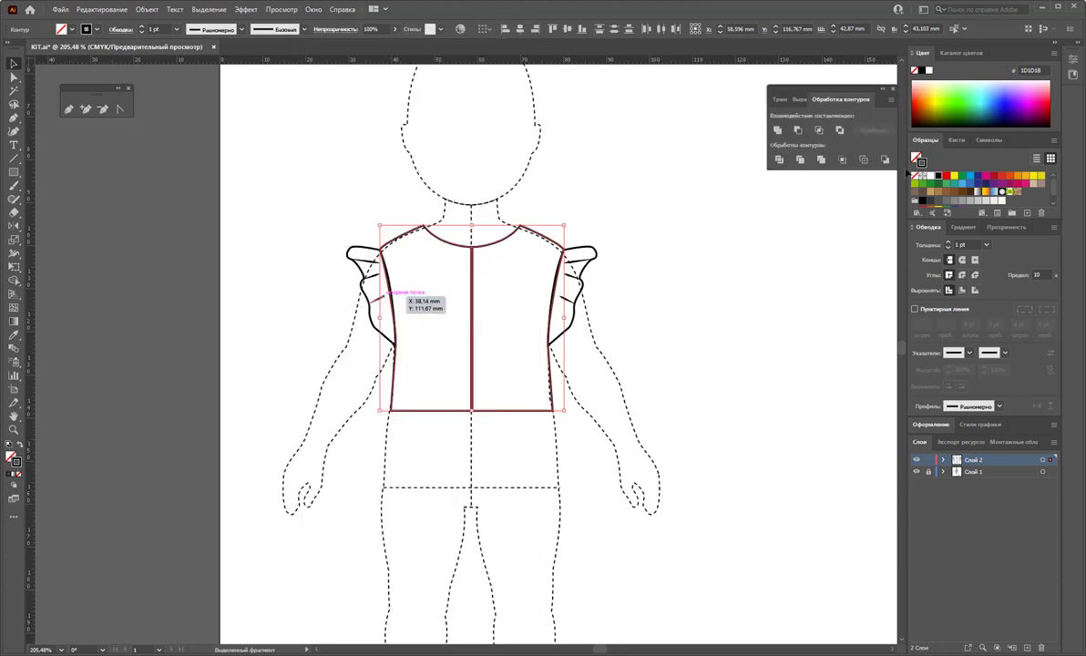
left_click(778, 130)
left_click(688, 275)
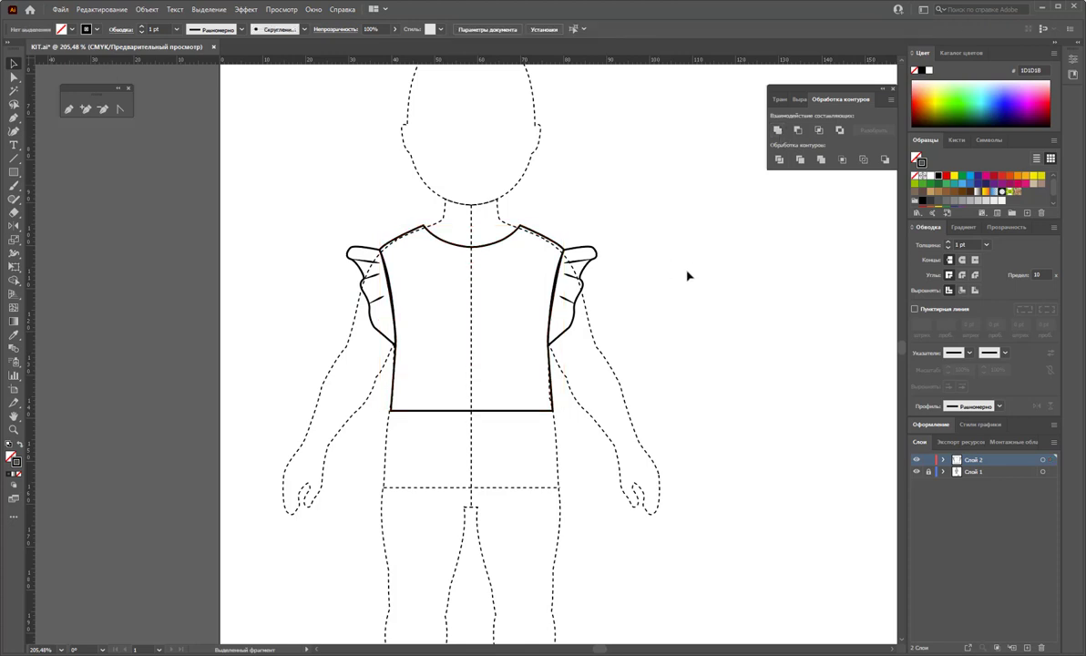
Step: Combine both sleeves with the bodice and fill the top white
left_click(598, 261)
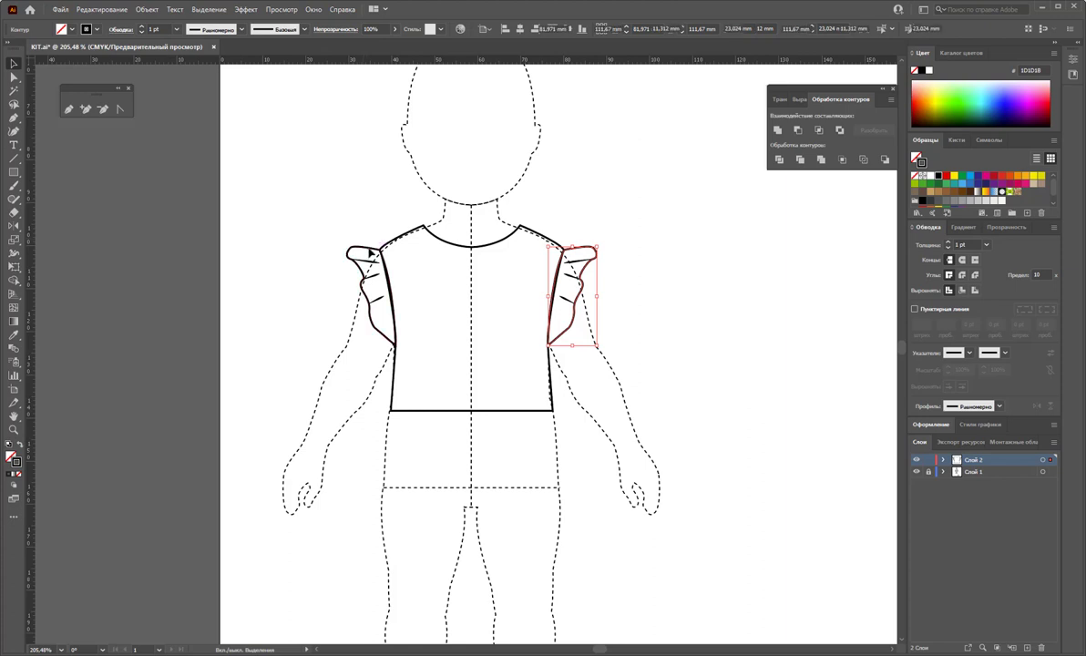
left_click(352, 244, "shift")
left_click(418, 235, "shift")
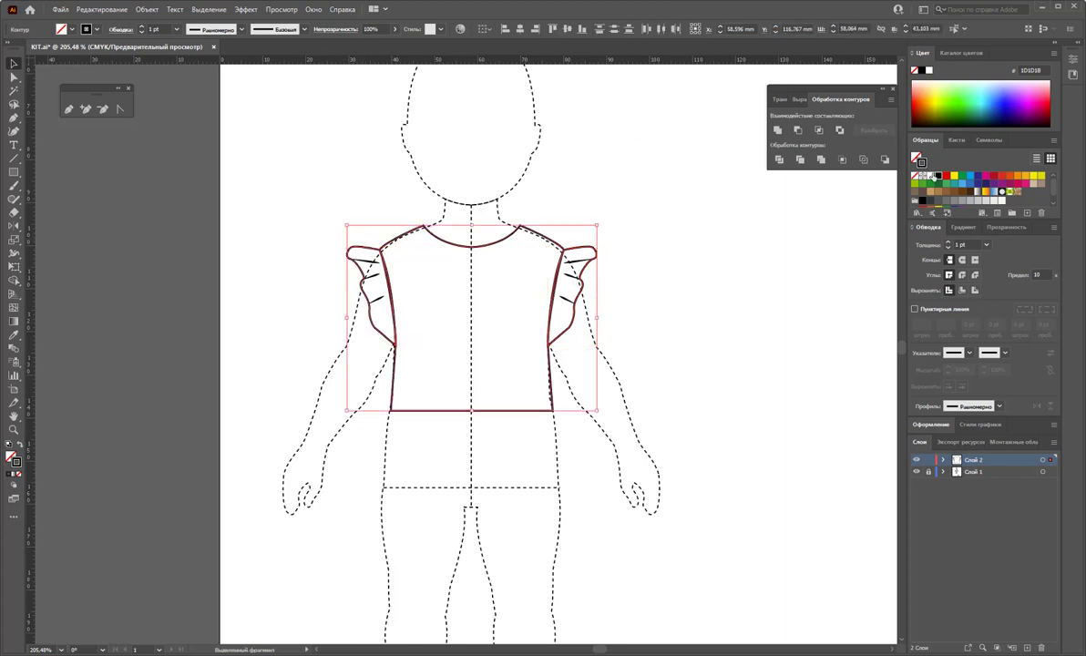
left_click(868, 166)
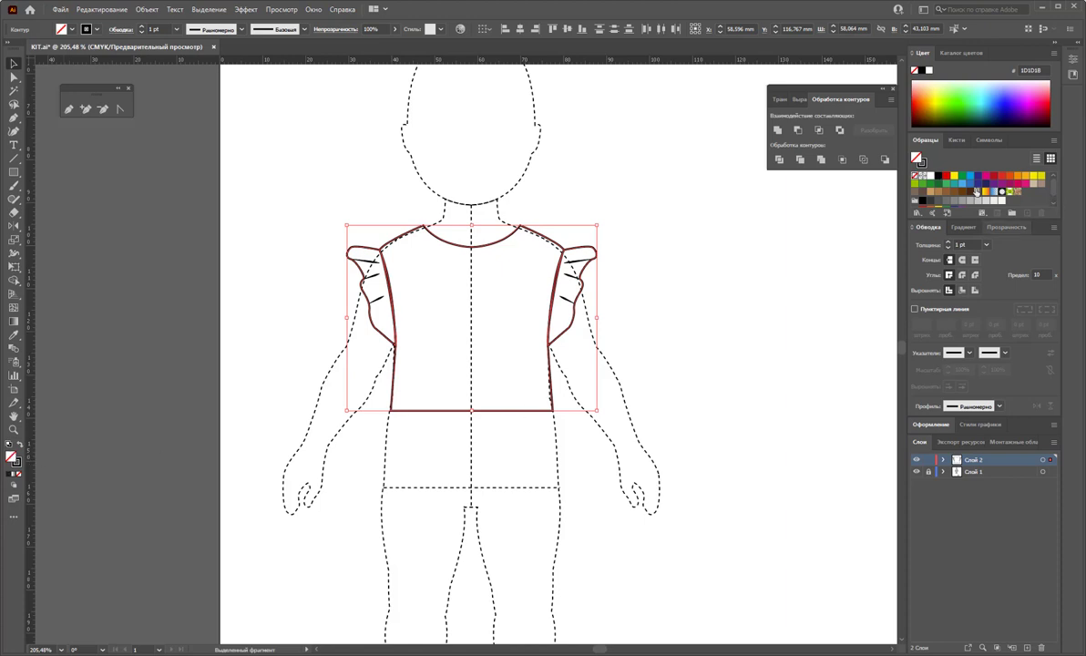
left_click(931, 179)
left_click(811, 315)
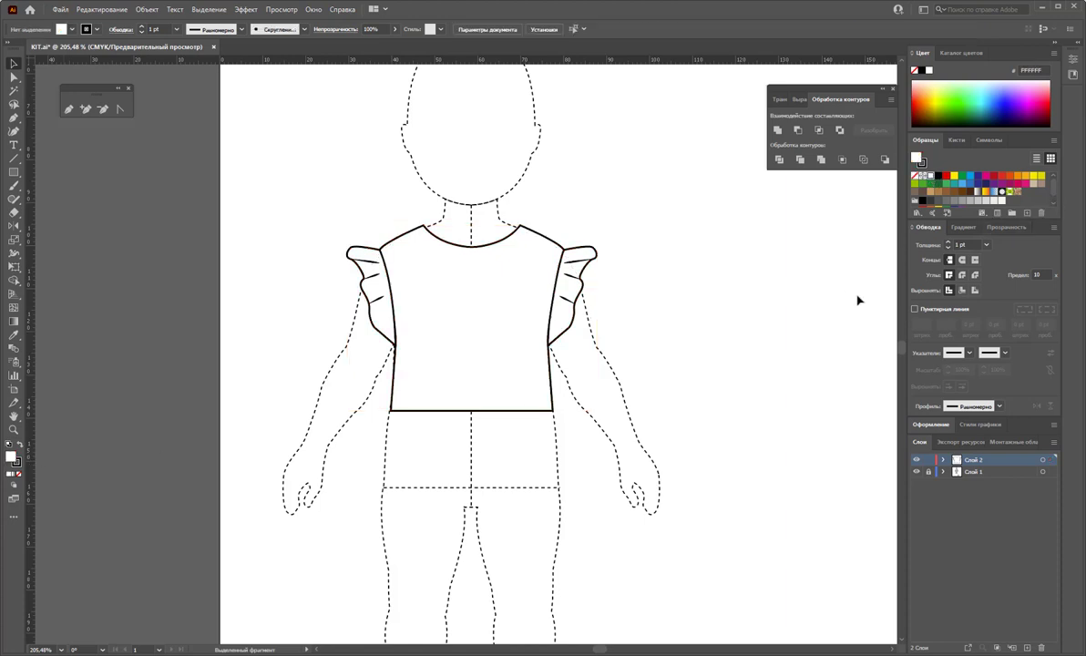
Step: Draw the closed waistband shape across the bottom of the bodice
scroll(820, 446, "down", 2)
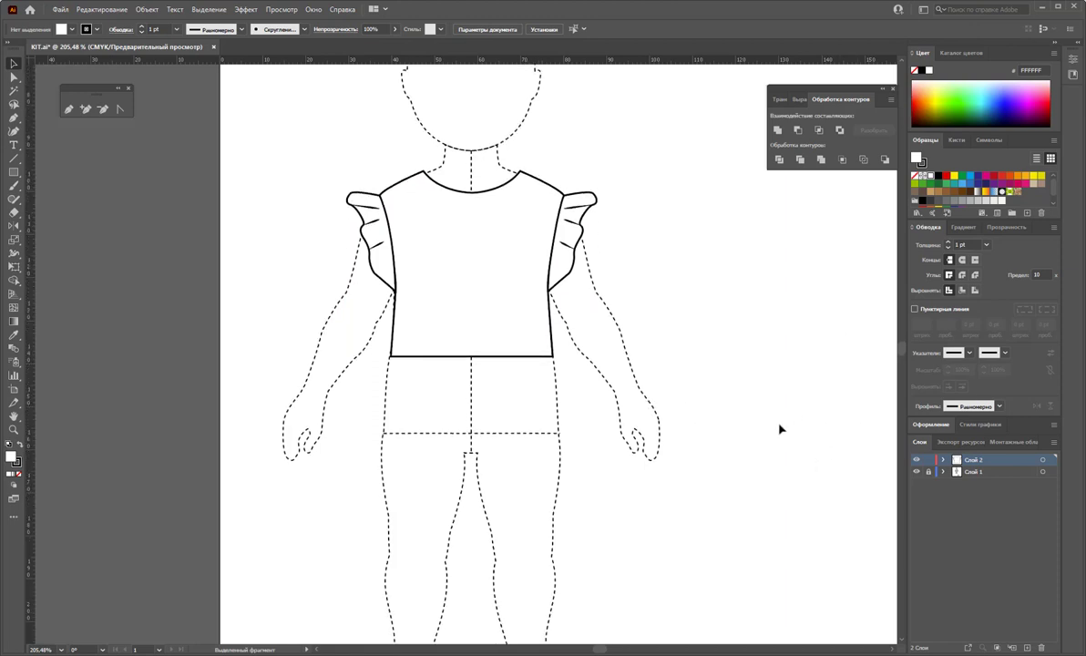
scroll(610, 319, "down", 1)
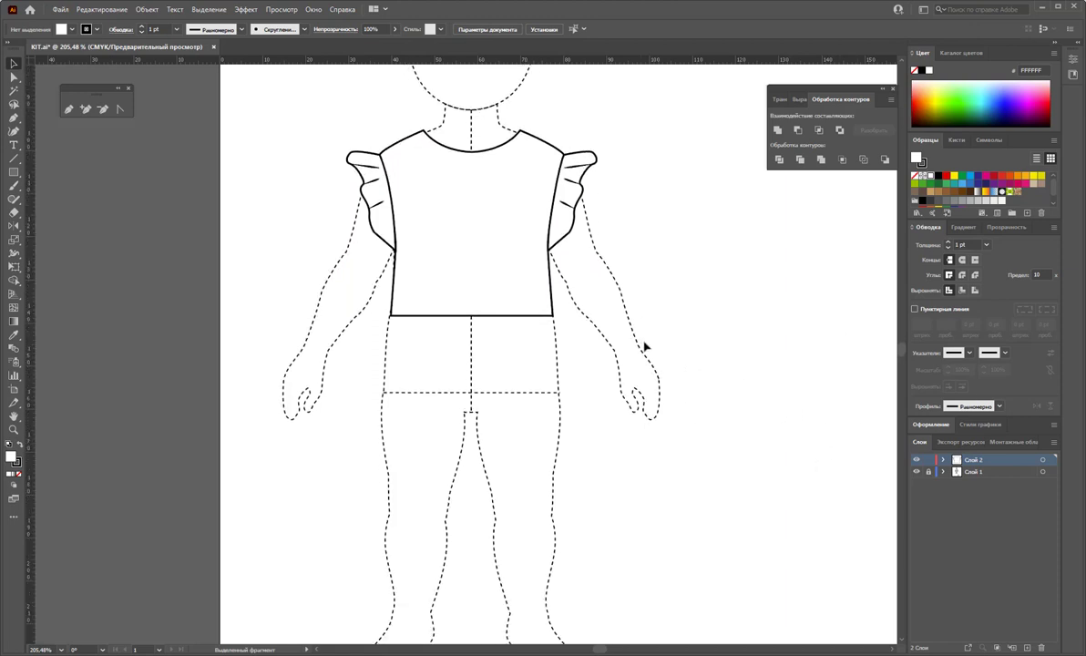
scroll(647, 346, "down", 1)
scroll(649, 348, "up", 1)
left_click(72, 110)
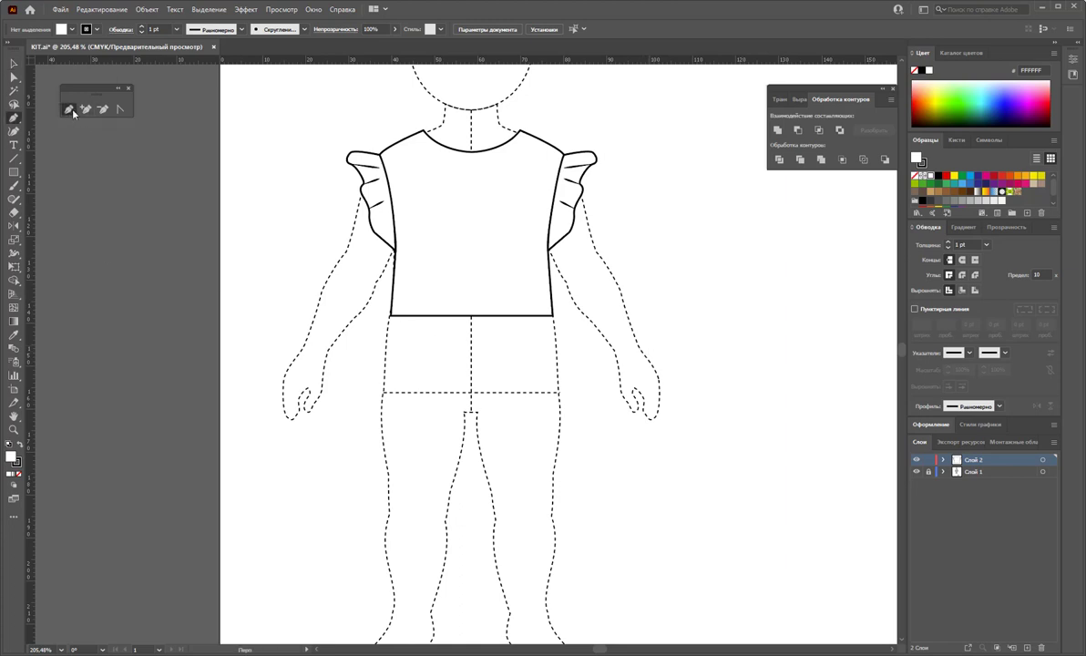
left_click(392, 297)
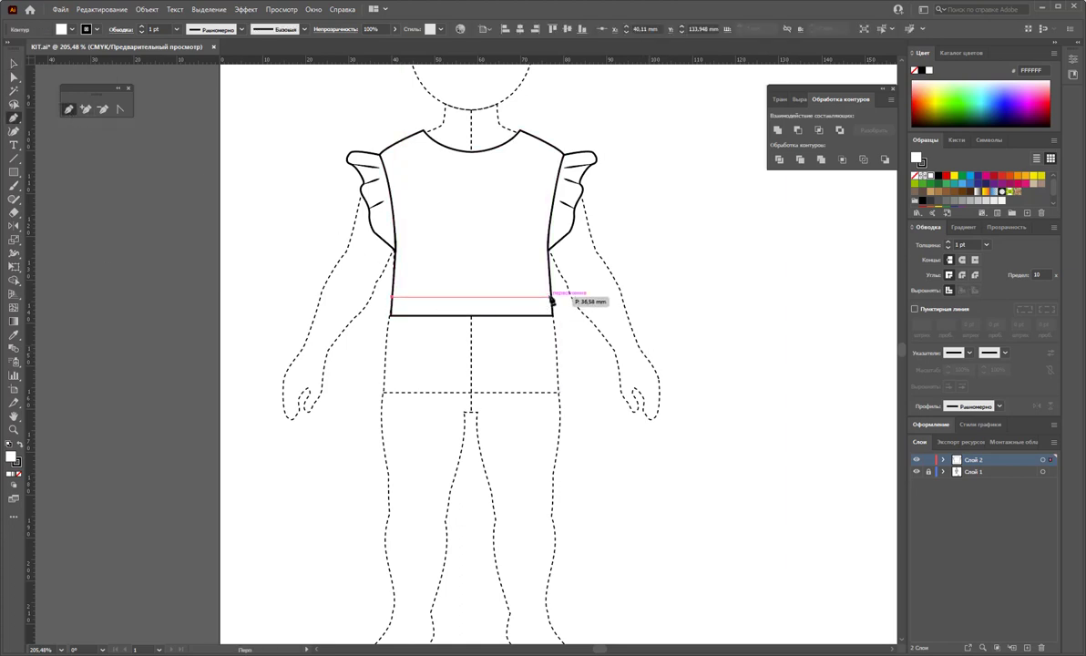
left_click(550, 297)
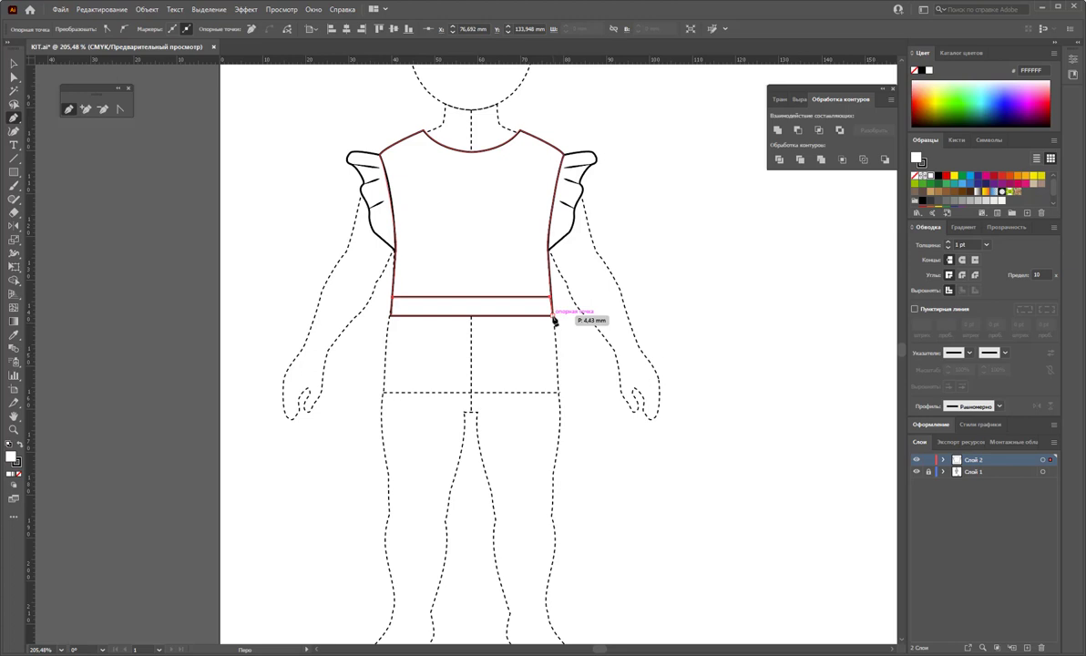
left_click(392, 298)
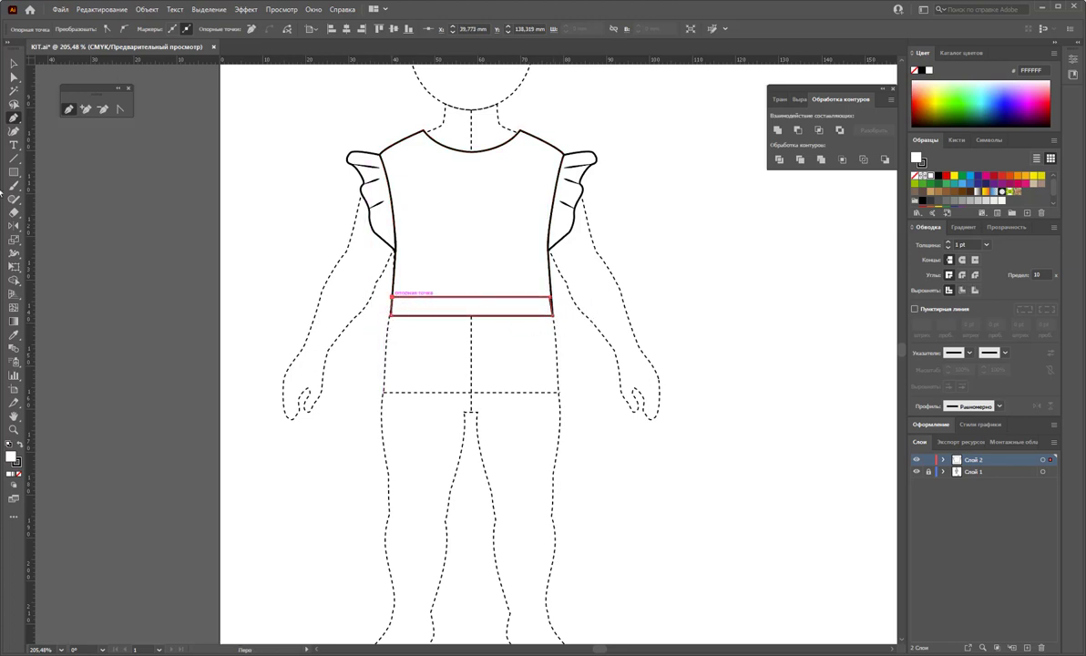
left_click(14, 64)
left_click(92, 137)
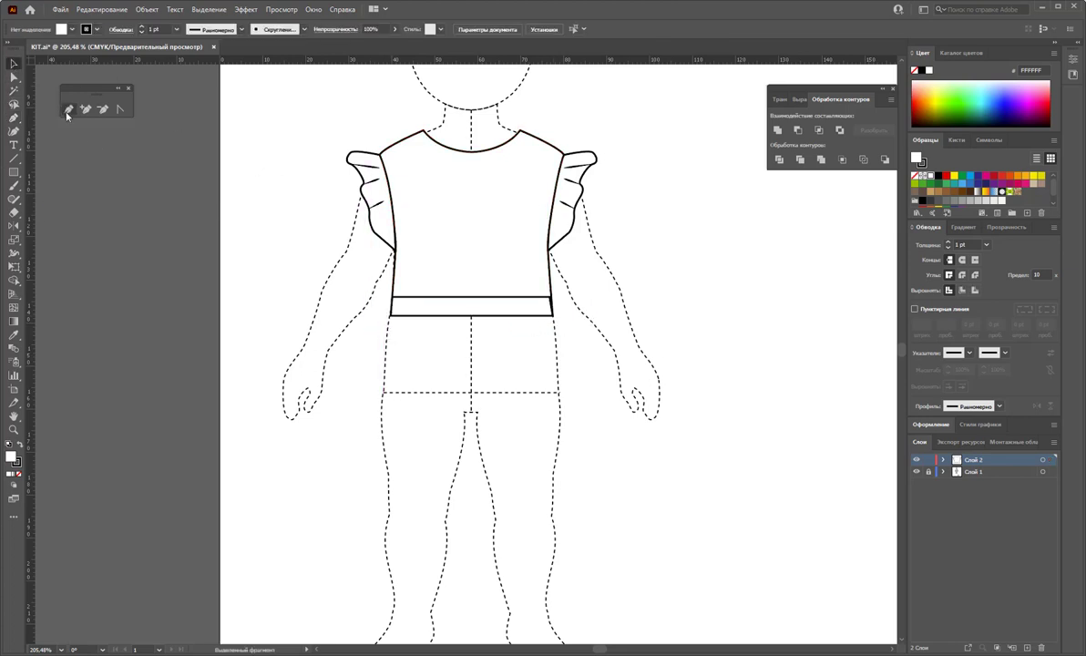
Step: Draw a small knot rectangle at the centre of the waistband
left_click(67, 110)
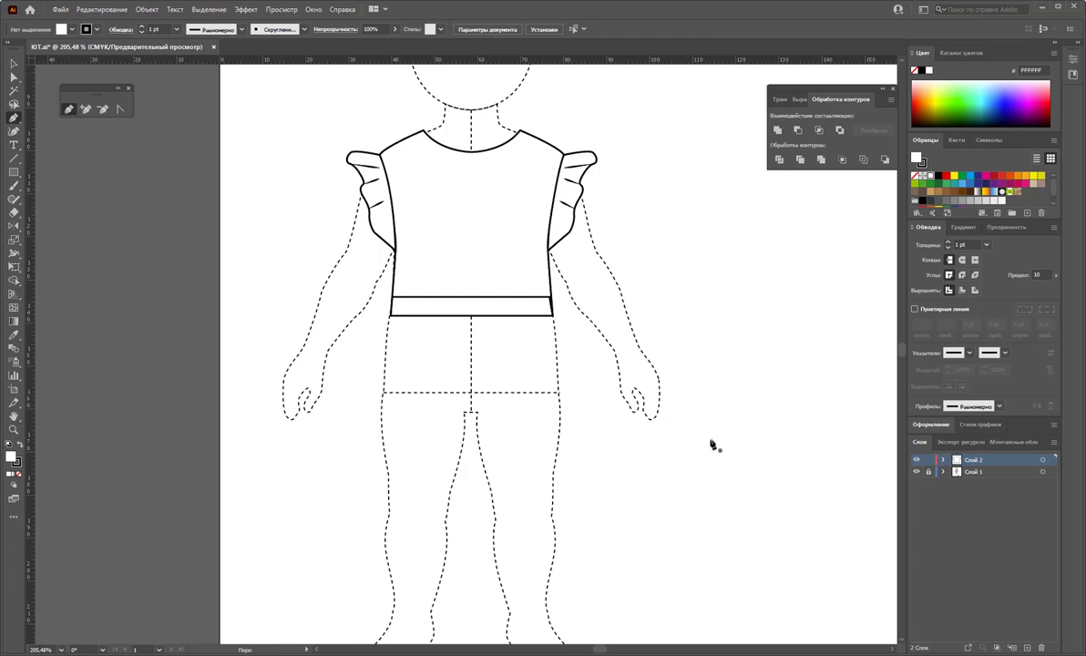
left_click(479, 297)
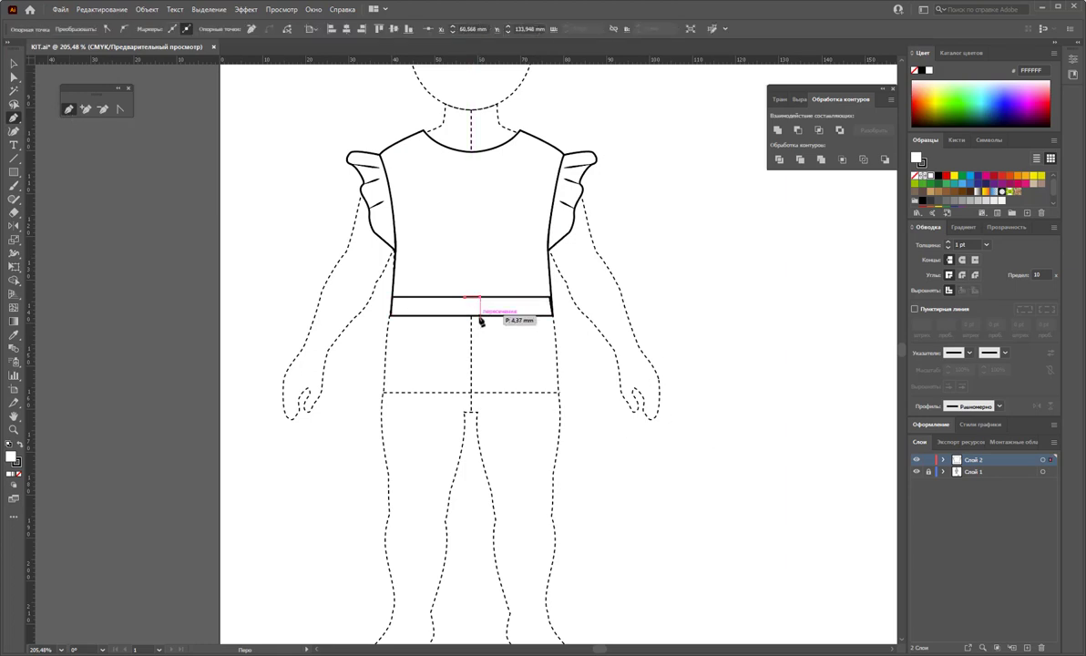
left_click(479, 316)
left_click(464, 316)
left_click(465, 297)
key("a")
left_click(12, 63)
left_click(265, 186)
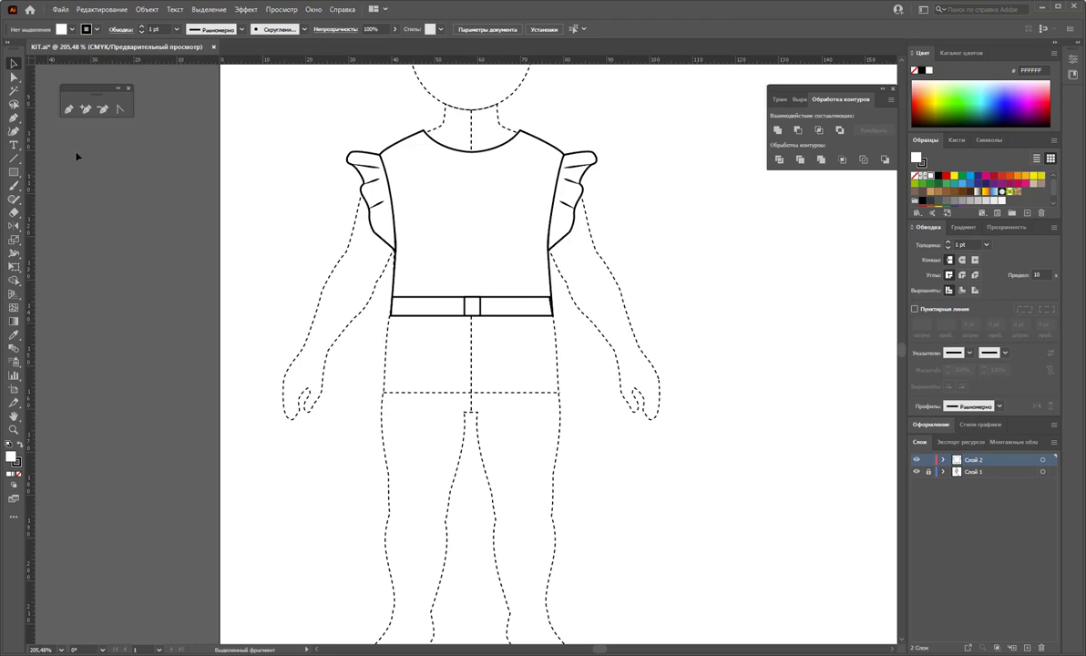
Step: Draw the right bow wing extending from the knot
left_click(68, 110)
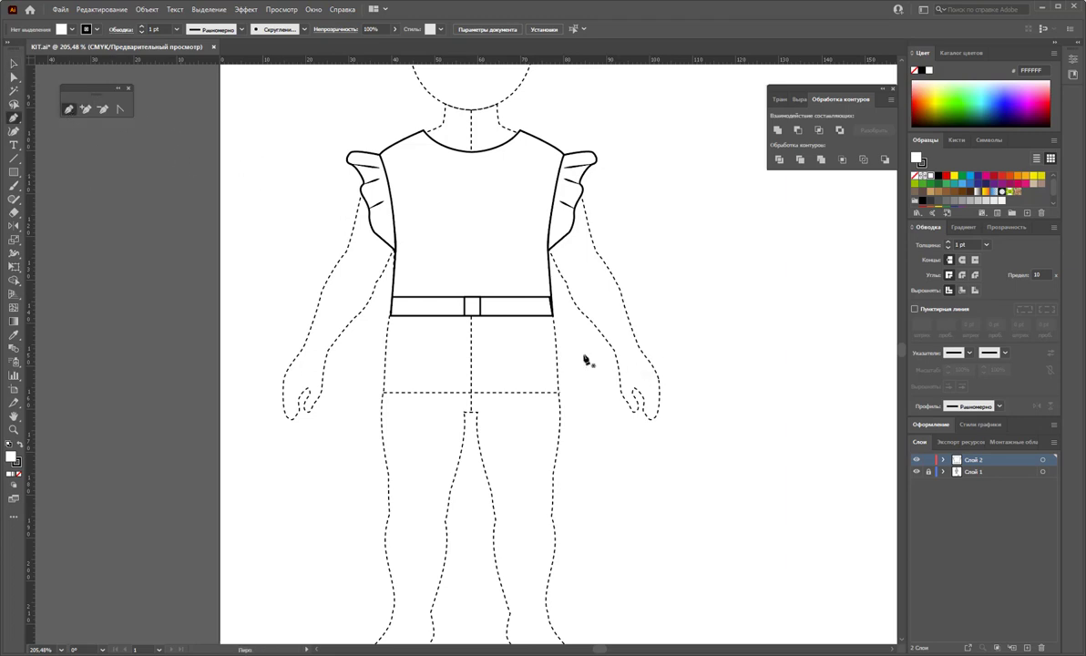
left_click(480, 298)
left_click(512, 282)
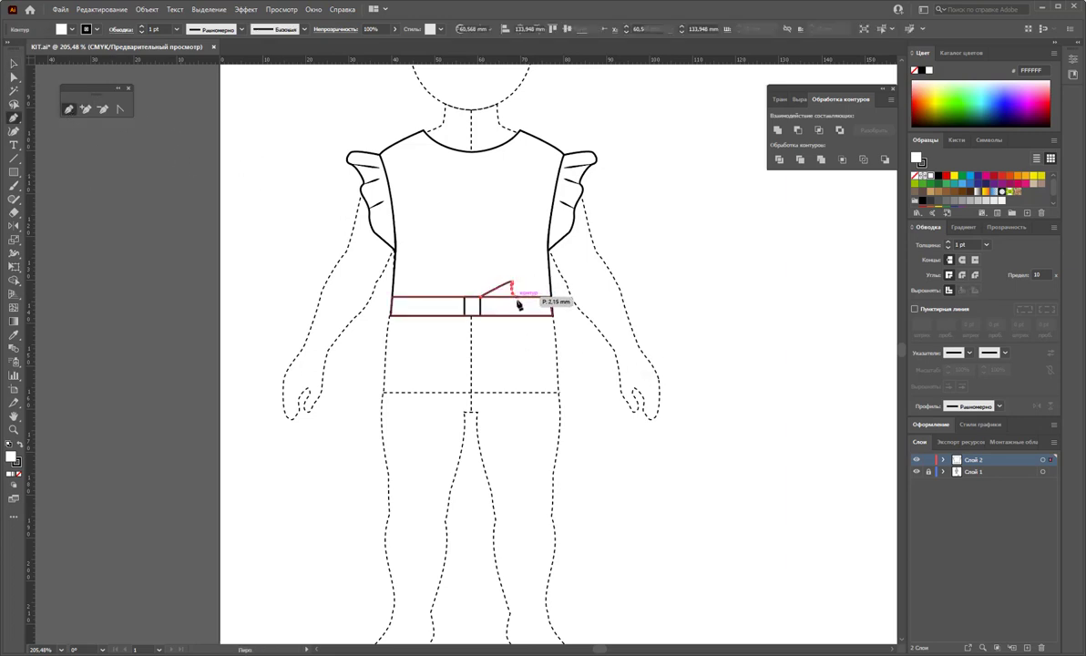
left_click(515, 294)
left_click(517, 314)
left_click(514, 326)
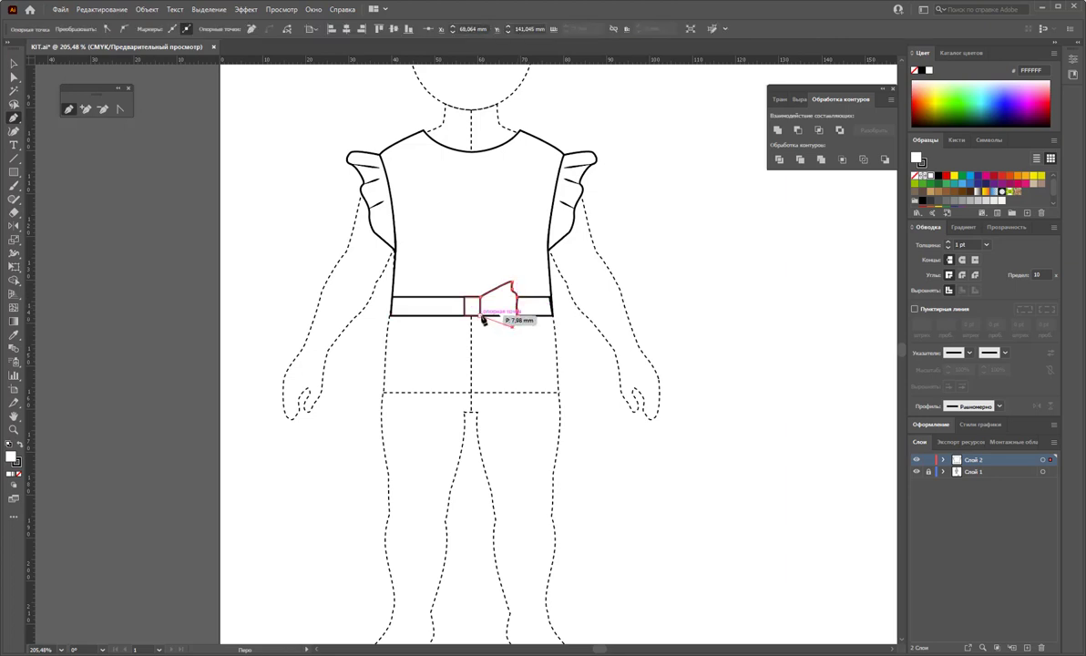
left_click(480, 314)
left_click(480, 298)
Step: Draw the left bow wing with a curved lower edge
left_click(465, 300)
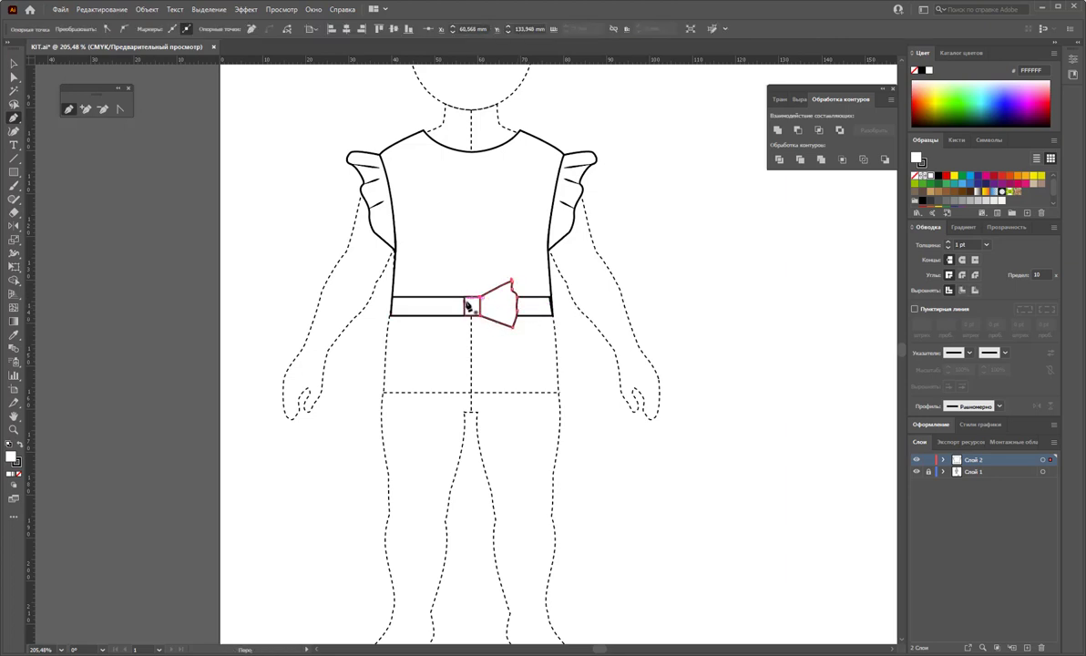
left_click(464, 298)
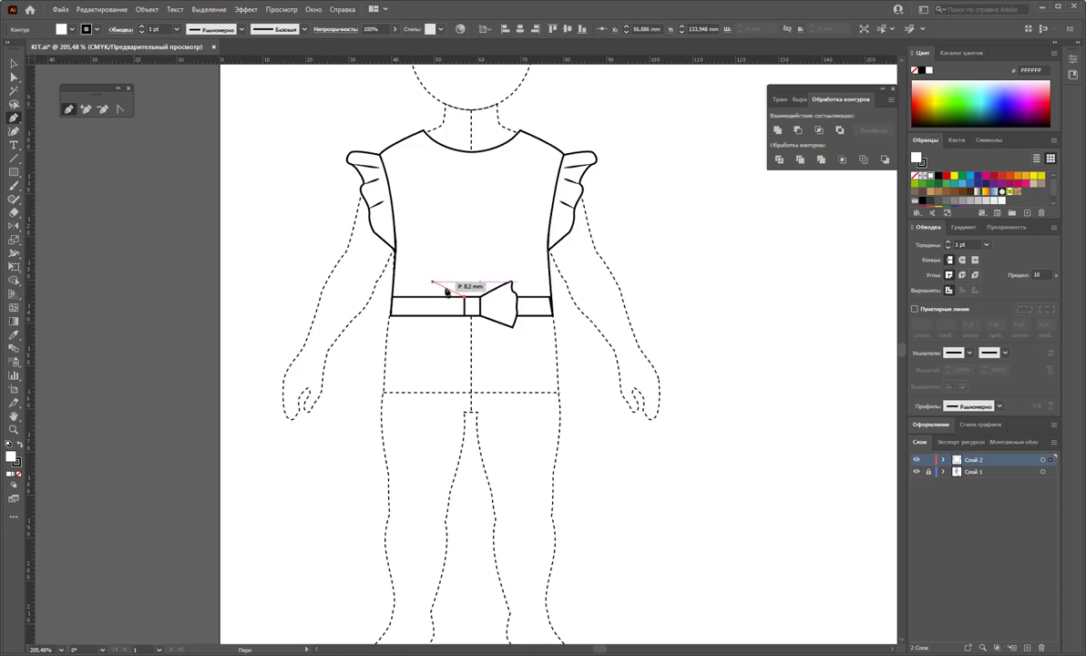
left_click(511, 282)
left_click(436, 283)
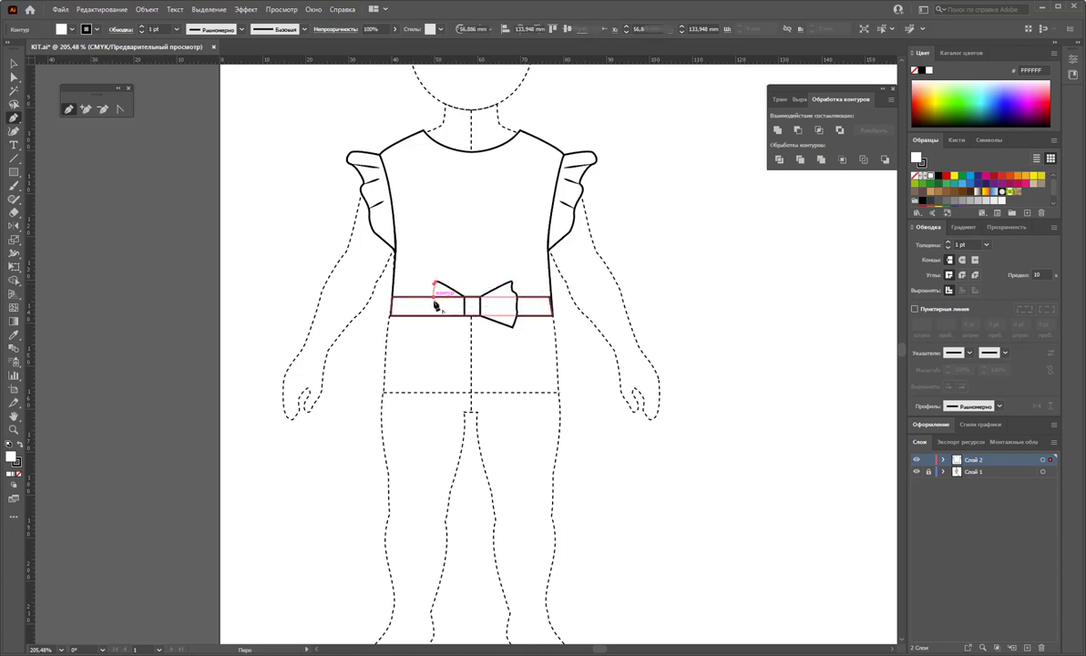
left_click_drag(437, 310, 443, 337)
left_click(466, 303)
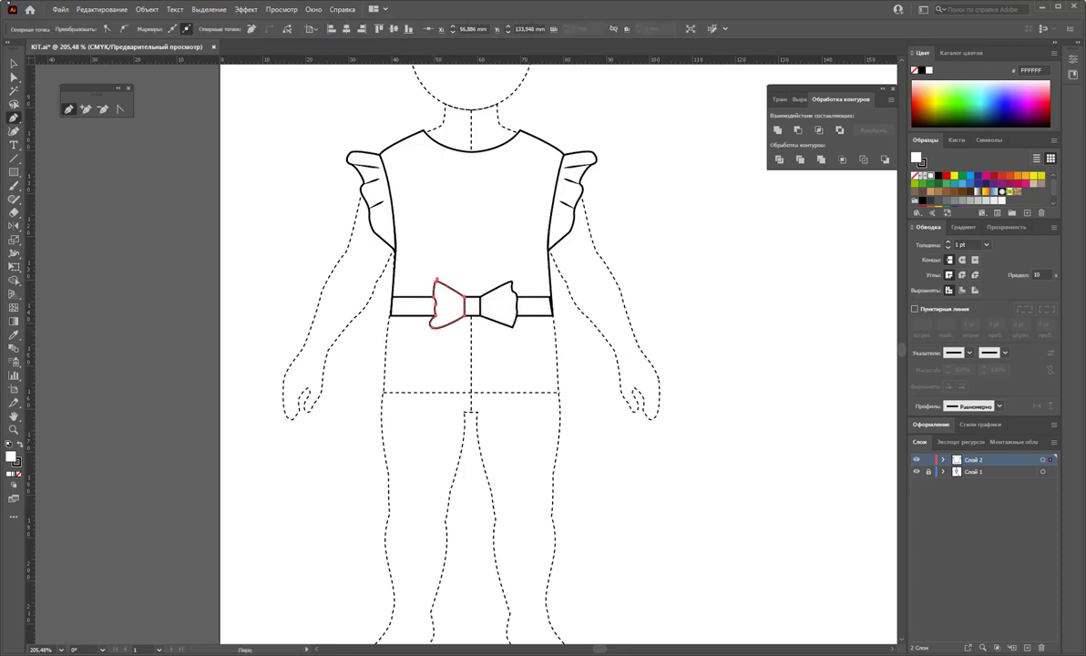
left_click(14, 64)
left_click(298, 241)
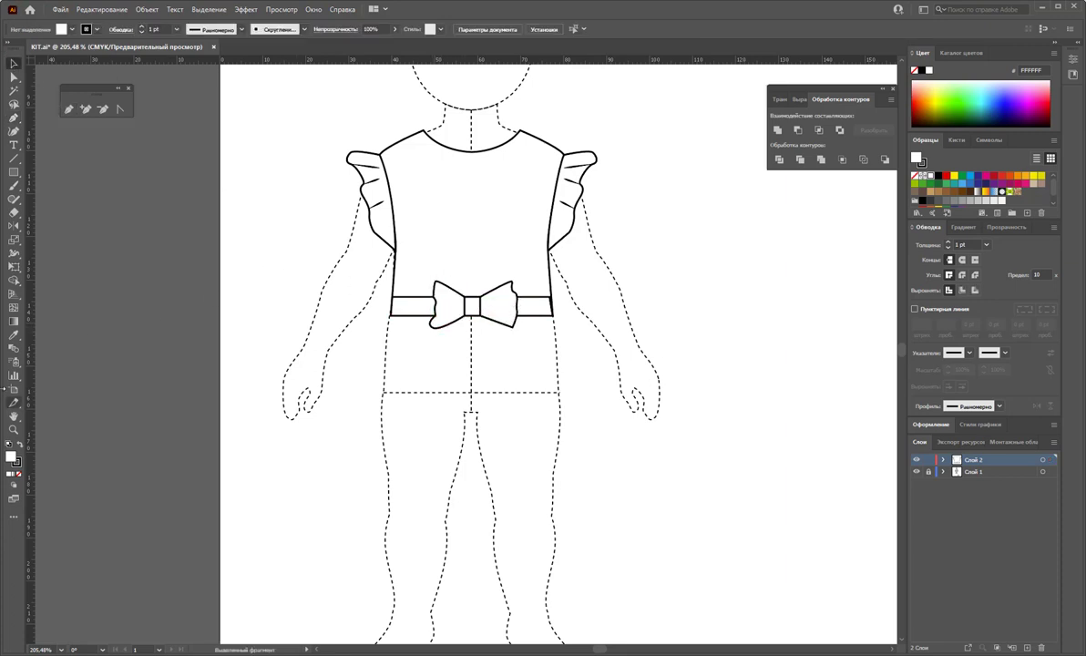
left_click(13, 430)
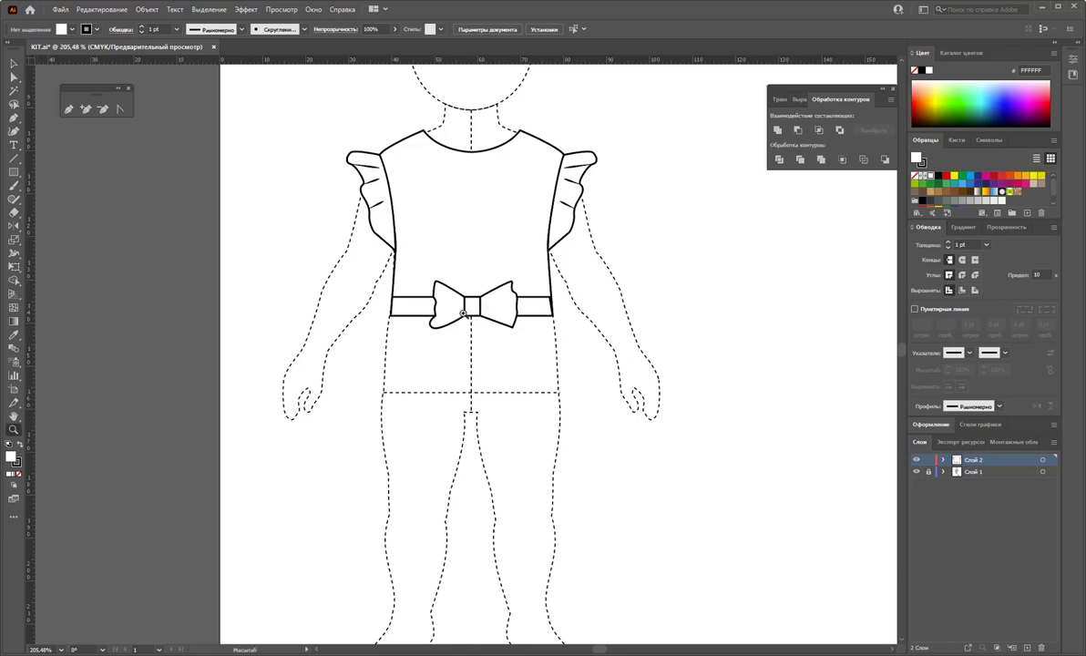
Step: Zoom in on the bow and draw upper and lower curved fold loops on the right wing
left_click(462, 312)
left_click(465, 319)
left_click(472, 332)
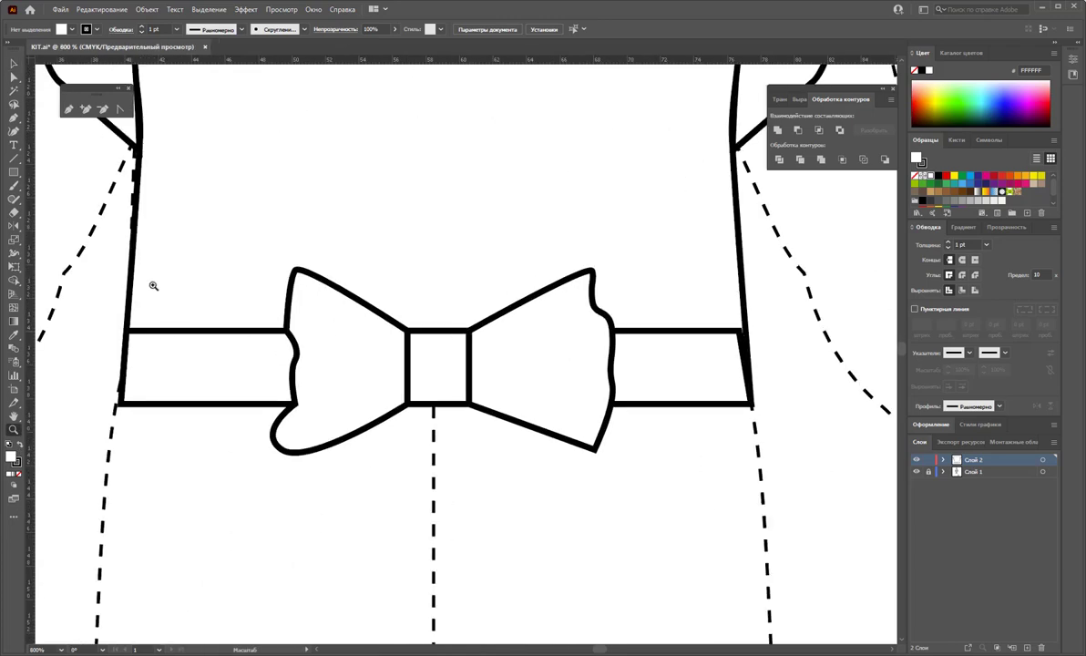
left_click(69, 109)
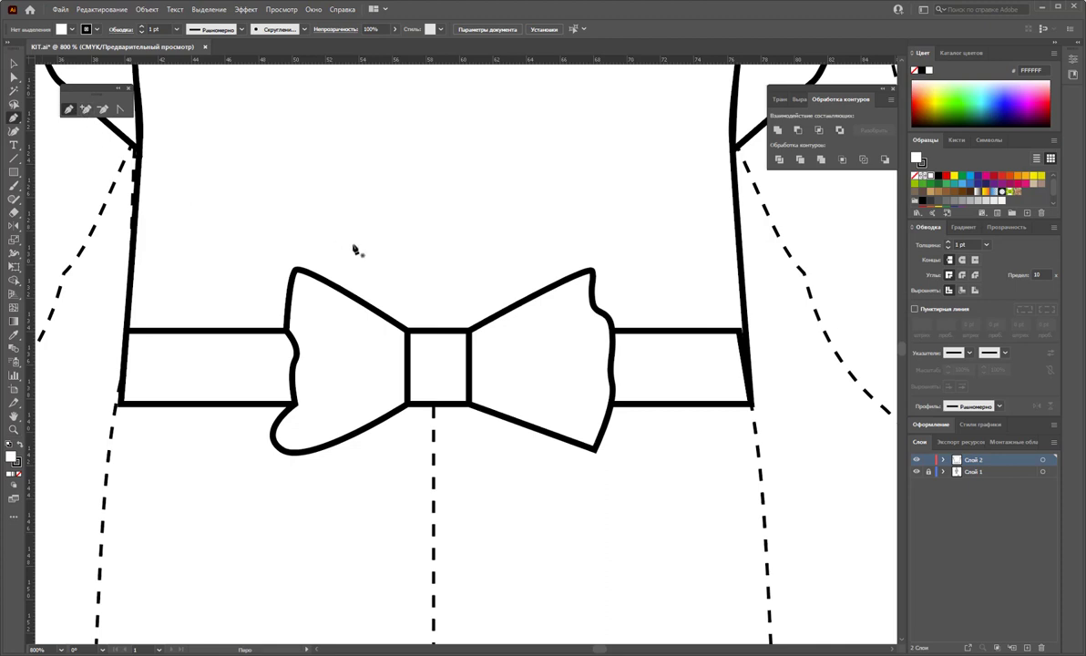
left_click(469, 351)
left_click_drag(547, 321, 545, 345)
left_click(470, 350)
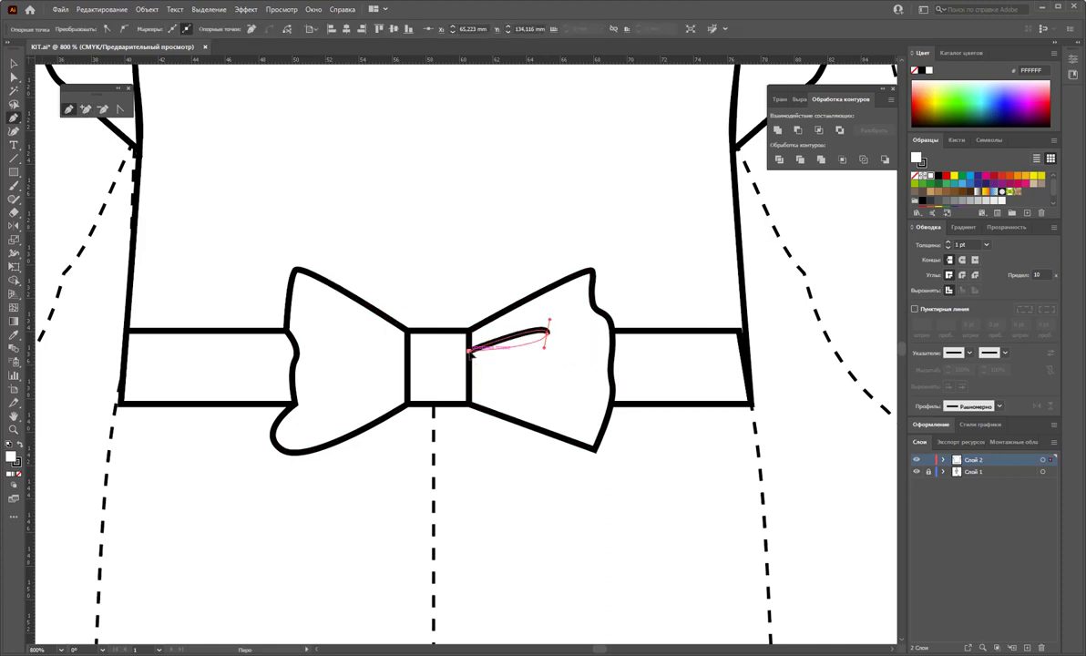
left_click(470, 375)
left_click_drag(542, 384, 476, 387)
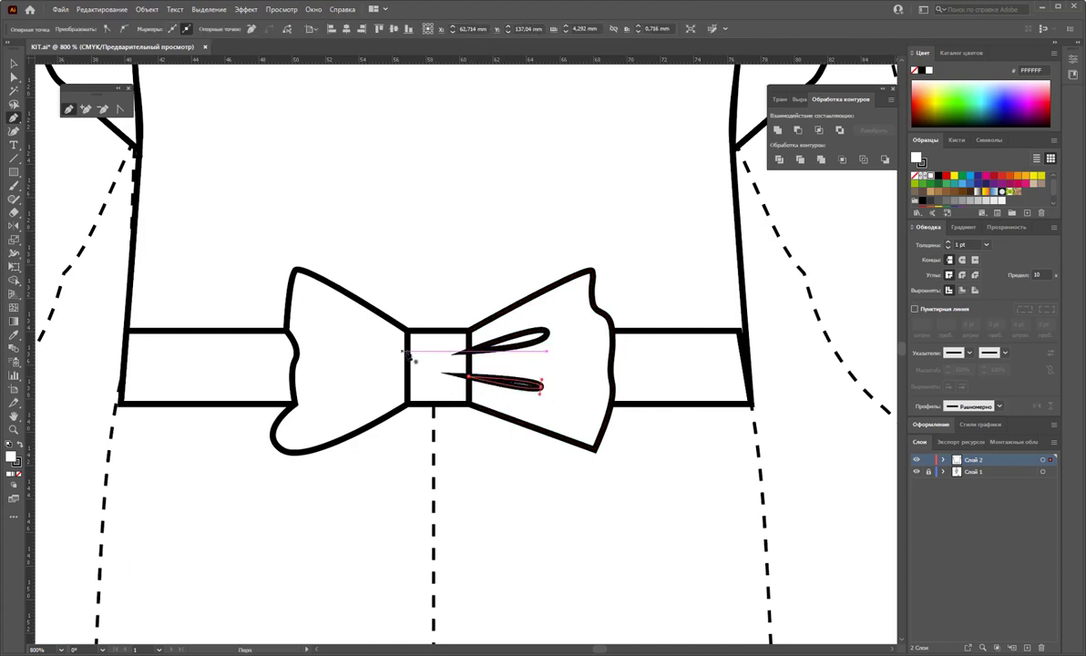
left_click(470, 376)
Step: Draw upper and lower curved fold loops on the left wing from the knot
left_click(407, 345)
left_click_drag(326, 321, 335, 338)
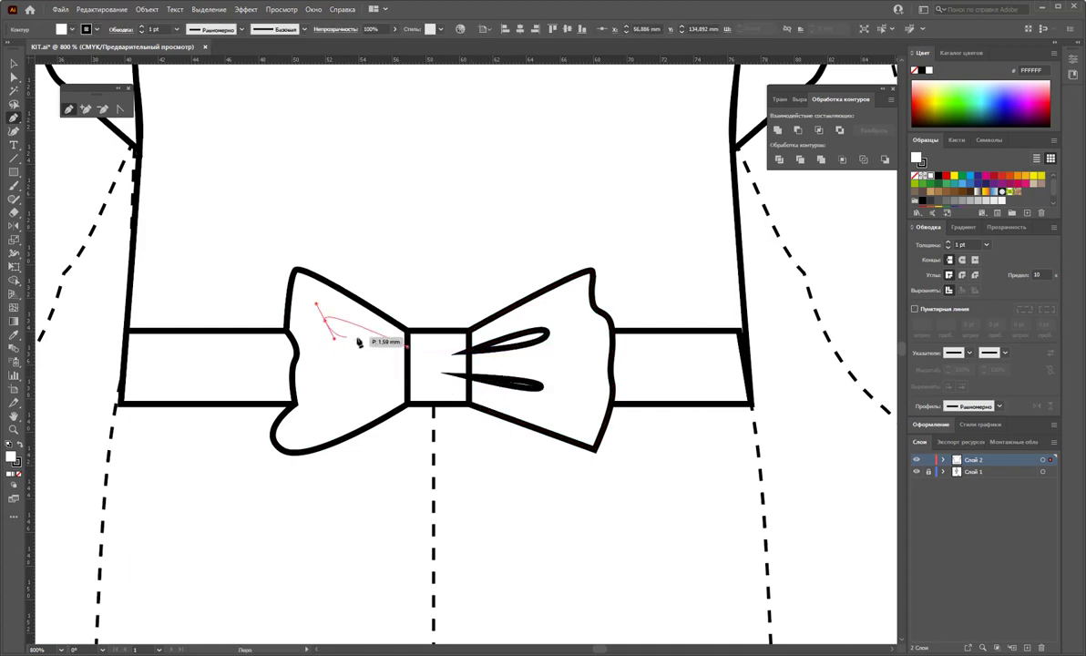
left_click(407, 344)
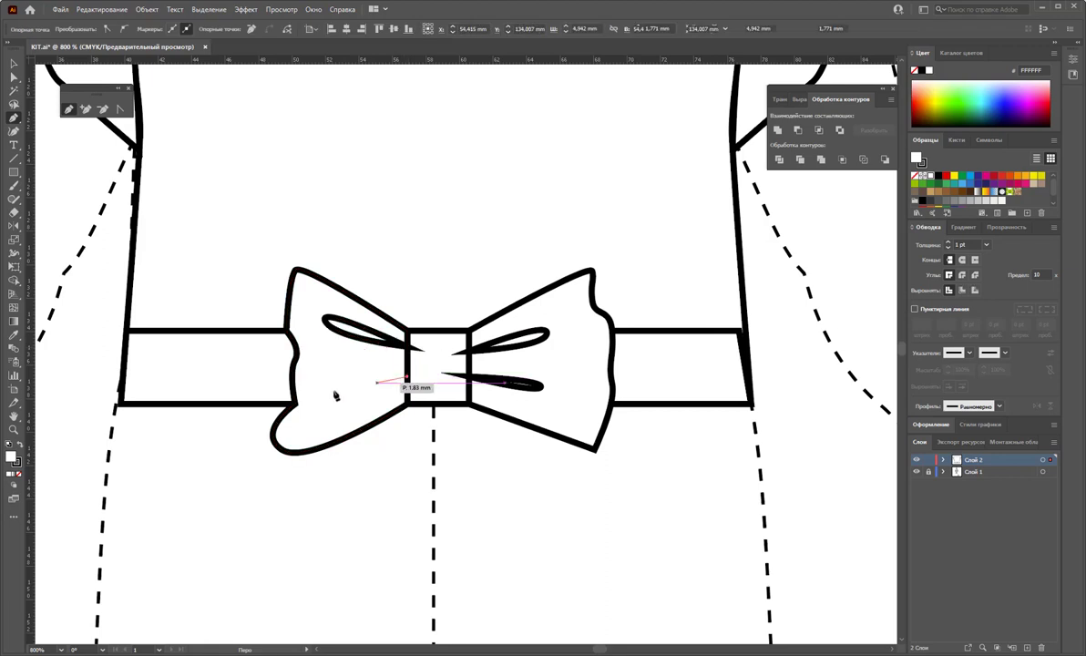
left_click(408, 377)
left_click_drag(330, 388, 344, 402)
left_click(408, 377)
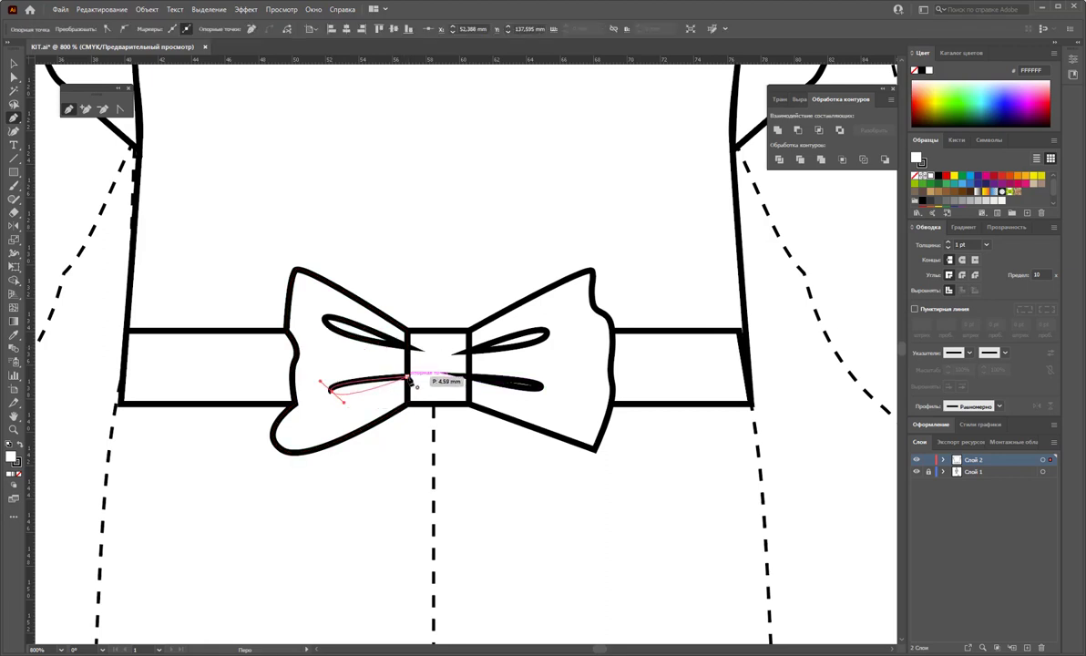
Step: Draw a closed zigzag gather shape on the right wing beside the knot
left_click(471, 339)
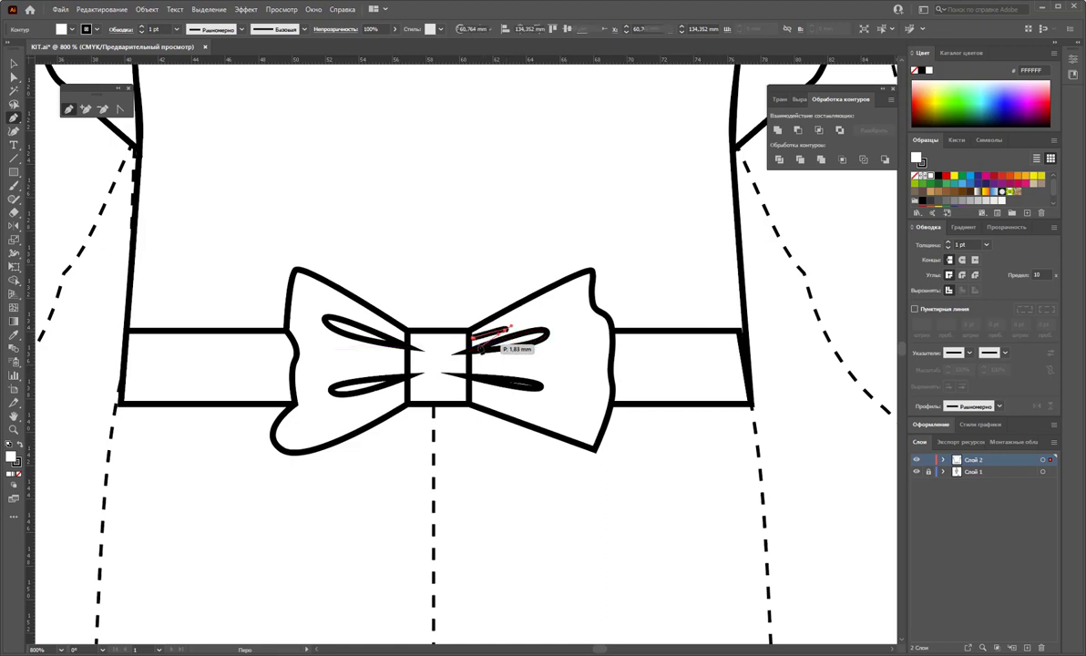
left_click_drag(488, 333, 498, 368)
left_click(485, 376)
left_click(499, 370)
left_click(481, 382)
left_click(490, 401)
left_click(469, 401)
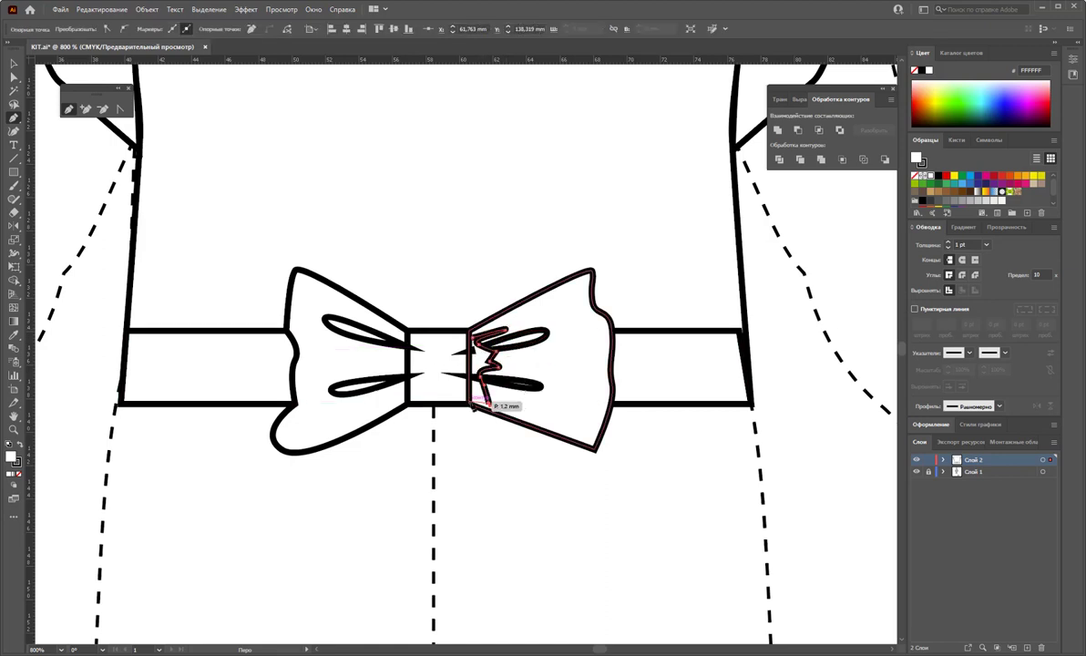
left_click(471, 339)
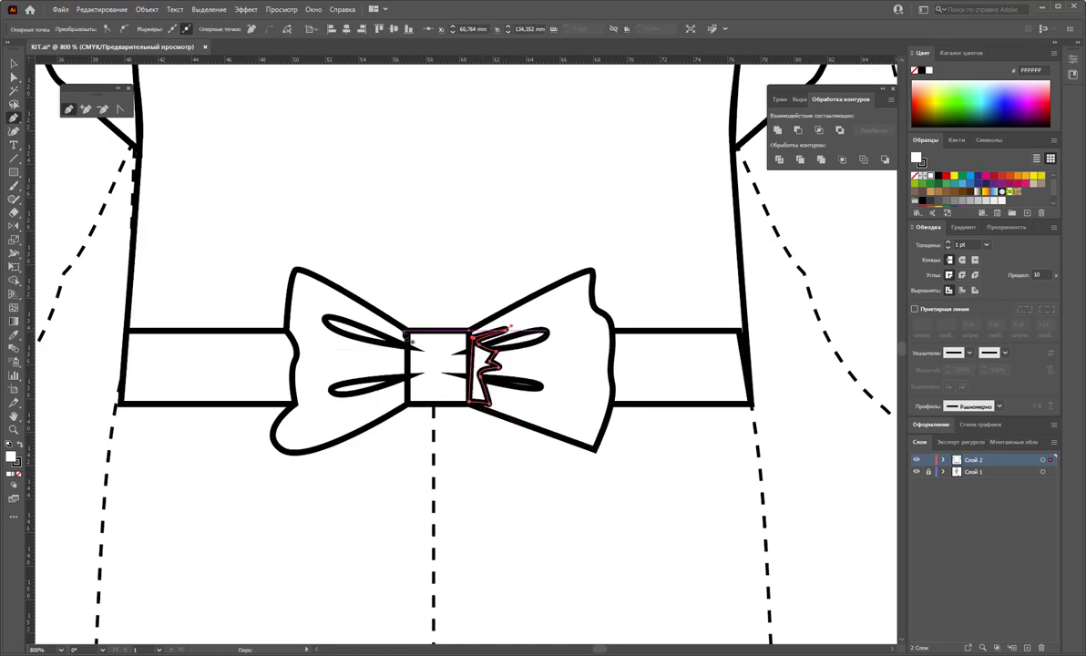
Step: Draw a closed zigzag gather shape running down the left wing beside the knot
left_click(402, 338)
left_click(368, 314)
left_click(384, 339)
left_click(374, 361)
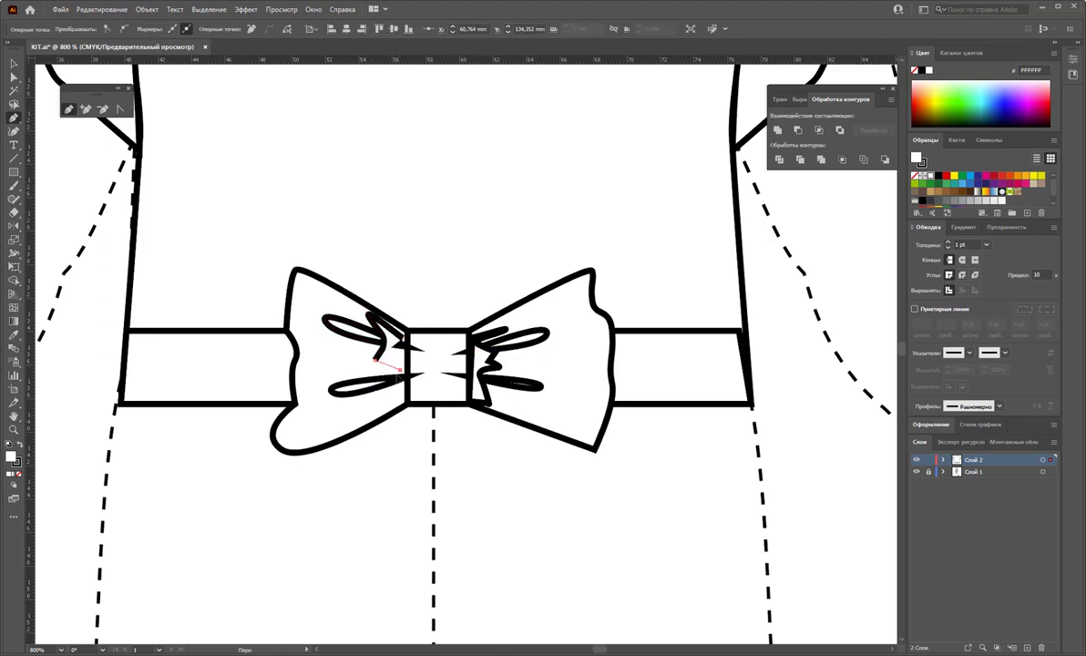
left_click(401, 374)
left_click(396, 386)
left_click(373, 417)
left_click(407, 401)
left_click(402, 337)
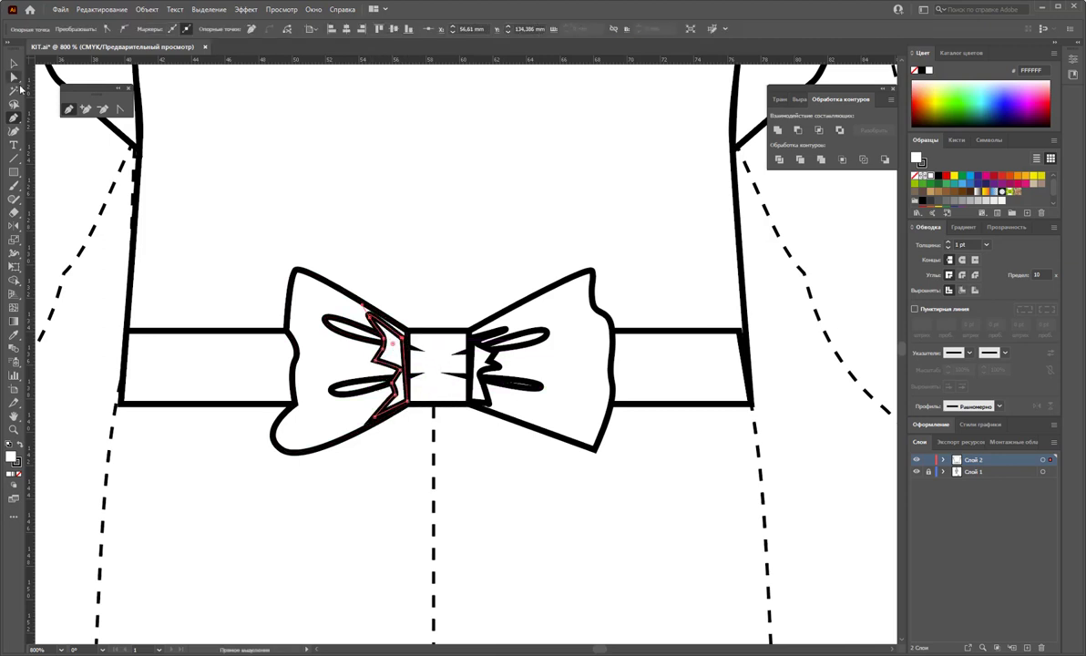
left_click(14, 64)
Step: Give the fold shapes in both bow wings a solid black fill with no outline
left_click_drag(309, 300, 350, 386)
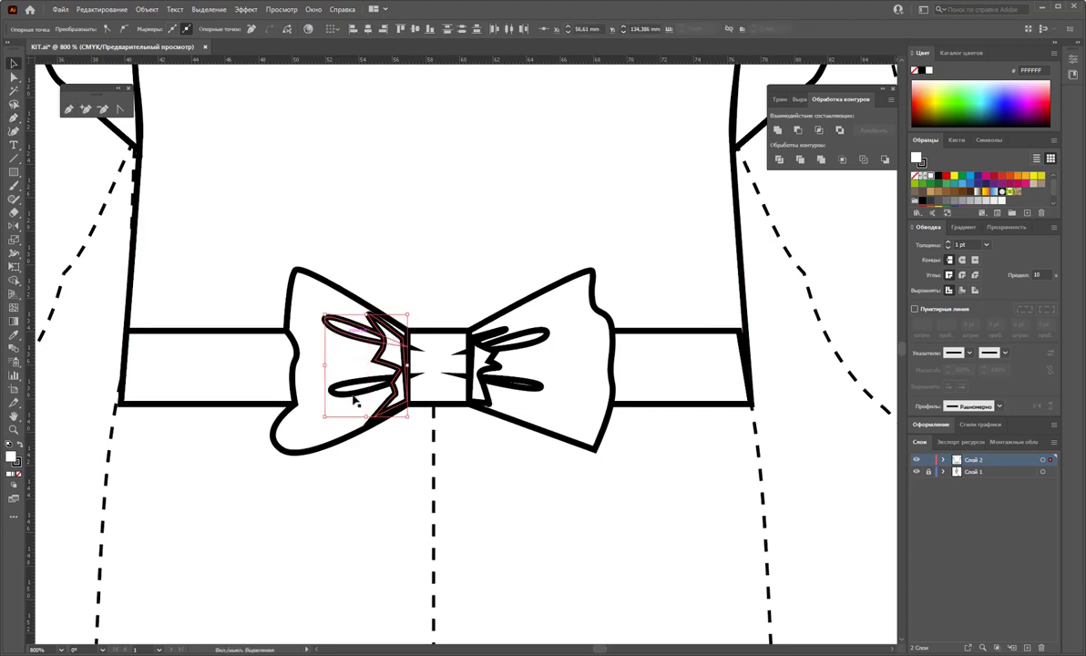
left_click(500, 374, "shift")
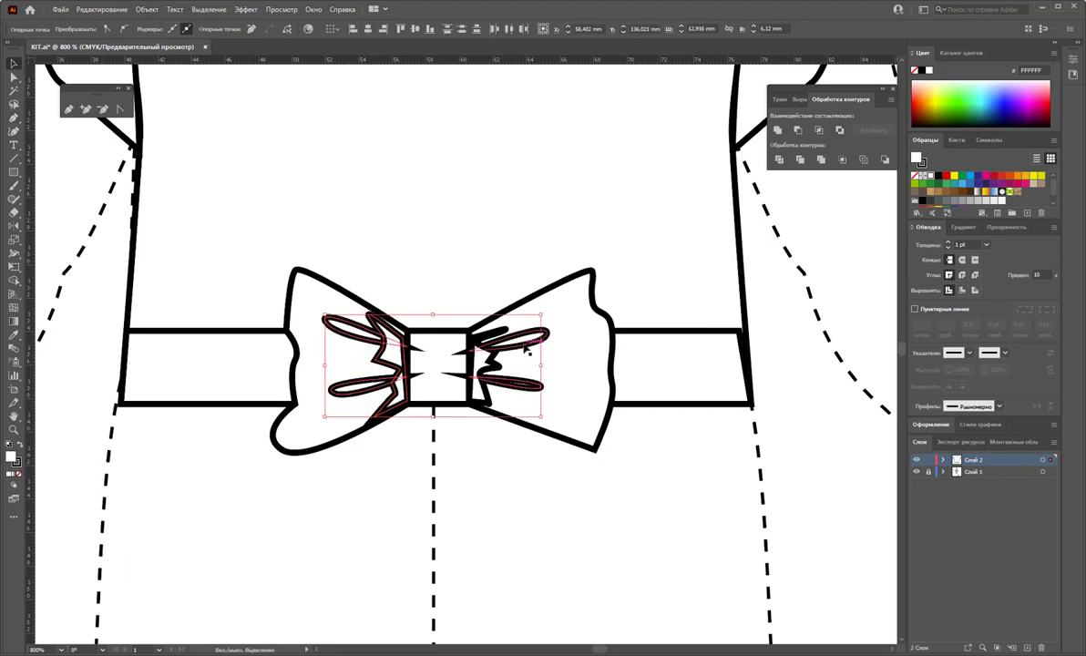
left_click(19, 445)
left_click(19, 473)
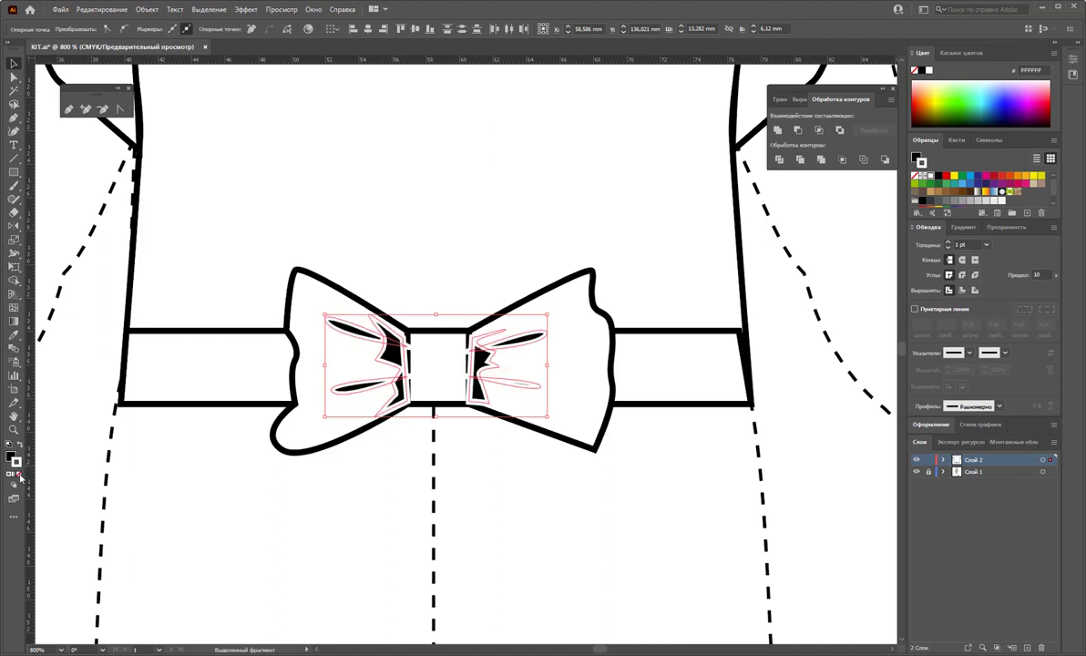
left_click(244, 496)
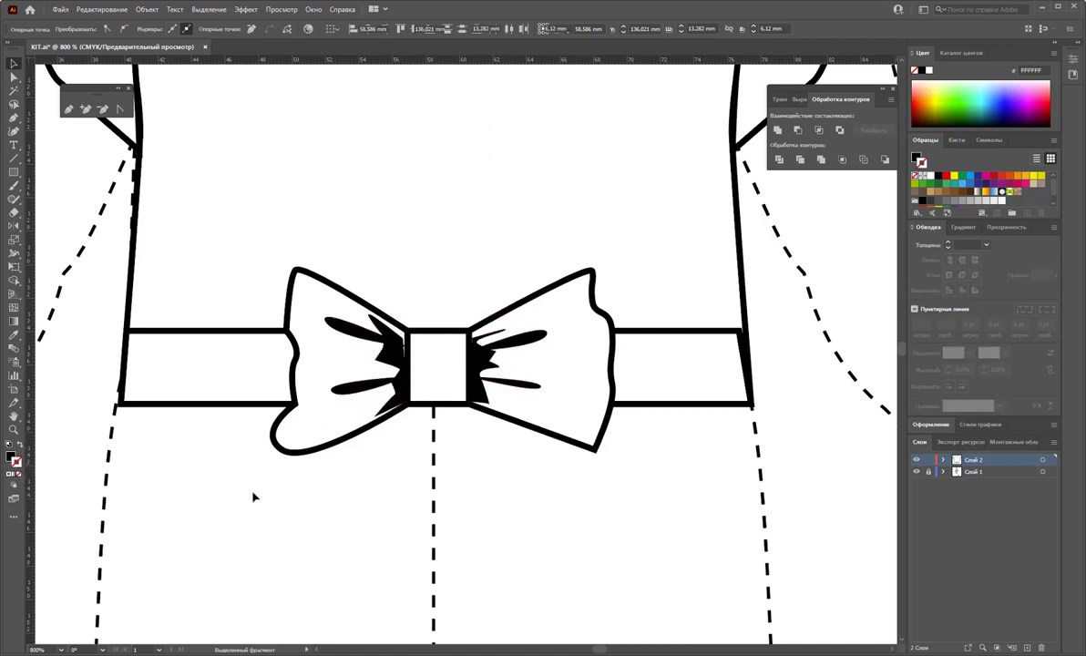
Step: Lower both zigzag gather shapes' opacity until they are nearly transparent
left_click(476, 360)
left_click(396, 351, "shift")
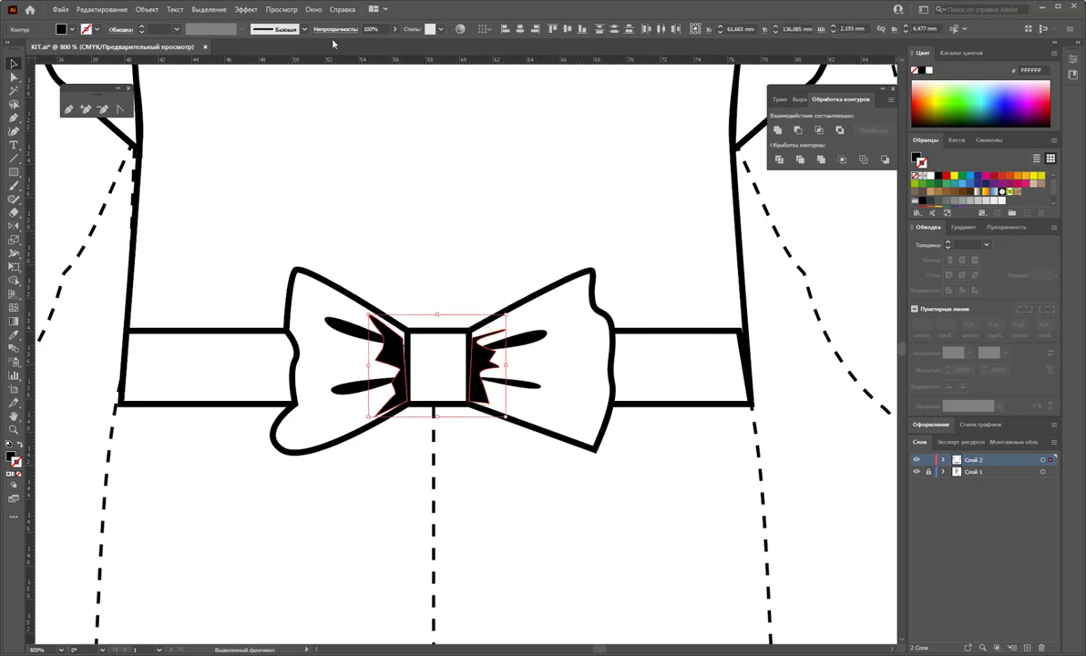
left_click(394, 29)
left_click_drag(397, 43, 356, 46)
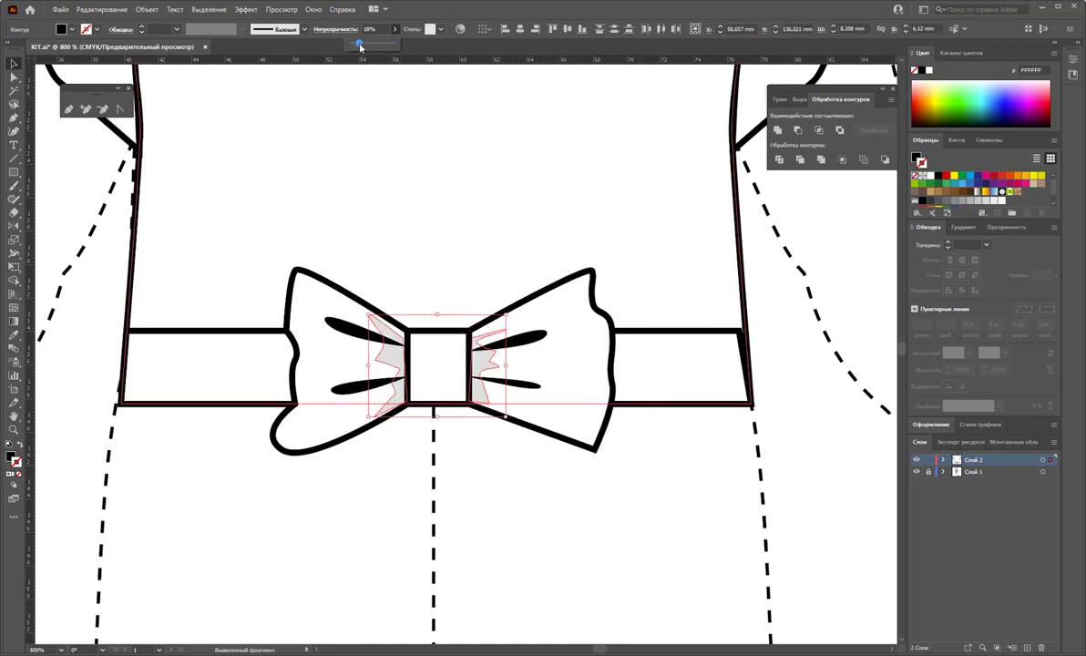
Step: Fade the four dark petal shapes to a light translucent grey through Opacity
left_click(432, 129)
left_click(537, 341)
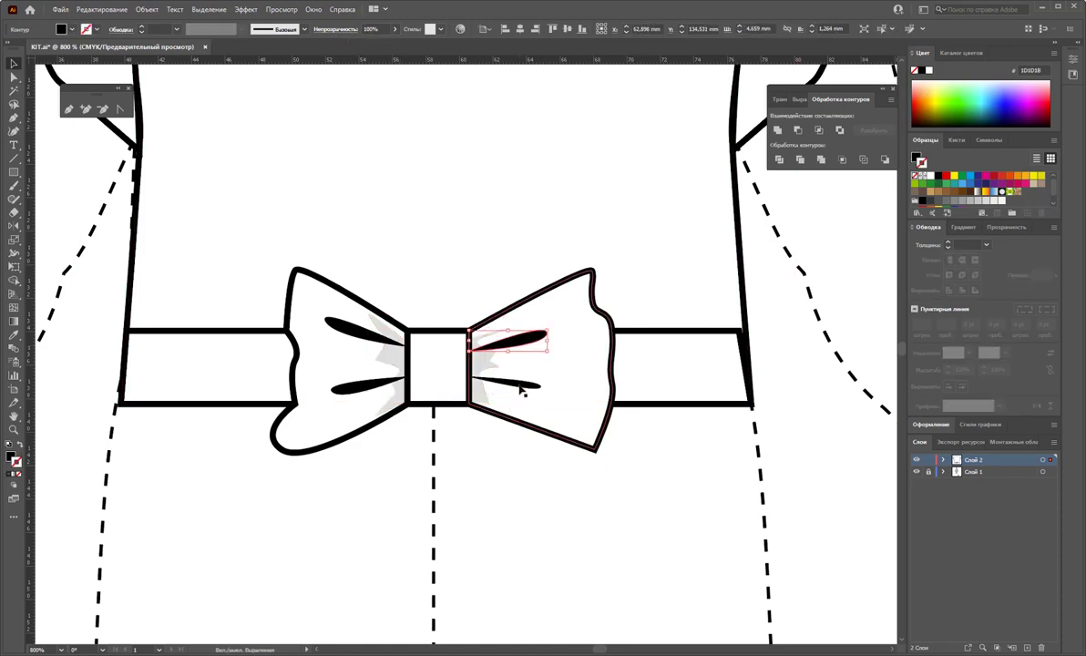
left_click(515, 383, "shift")
left_click(351, 386, "shift")
left_click(365, 337, "shift")
left_click(364, 337, "shift")
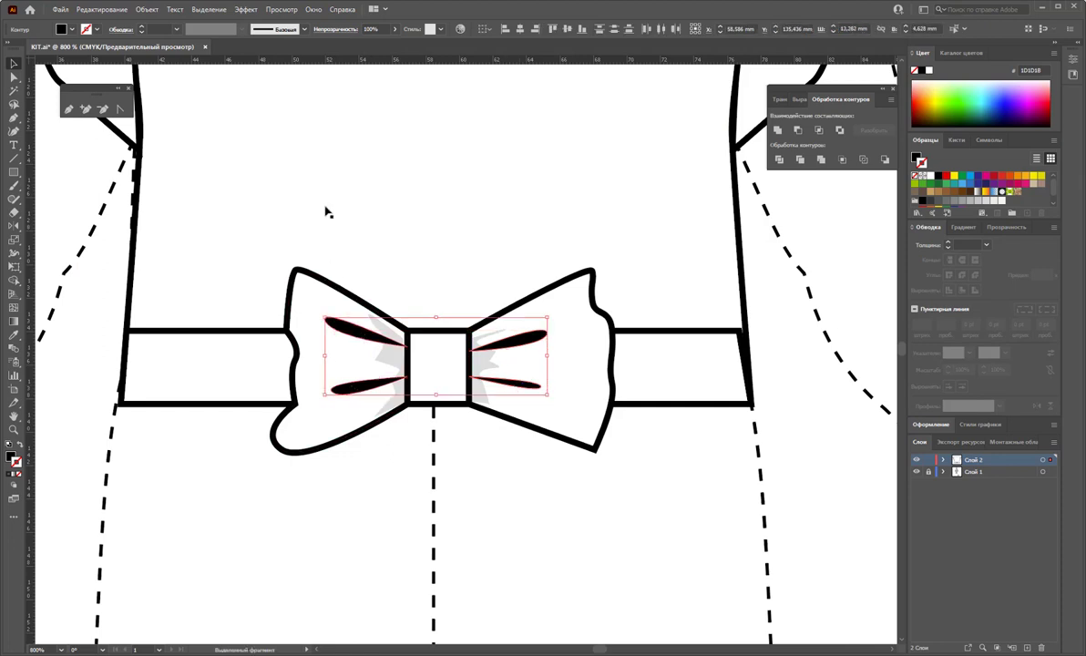
left_click(395, 29)
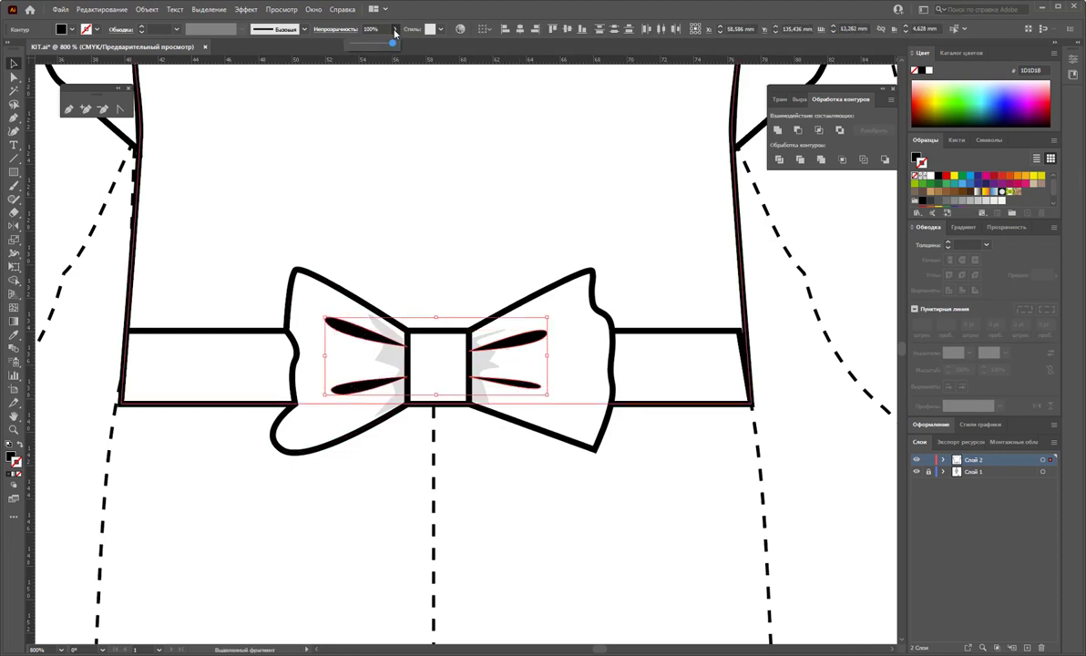
left_click_drag(367, 45, 363, 44)
left_click(227, 180)
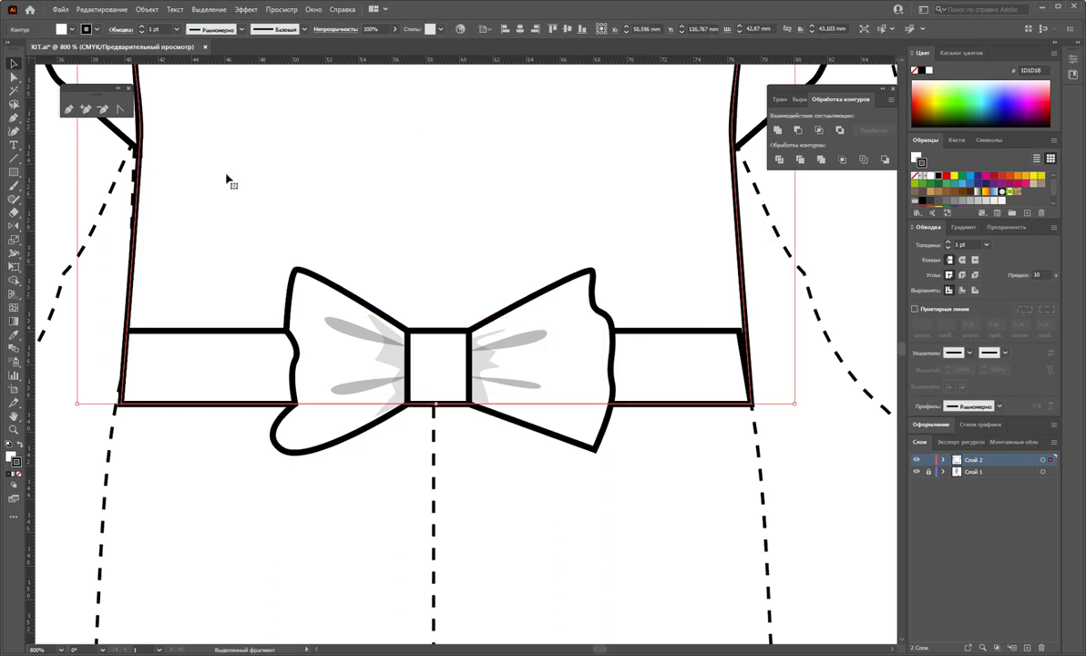
Step: Draw upper and lower curved fold lines across the right bow wing
left_click(75, 111)
left_click(470, 354)
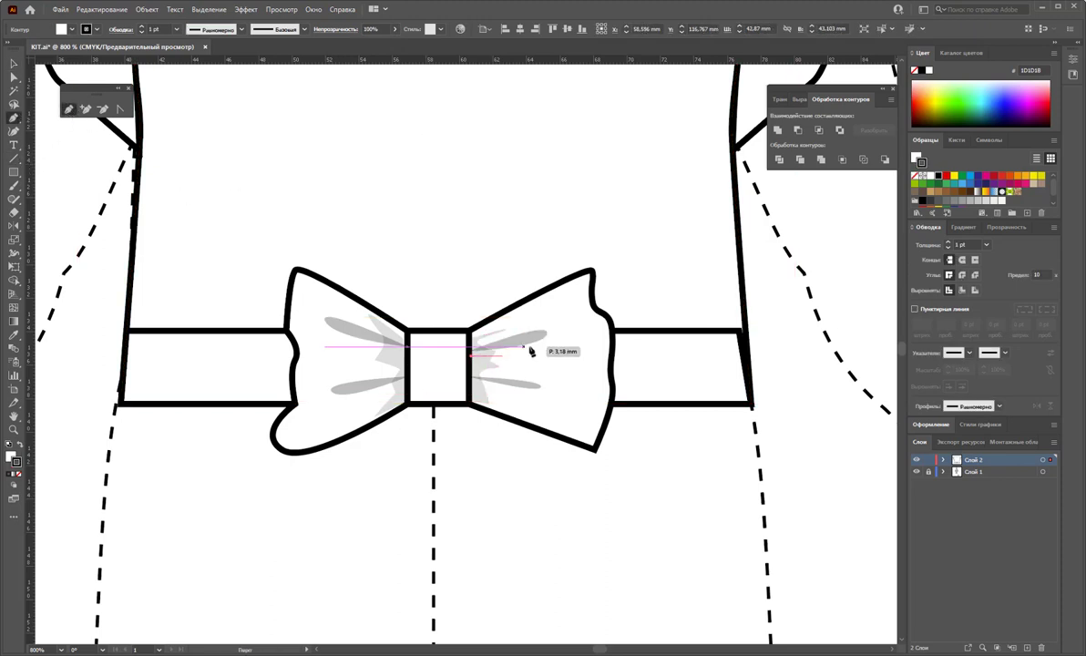
mouse_move(550, 343)
left_mouse_down()
mouse_move(538, 337)
mouse_move(554, 332)
left_mouse_up()
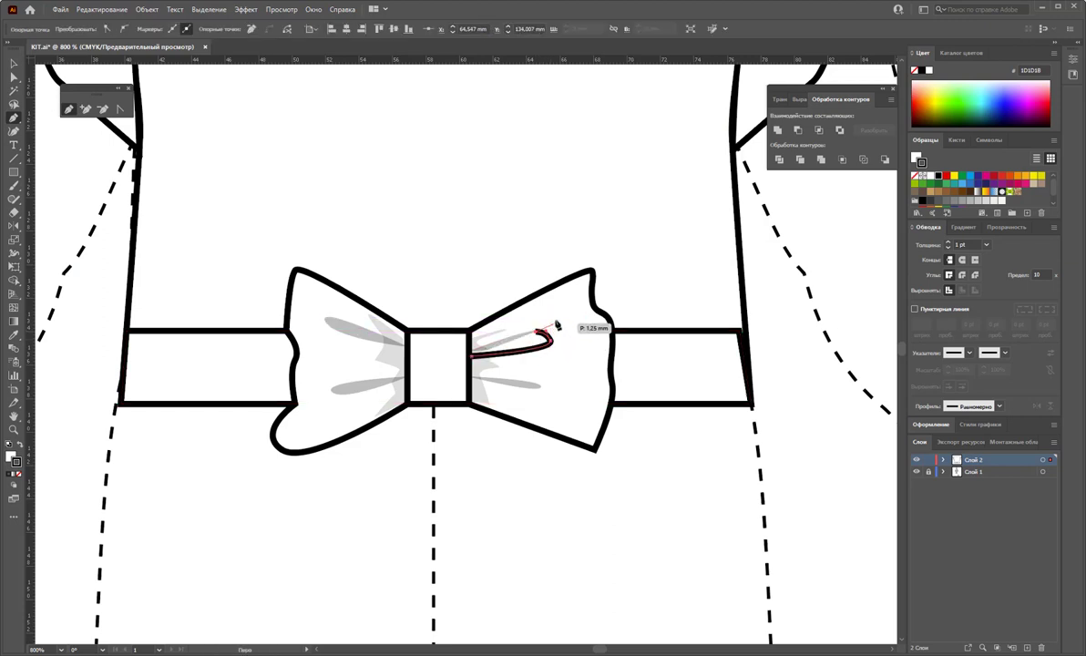
left_click(487, 387, "ctrl")
left_click(471, 377)
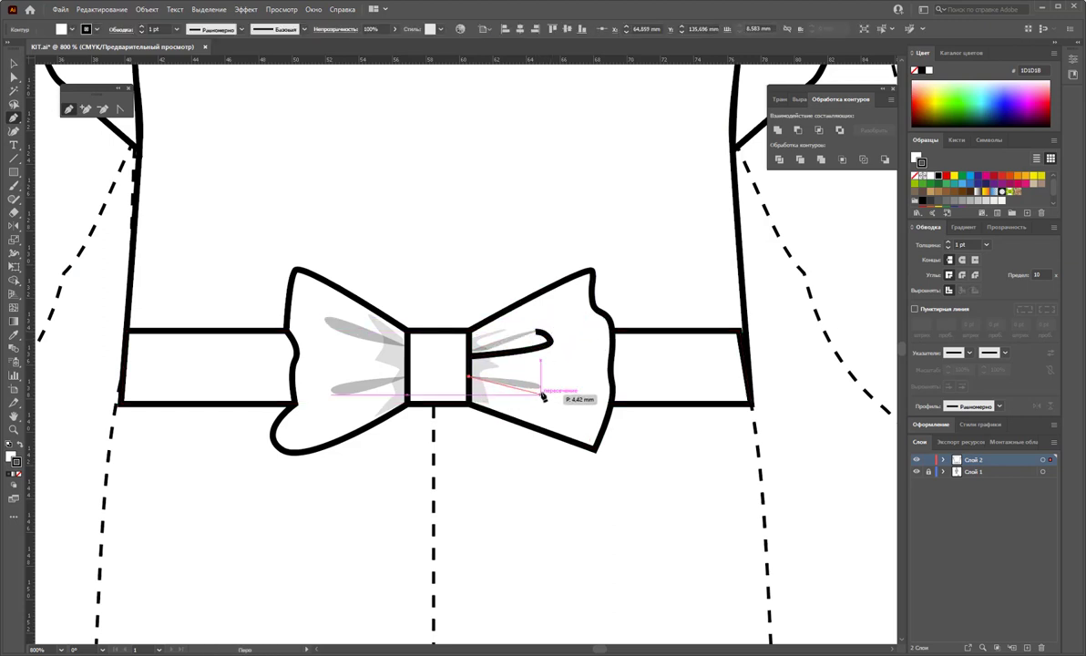
left_click_drag(541, 393, 552, 378)
left_click(553, 378, "ctrl")
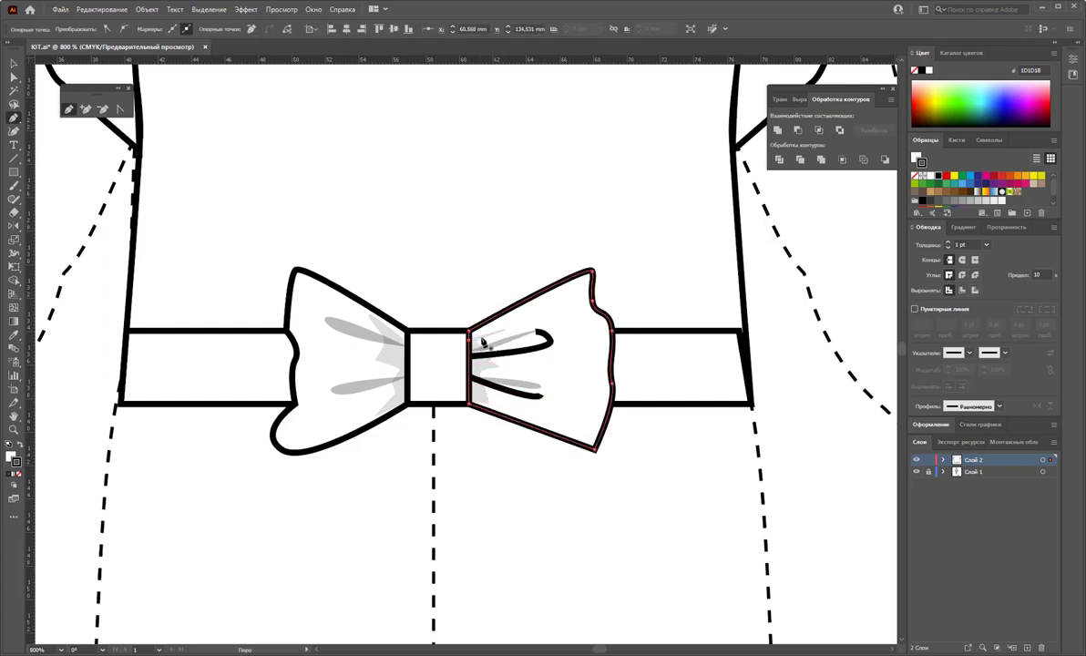
left_click(507, 321)
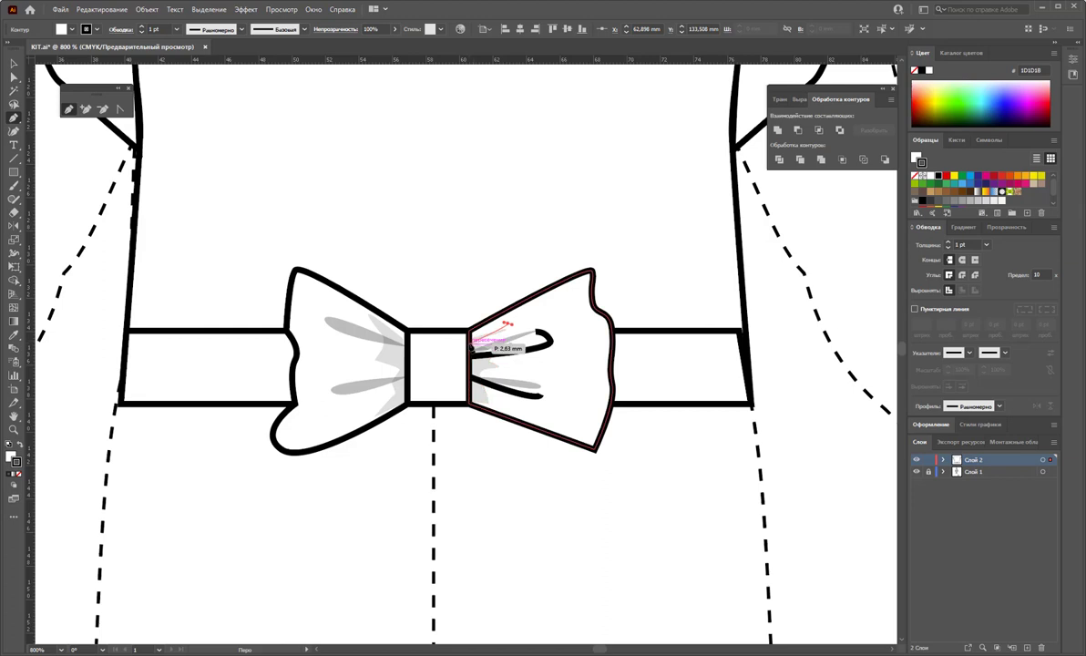
left_click(473, 346)
Step: Draw upper, lower and a short extra curved fold line across the left bow wing
left_click(407, 339)
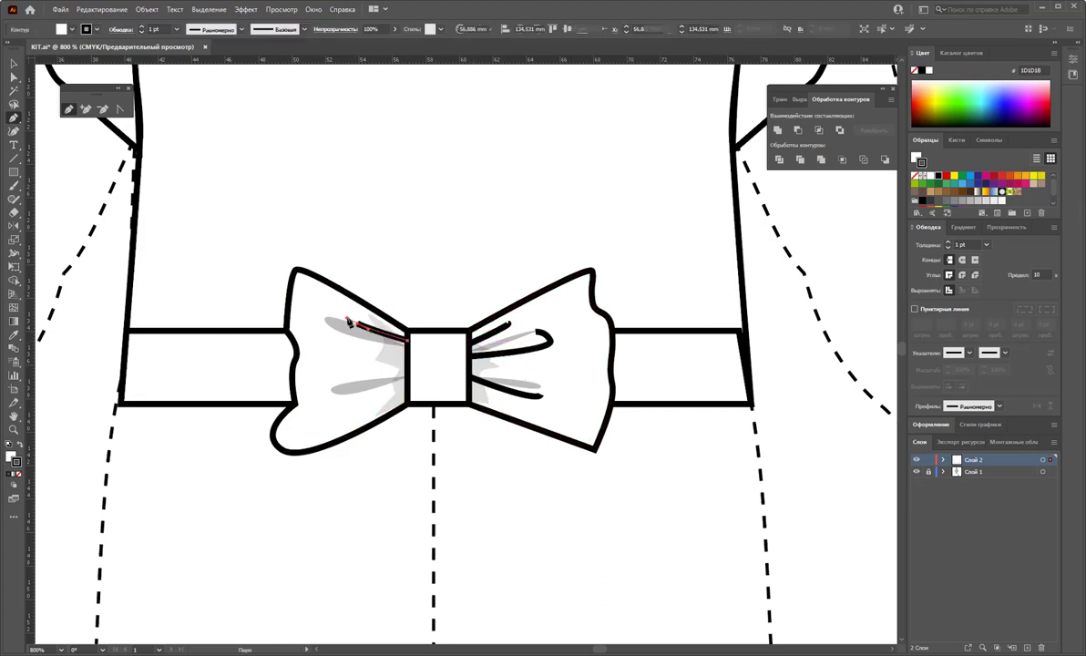
mouse_move(324, 321)
left_mouse_down()
mouse_move(335, 300)
mouse_move(331, 349)
left_mouse_up()
left_click(331, 349, "ctrl")
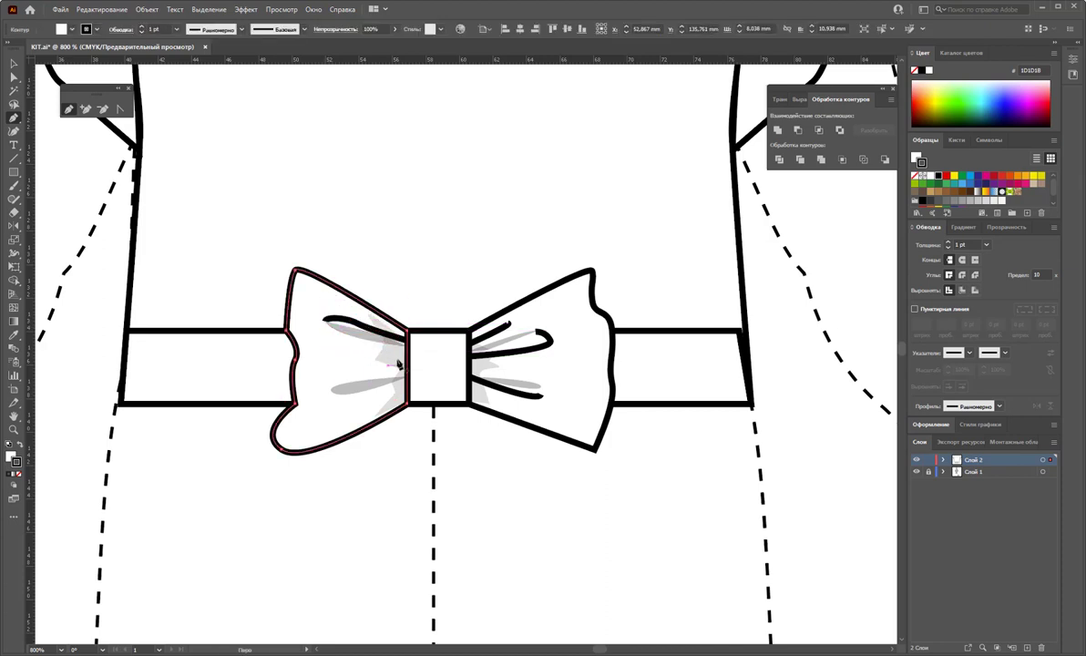
left_click(406, 371)
left_click_drag(330, 377, 355, 411)
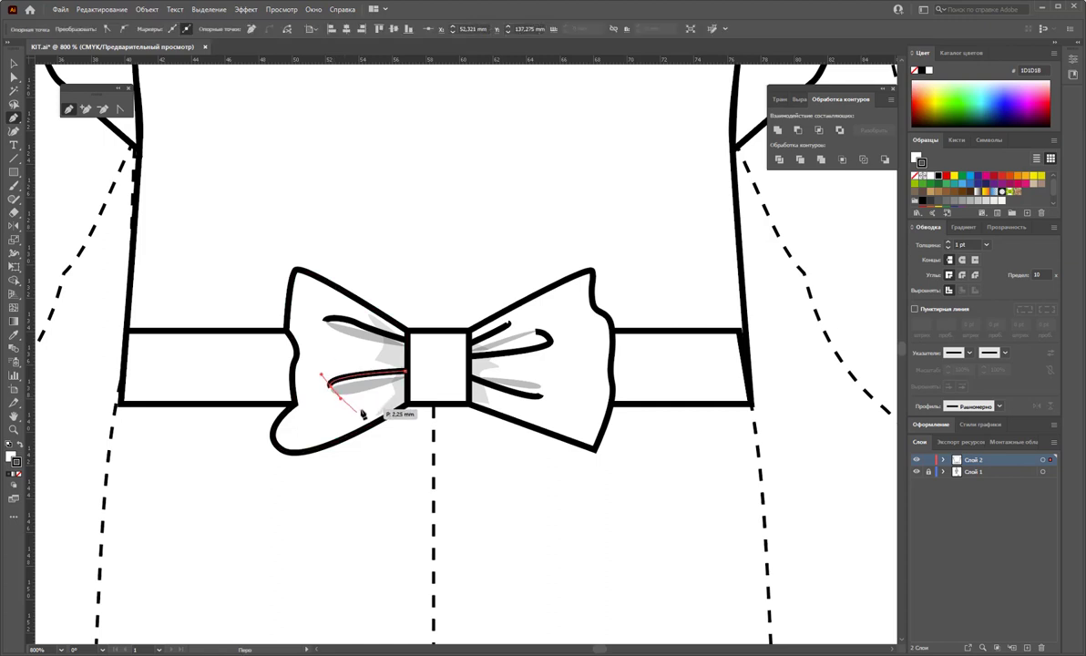
left_click(407, 400, "ctrl")
left_click(407, 394)
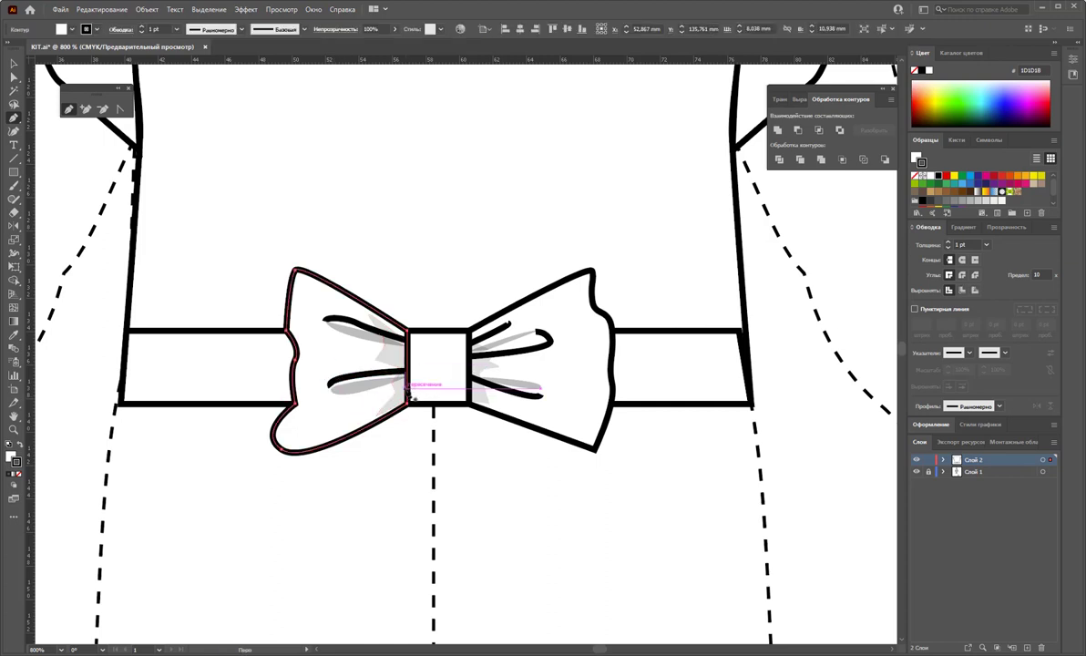
left_click_drag(355, 408, 339, 416)
left_click(317, 421, "ctrl")
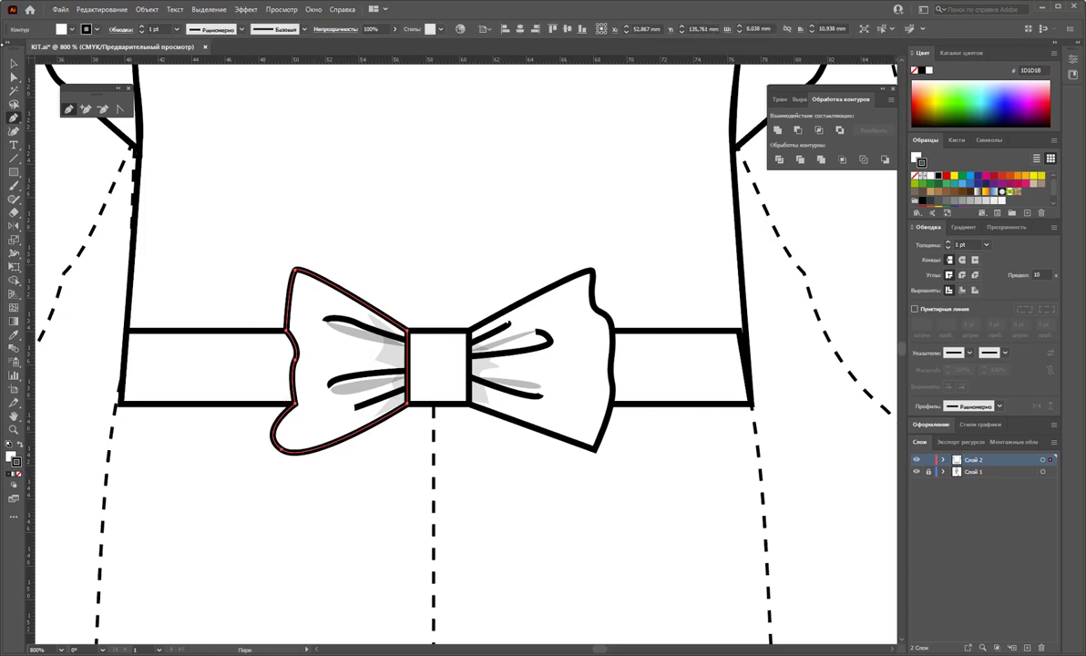
Step: Give all the bow fold lines a tapered width profile and 0.25 pt stroke
left_click(13, 64)
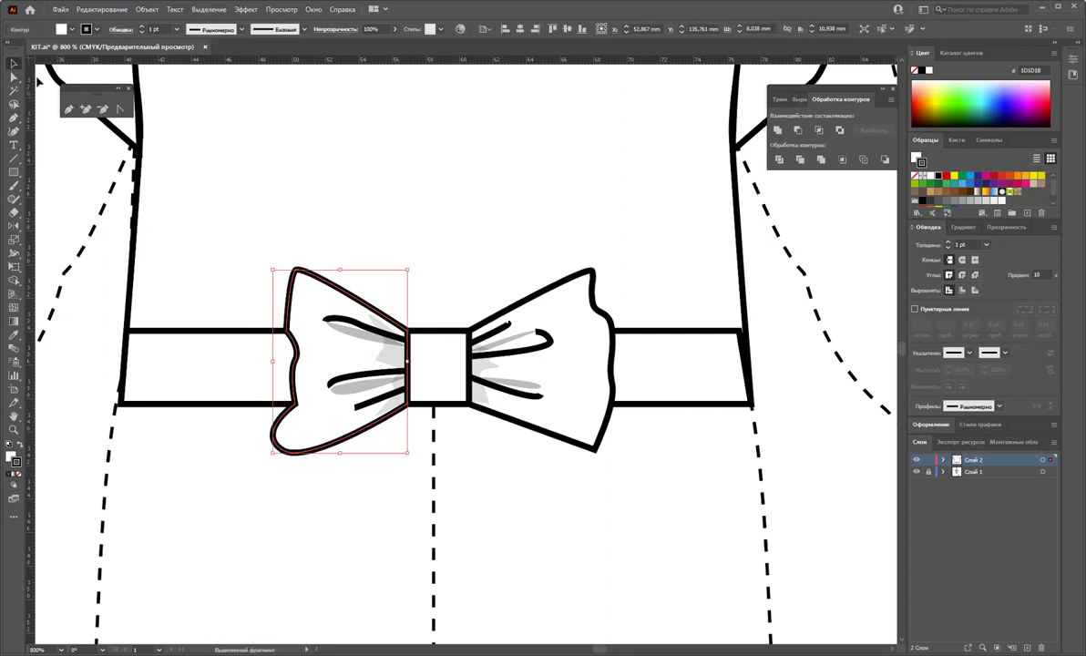
left_click(364, 381)
left_click(375, 401, "shift")
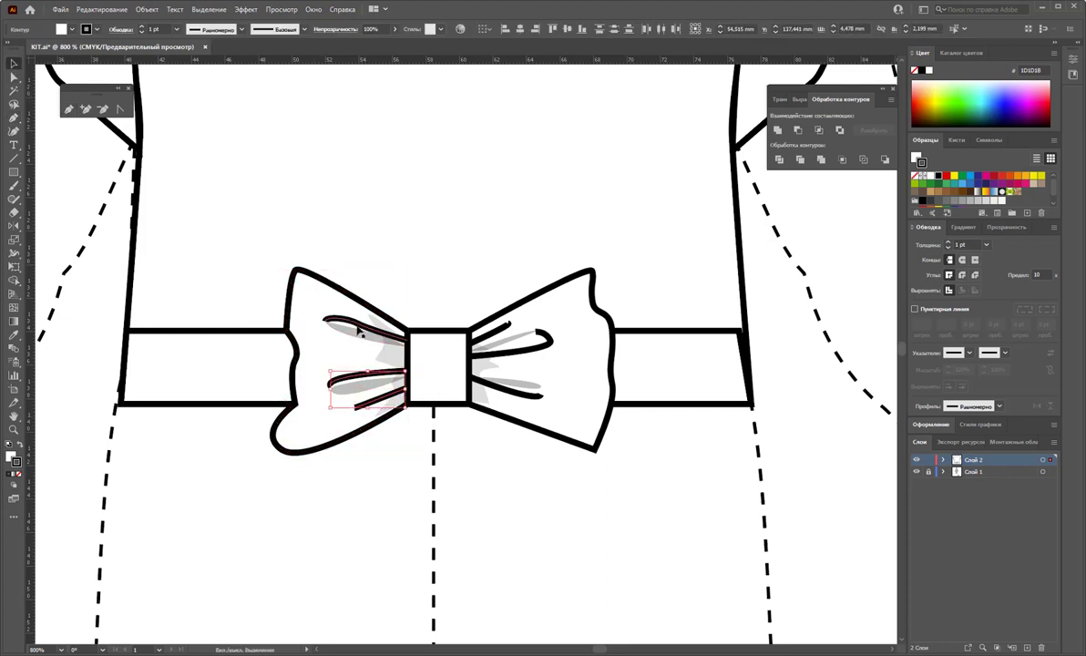
left_click(369, 328, "shift")
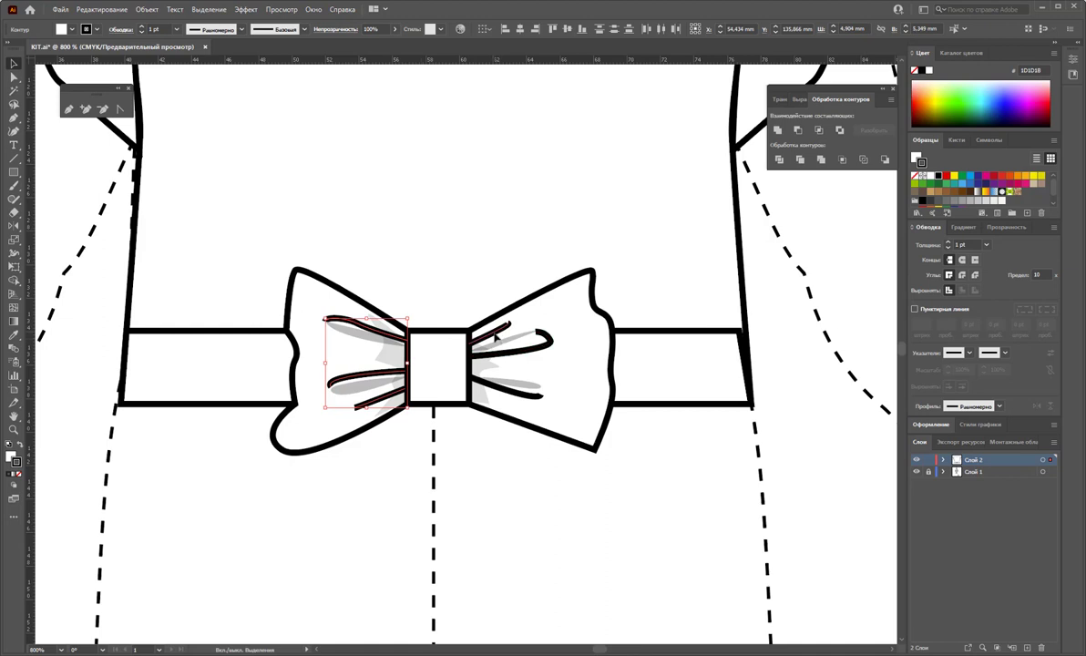
left_click(545, 341, "shift")
left_click(526, 397, "shift")
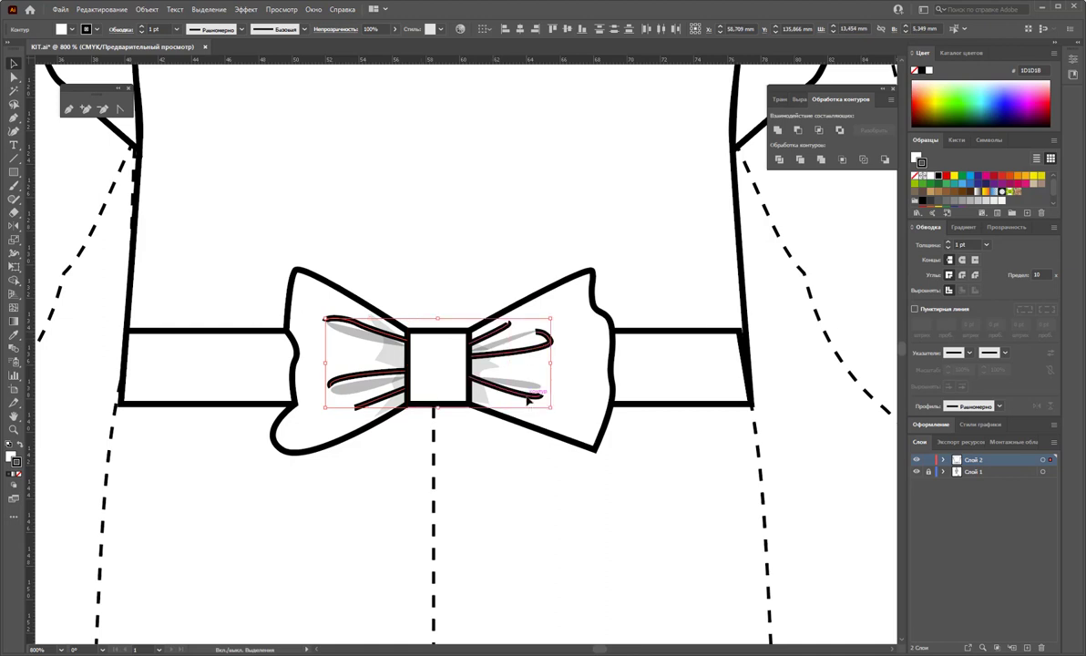
left_click(1000, 408)
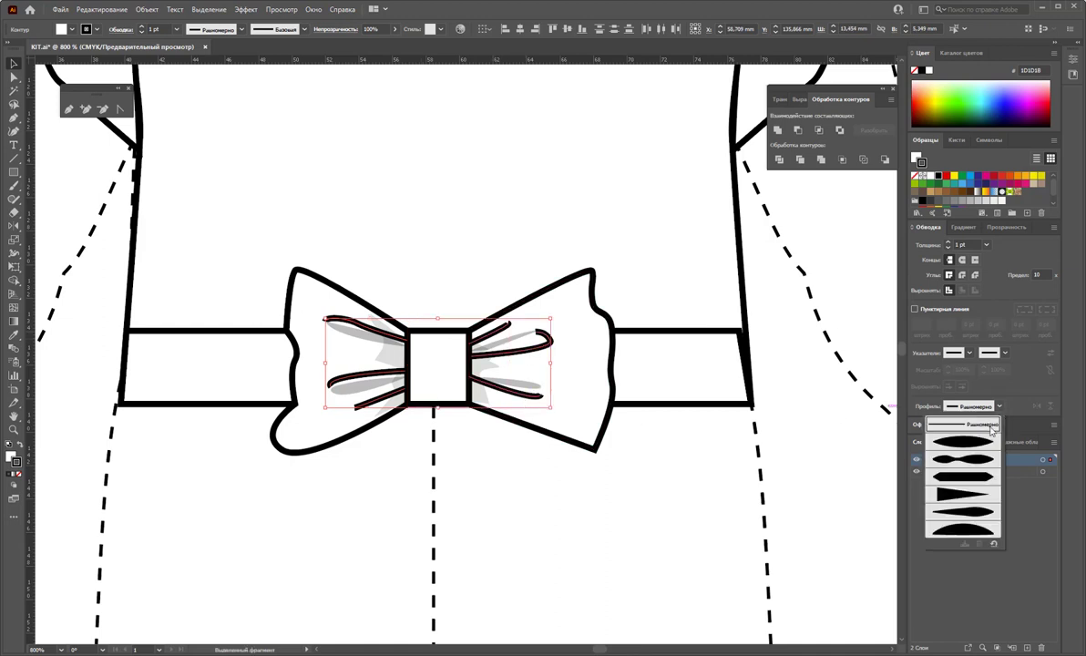
left_click(968, 513)
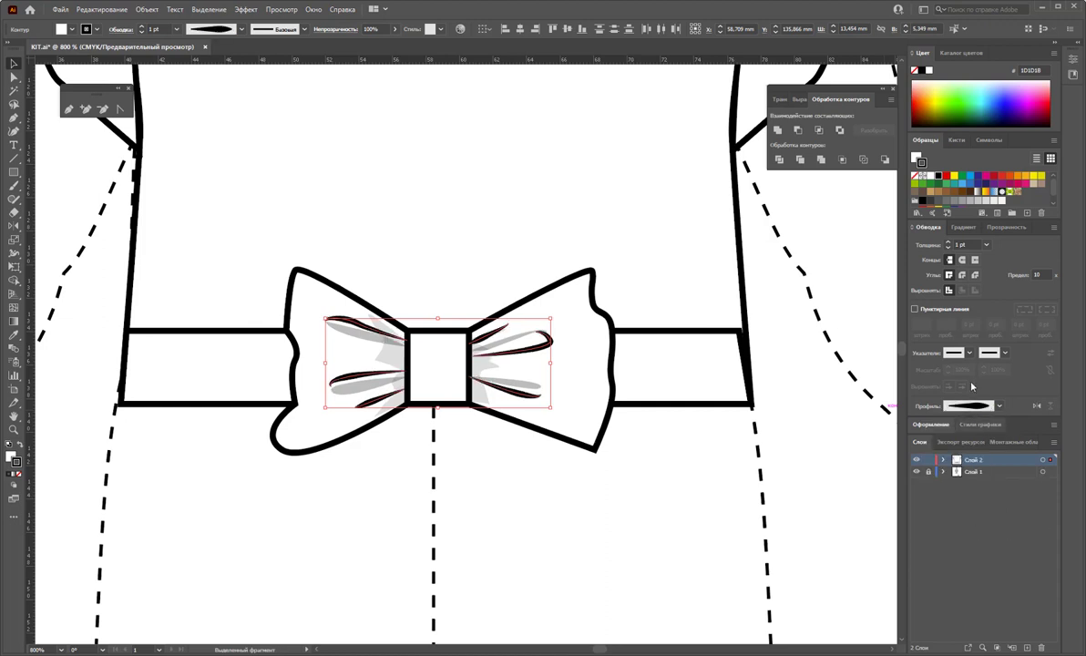
left_click(986, 245)
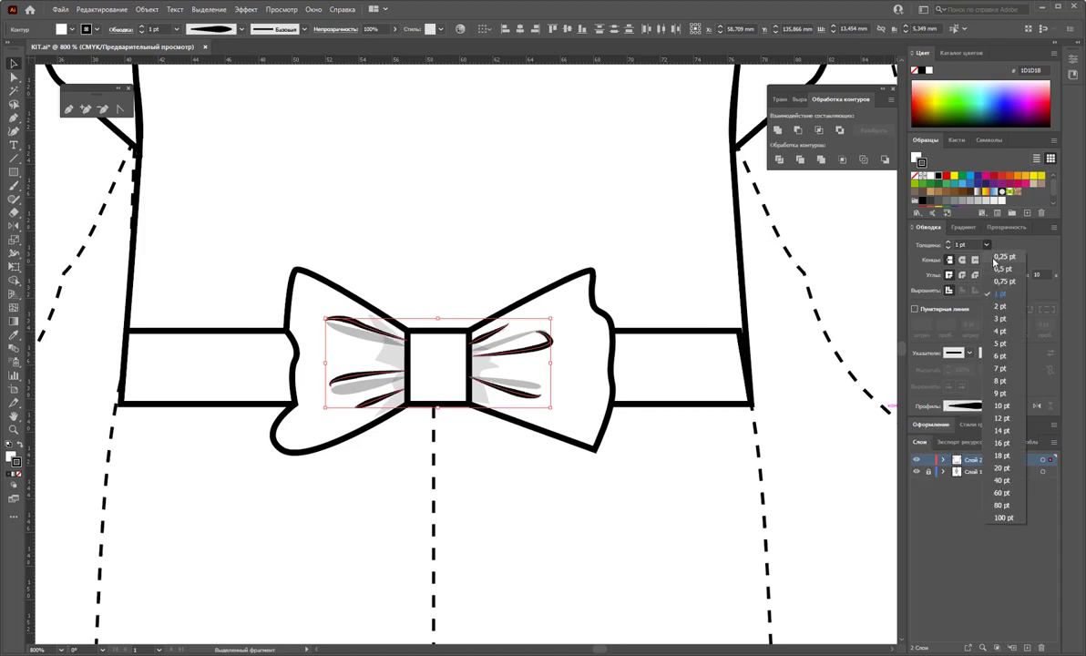
left_click(931, 249)
left_click(743, 280)
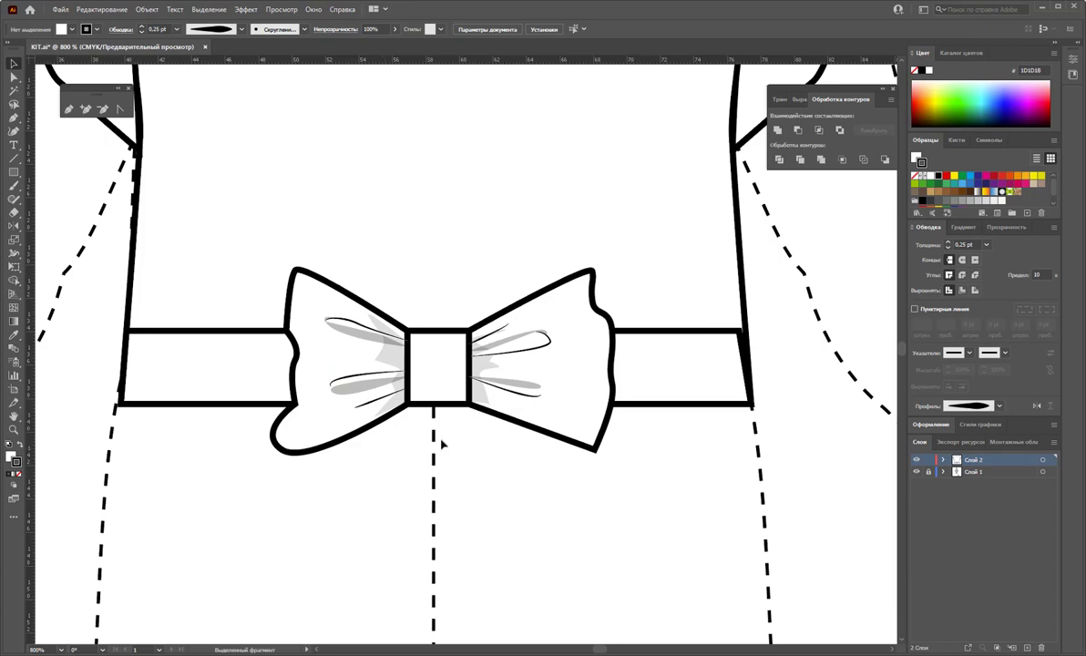
Step: Zoom back out toward the whole dress figure
key("z")
left_click(496, 451, "alt")
left_click(483, 400, "alt")
left_click(470, 365, "alt")
Step: Nudge the belt-top and bow anchors up two steps, then add new layer Слой 3
left_click(461, 330, "alt")
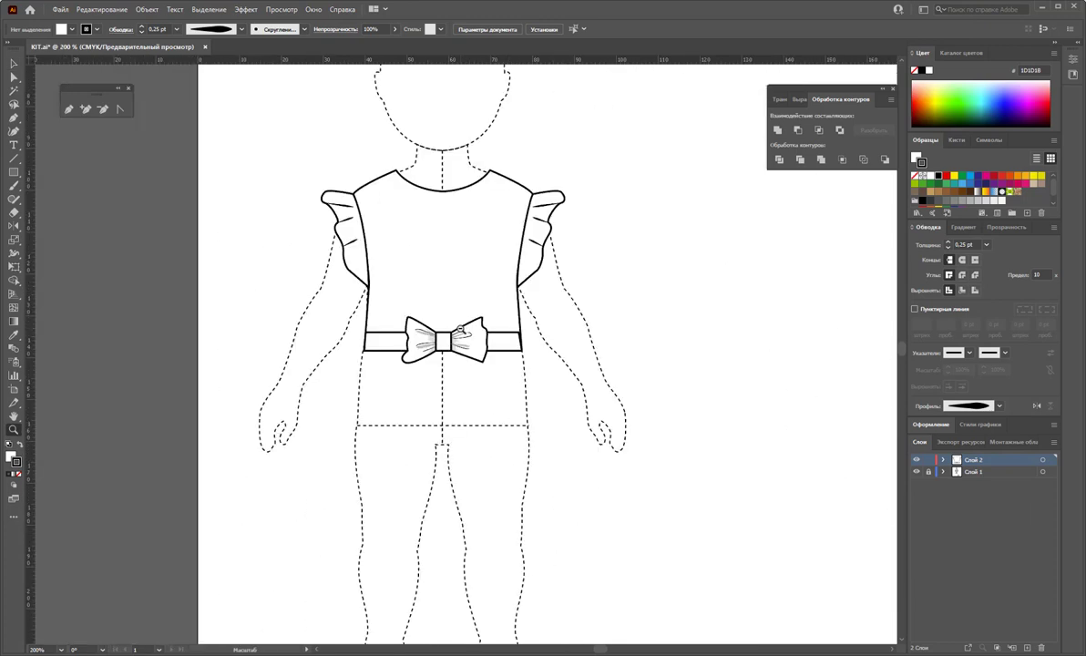
left_click(461, 330, "alt")
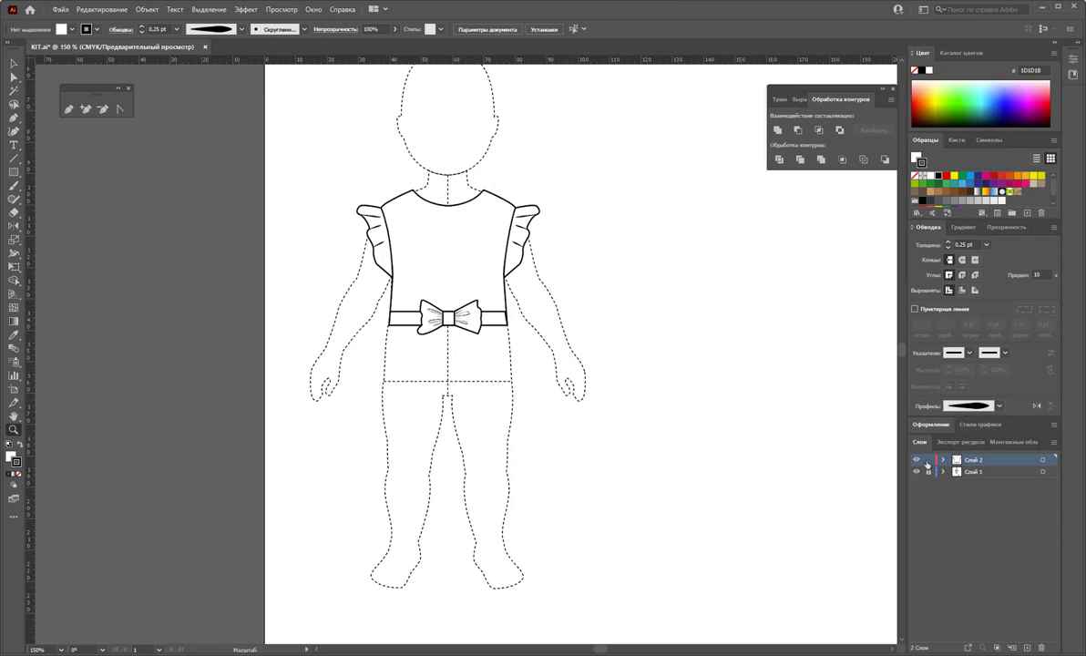
left_click(14, 76)
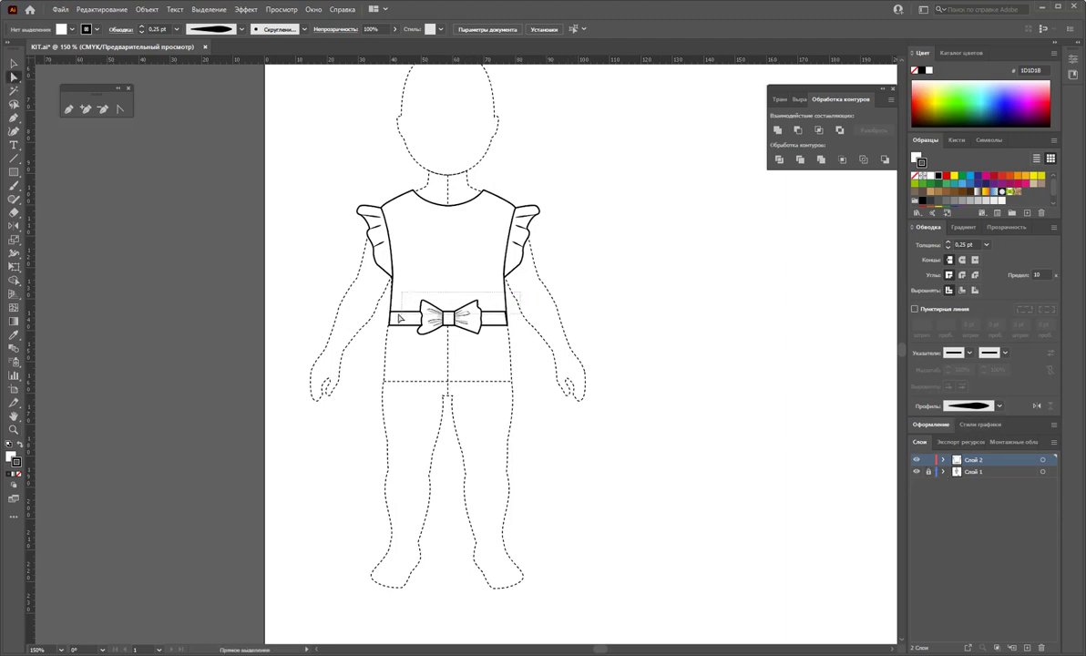
left_click_drag(376, 320, 375, 322)
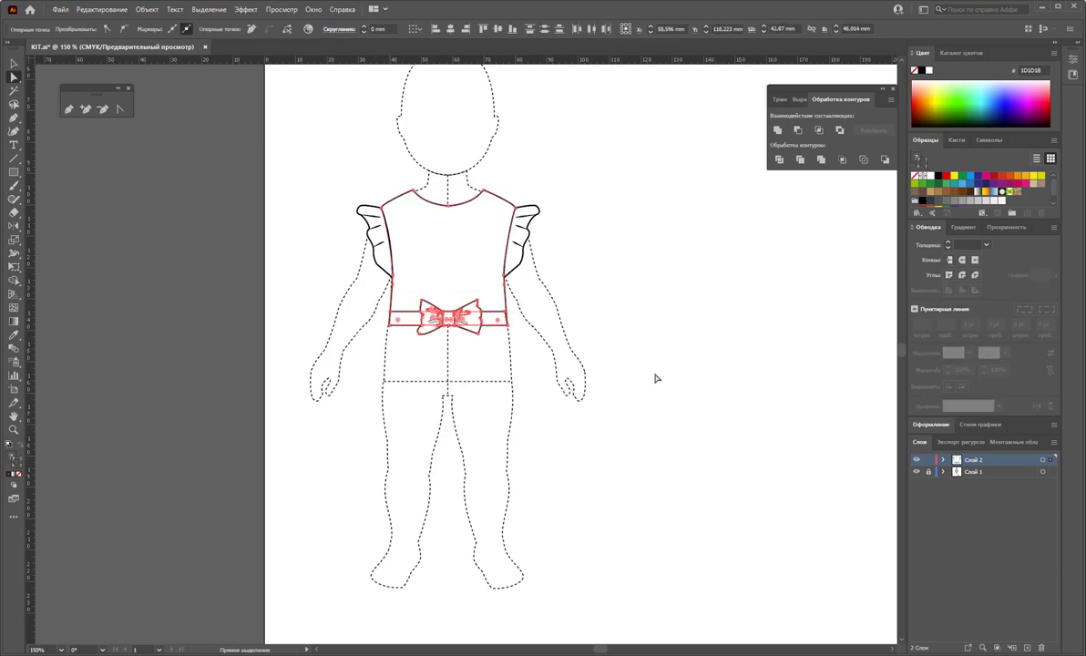
key("Up")
key("Up")
key("Up")
key("Up")
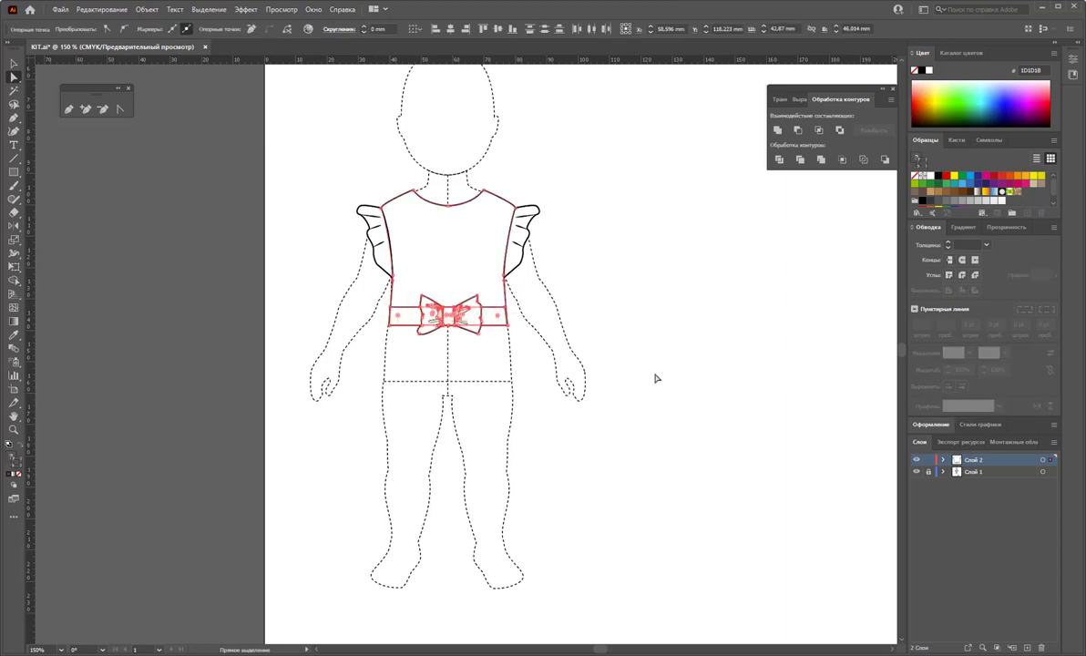
key("Up")
key("Up")
key("Up")
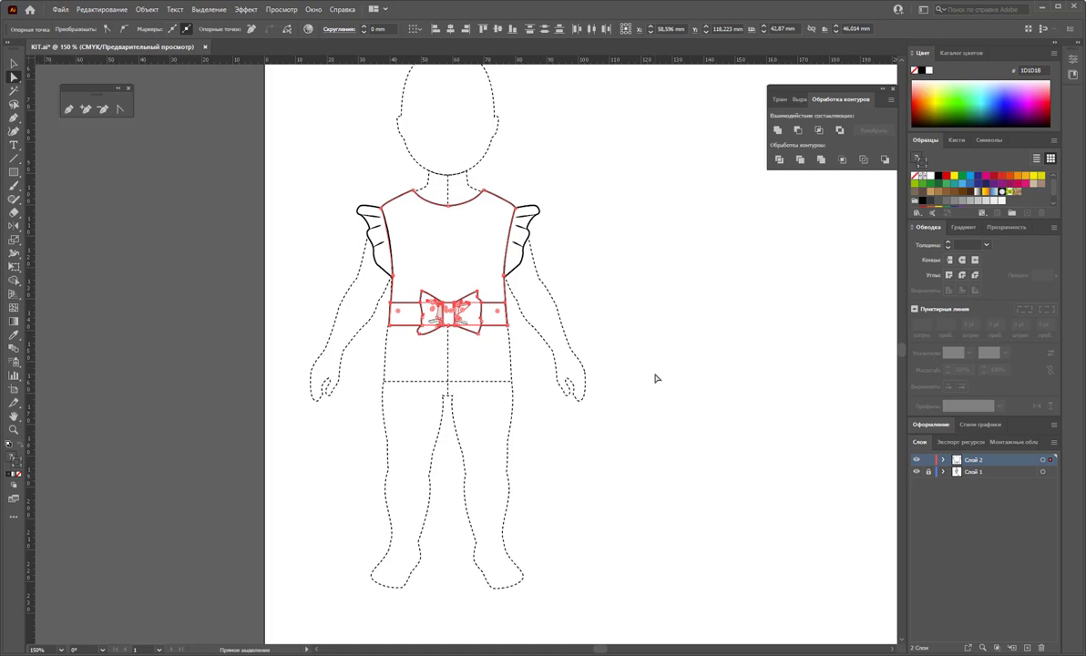
left_click(692, 370)
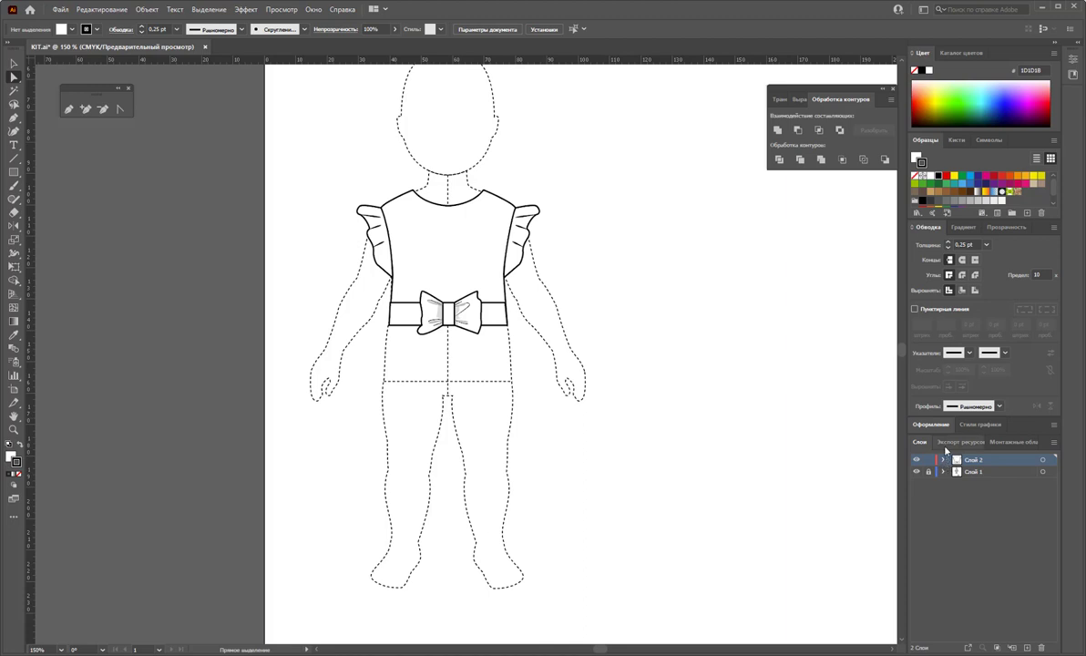
left_click(1027, 648)
Step: Draw a closed A-line skirt outline with a wavy hem, hanging from the belt
left_click(68, 109)
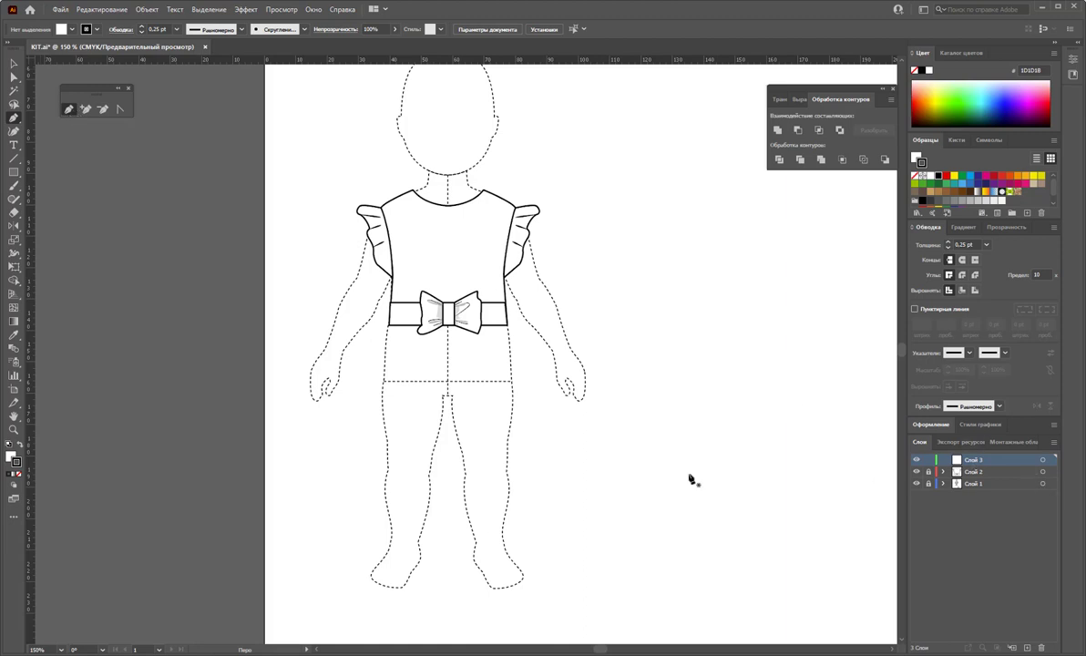
left_click(389, 326)
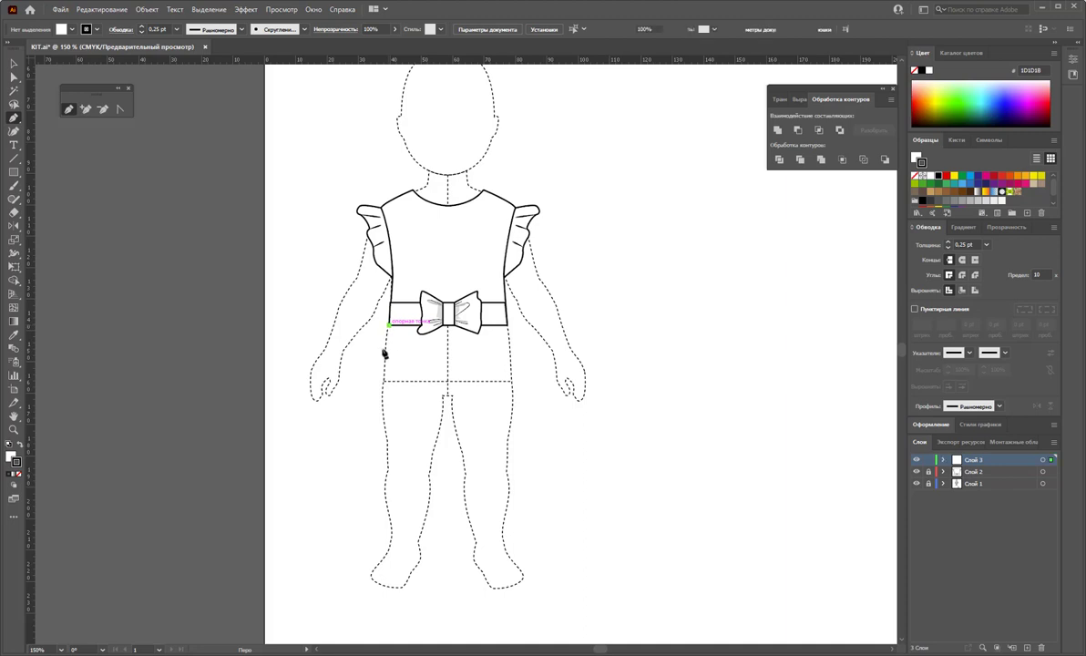
left_click(306, 476)
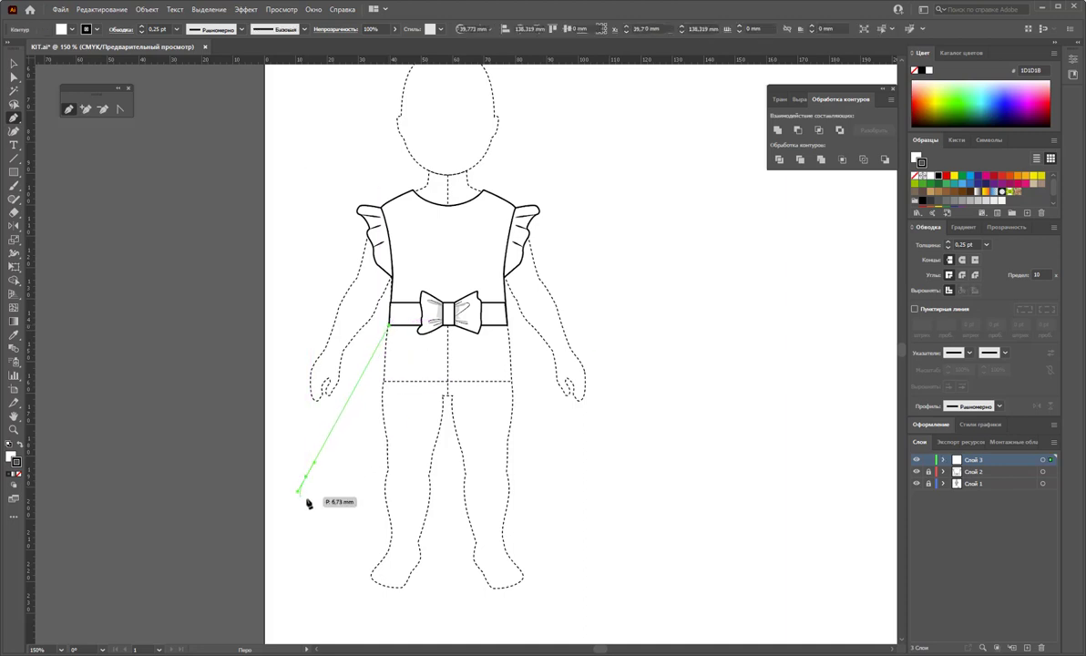
left_click_drag(323, 506, 399, 506)
left_click(425, 513)
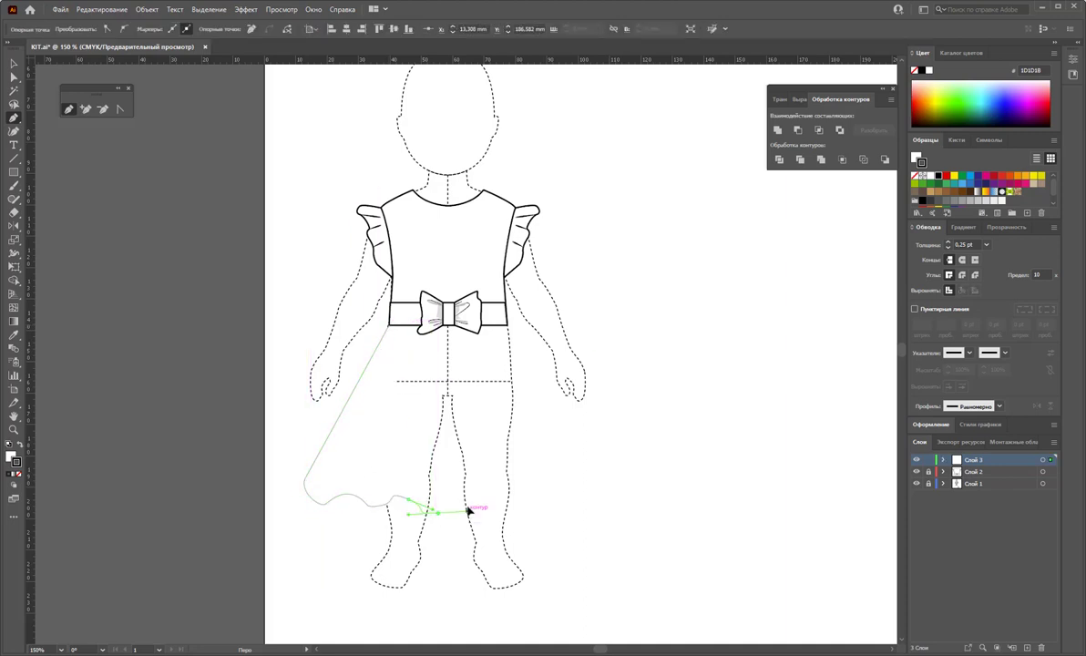
left_click(476, 503)
left_click(527, 511)
left_click(568, 508)
left_click(609, 506)
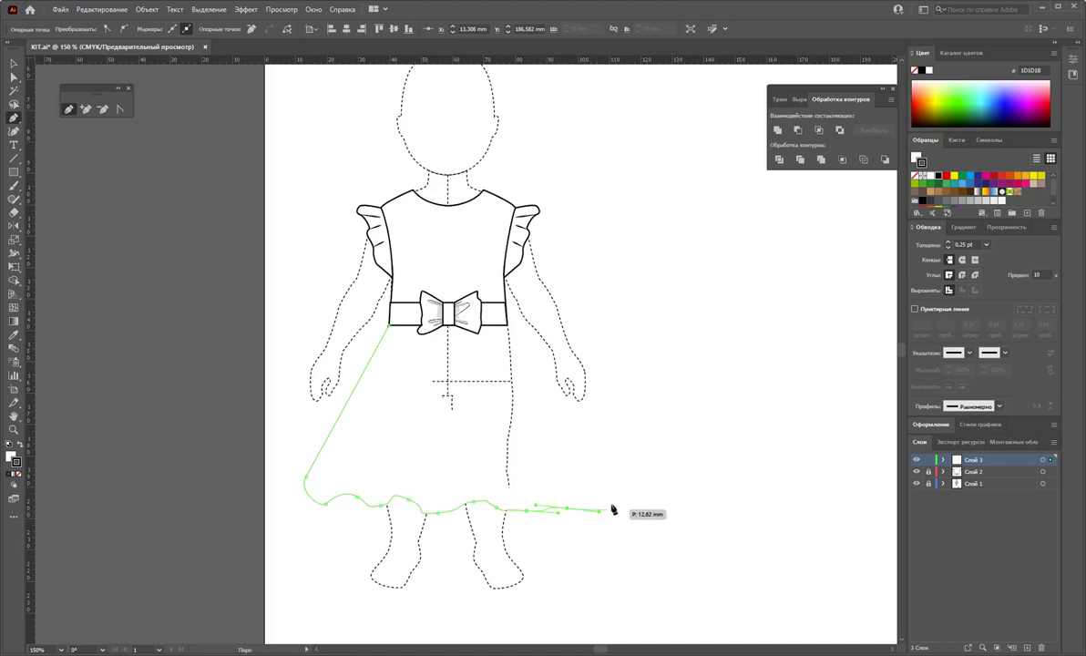
left_click(508, 325)
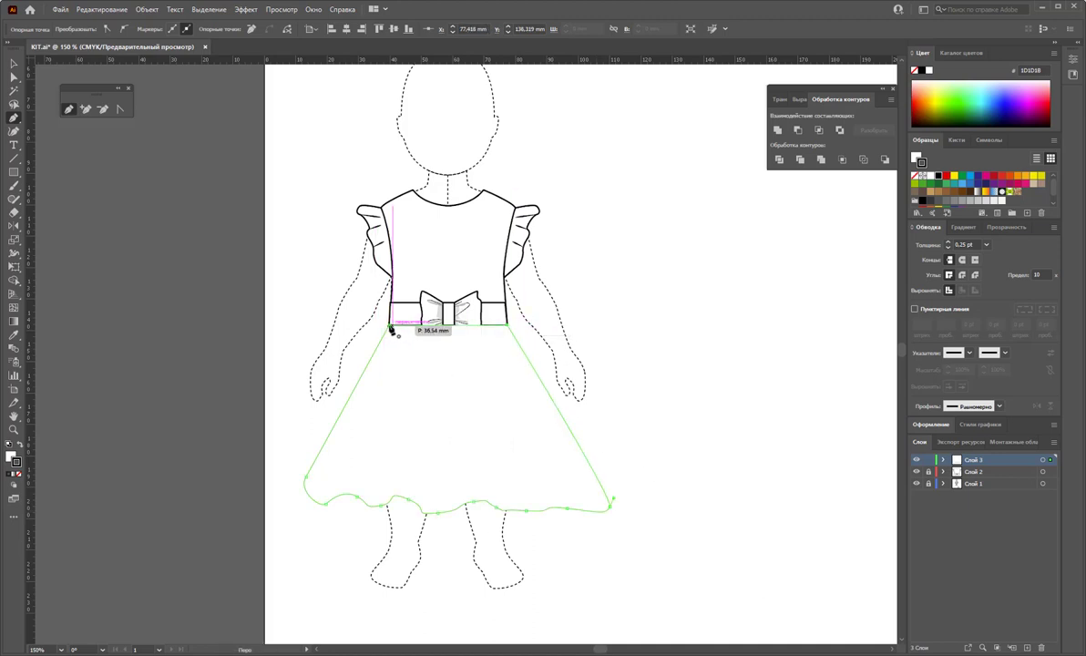
left_click(389, 326)
Step: Set the skirt to no fill with a 0.5 pt stroke
left_click(15, 62)
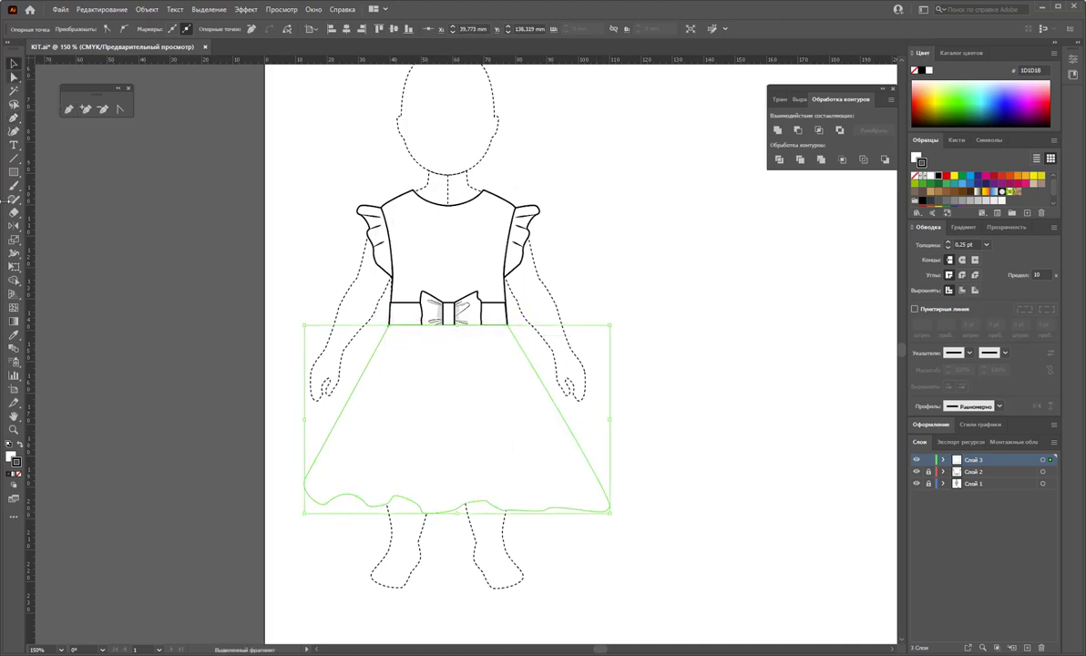
left_click(11, 457)
left_click(21, 475)
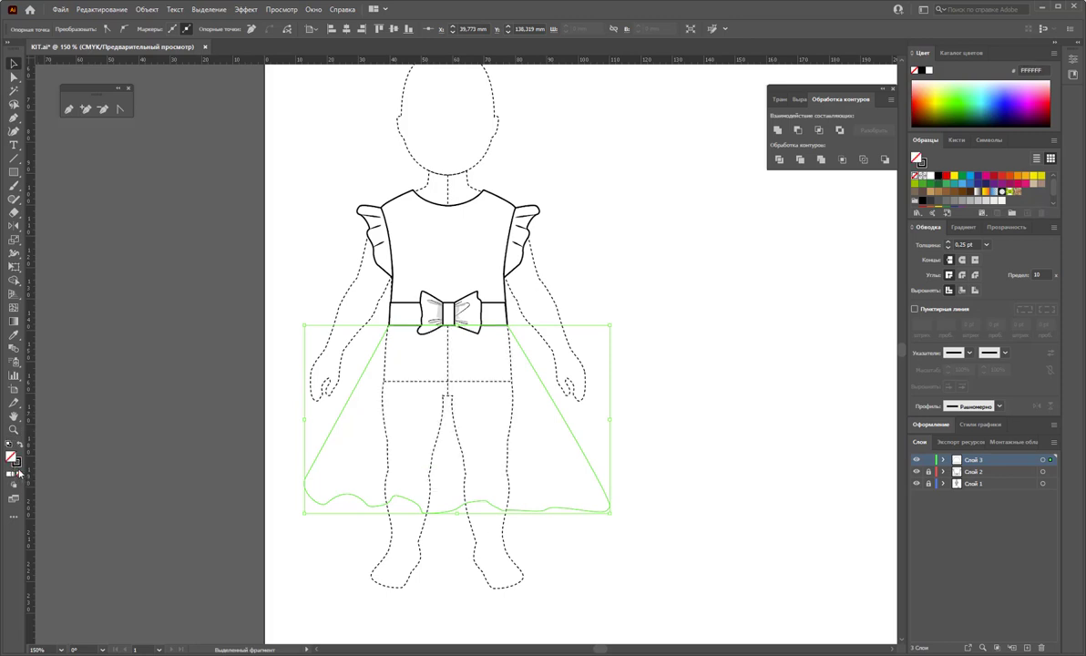
left_click(986, 245)
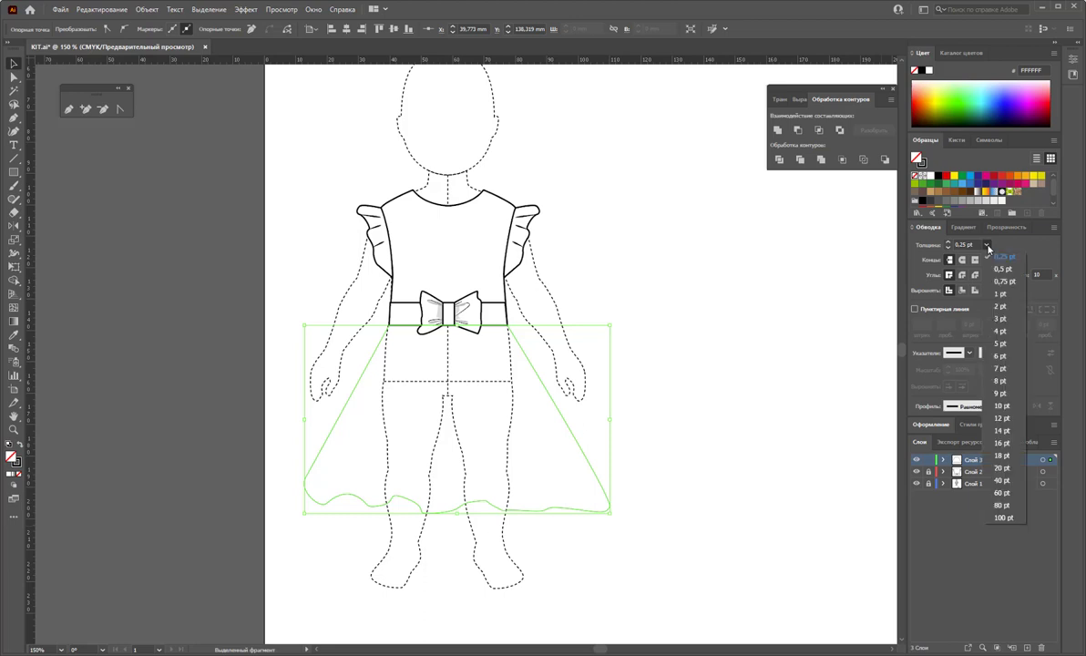
left_click(934, 252)
Step: Pull the hem corners inward and smooth the skirt's wavy hem curve
left_click(13, 77)
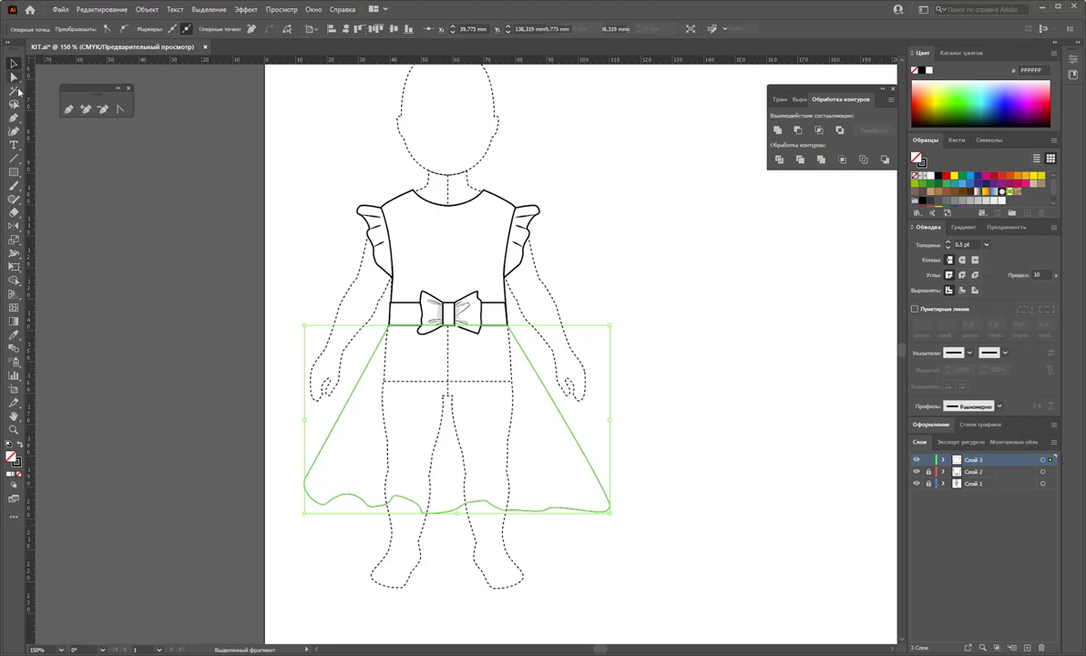
left_click_drag(635, 526, 541, 469)
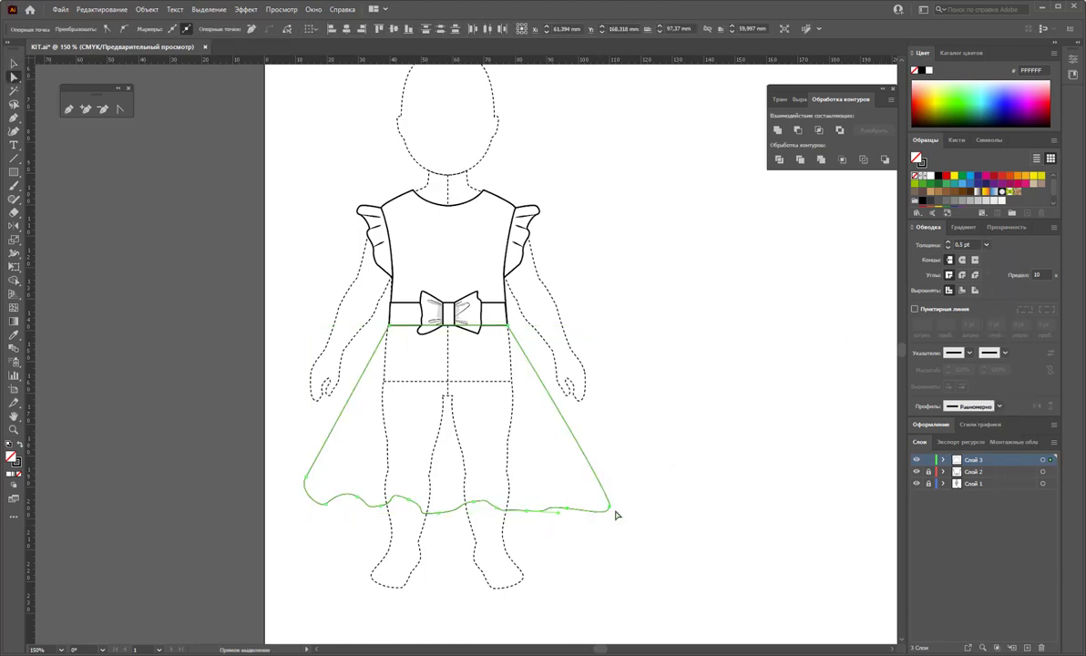
left_click_drag(613, 511, 585, 493)
left_click_drag(306, 476, 313, 480)
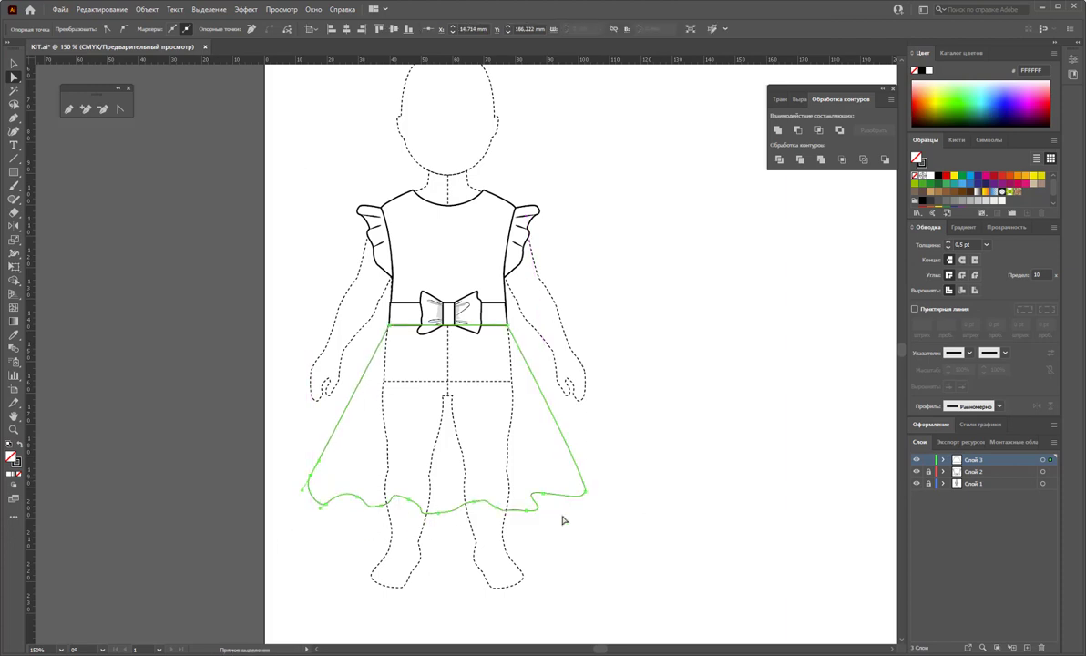
left_click(17, 198)
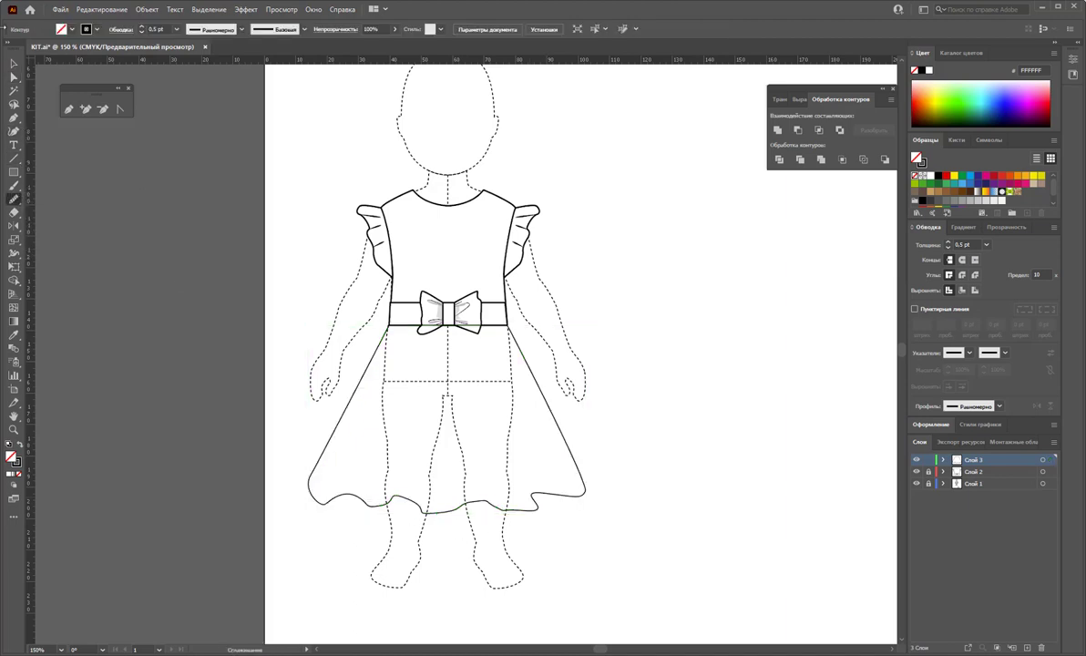
key("v")
left_click_drag(291, 497, 371, 530)
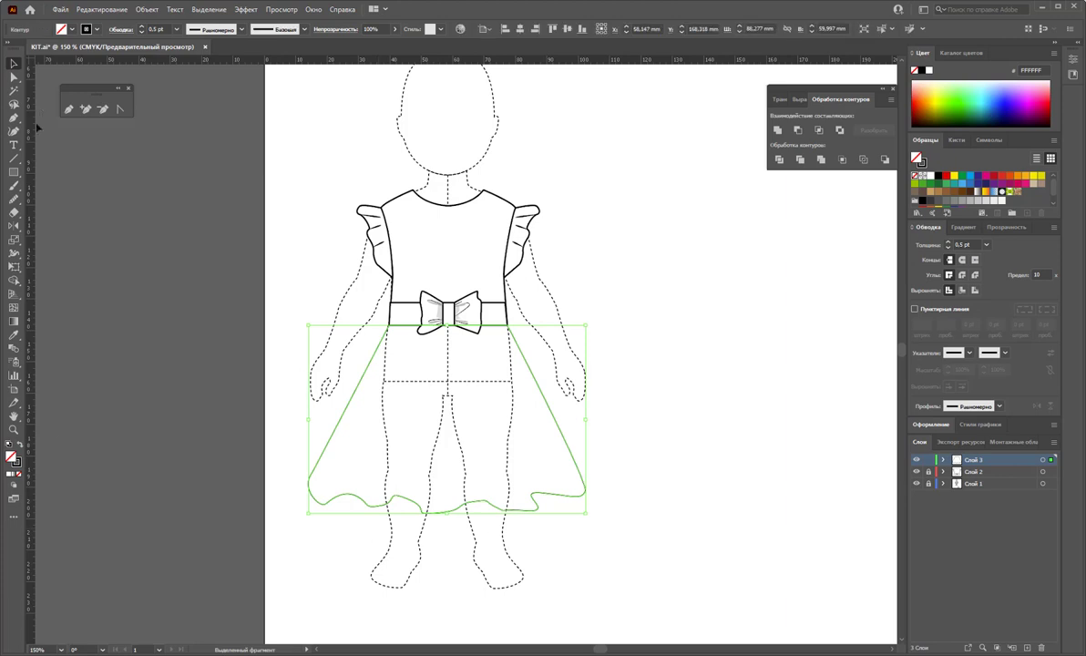
left_click(14, 198)
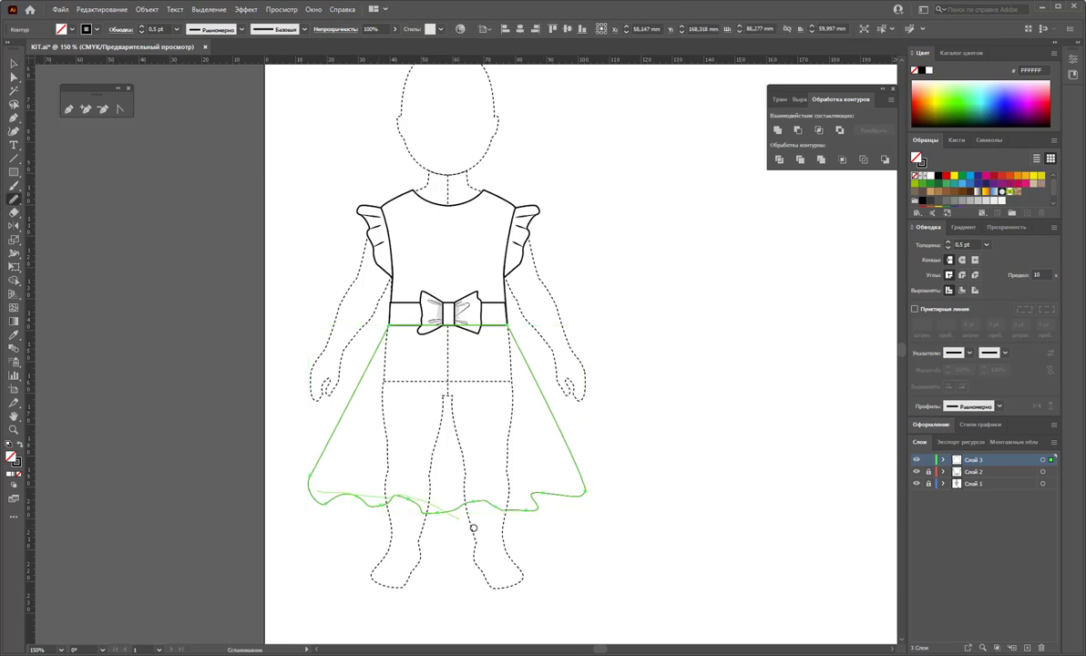
mouse_move(473, 528)
left_mouse_down()
mouse_move(403, 503)
mouse_move(576, 512)
left_mouse_up()
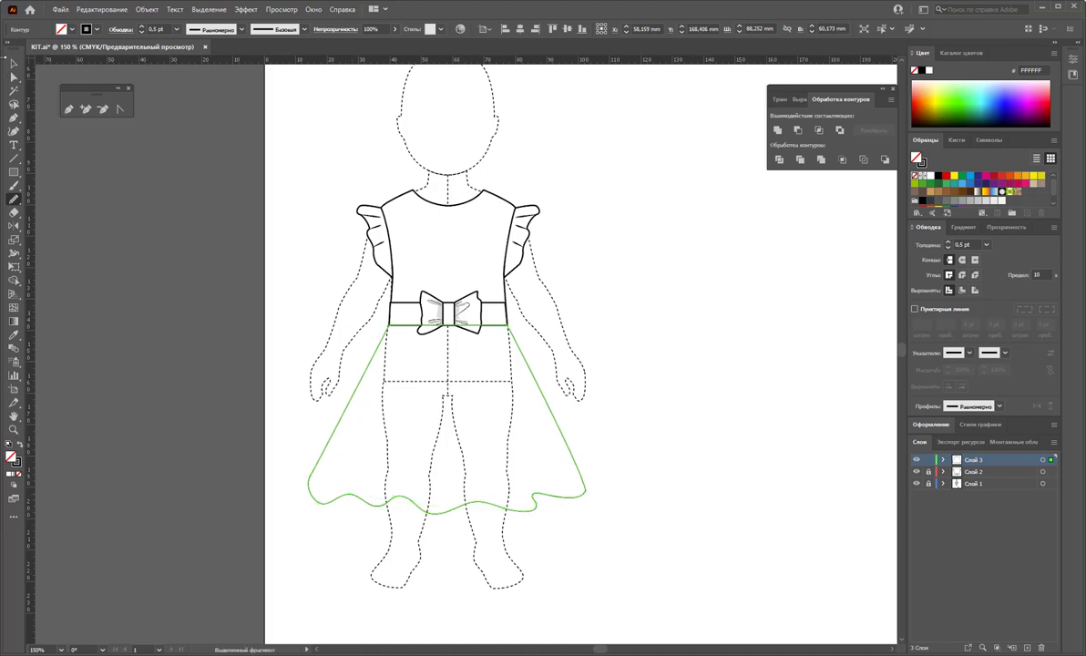
left_click(14, 63)
left_click(206, 295)
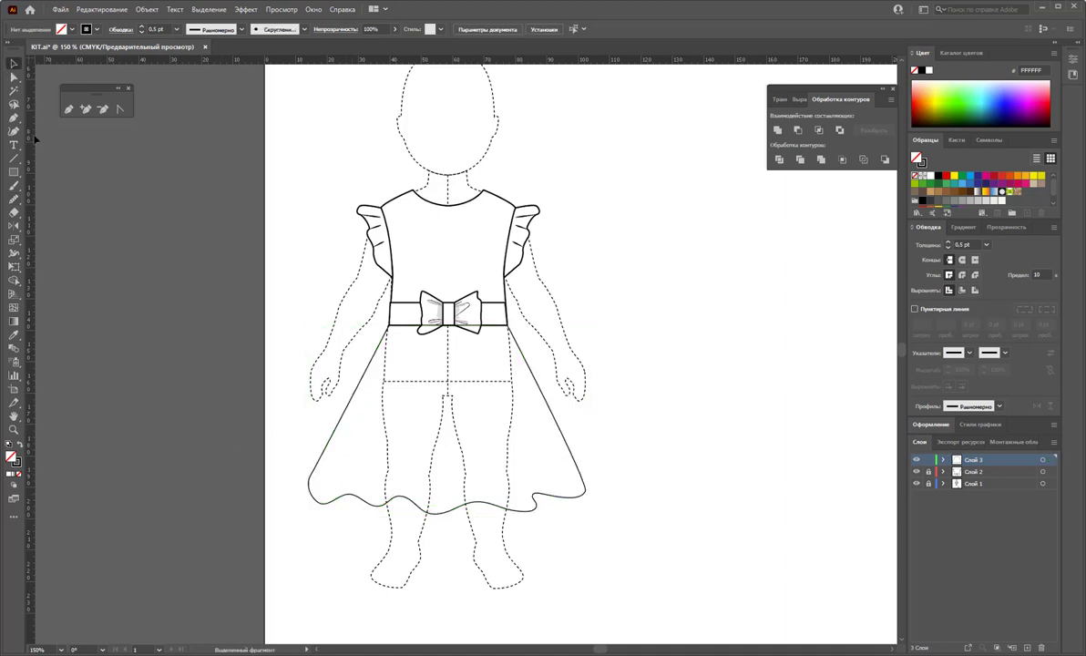
Step: Raise the belt, bow and lower bodice anchors slightly, then lock the bodice layer
left_click(68, 111)
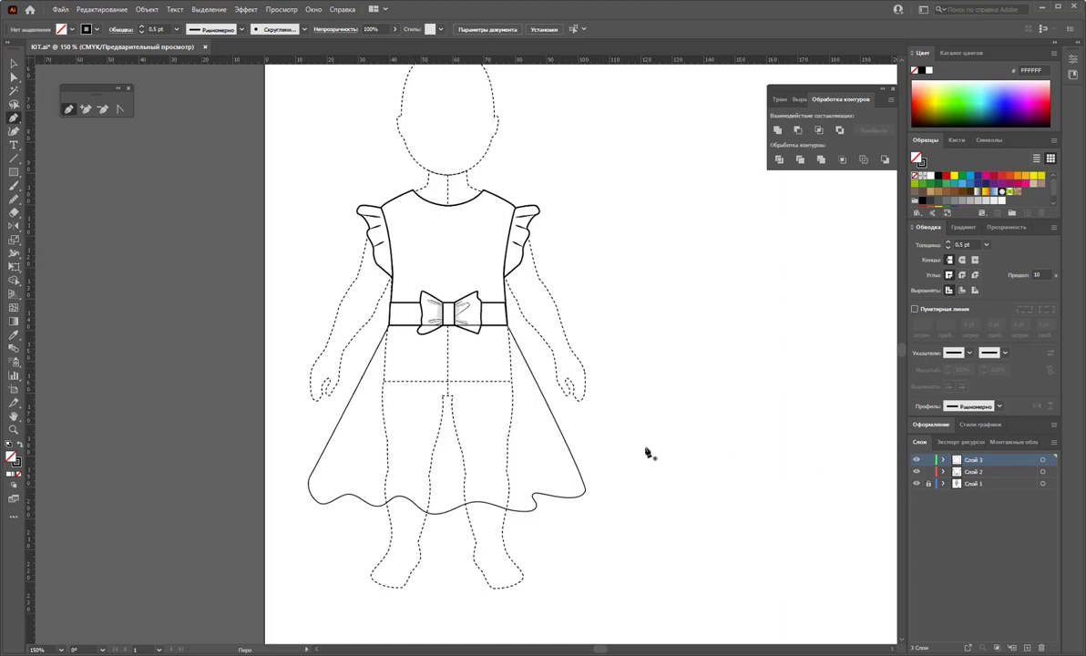
left_click(13, 78)
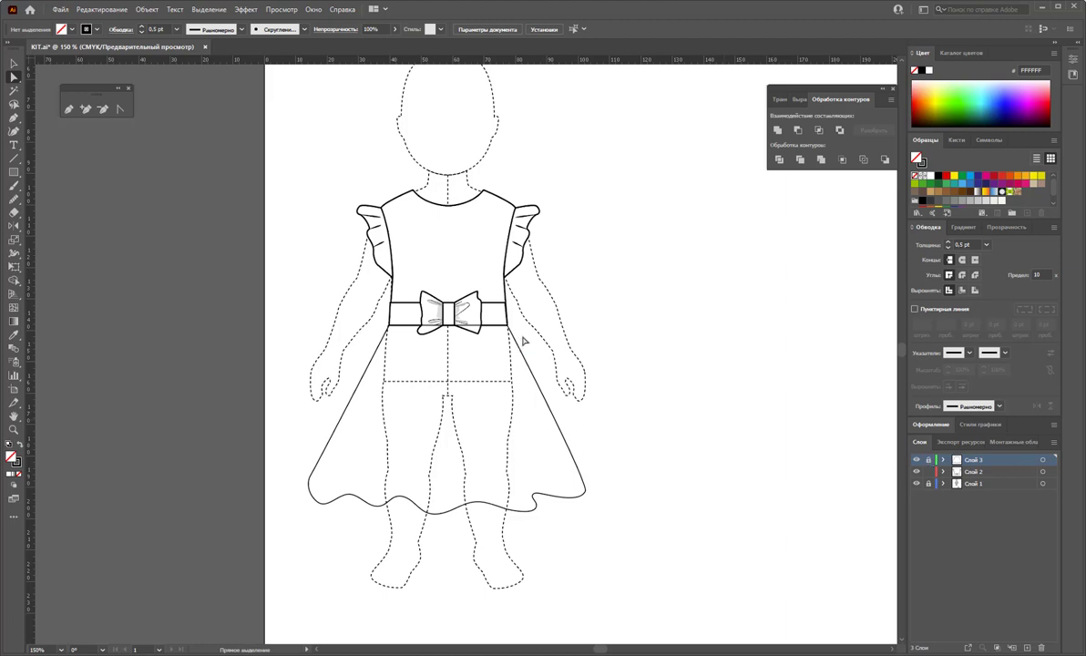
left_click(370, 311)
left_click(525, 368)
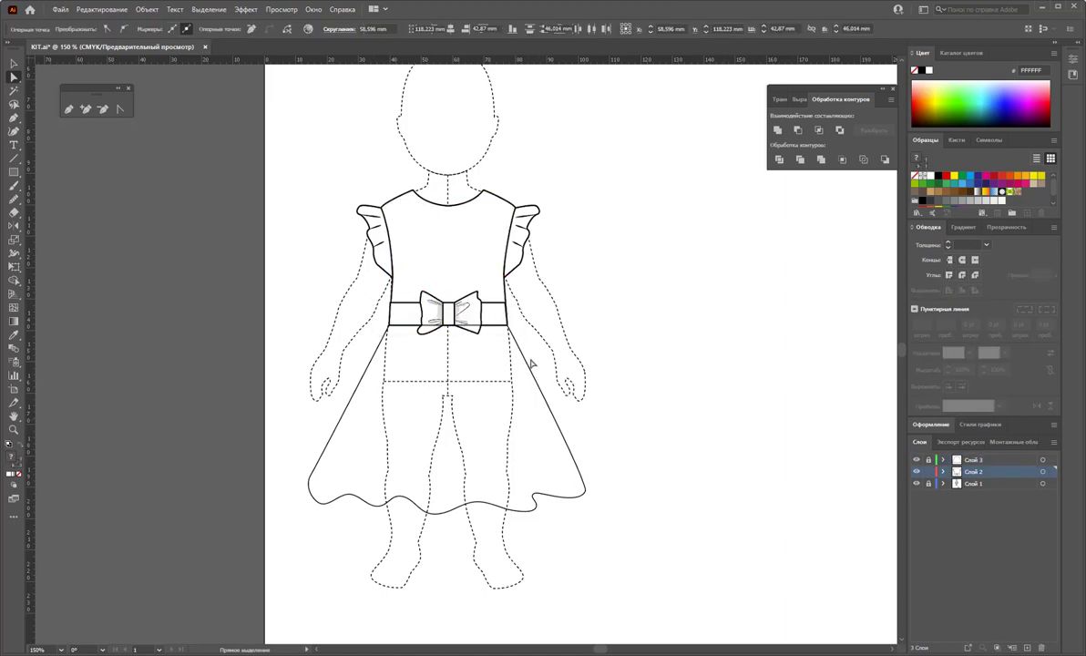
left_click_drag(372, 291, 370, 290)
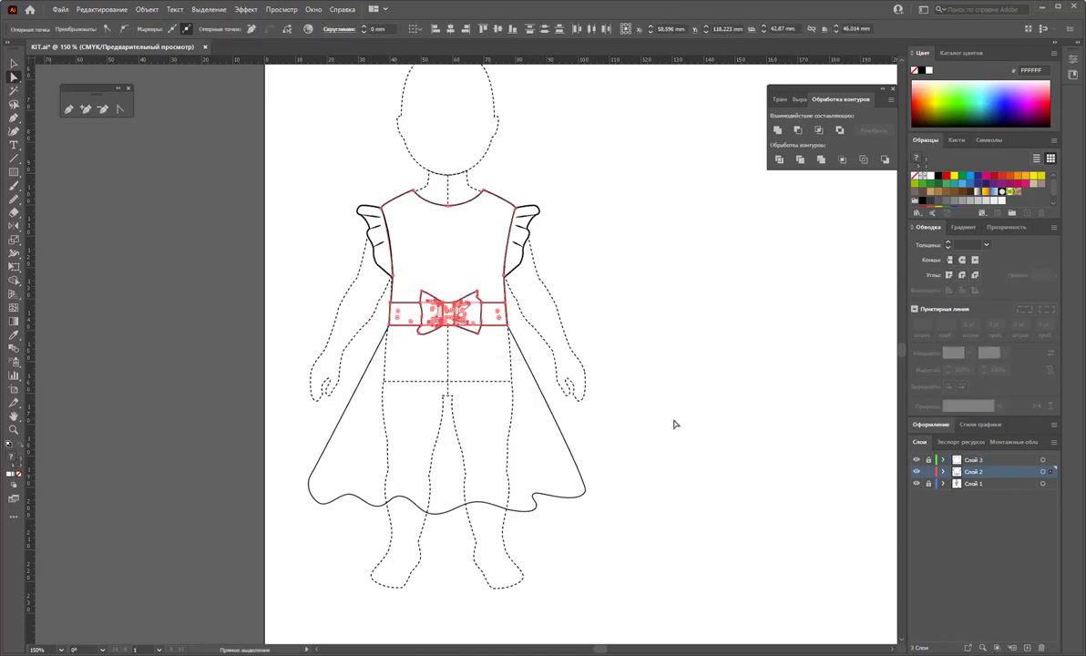
key("Up")
key("Up")
key("Up")
key("Up")
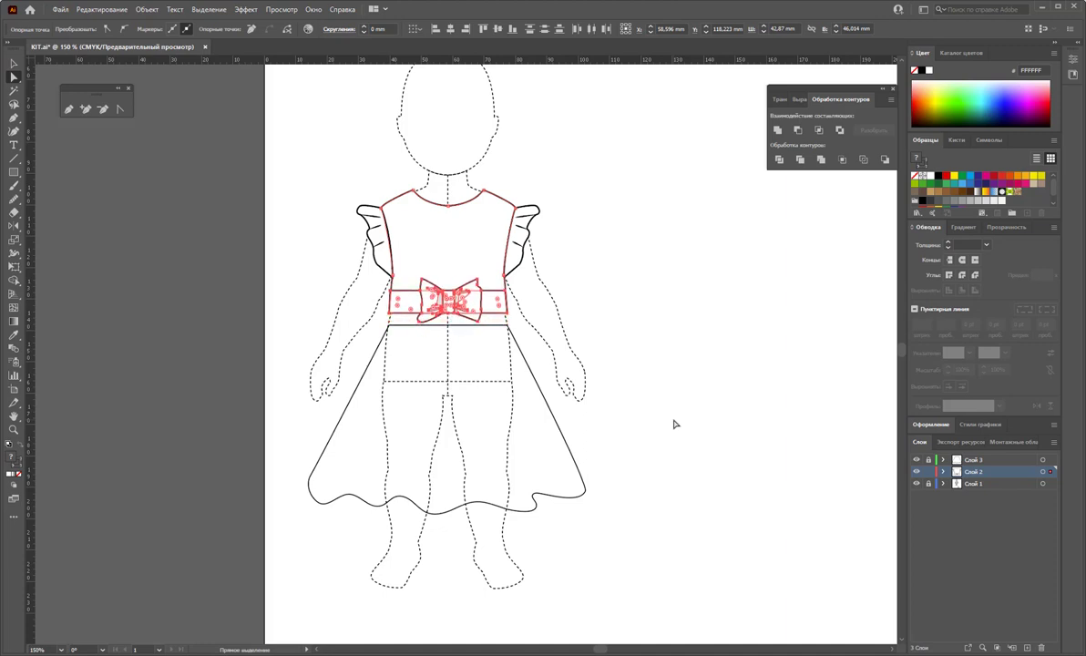
key("Up")
key("Up")
key("Up")
key("Up")
key("Down")
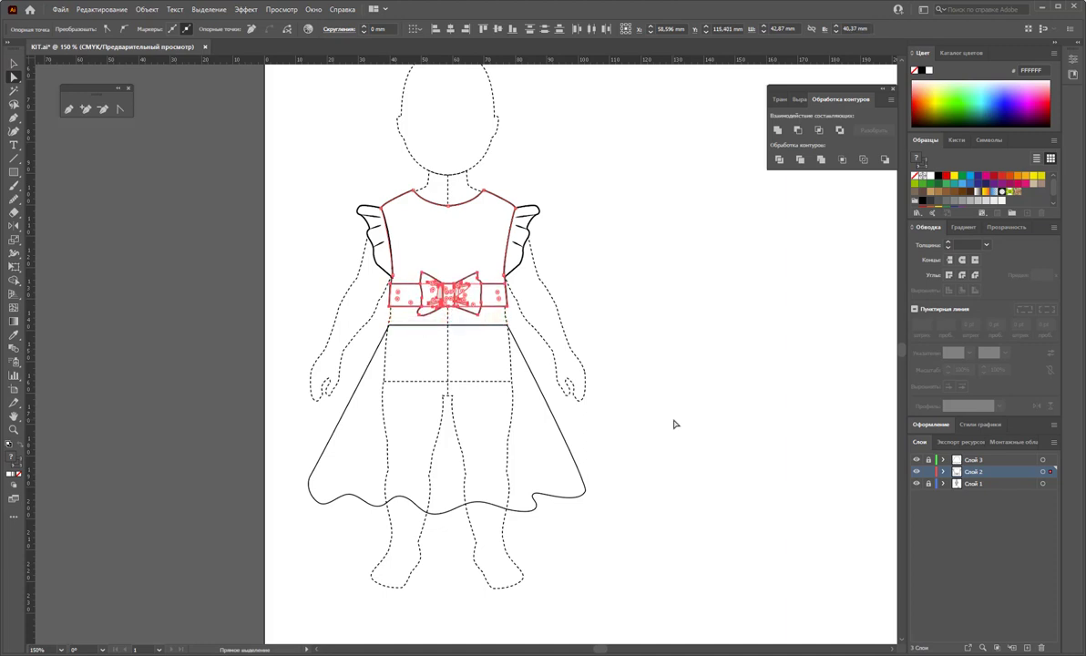
left_click(929, 472)
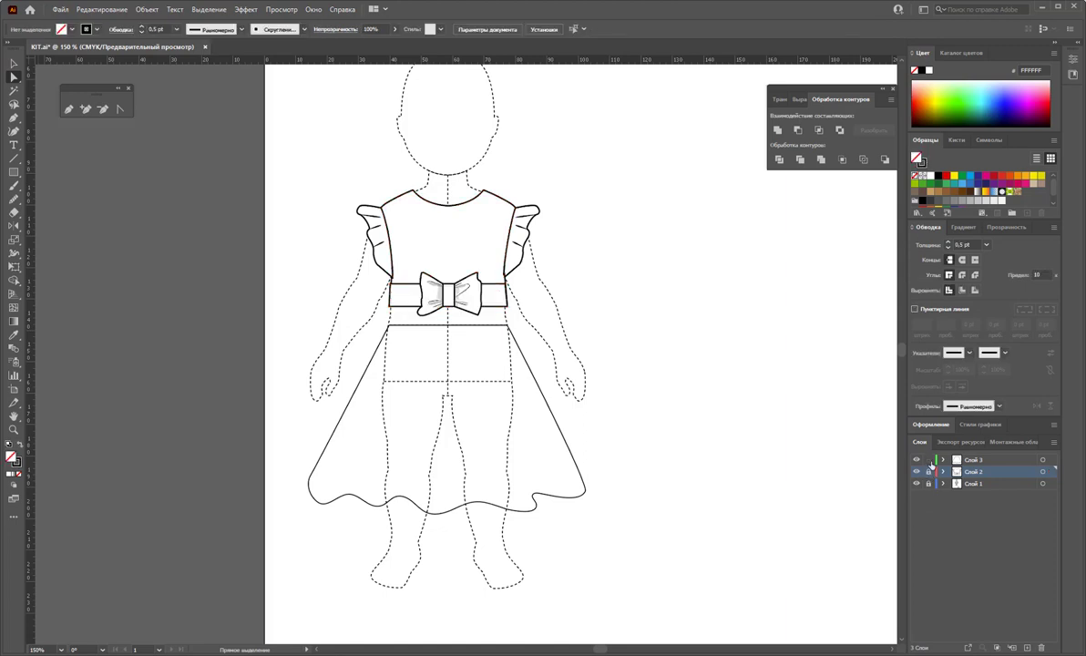
Step: Nudge the skirt's waist anchors up three steps to meet the belt's lower edge
left_click(372, 335)
key("Up")
key("Up")
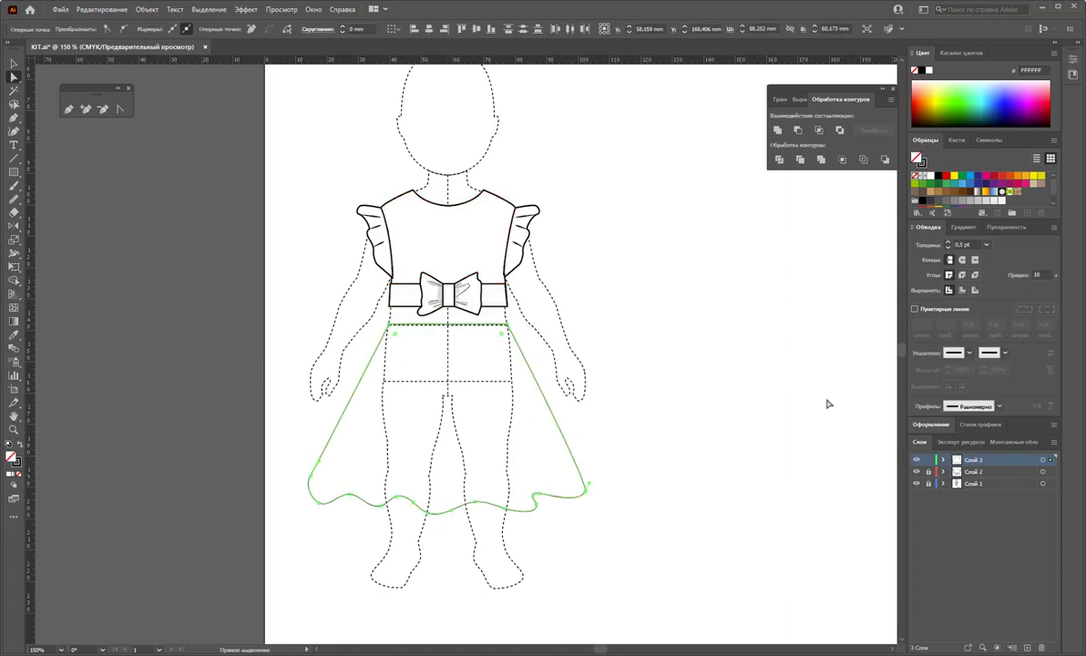
key("Up")
key("Up")
key("Up")
key("Up")
key("Up")
key("Up")
key("Up")
key("Up")
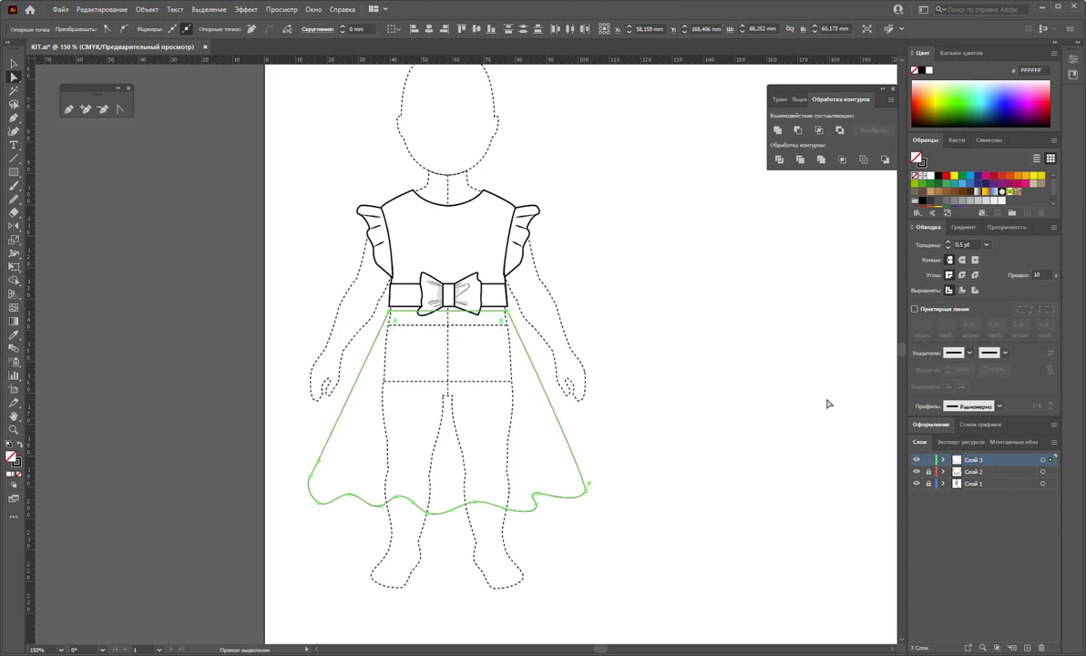
key("Up")
key("Up")
key("Up")
key("Up")
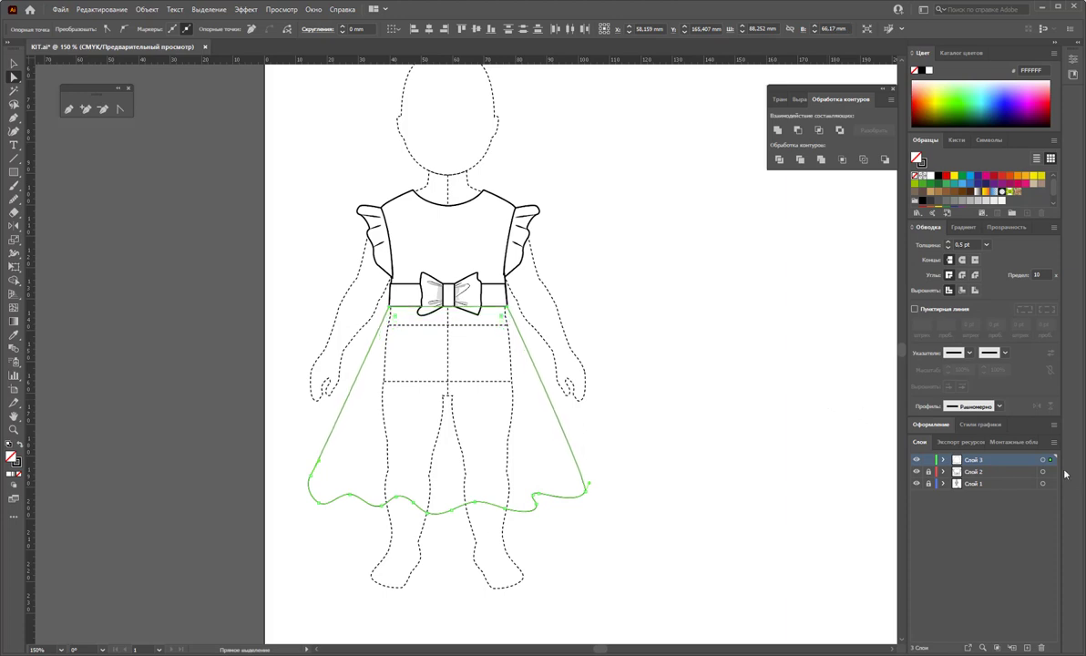
left_click(717, 433)
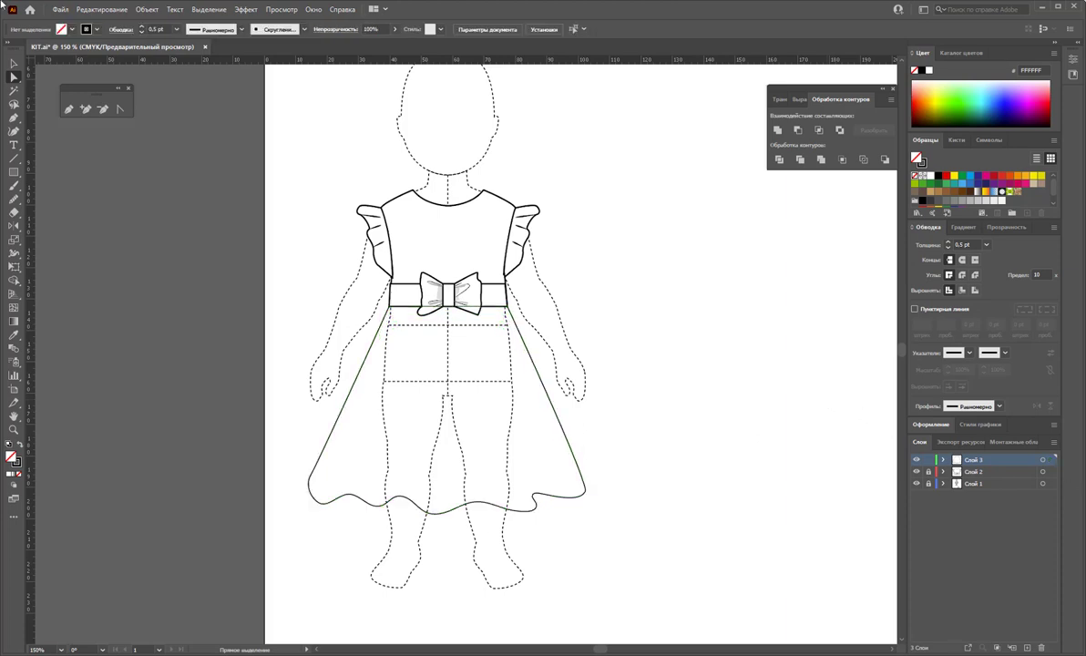
Step: With the Pen tool, draw a skirt outline from the belt's left end down to a curved hem, closing at the waist
left_click(69, 110)
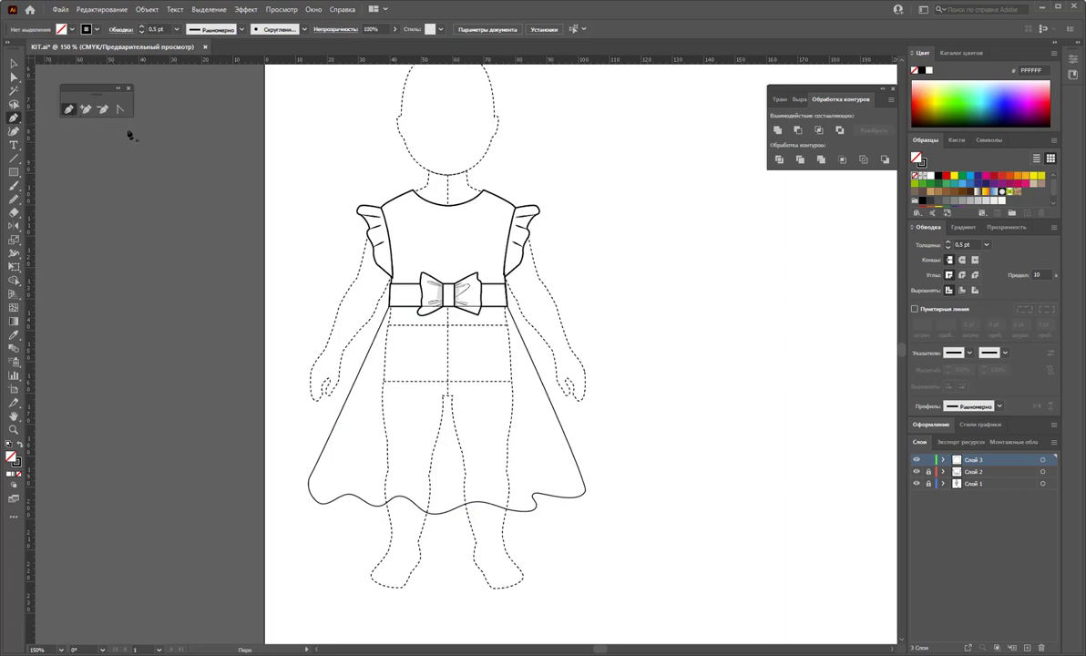
left_click(391, 312)
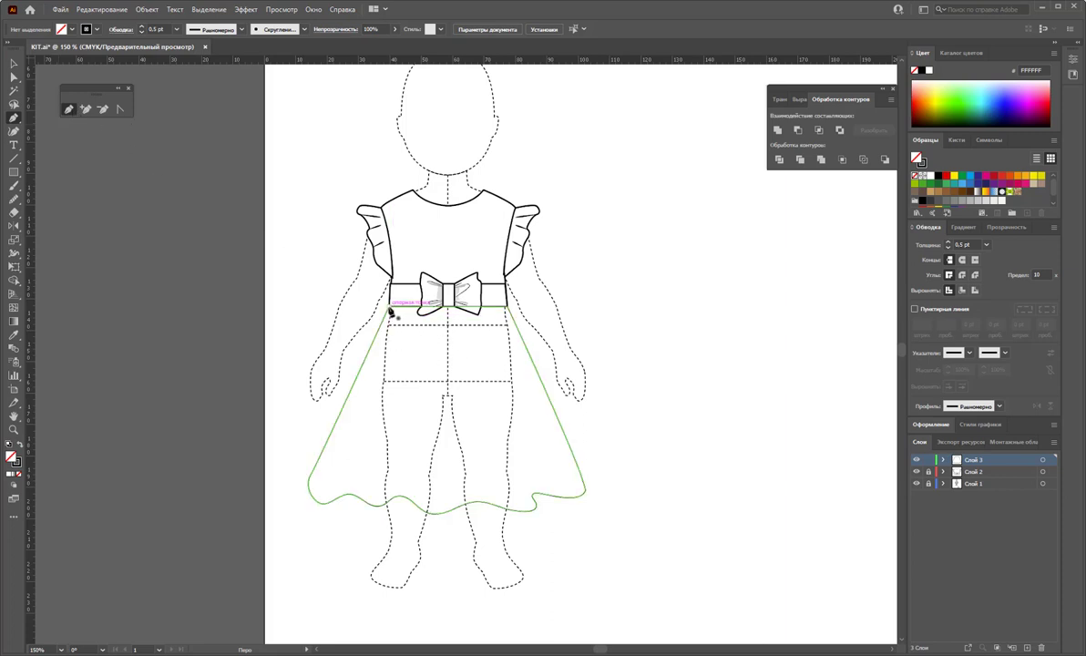
left_click(857, 437, "ctrl")
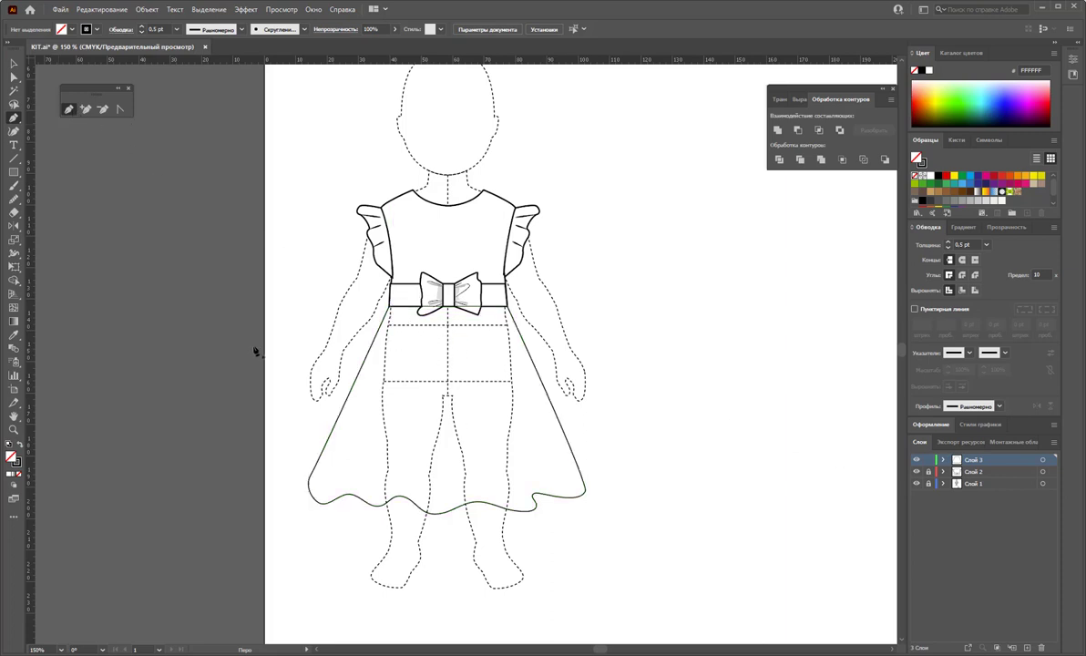
left_click(391, 308)
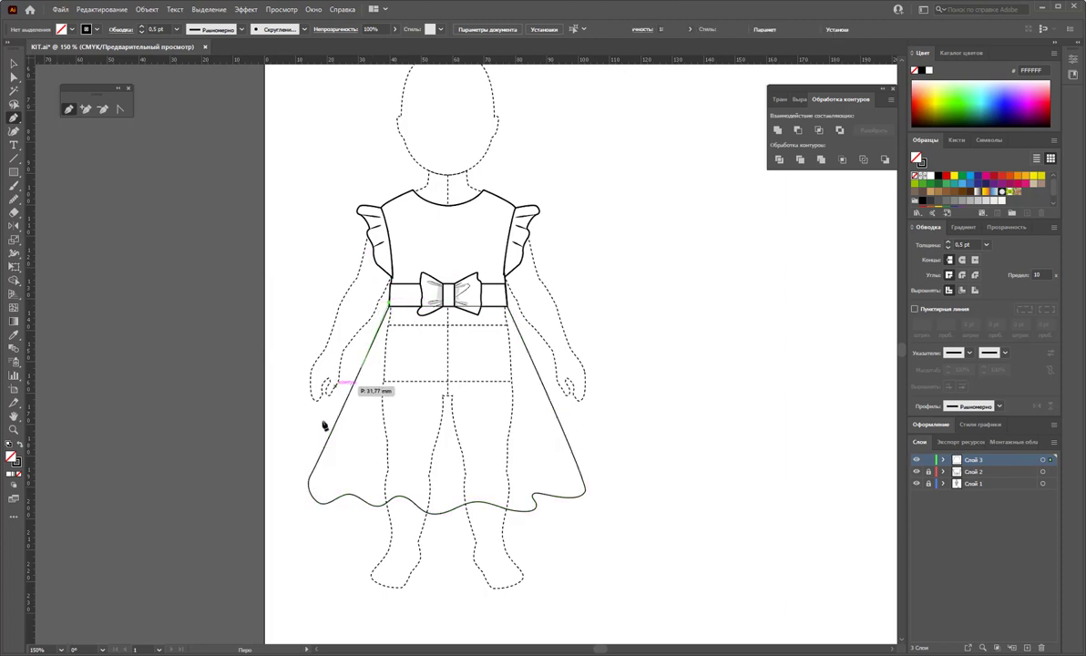
left_click(307, 486)
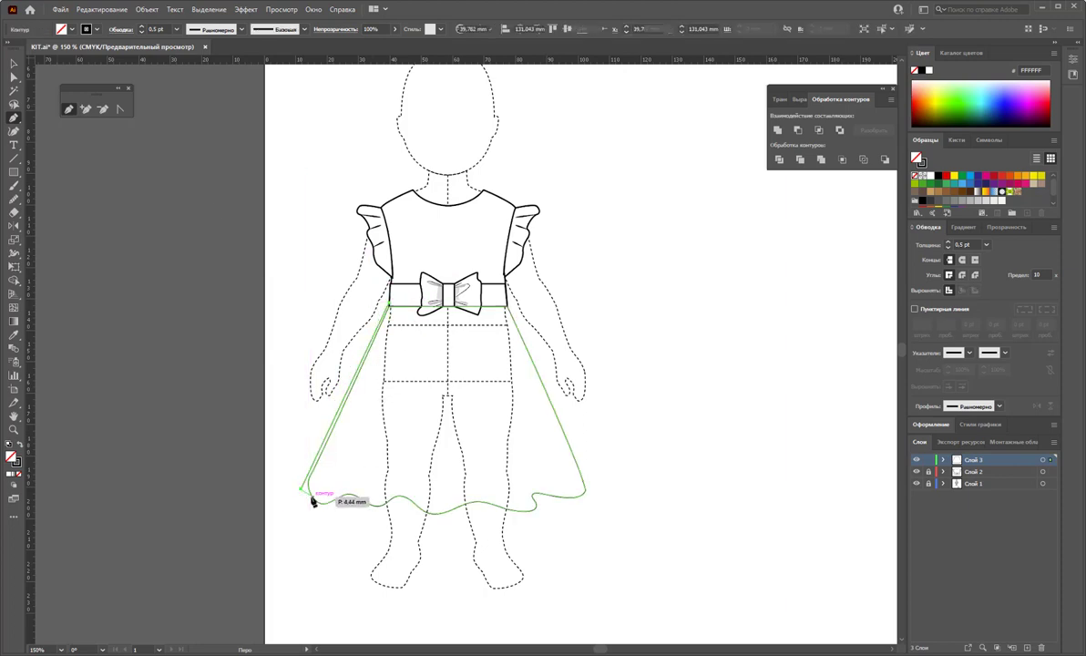
left_click(304, 490)
left_click_drag(392, 510, 531, 506)
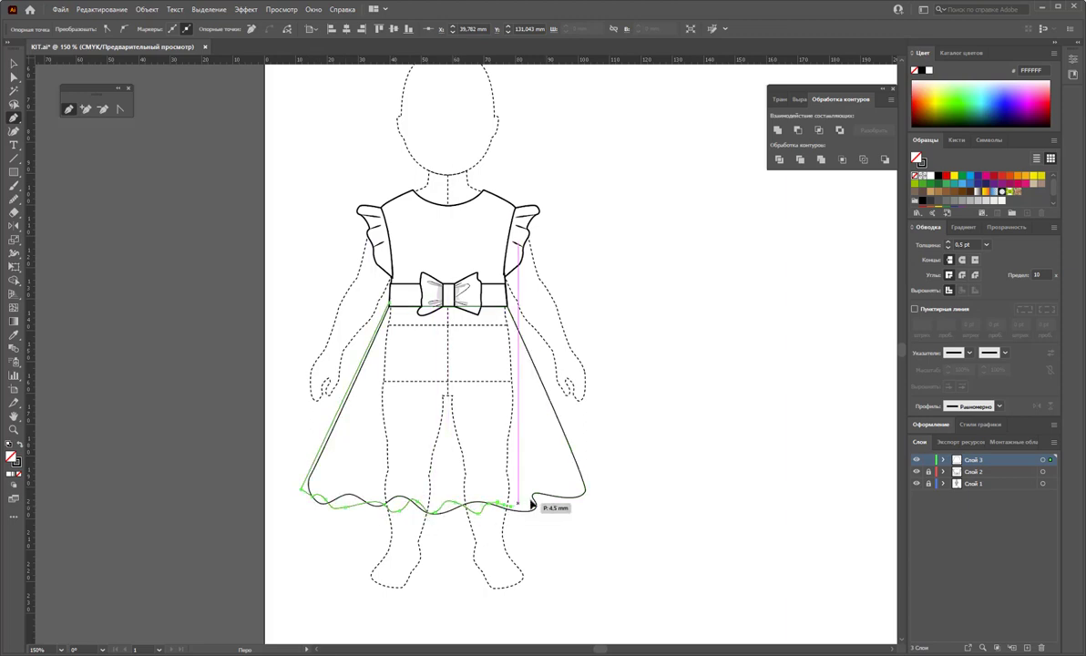
left_click(593, 495)
left_click(507, 307)
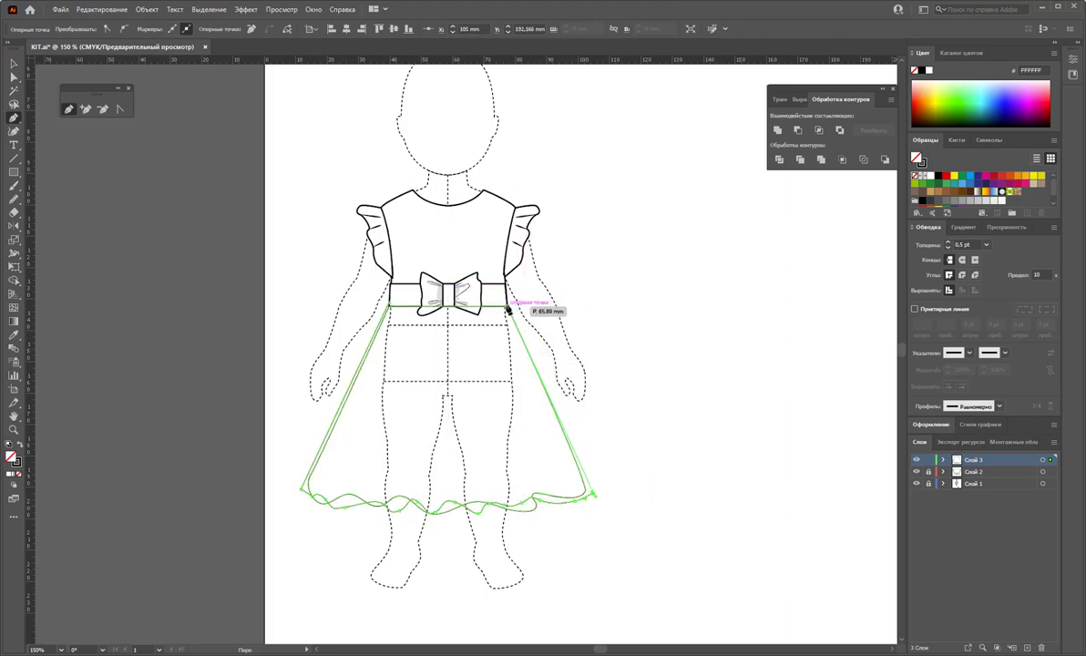
left_click(390, 308)
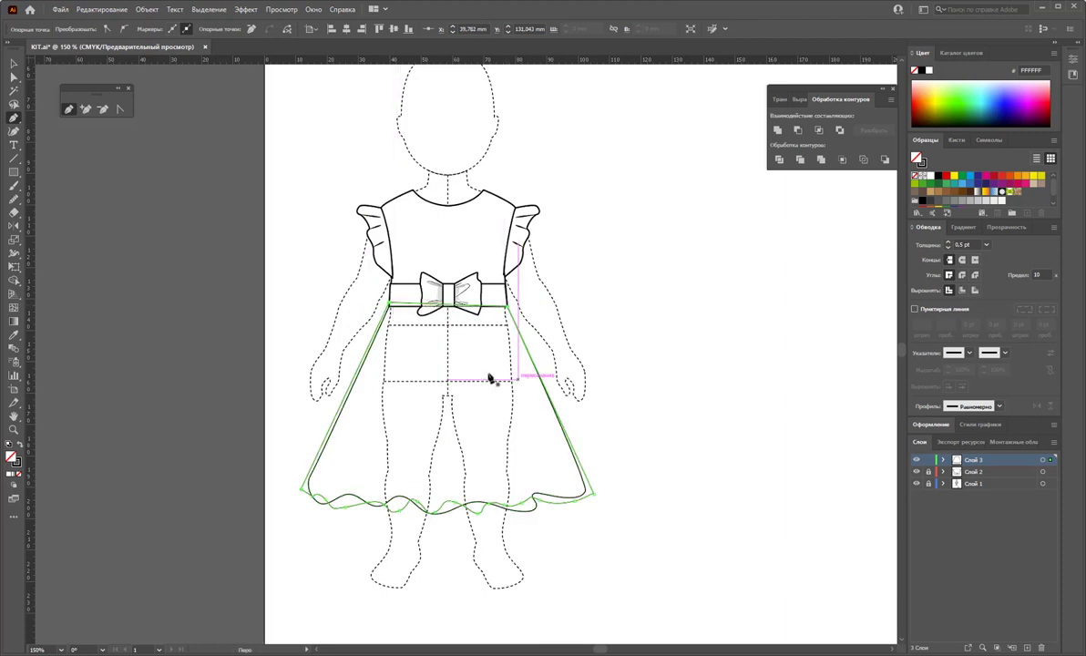
left_click(177, 168, "ctrl")
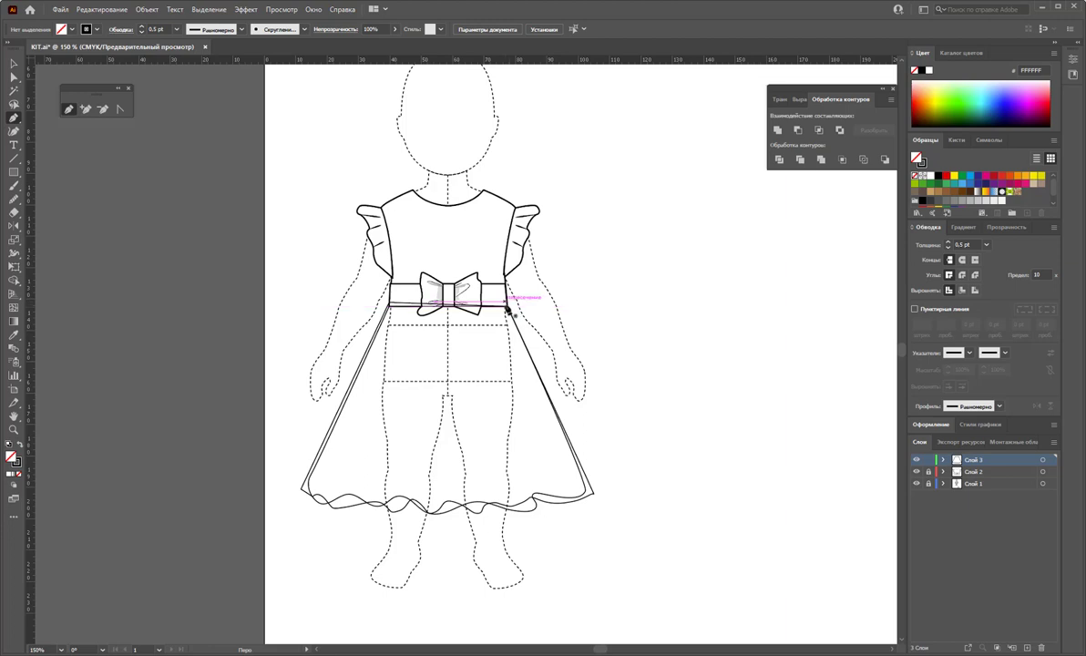
Step: Draw a second, wider skirt outline from the belt's right end with a wavy three-curve hem, closed at the waist
left_click(508, 307)
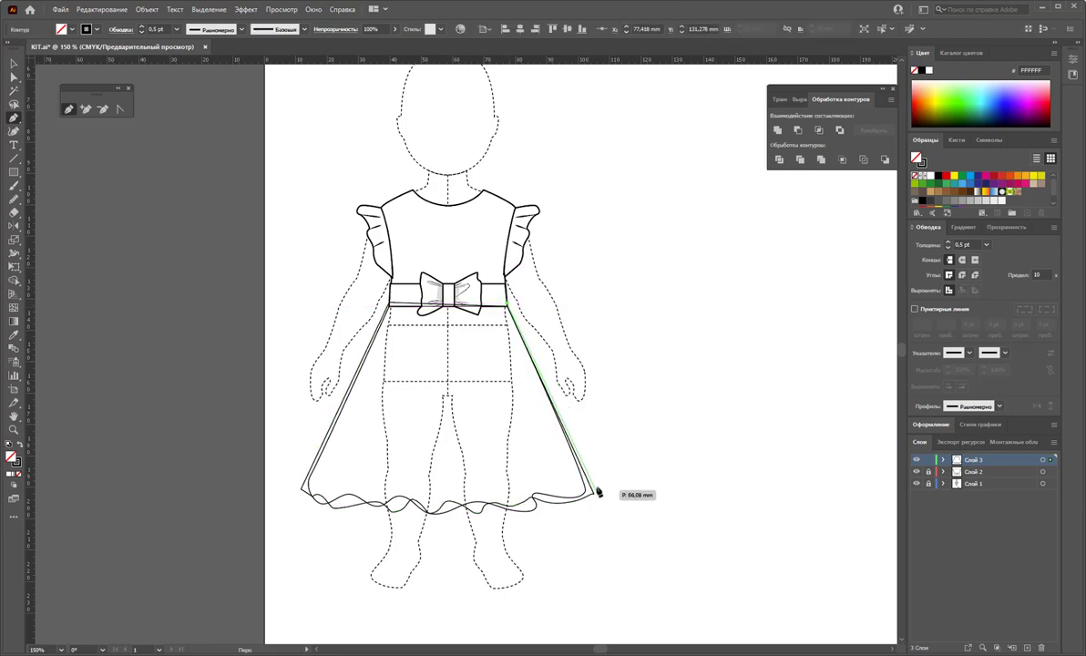
left_click(599, 493)
left_click_drag(554, 500, 553, 515)
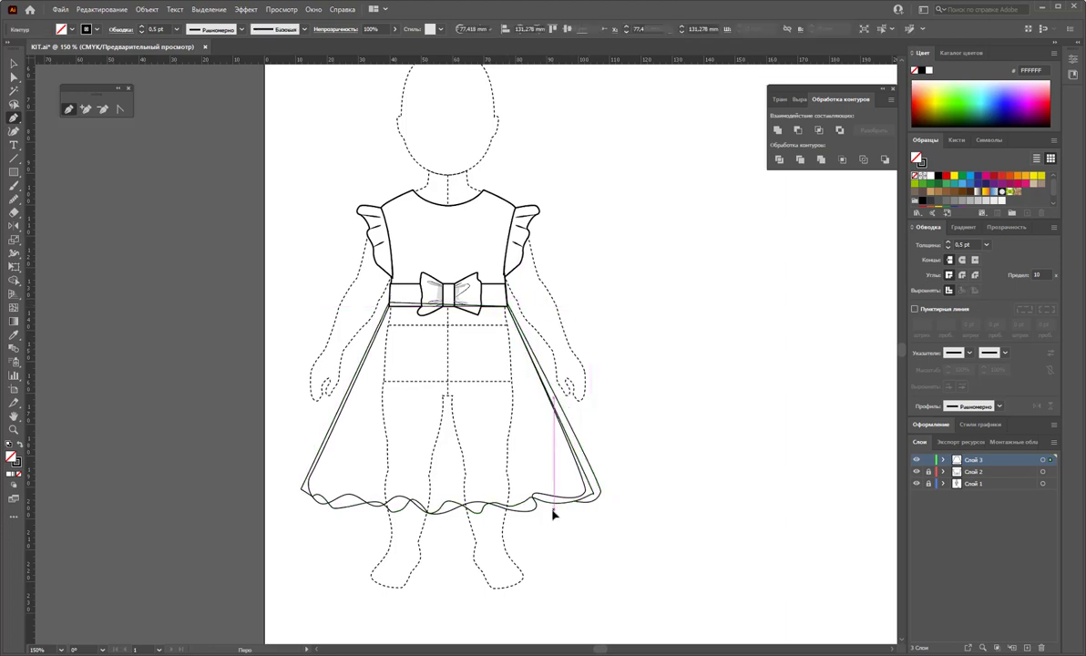
left_click_drag(438, 505, 428, 517)
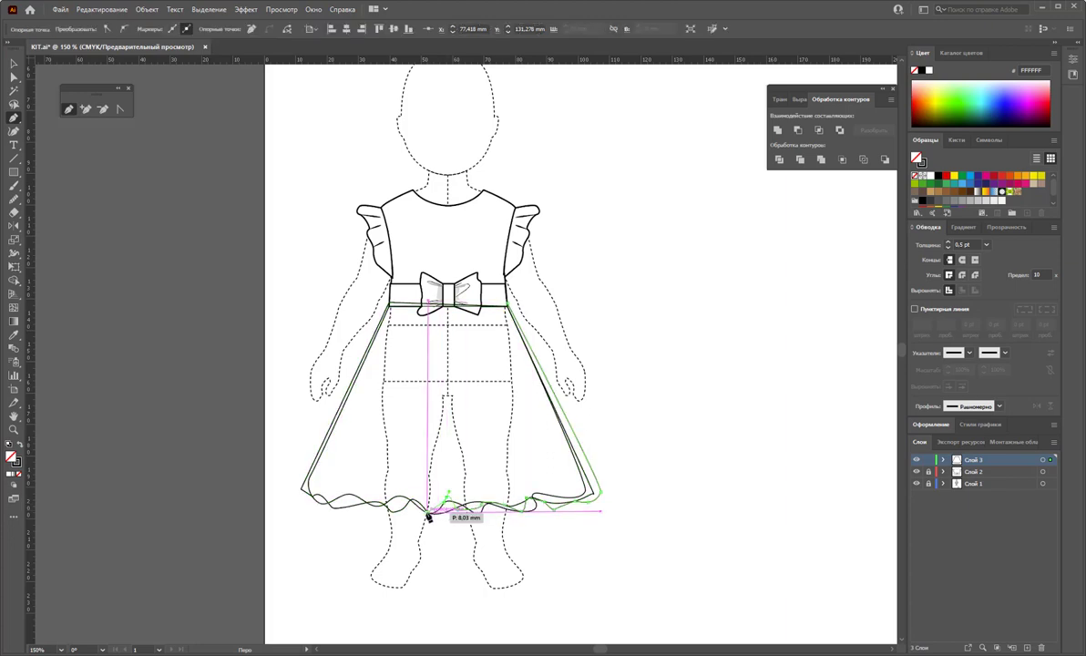
left_click_drag(308, 497, 300, 493)
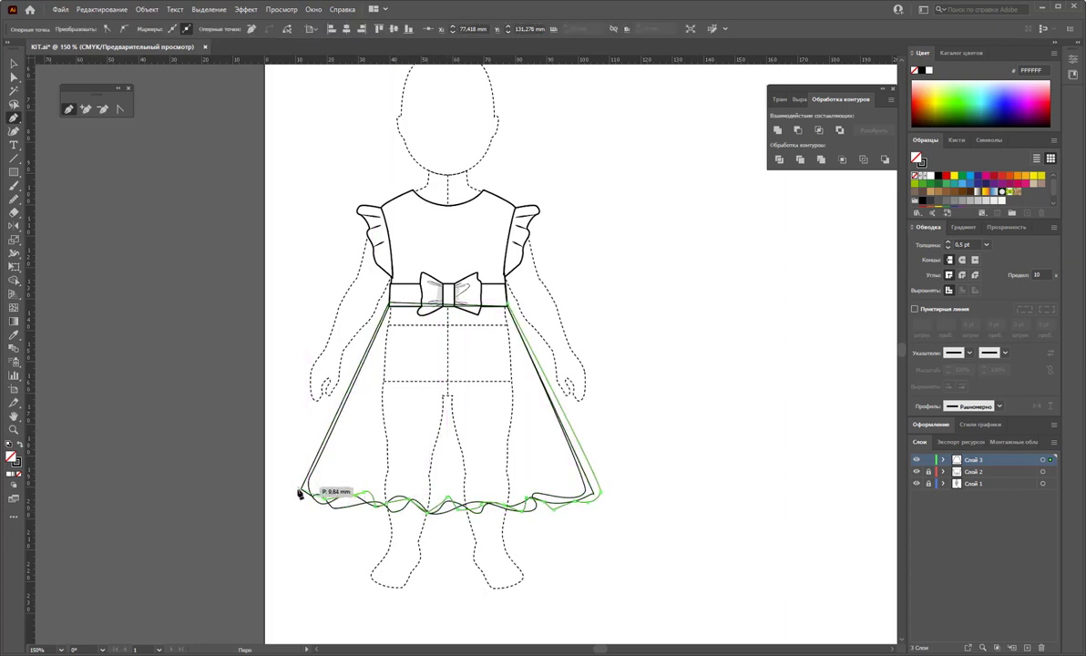
left_click(388, 306)
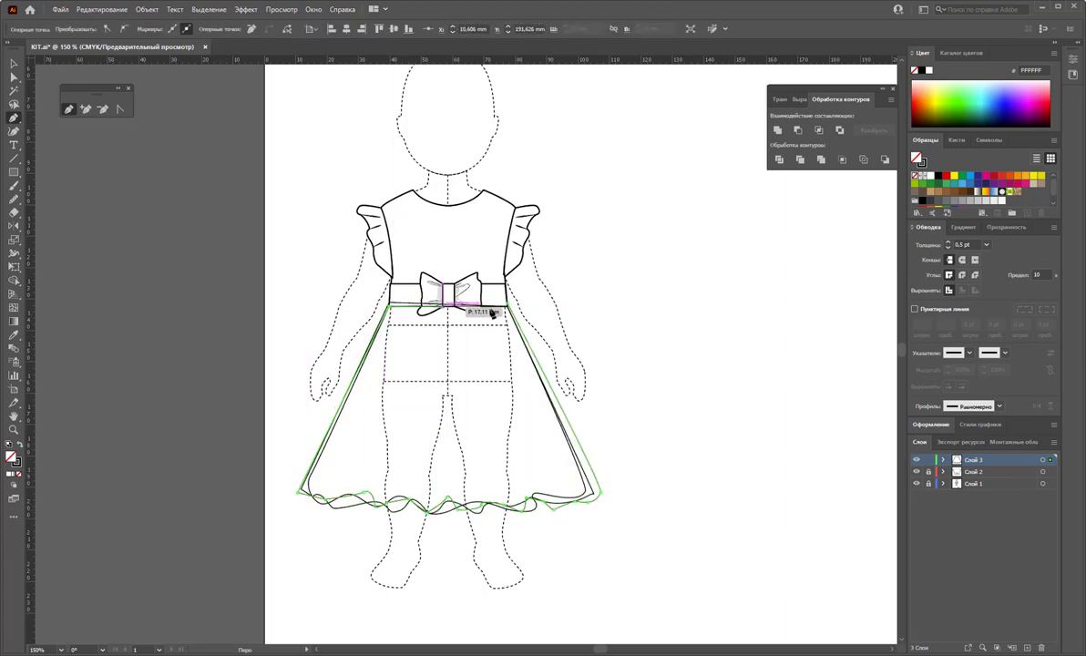
left_click_drag(493, 312, 521, 310)
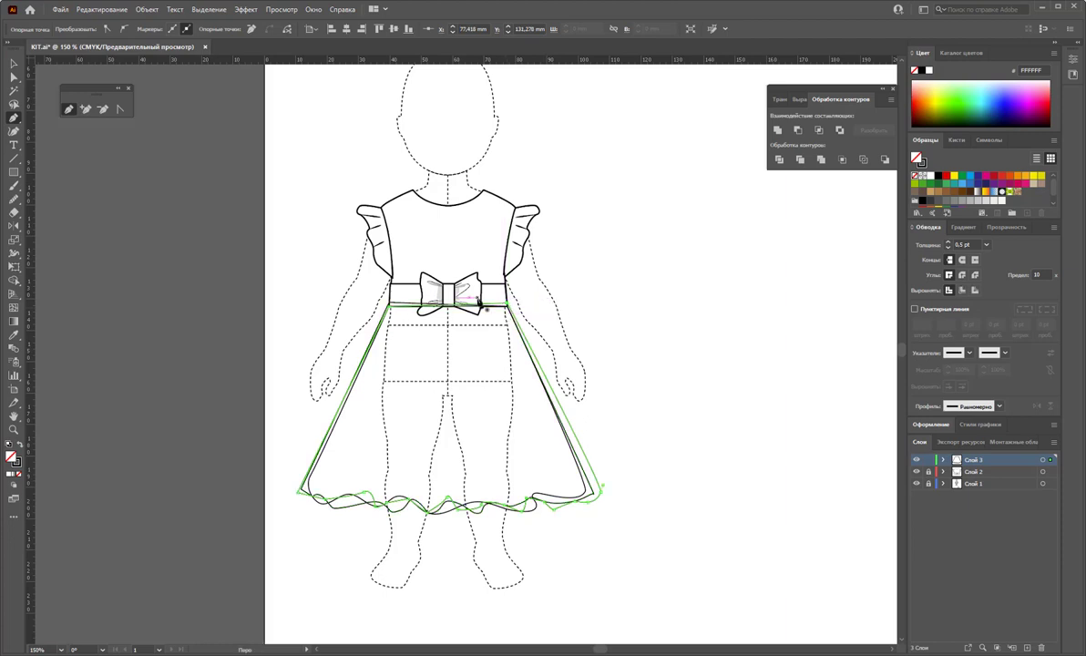
left_click(16, 66)
left_click(389, 408)
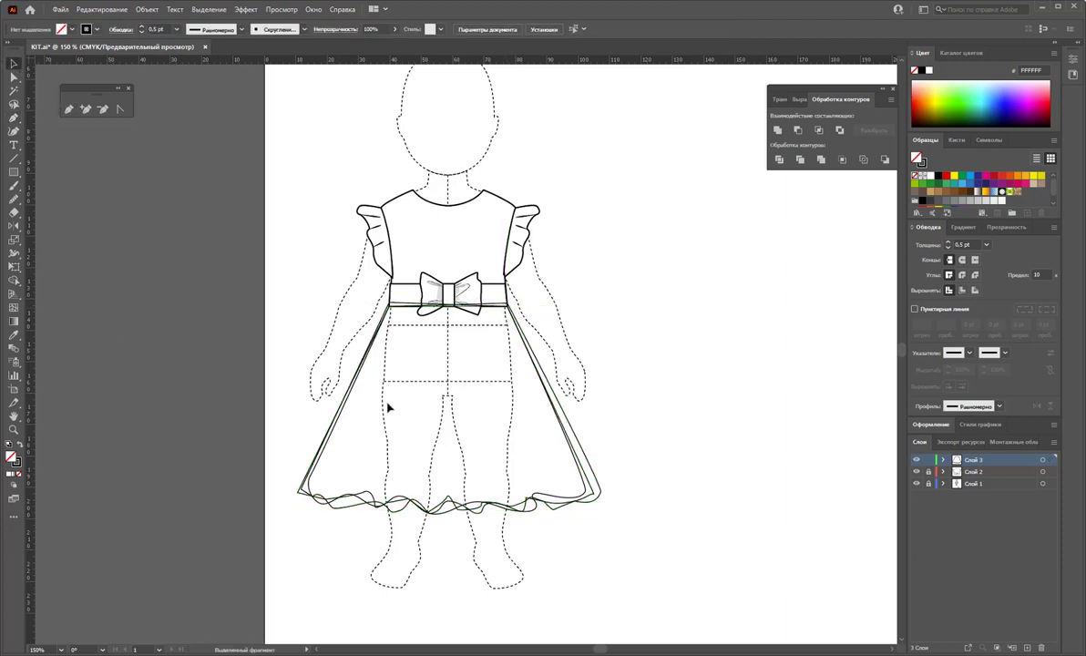
Step: Select the inner green skirt outline, narrow it, and isolate it for editing
left_click(550, 387)
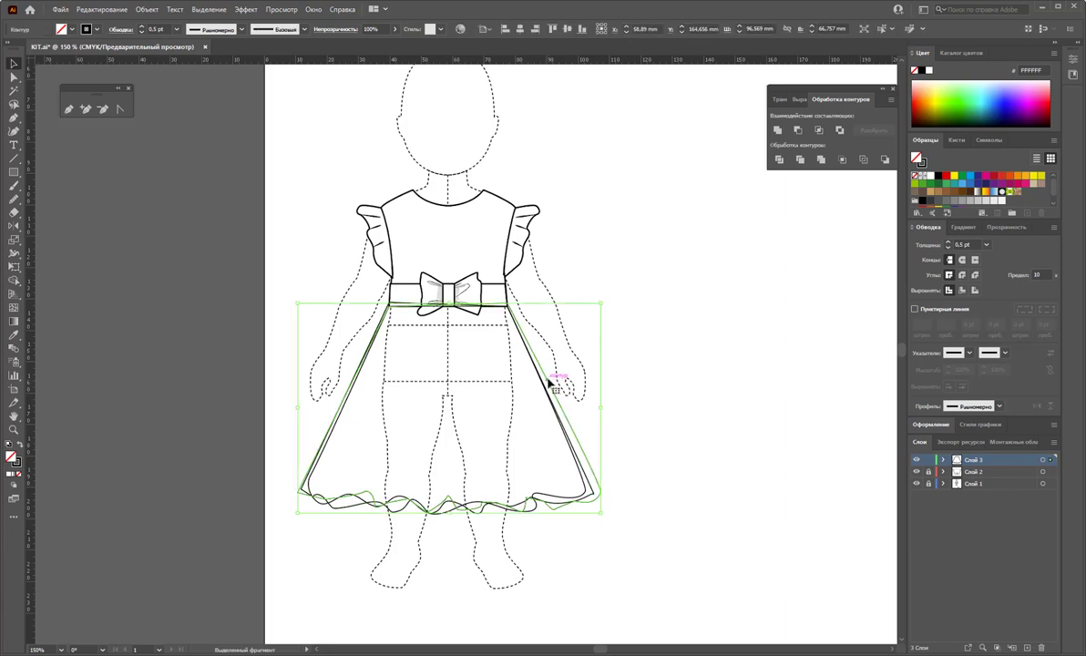
key("ctrl+z")
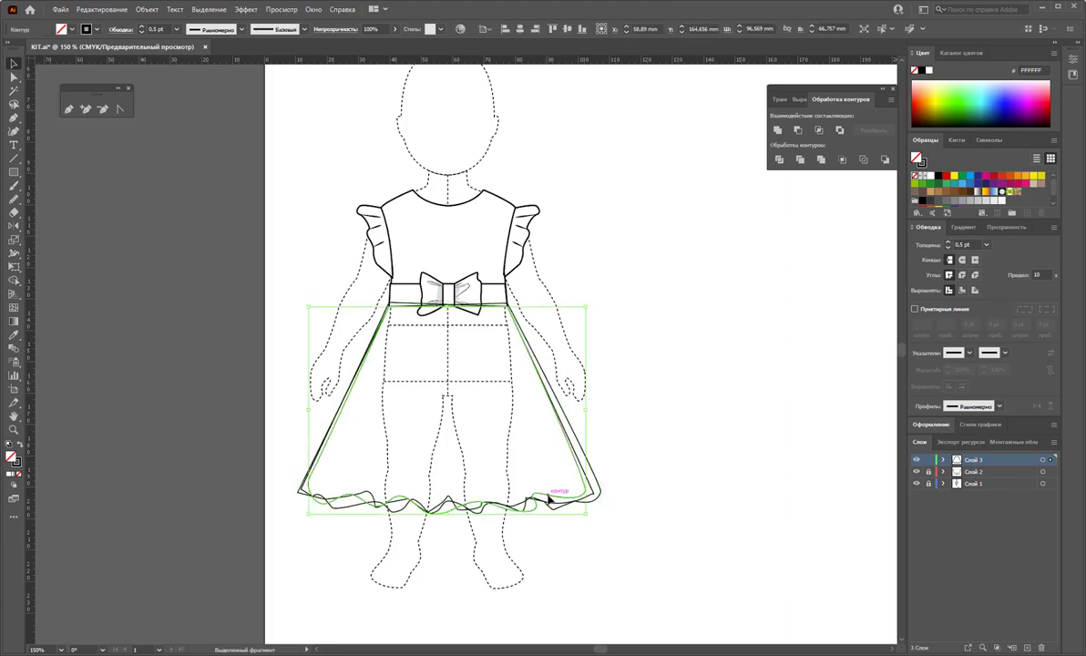
left_click(944, 460)
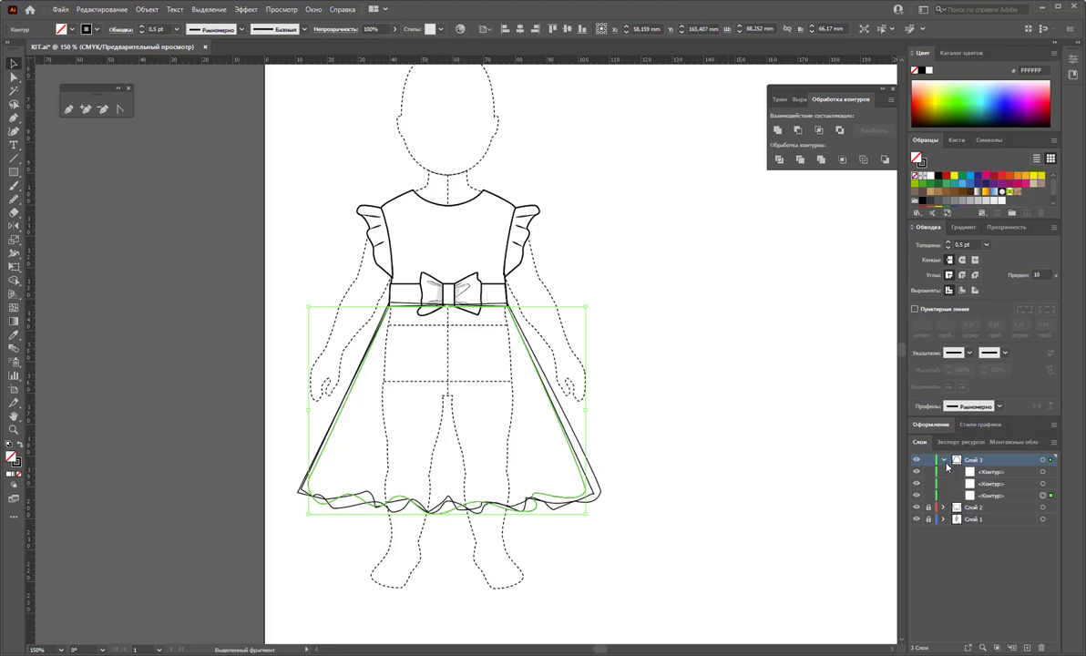
left_click(981, 496)
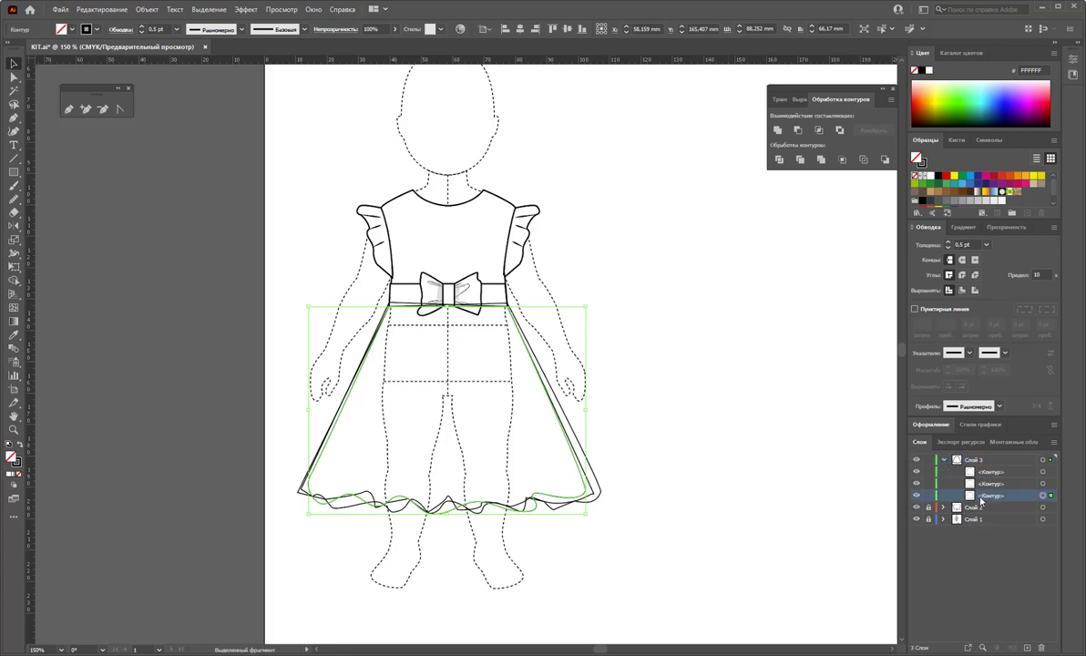
double_click(572, 437)
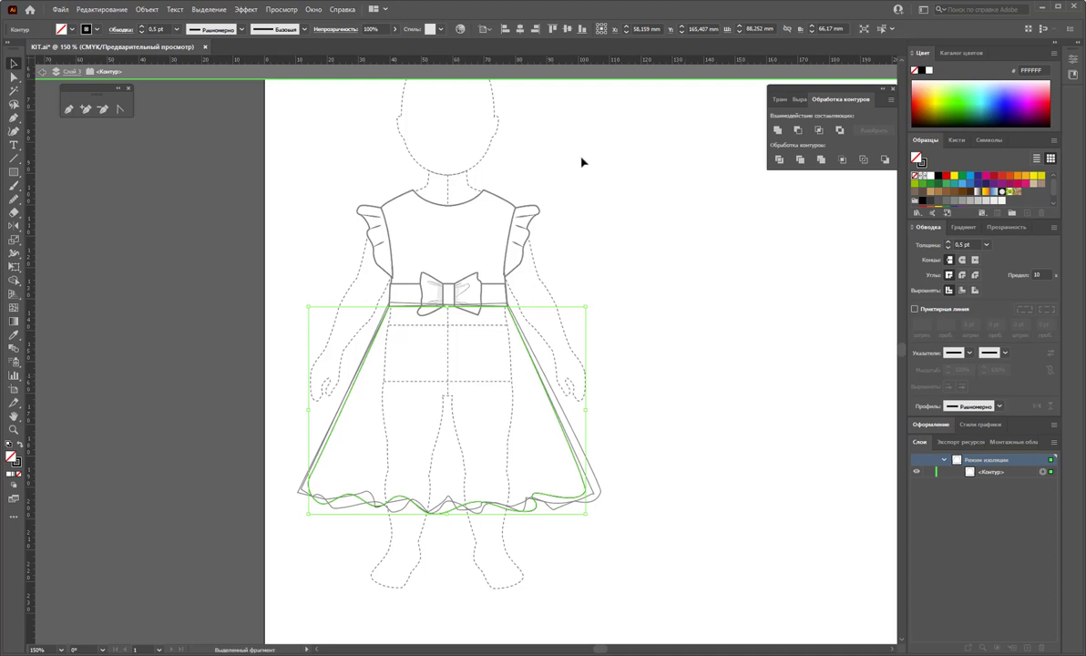
Step: Draw a triangular pleat fold from waist to hem and a straight pleat line beside it
left_click(69, 110)
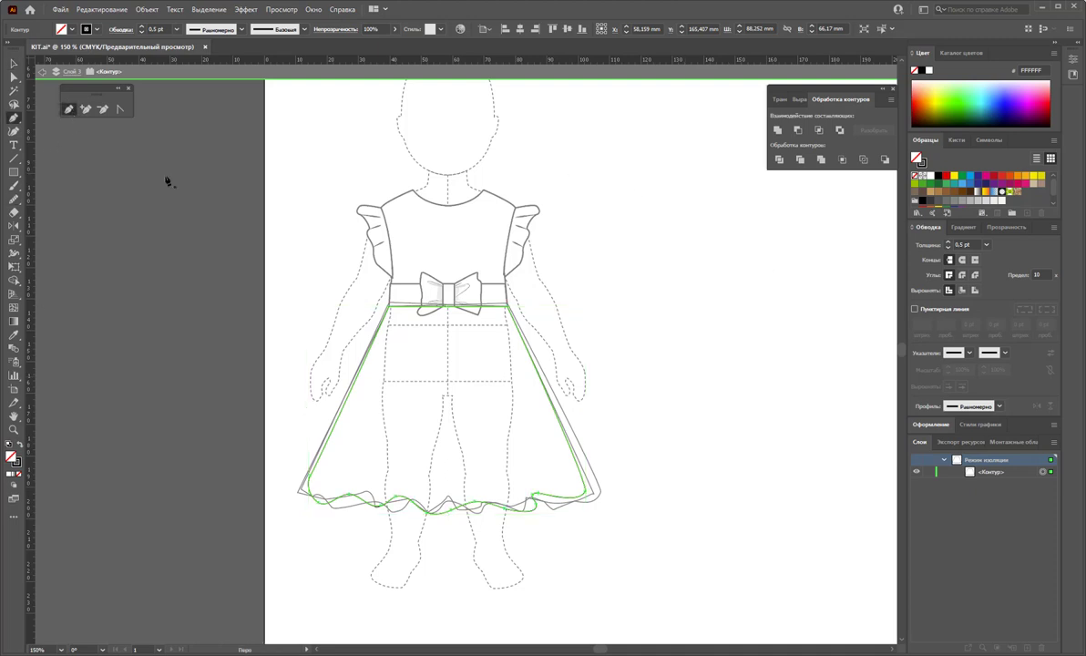
left_click(402, 321)
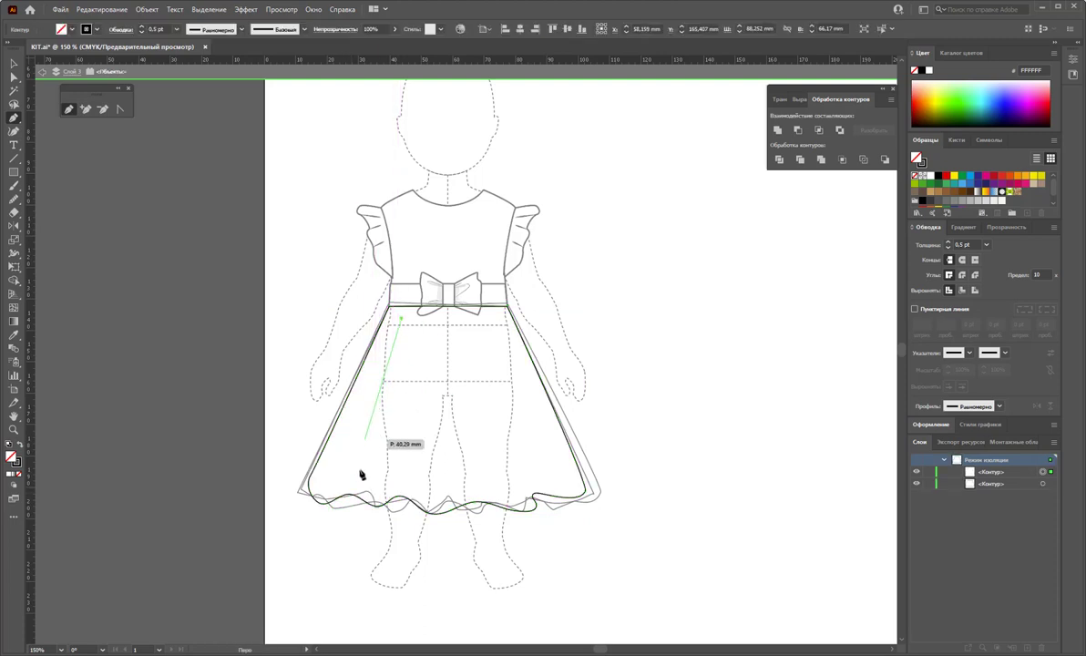
left_click(357, 495)
left_click(376, 506)
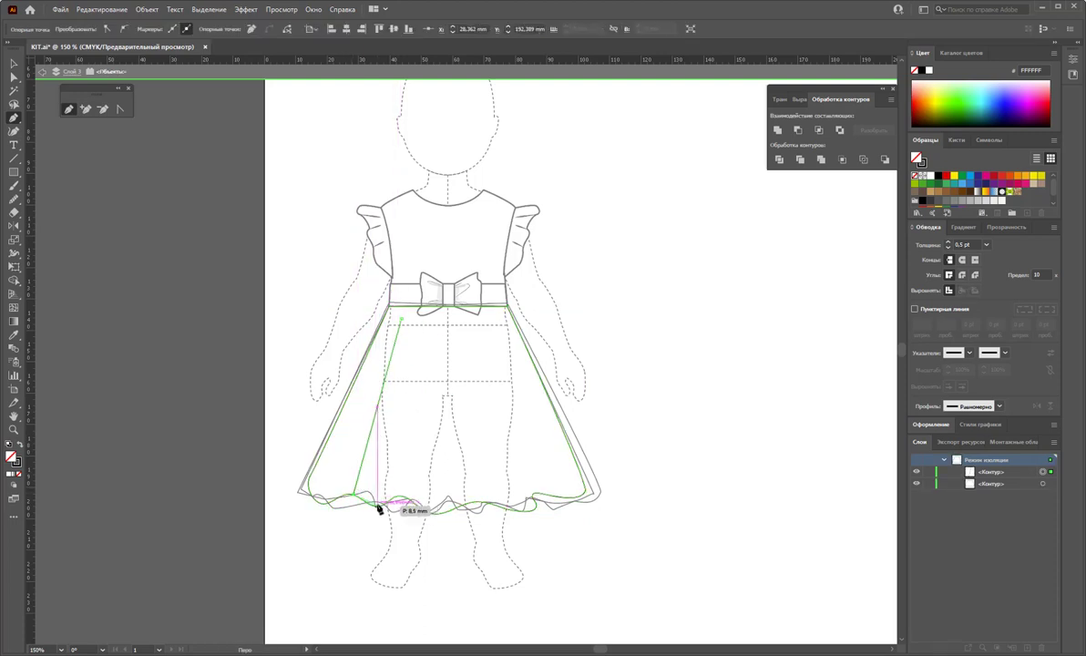
left_click(402, 320)
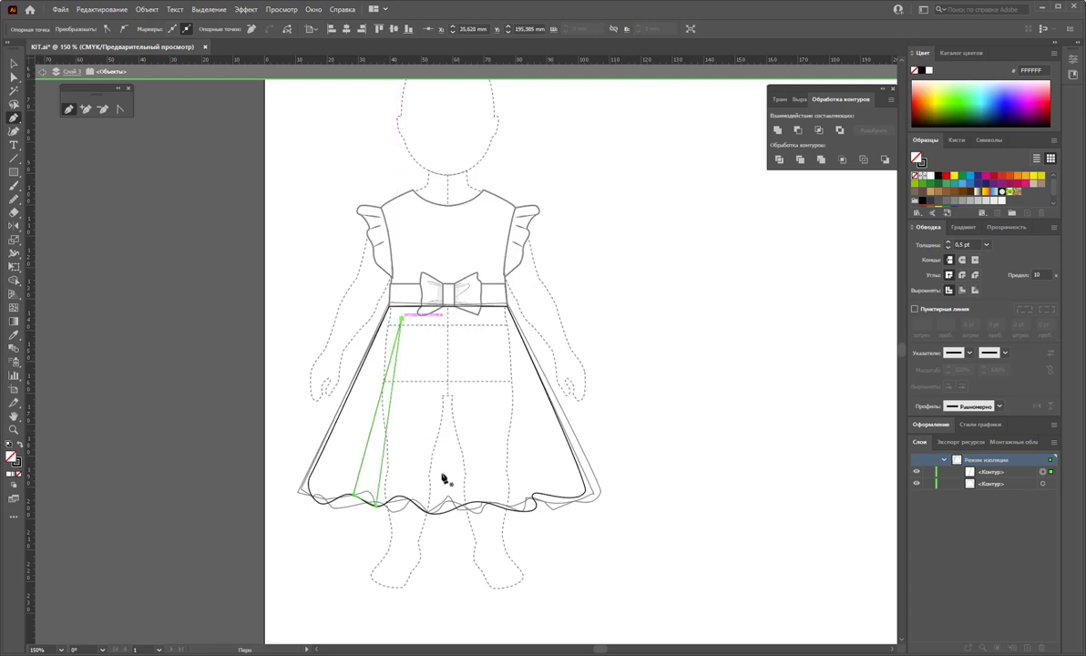
left_click(432, 512)
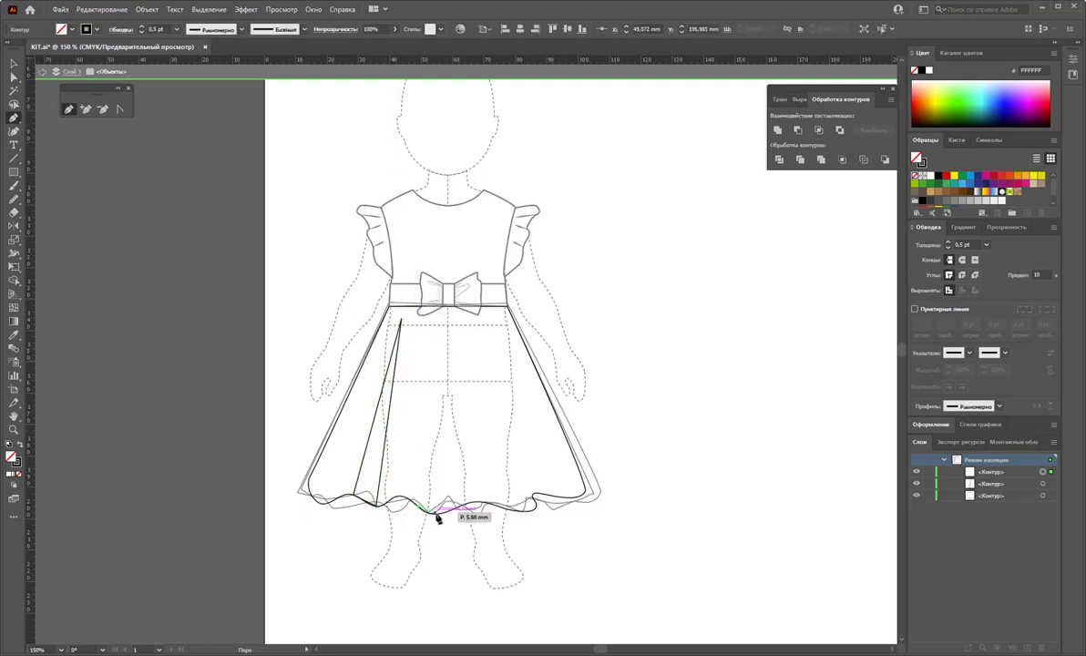
left_click(435, 315)
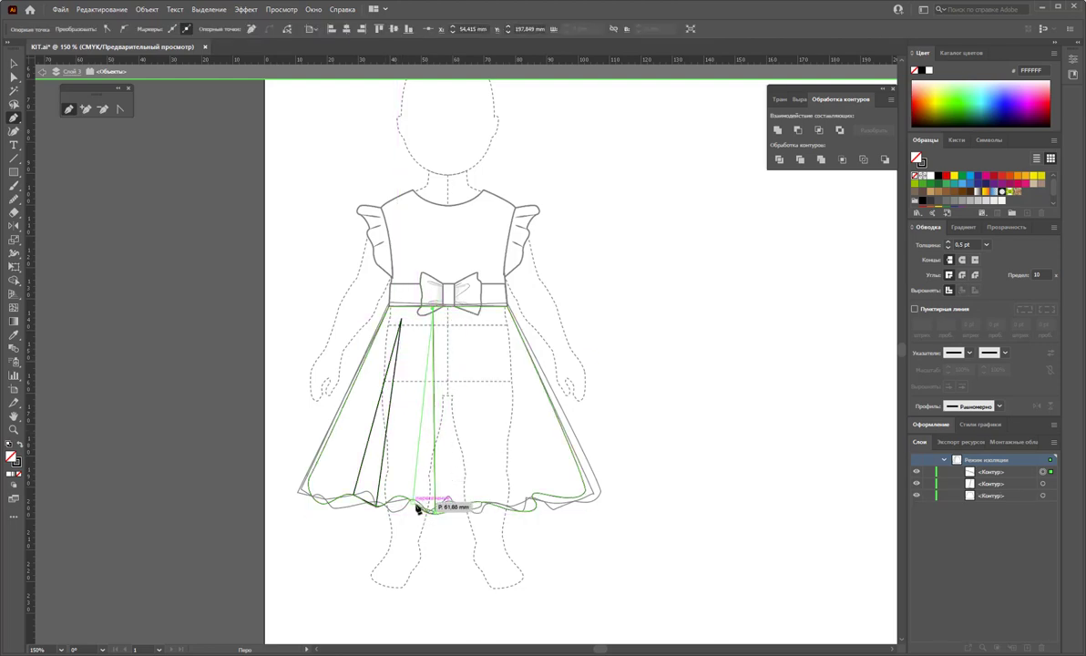
key("Return")
Step: Add another pleat fold from hem to waist, then exit isolation mode
left_click(485, 503)
left_click(526, 510)
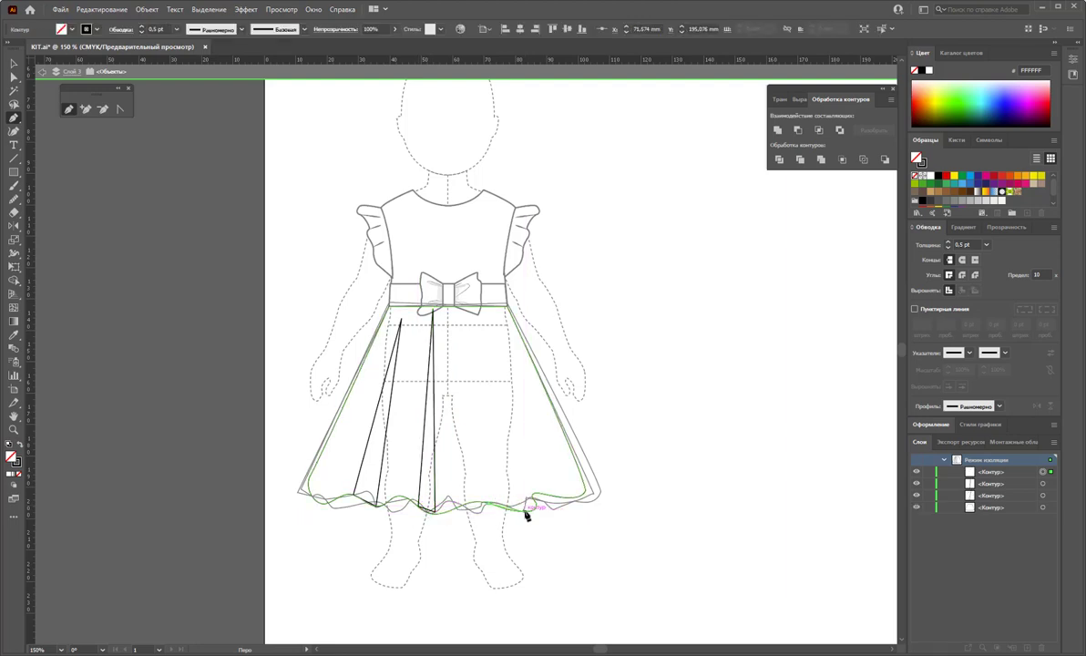
left_click(486, 312)
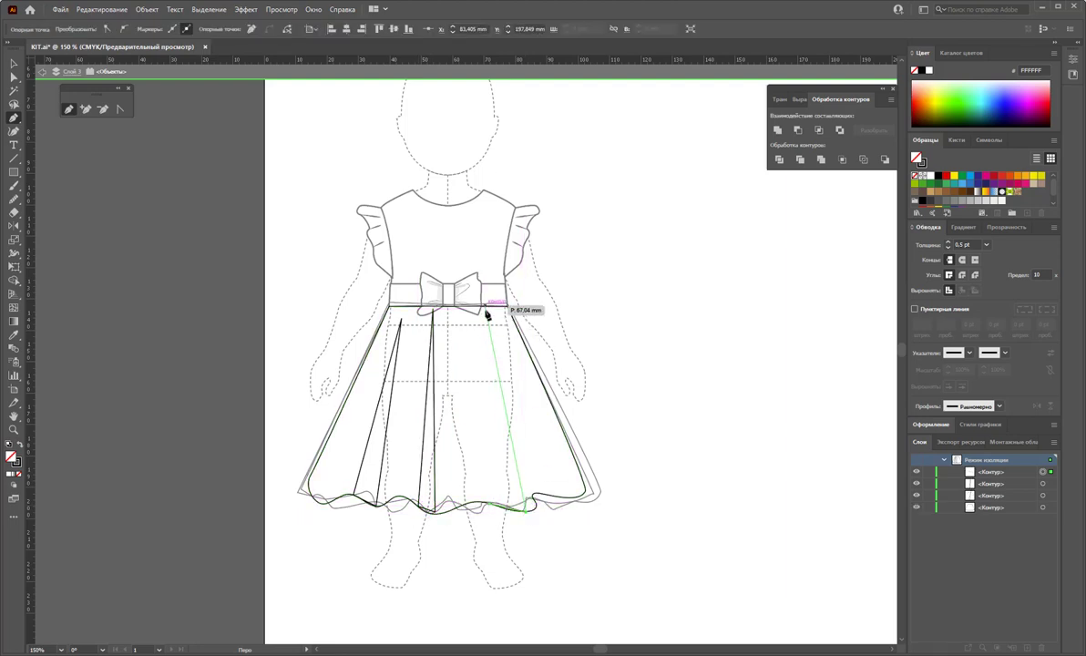
left_click(487, 504)
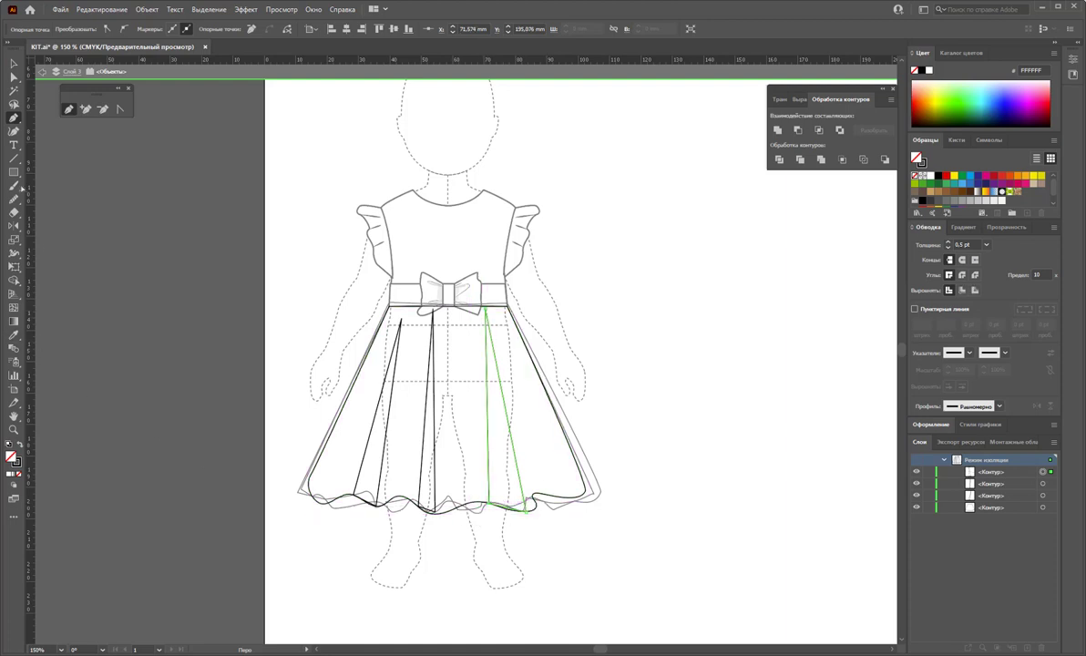
left_click(14, 63)
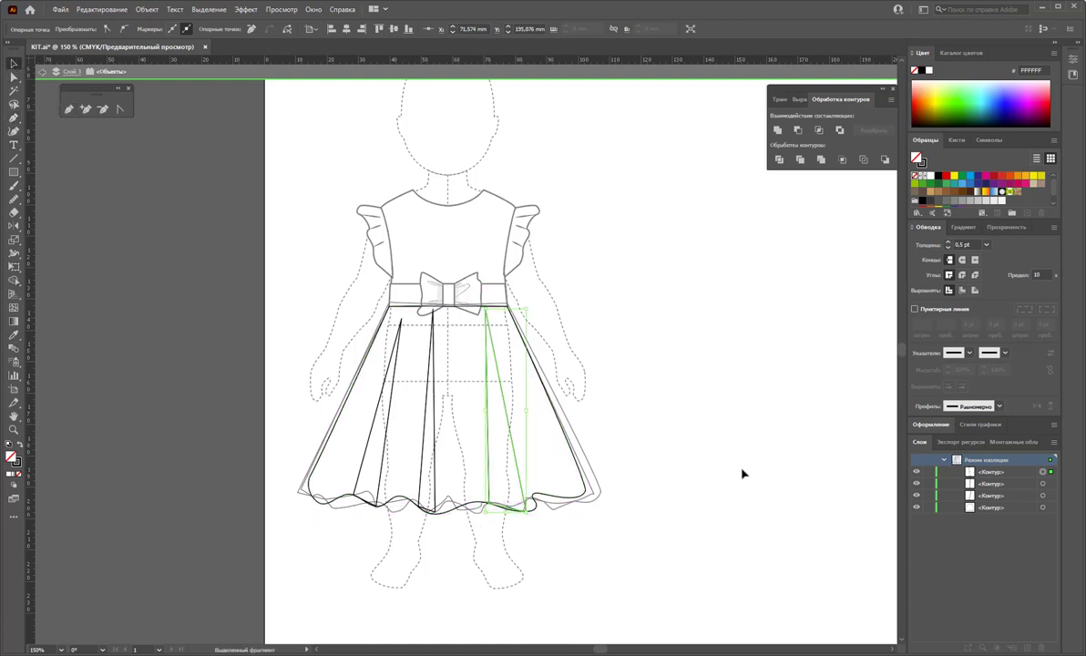
left_click(716, 473)
double_click(716, 473)
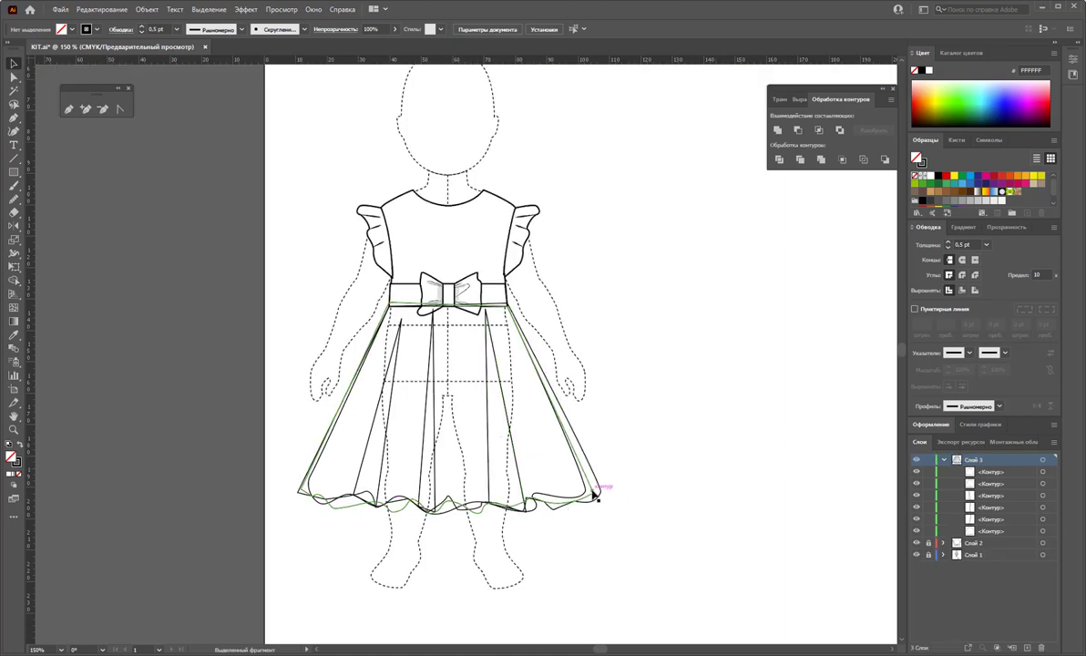
Step: Isolate the outer skirt and draw a triangular pleat fold at its left side
left_click(595, 493)
double_click(595, 493)
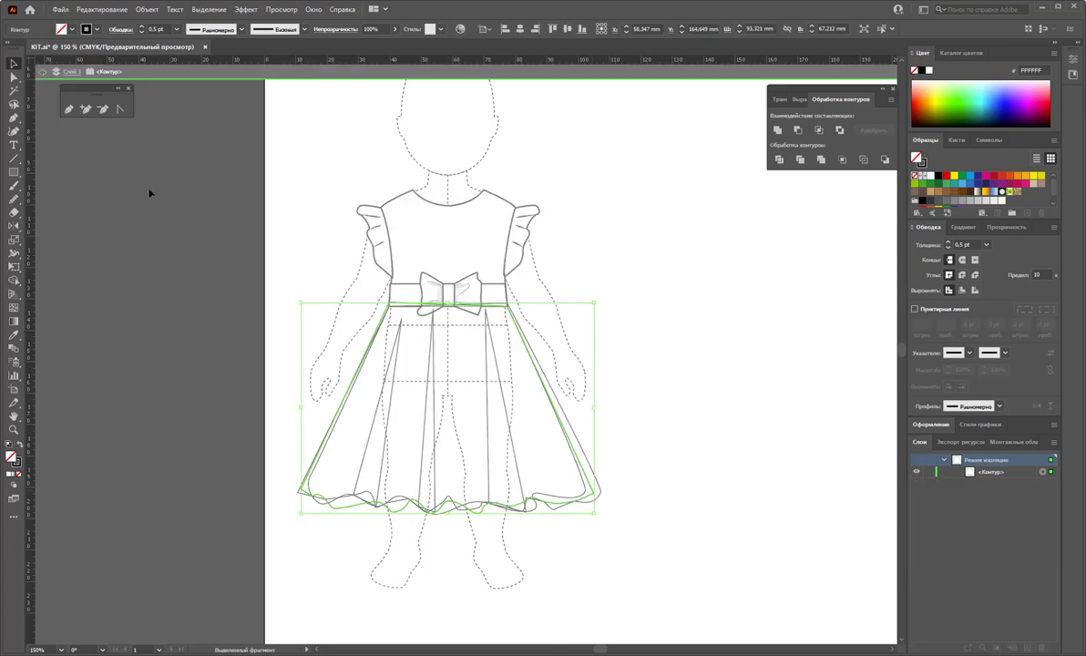
left_click(69, 108)
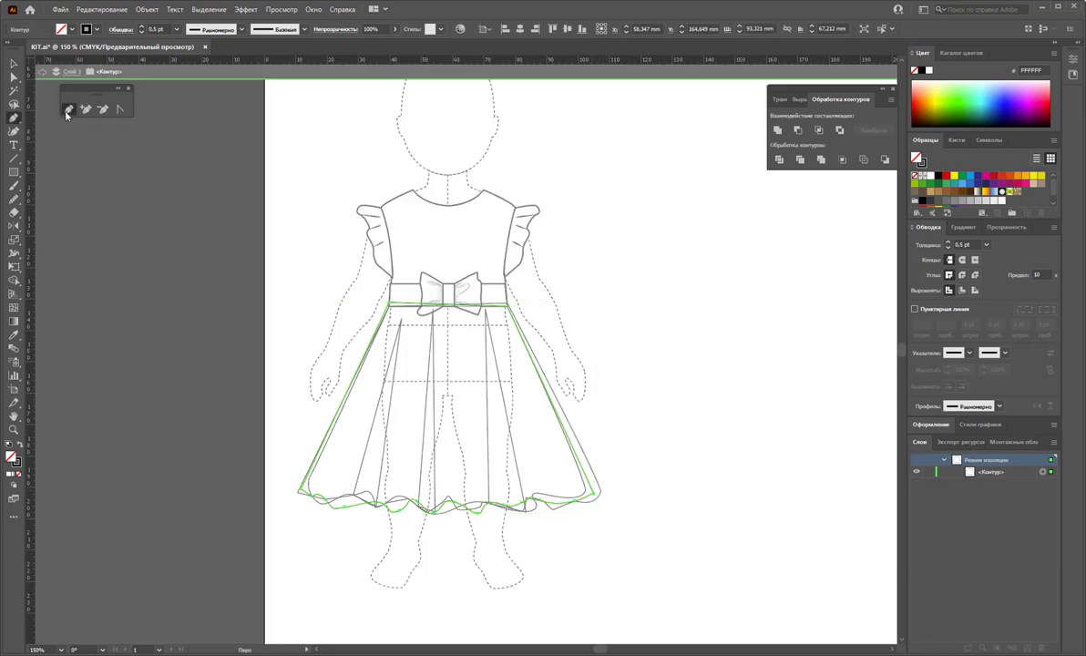
left_click(319, 499)
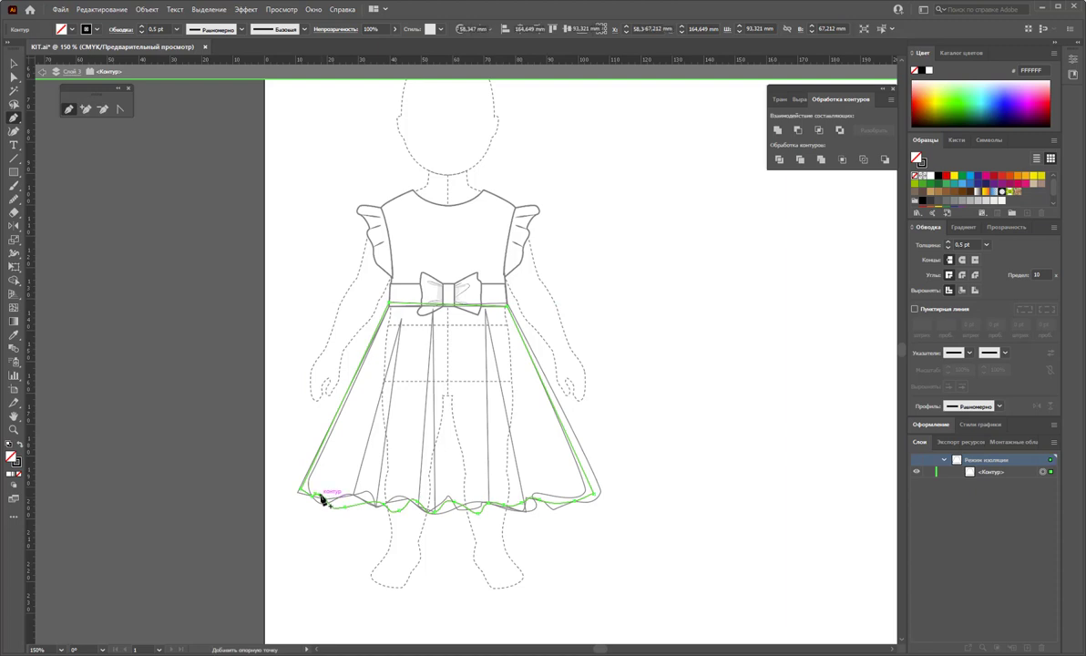
left_click(392, 314)
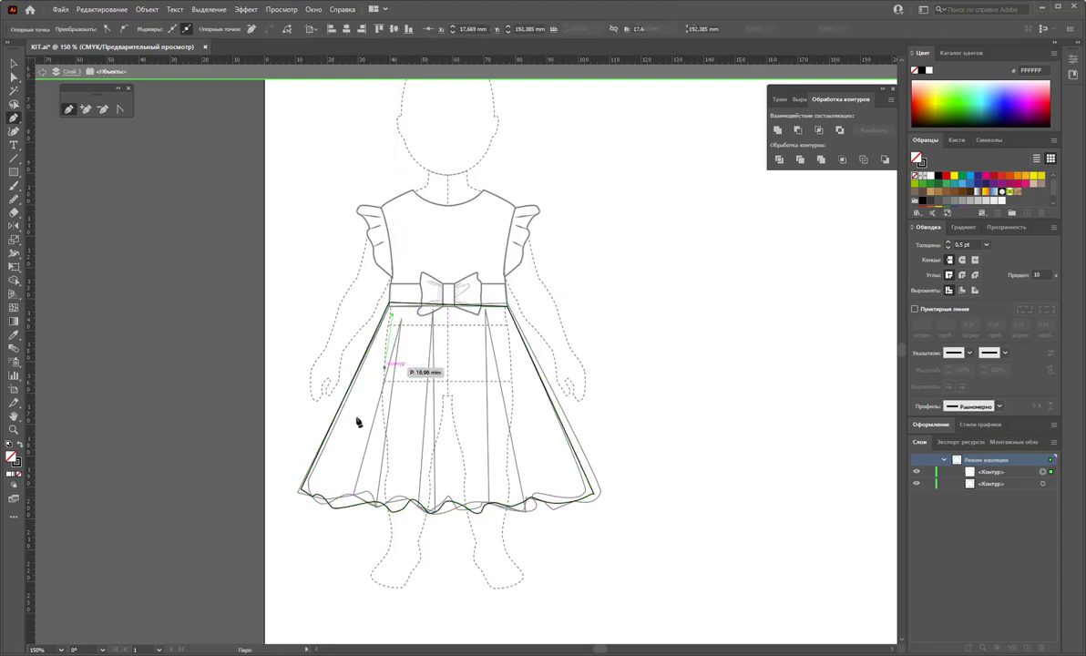
left_click(321, 499)
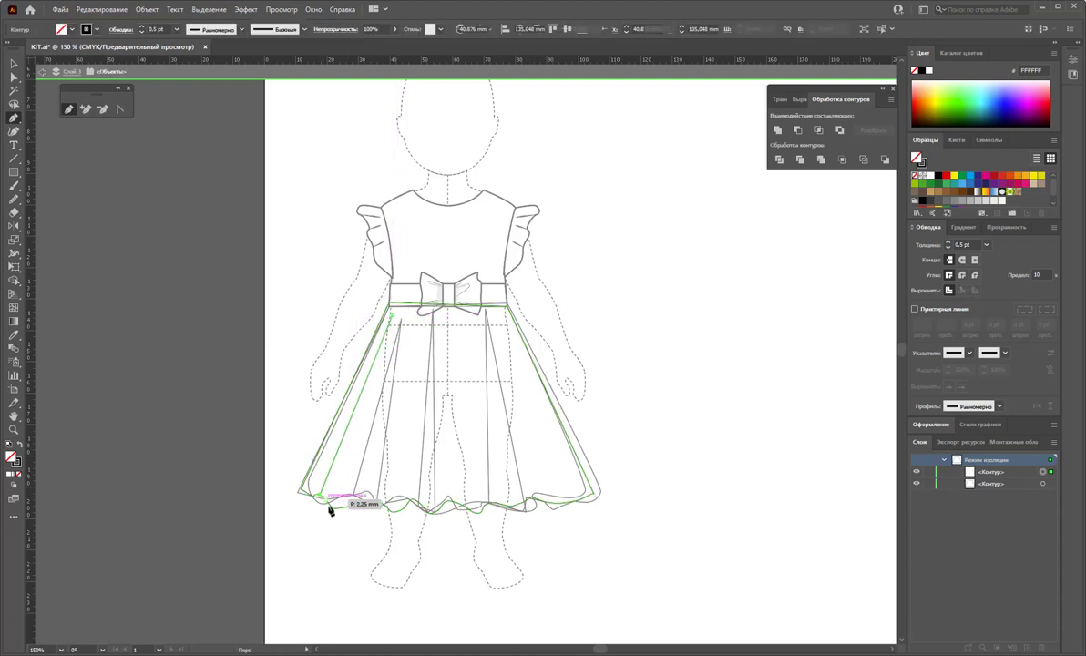
left_click(393, 316)
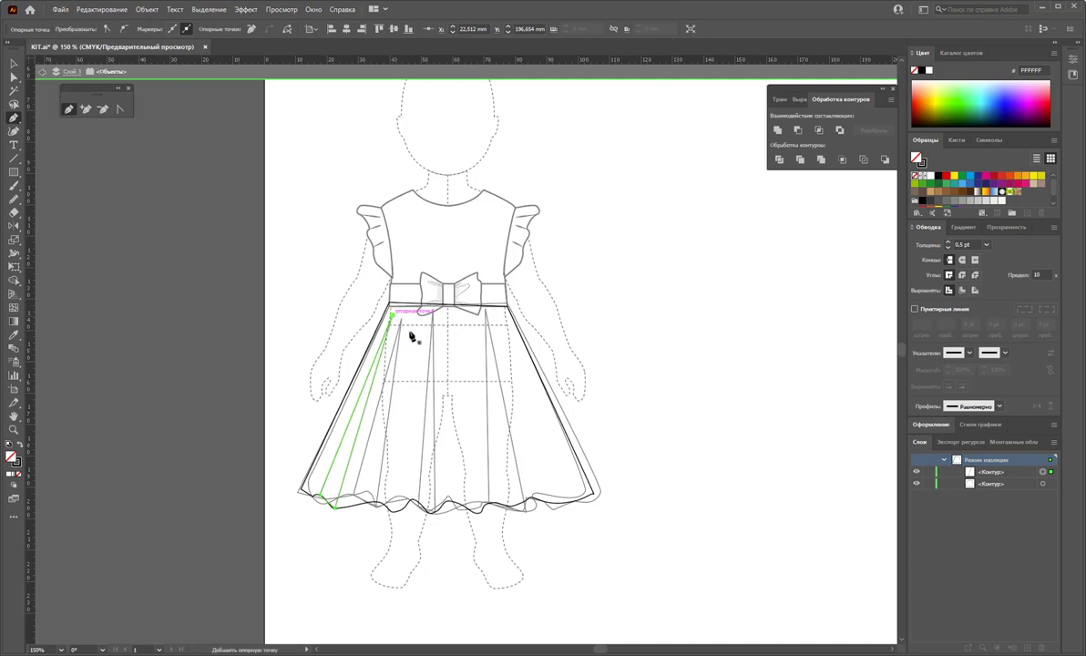
Step: Draw three more pleat lines running from the hem up to the waistband across the skirt
left_click(397, 510)
left_click(413, 310)
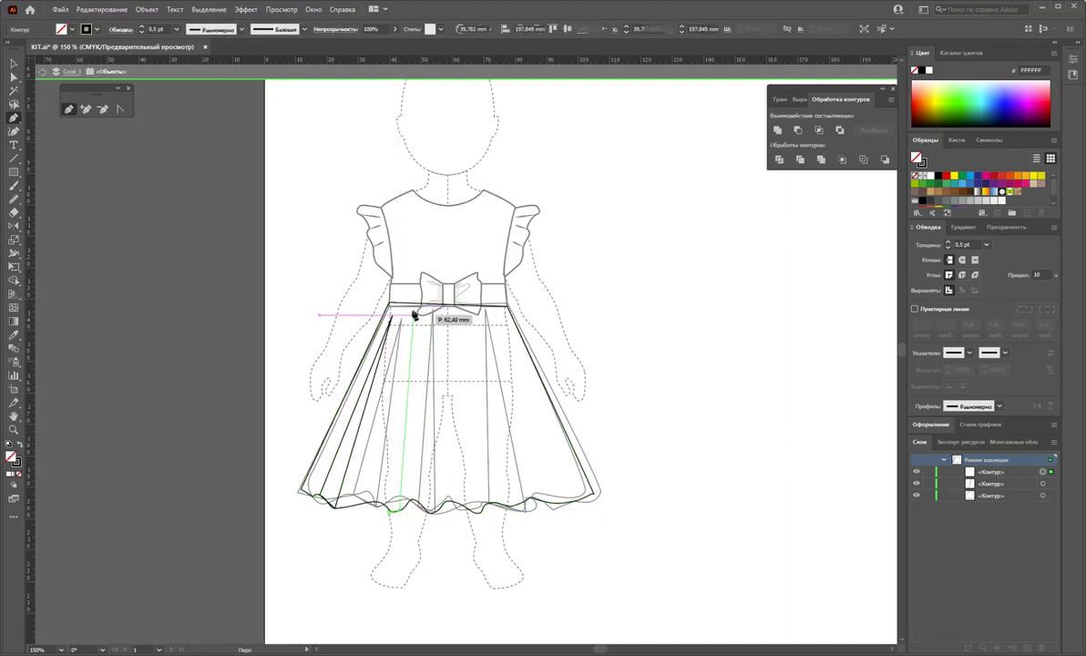
left_click(392, 508)
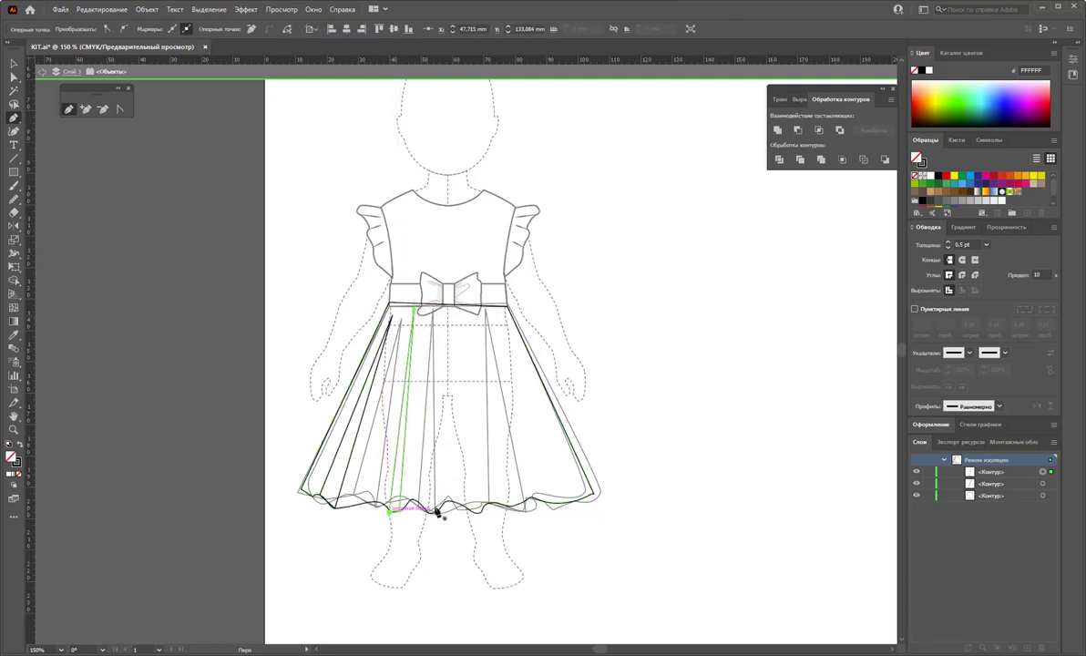
left_click(482, 507)
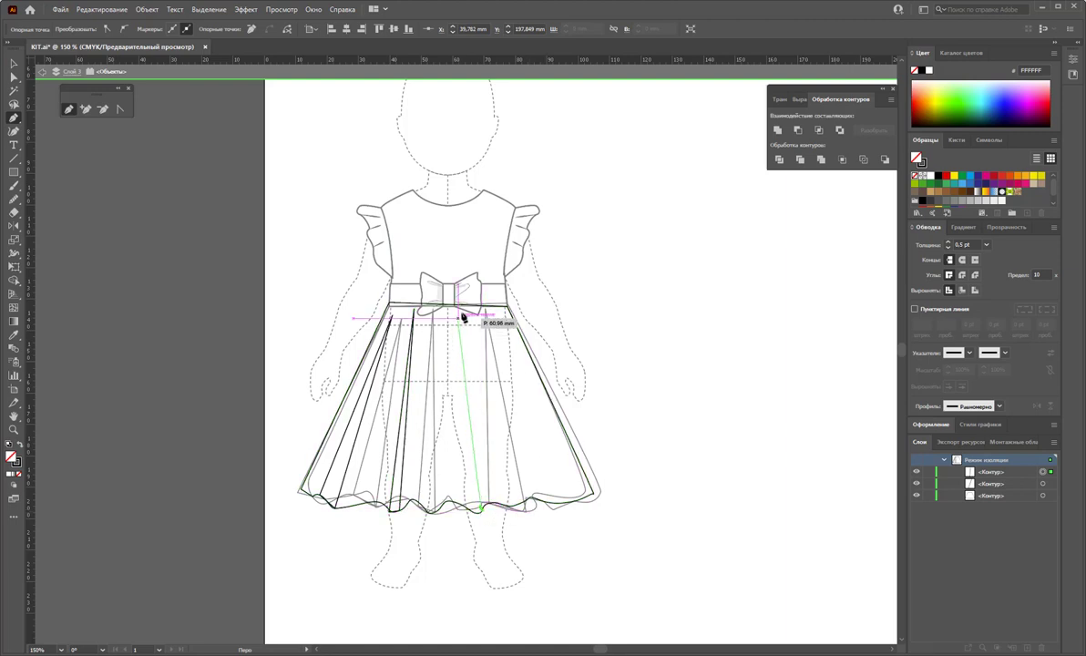
left_click(462, 316)
left_click(476, 507)
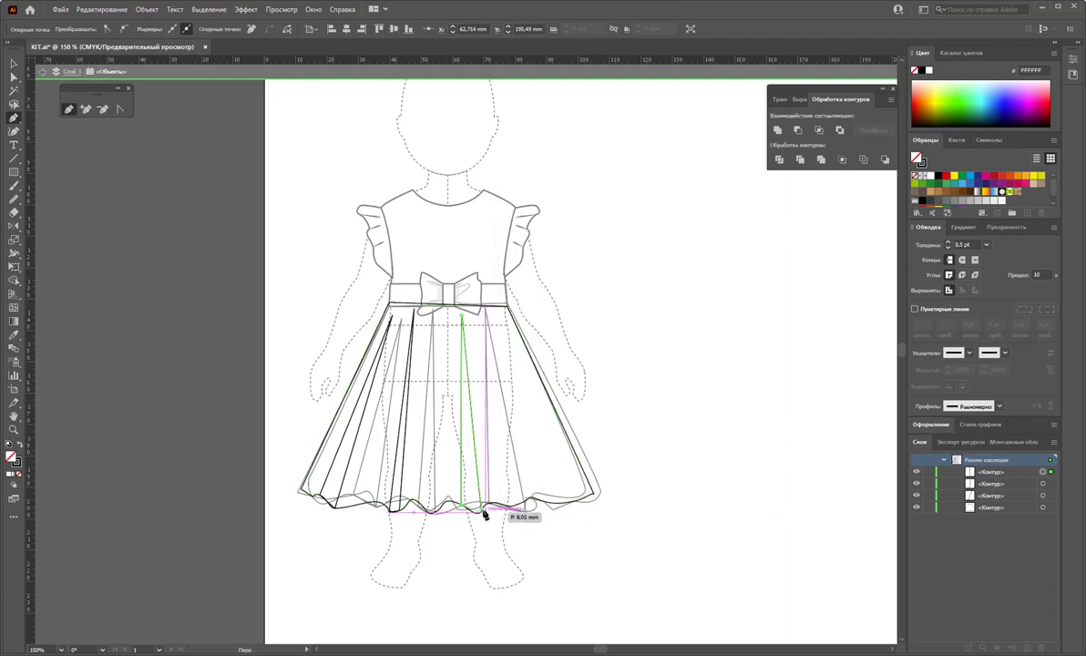
left_click(545, 507)
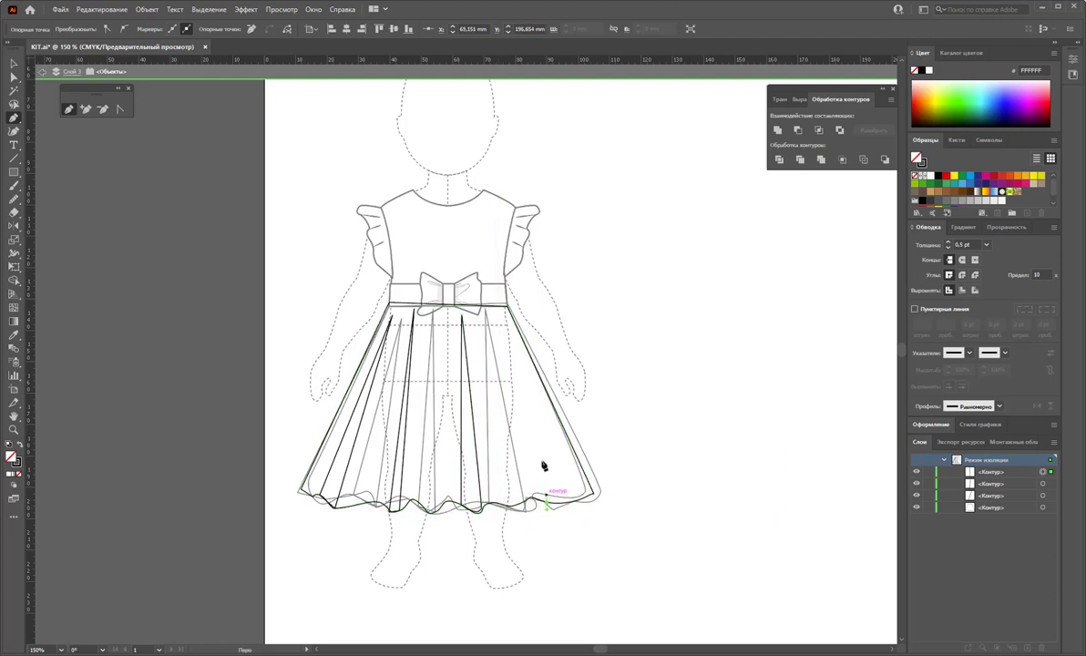
left_click(495, 310)
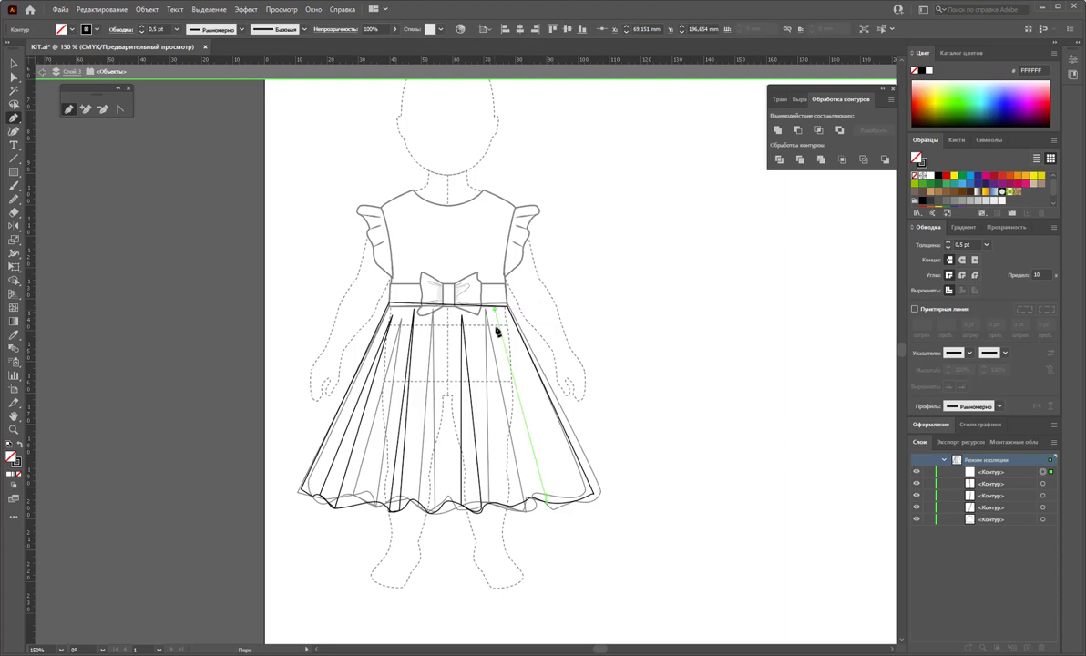
left_click(543, 501)
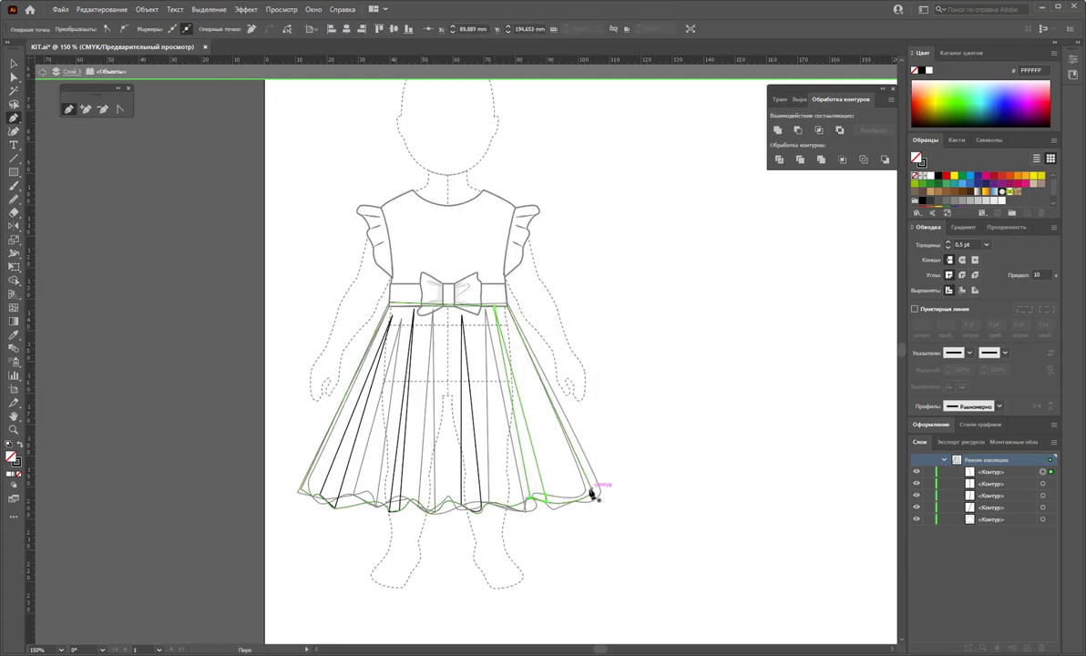
Step: Add a pleat shape at the skirt's right hem corner, then exit isolation mode
left_click(588, 501)
left_click(530, 376)
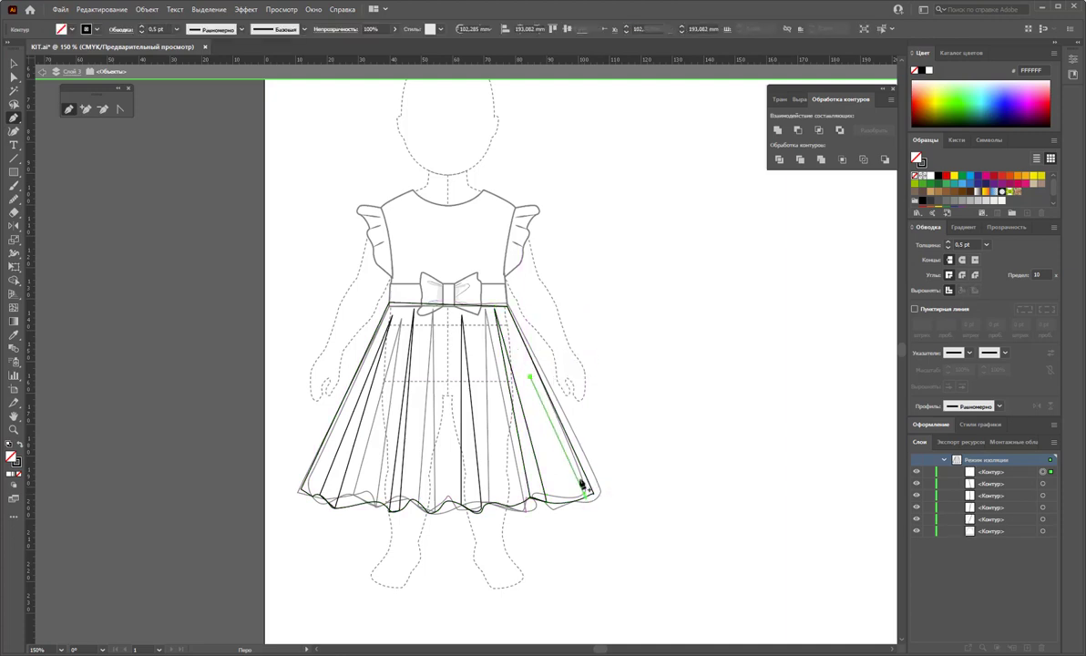
left_click(580, 501)
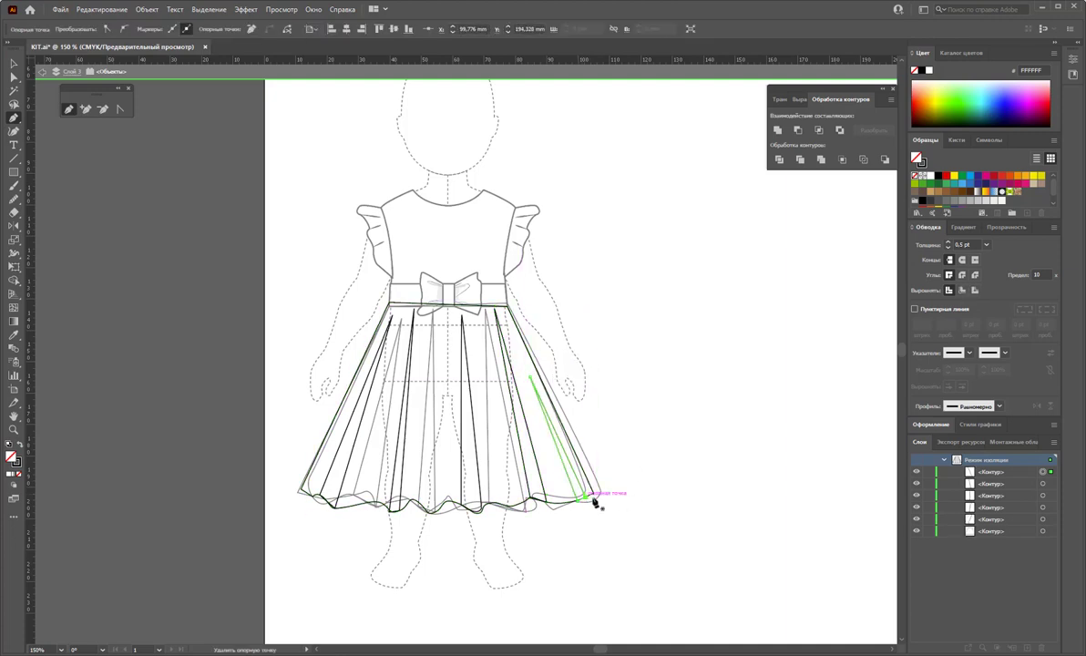
left_click(588, 501)
left_click(13, 63)
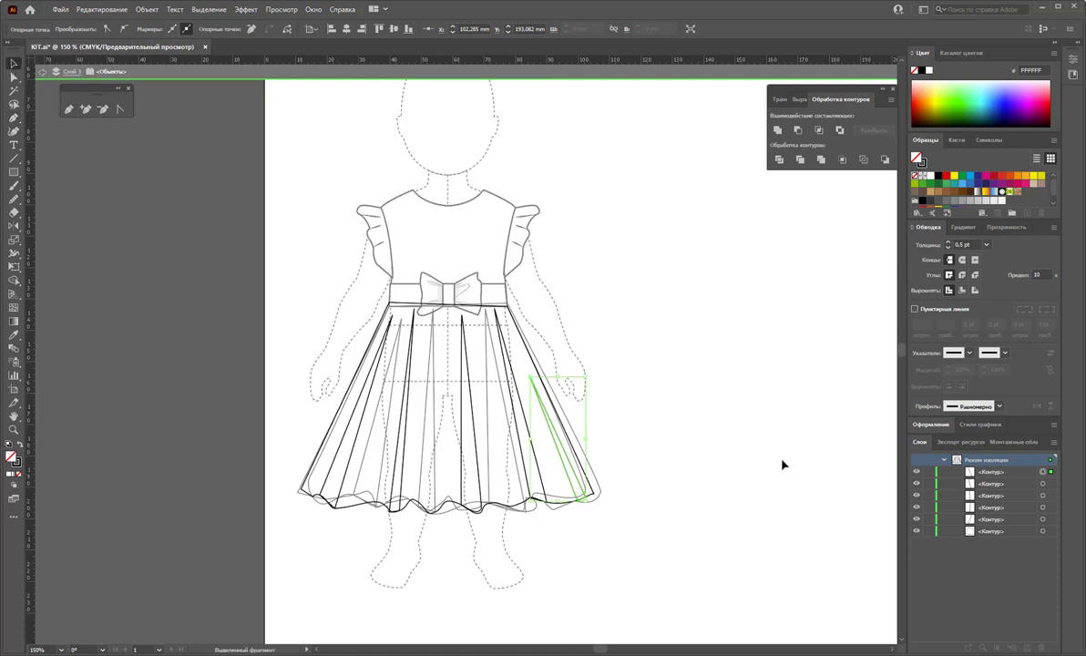
left_click(759, 446)
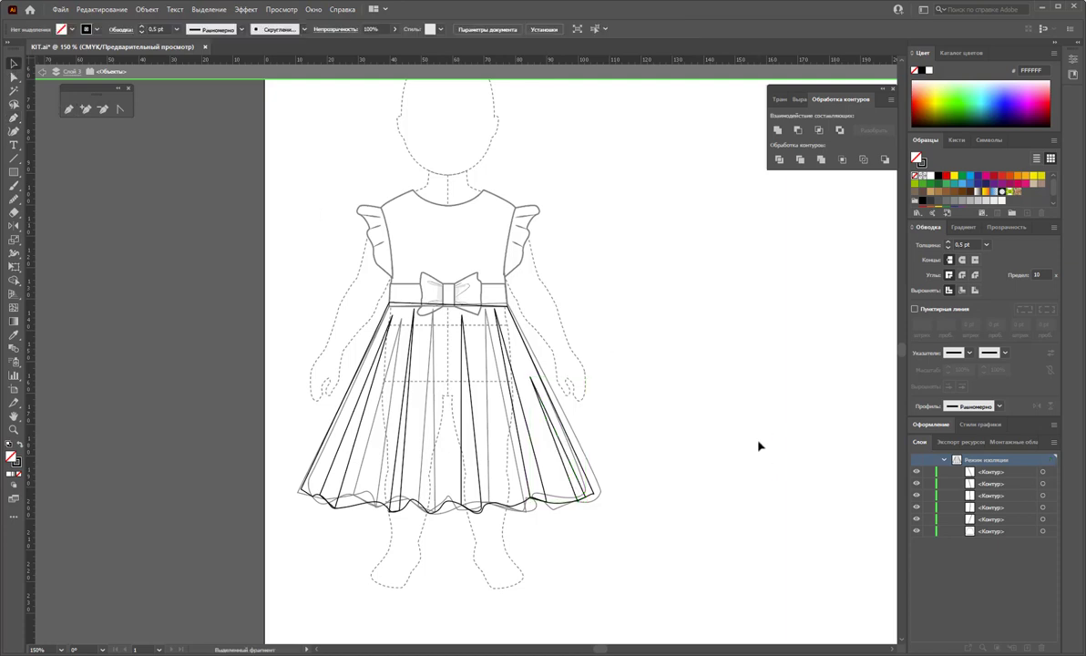
double_click(706, 458)
Step: Move layer Слой 3 below Слой 2 and give all skirt paths a near-white fill at 25% opacity
left_click(946, 460)
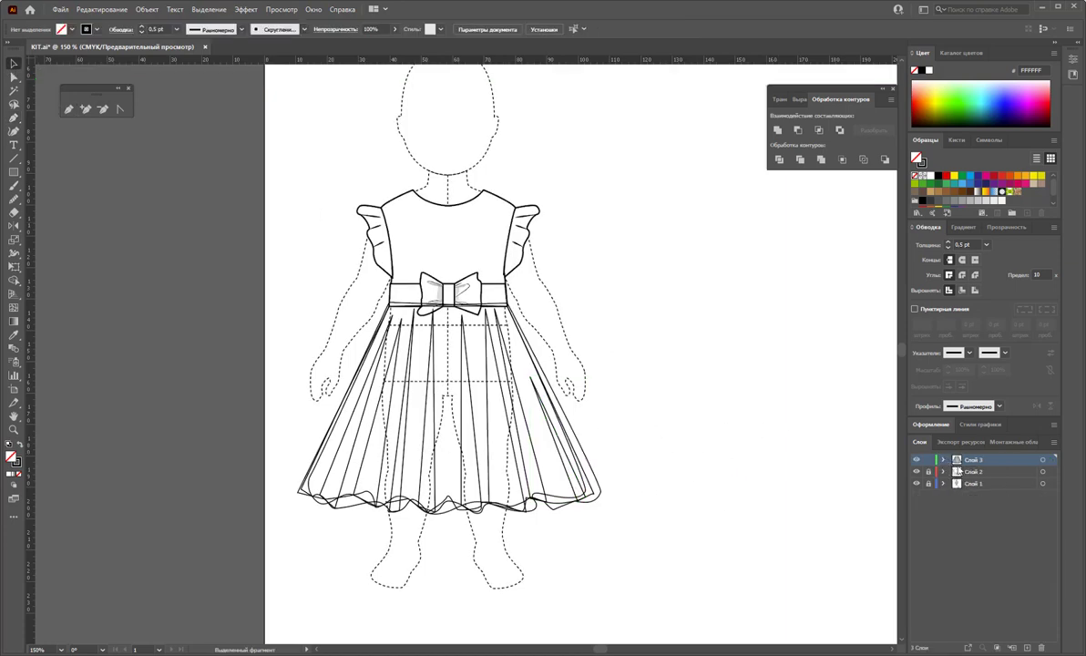
left_click_drag(973, 460, 966, 478)
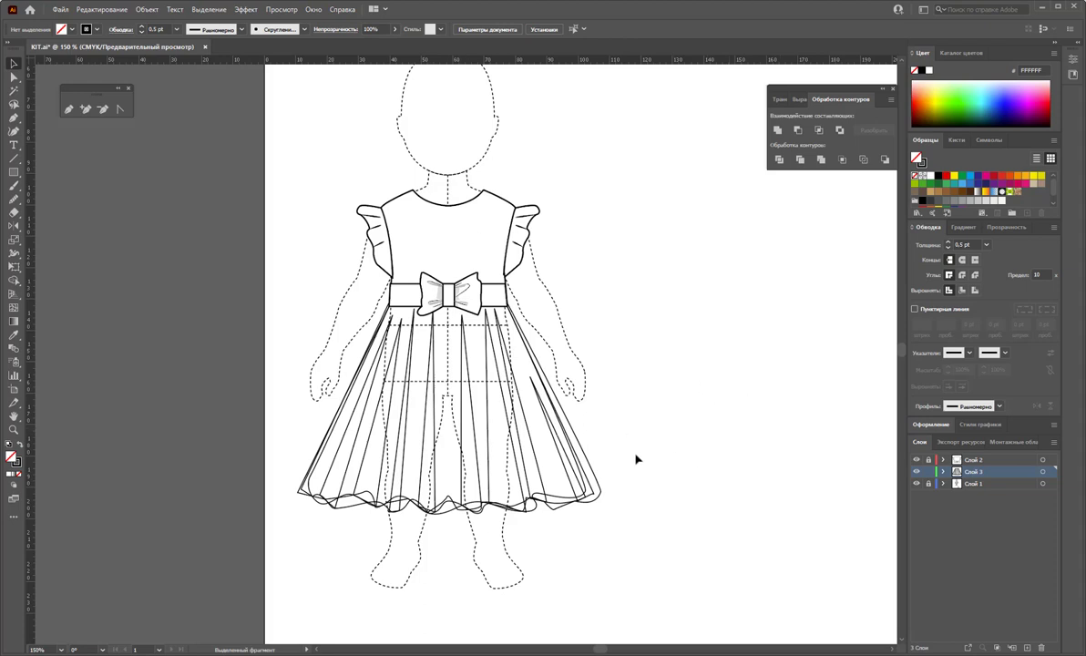
left_click_drag(659, 479, 286, 495)
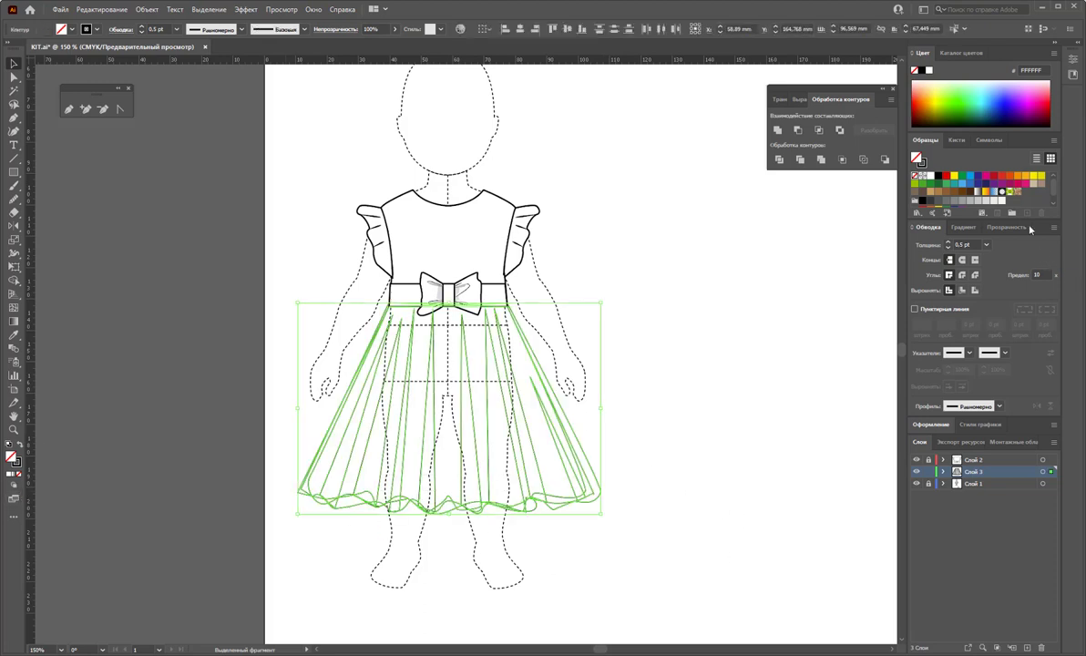
left_click(938, 192)
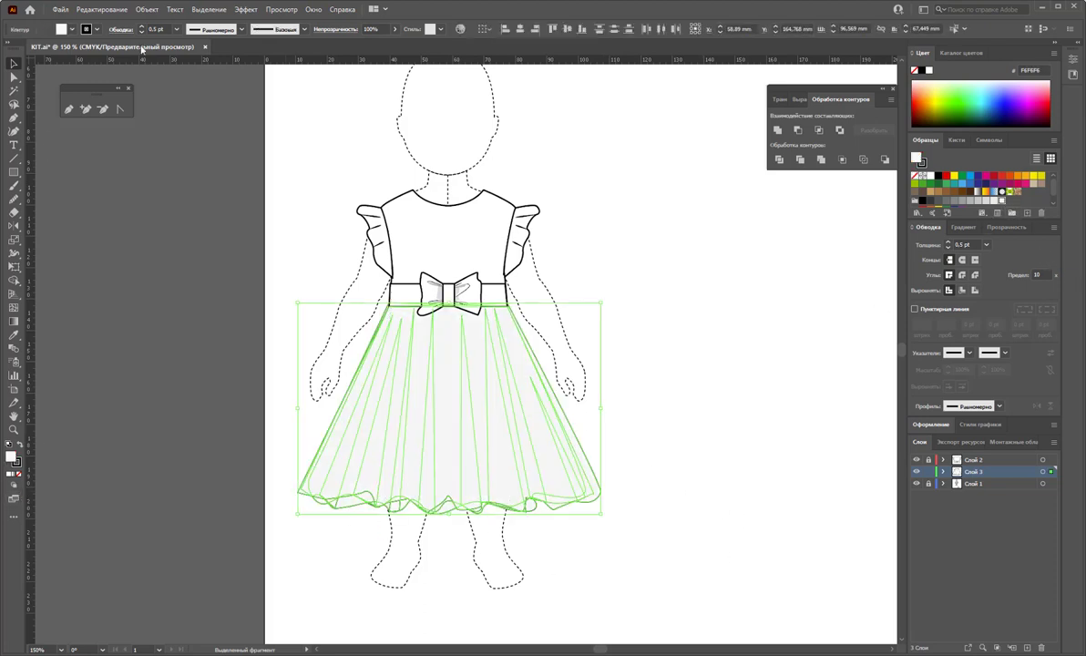
left_click(394, 29)
left_click_drag(395, 43, 362, 43)
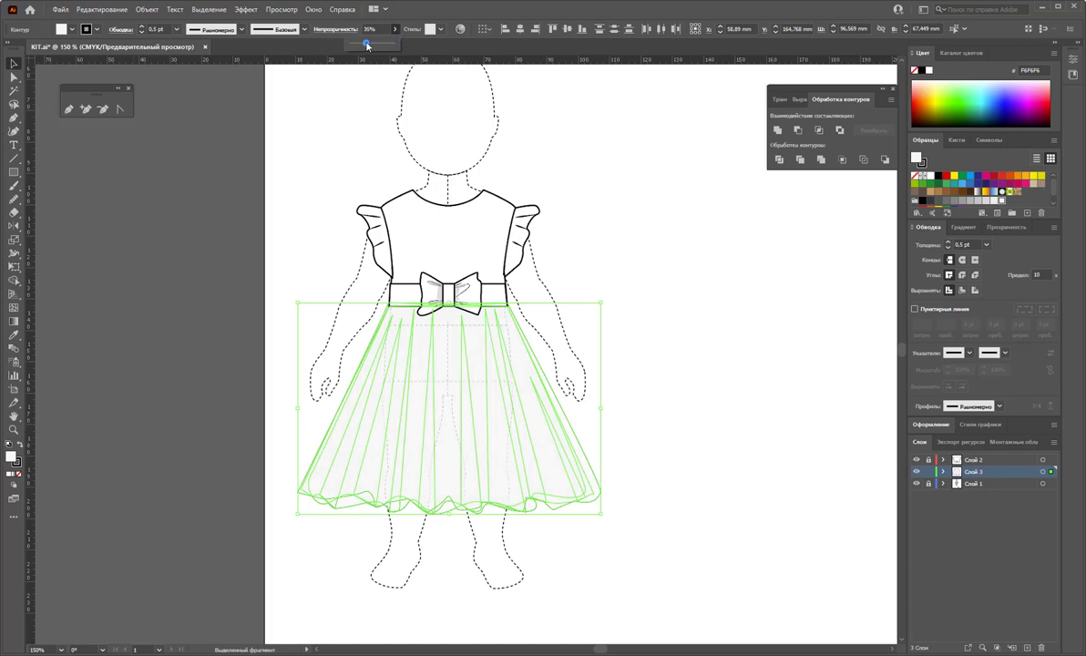
left_click(666, 362)
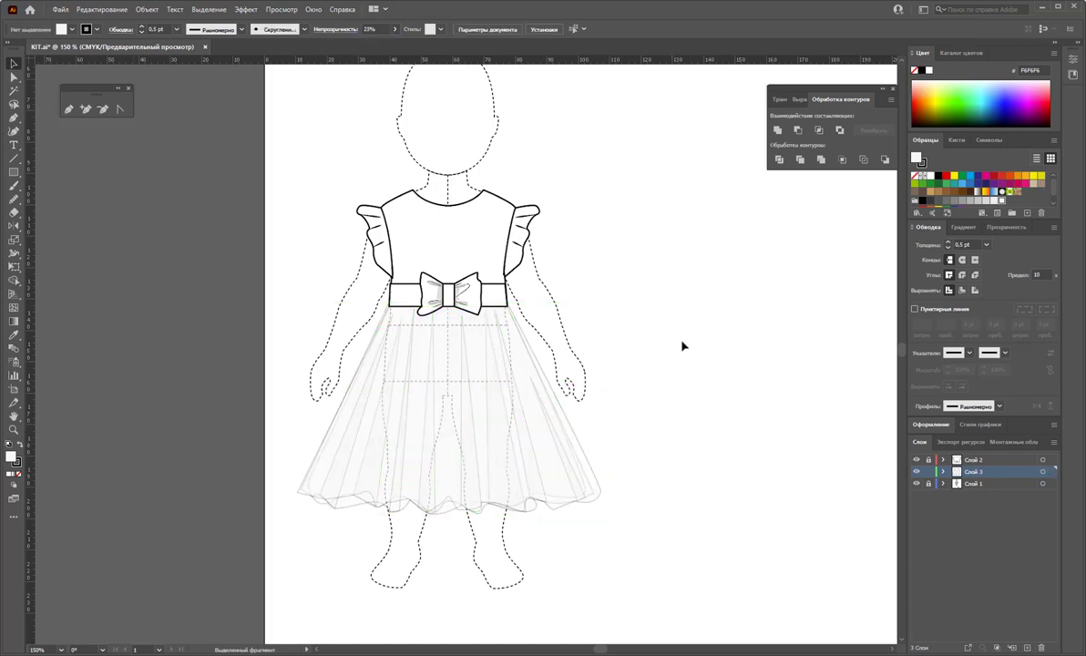
key("ctrl+a")
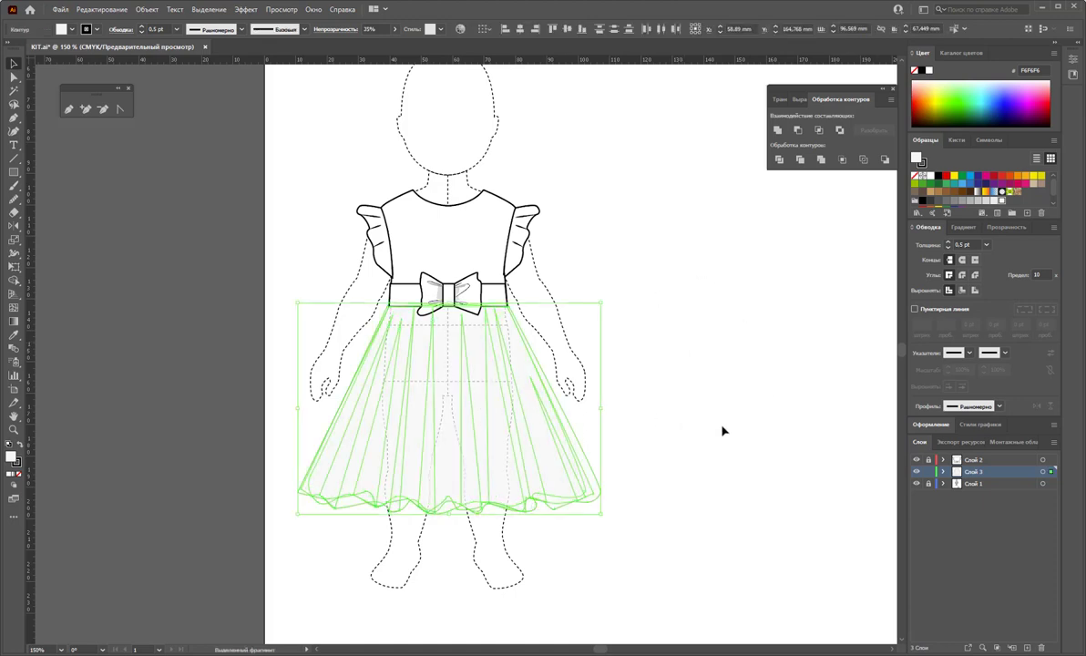
Step: Set the outer skirt outline's fill to None, then zoom out to view the whole page
left_click(802, 435)
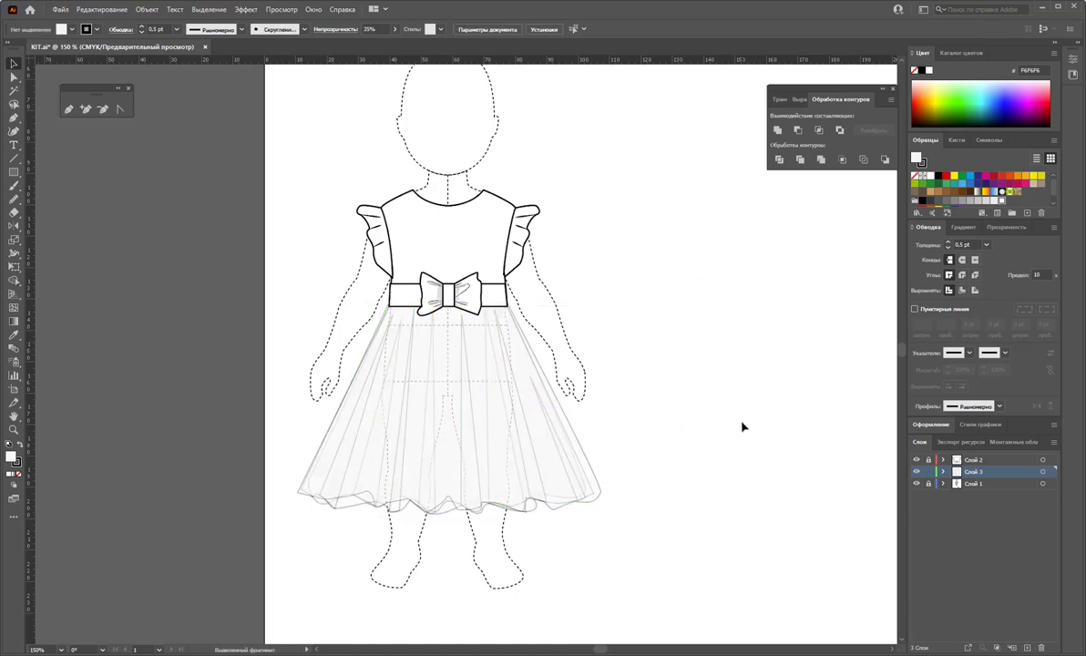
left_click(592, 468)
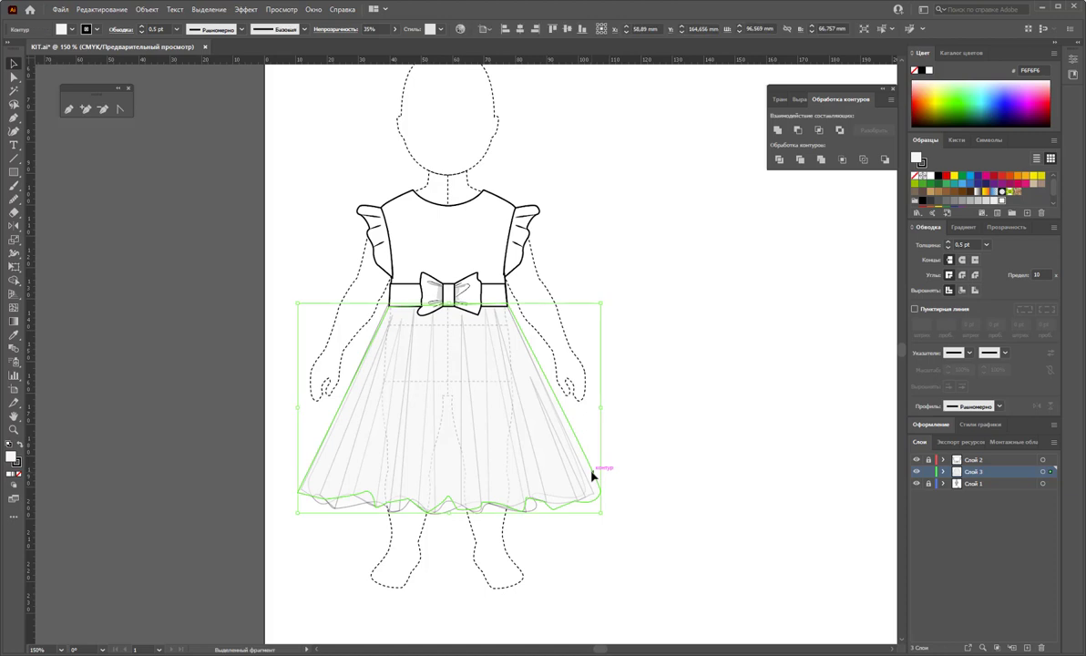
key("a")
key("v")
left_click(18, 475)
left_click(395, 29)
left_click(687, 330)
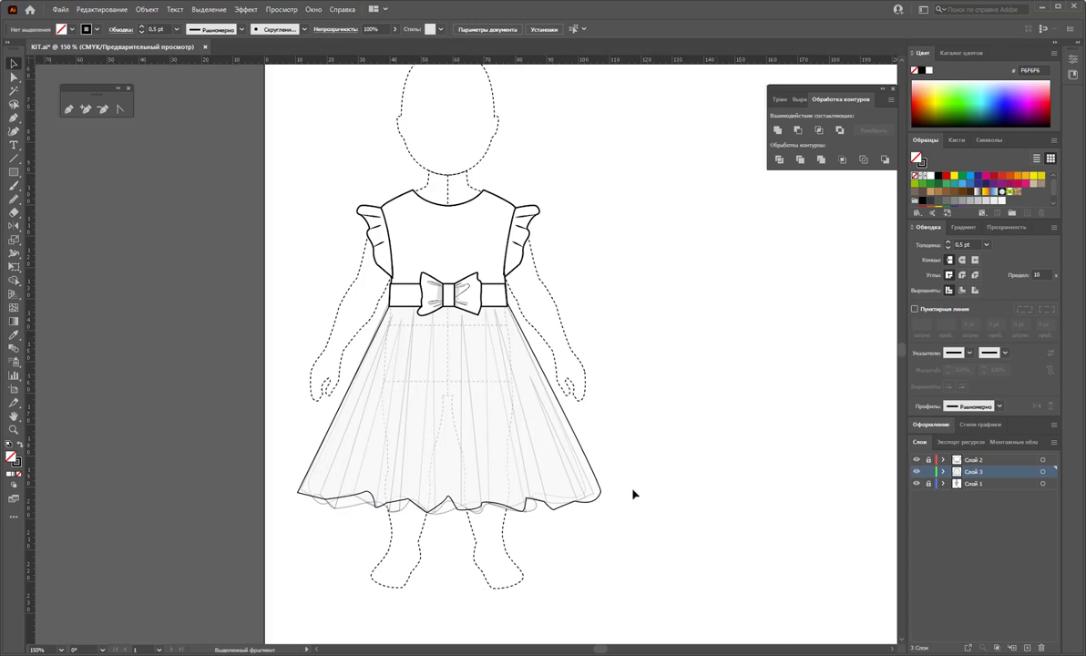
key("z")
left_click(625, 436, "alt")
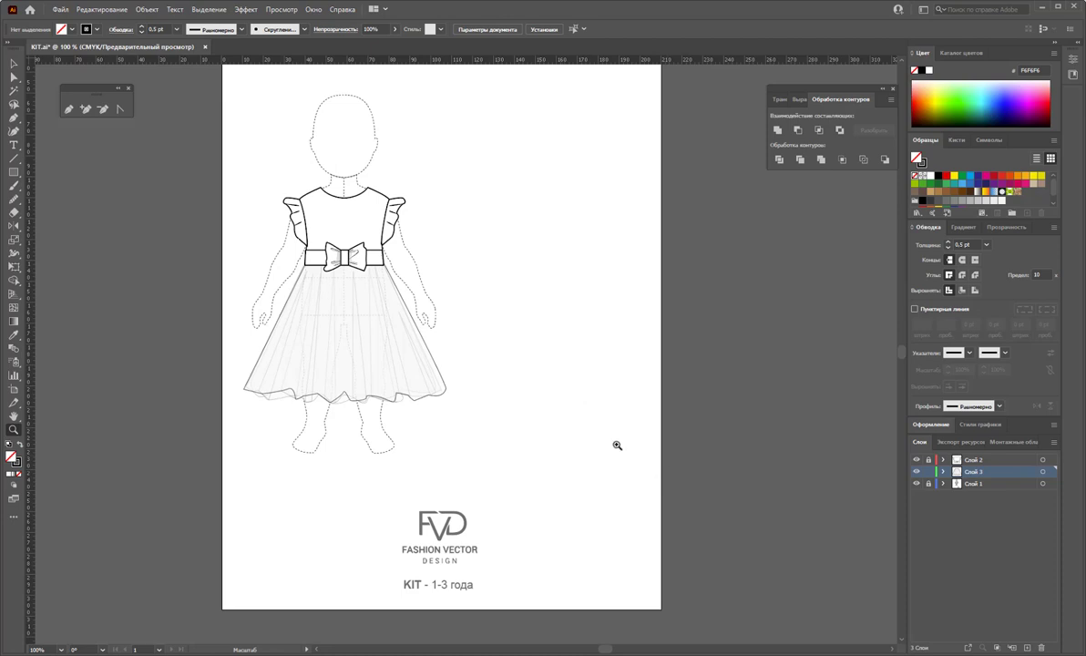
Step: Select every path of the dressed figure and Alt-drag a copy to the right of the original
scroll(616, 446, "up", 1)
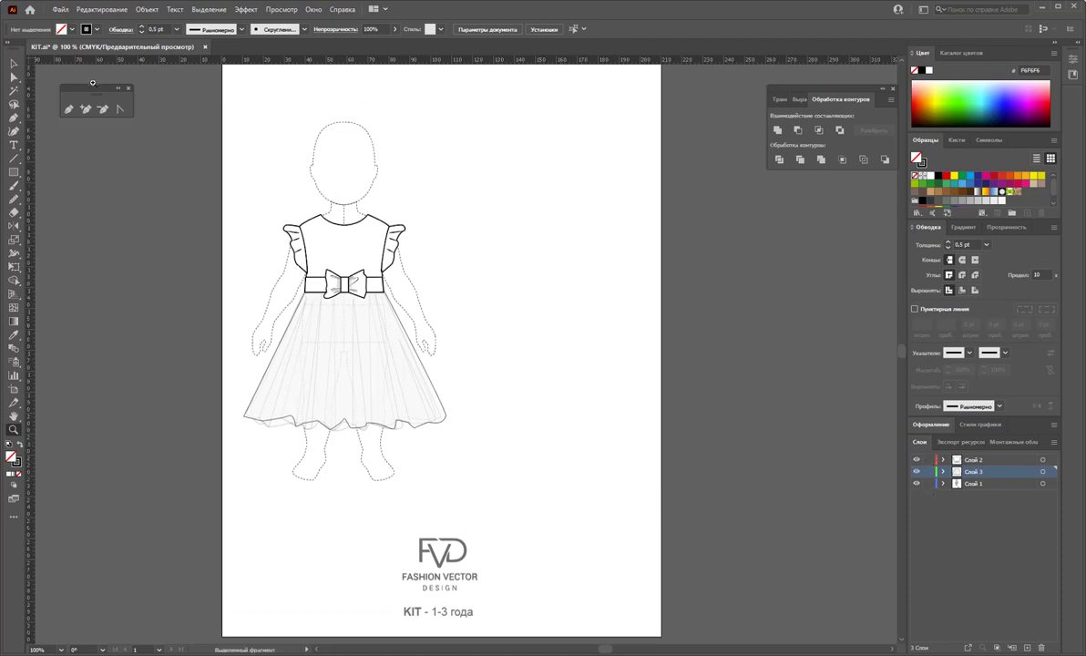
key("a")
left_click_drag(228, 106, 453, 484)
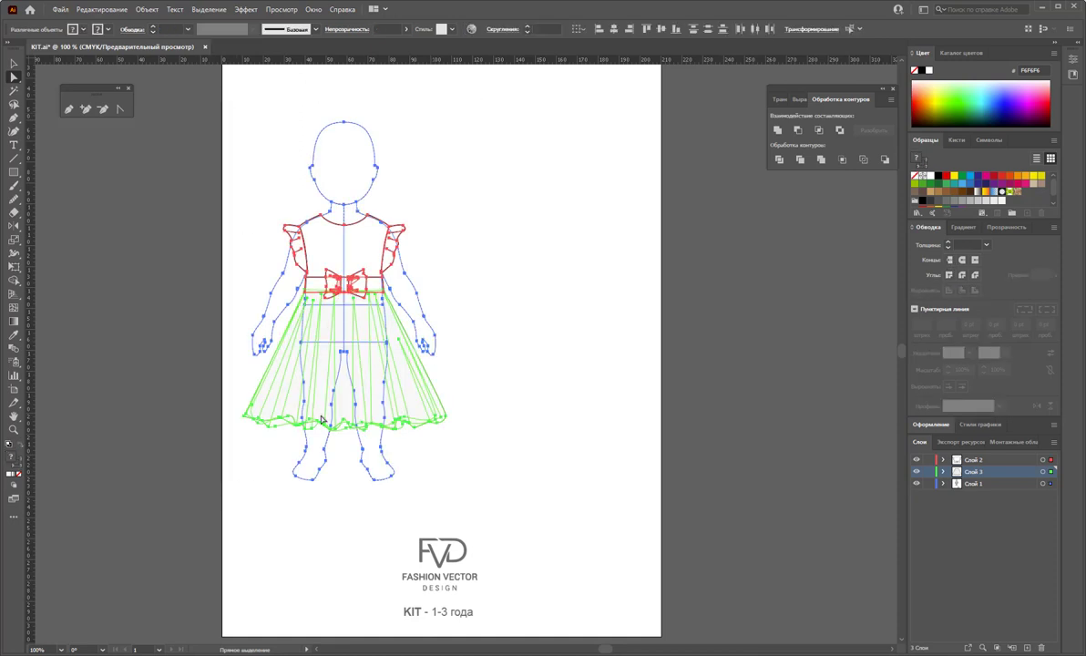
left_click(14, 63)
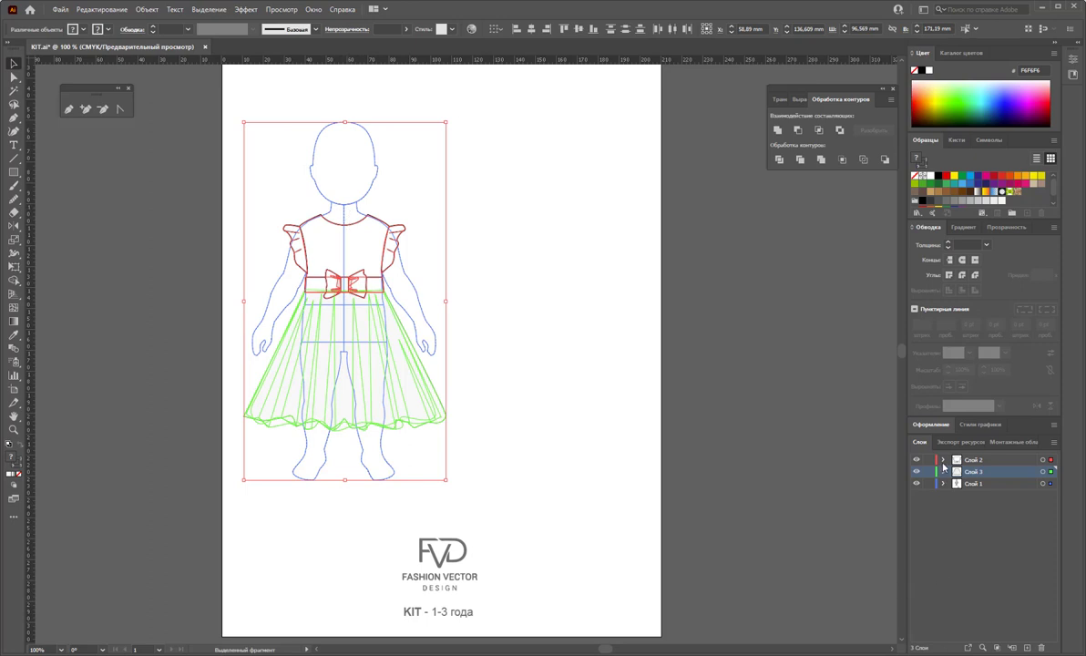
mouse_move(339, 292)
left_mouse_down()
mouse_move(538, 325)
mouse_move(562, 310)
left_mouse_up()
Step: Widen the artboard's right edge to a width of 217.42 mm
left_click(352, 514)
left_click(14, 392)
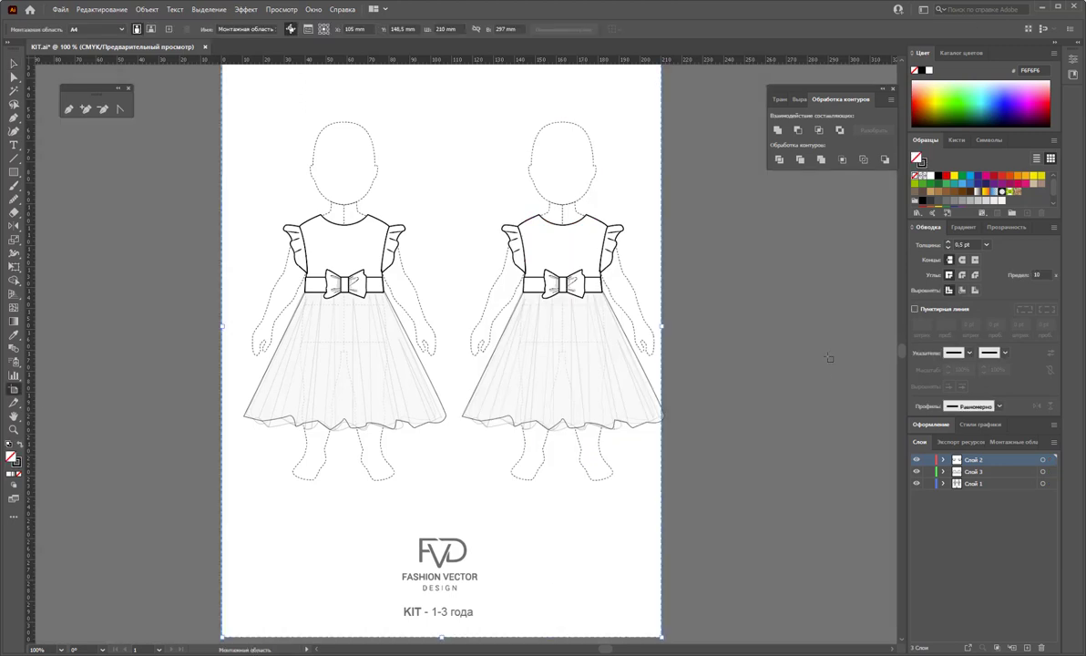
left_click_drag(663, 325, 677, 326)
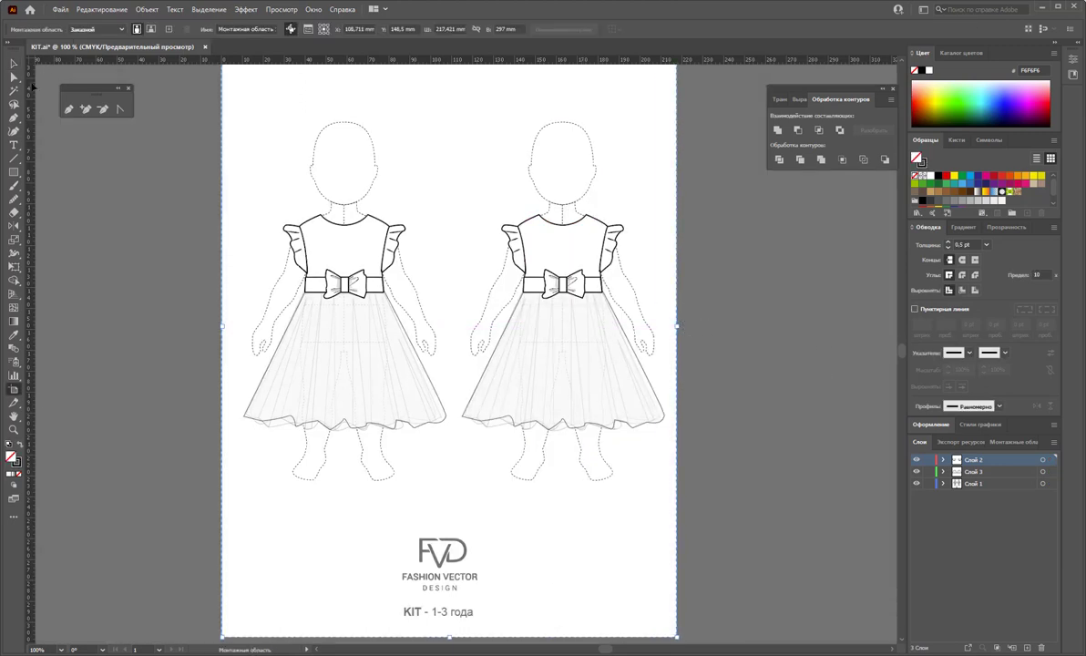
Step: Nudge both dressed figures slightly left to fit the page, then select the right dress's skirt
left_click(14, 76)
left_click_drag(235, 98, 724, 519)
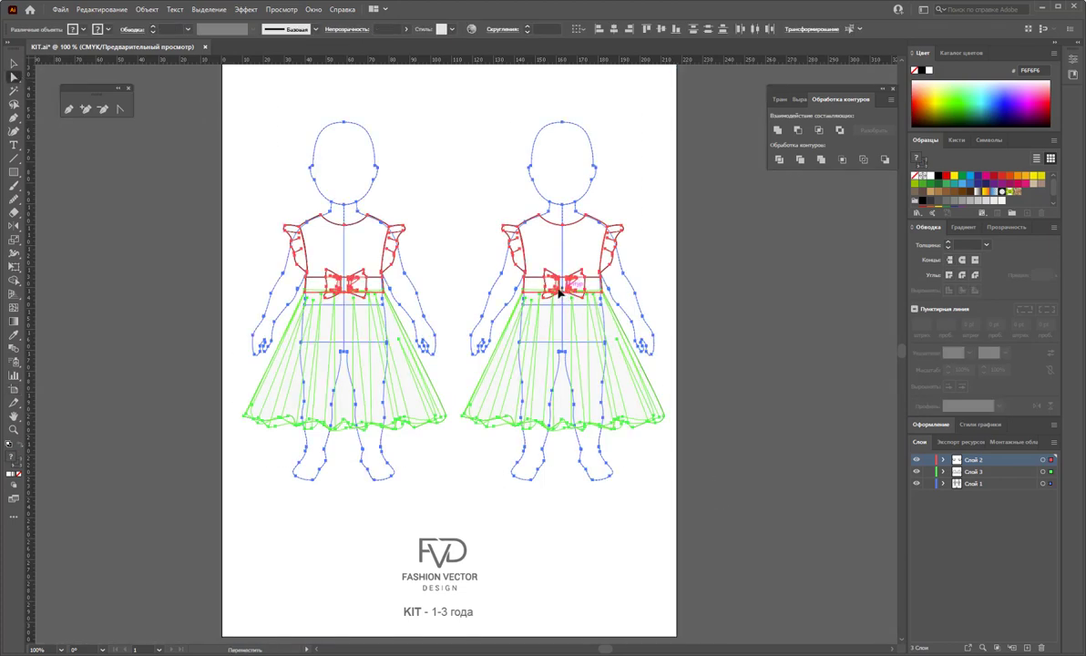
left_click_drag(565, 294, 557, 296)
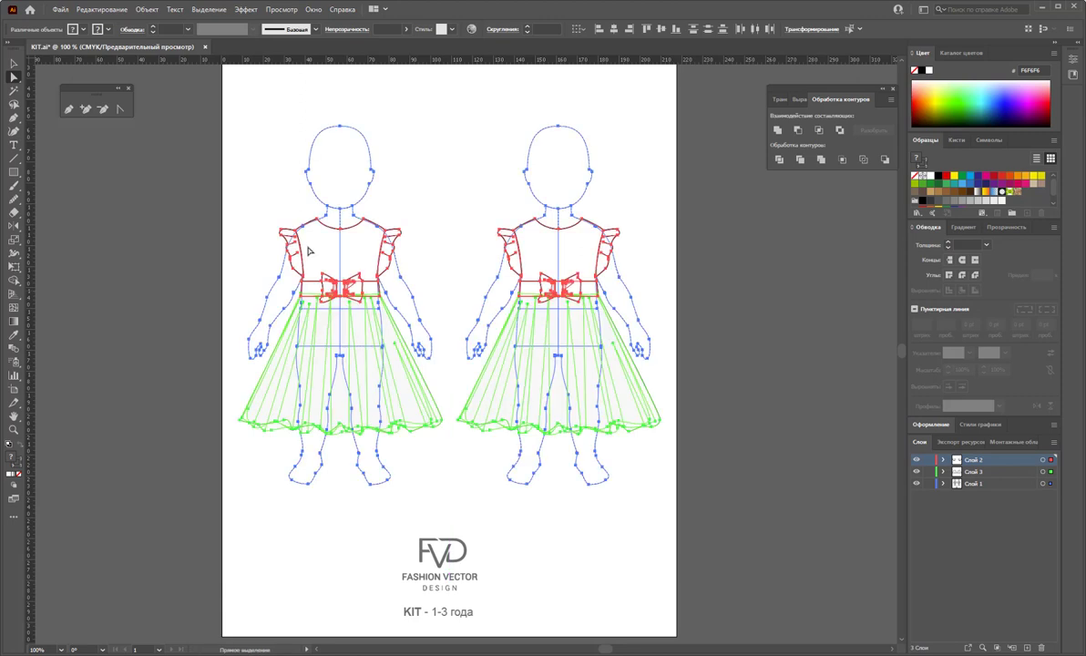
key("v")
left_click(88, 354)
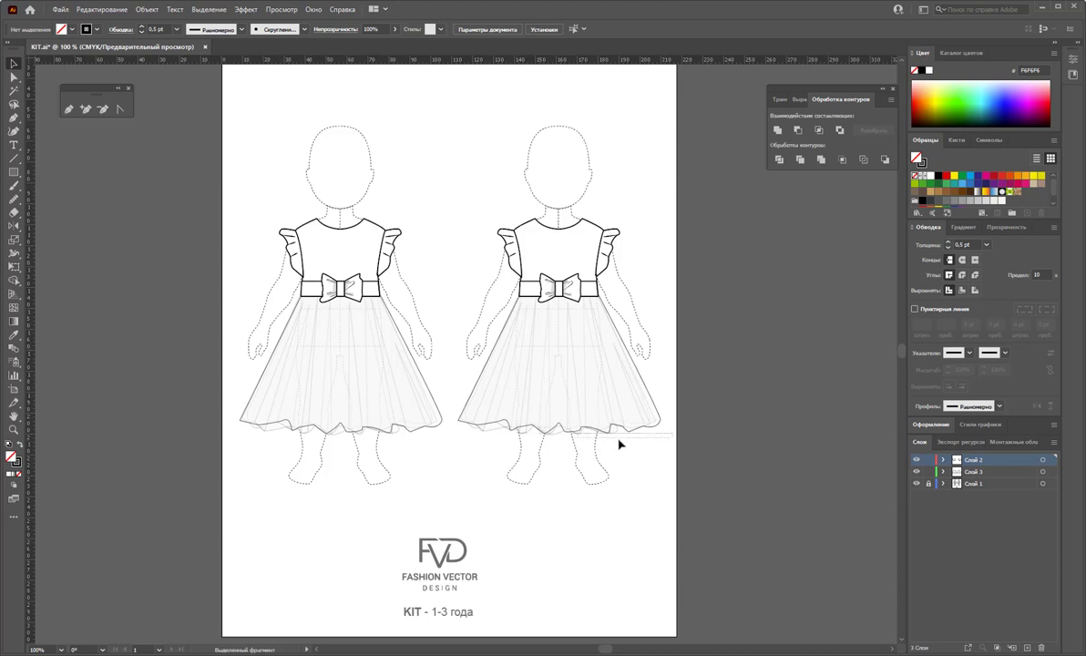
left_click(483, 418)
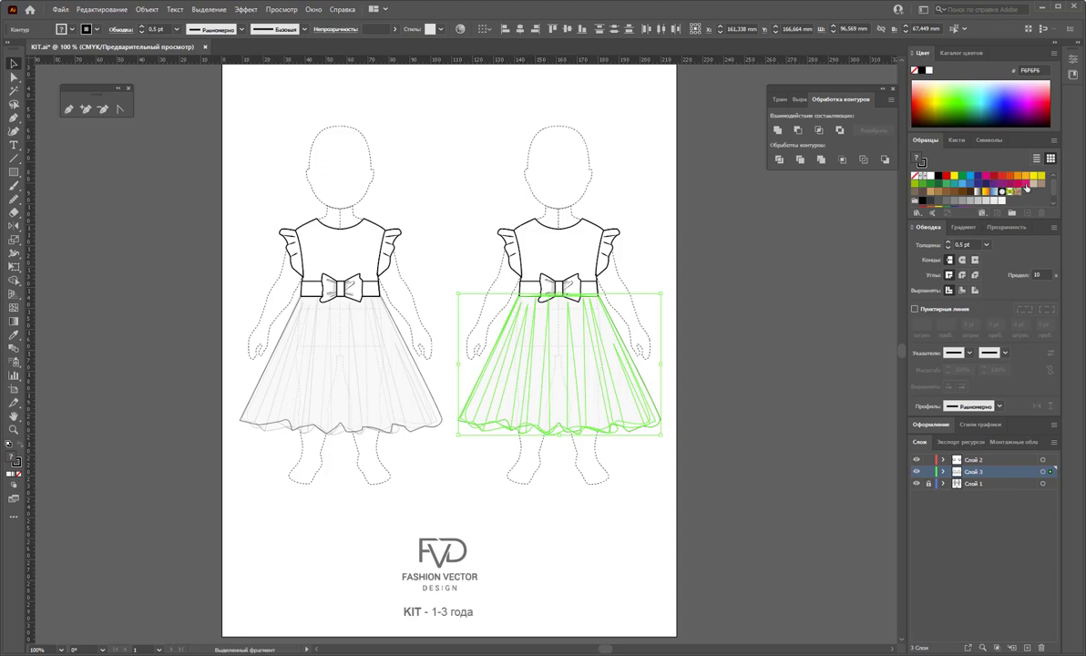
Step: Fill the selected skirt with a pink swatch, then adjust it to a light peach
left_click(1025, 184)
double_click(10, 455)
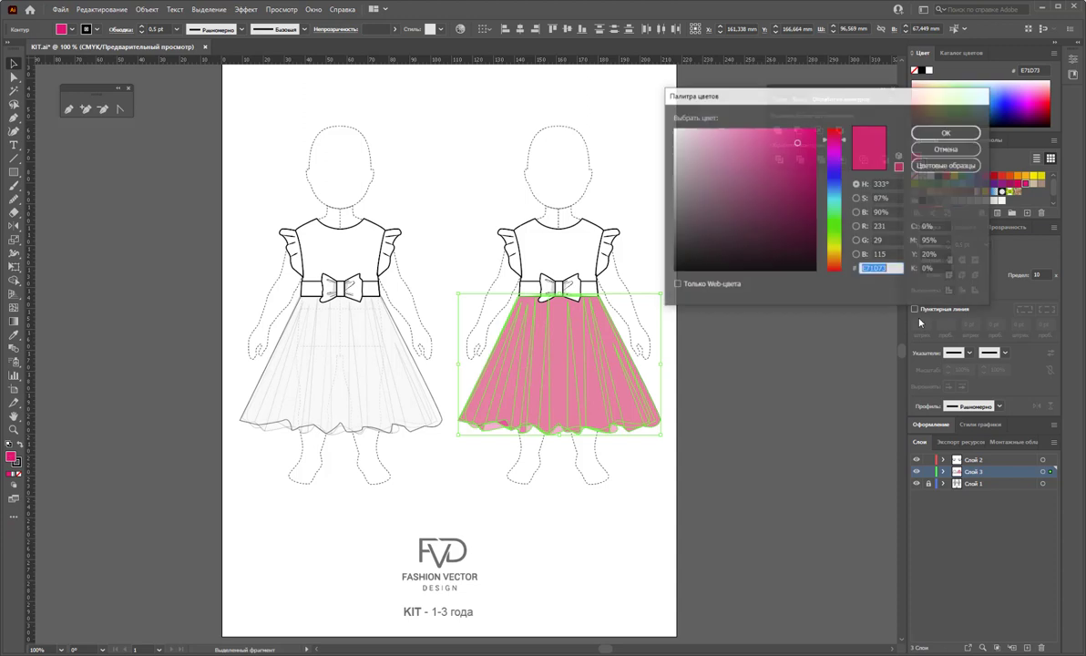
left_click(727, 139)
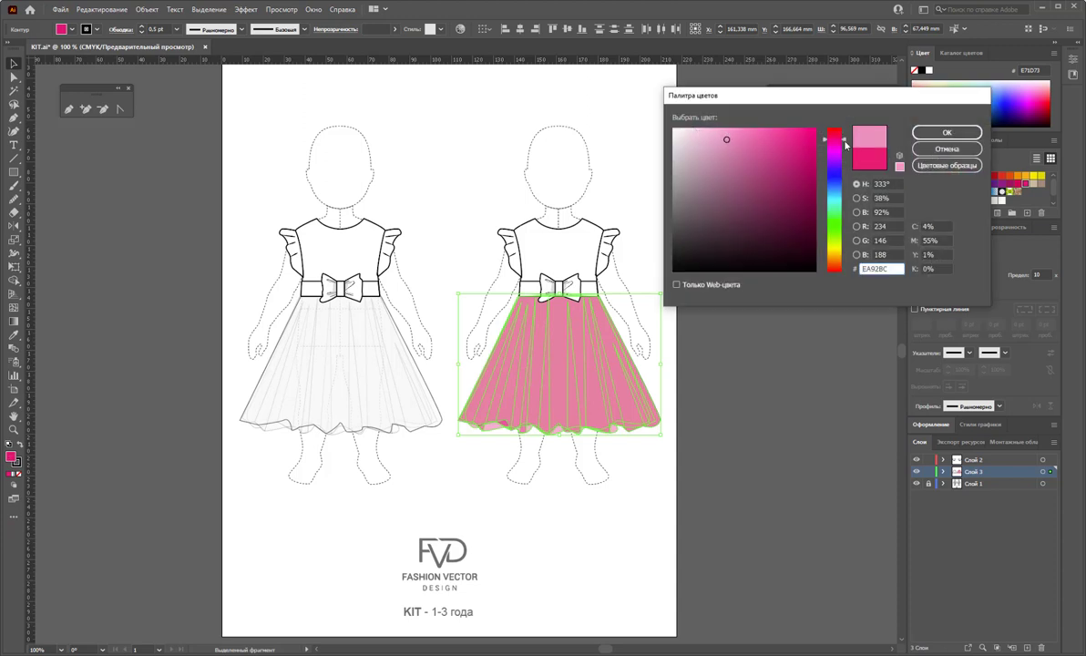
left_click_drag(834, 141, 841, 264)
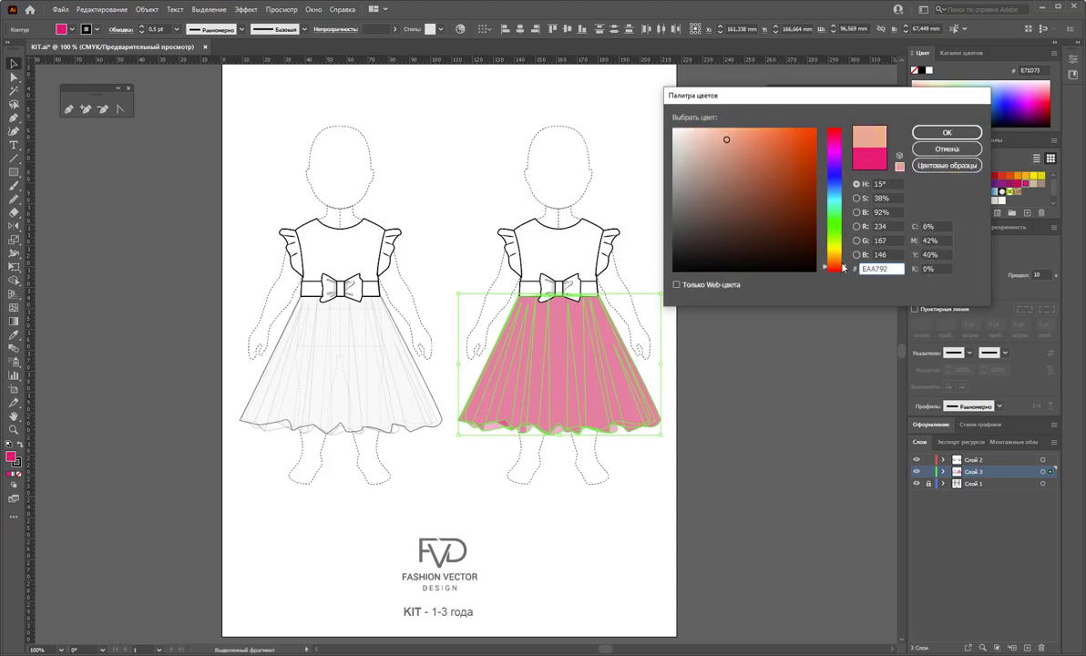
left_click(948, 133)
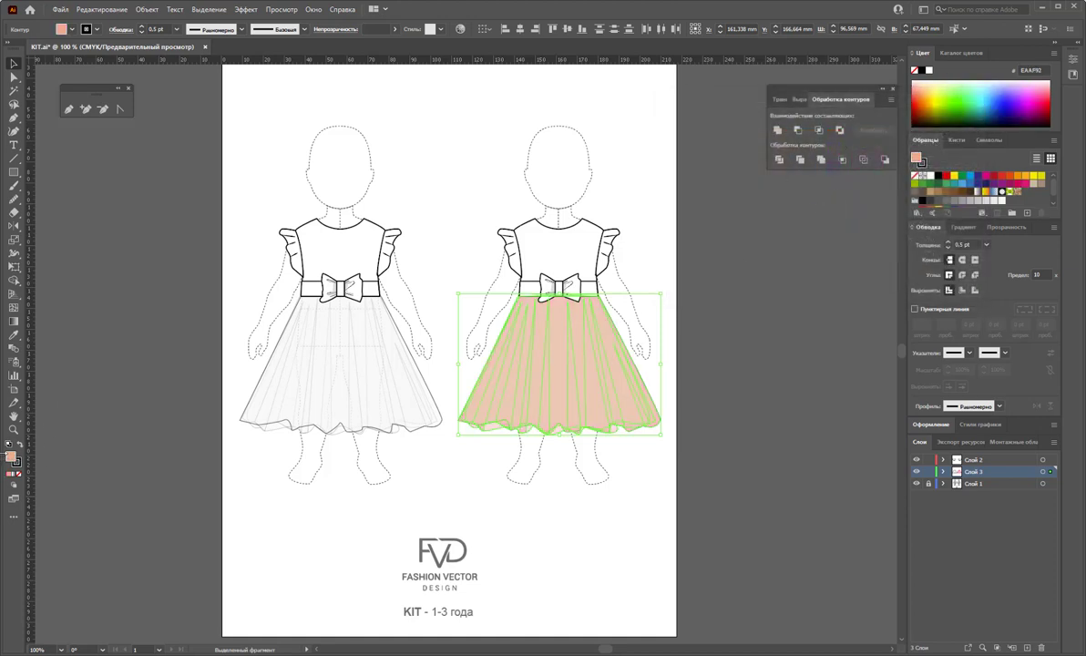
Step: Darken the skirt fill slightly and shift its hue to a dusty pink
double_click(16, 460)
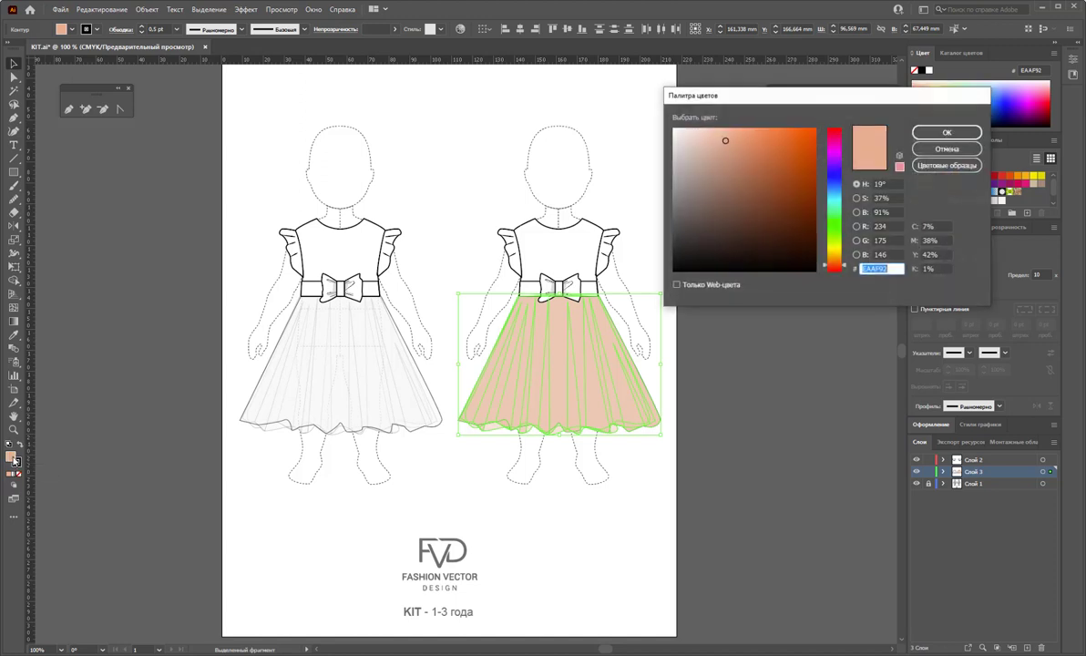
left_click_drag(726, 140, 726, 149)
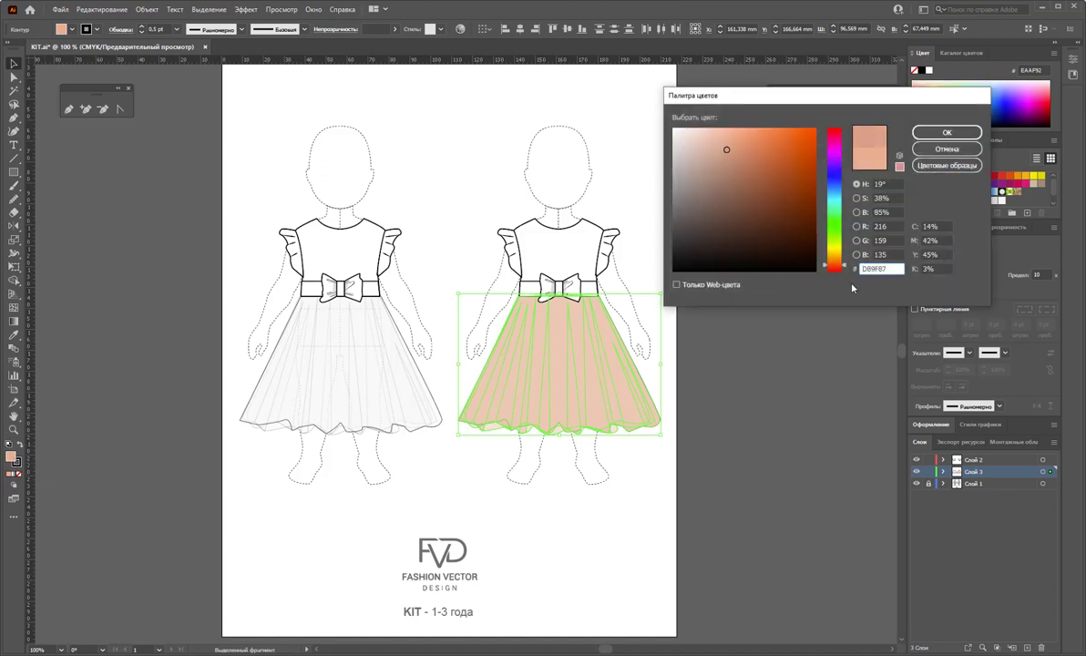
left_click_drag(834, 263, 834, 270)
left_click(920, 134)
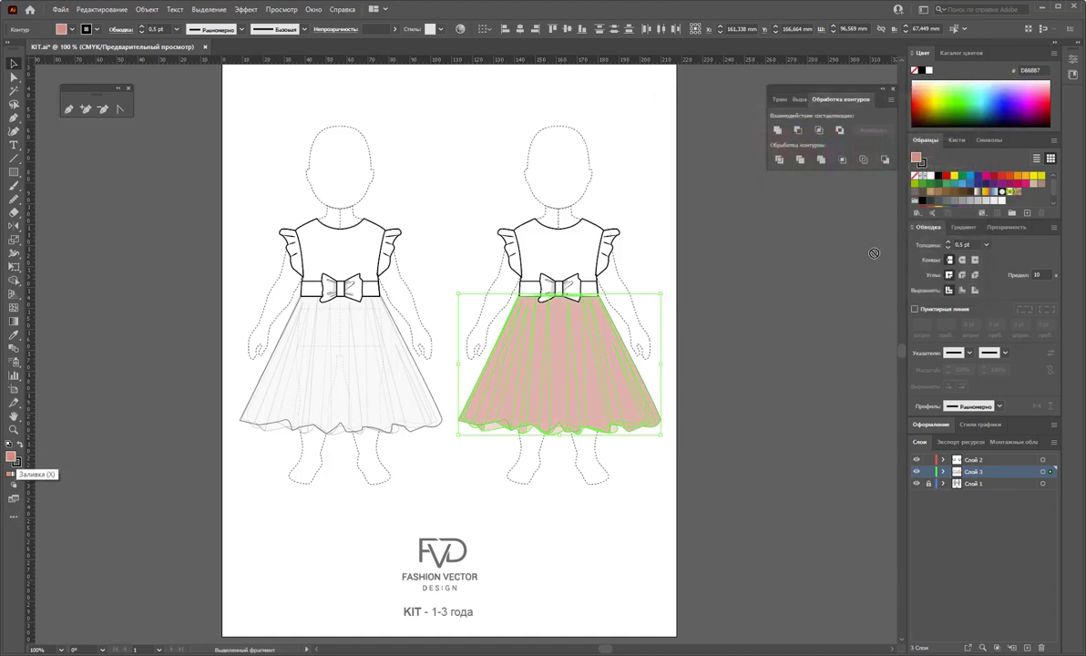
Step: Try removing the fill from the white tulle layer, then undo it
left_click(755, 305)
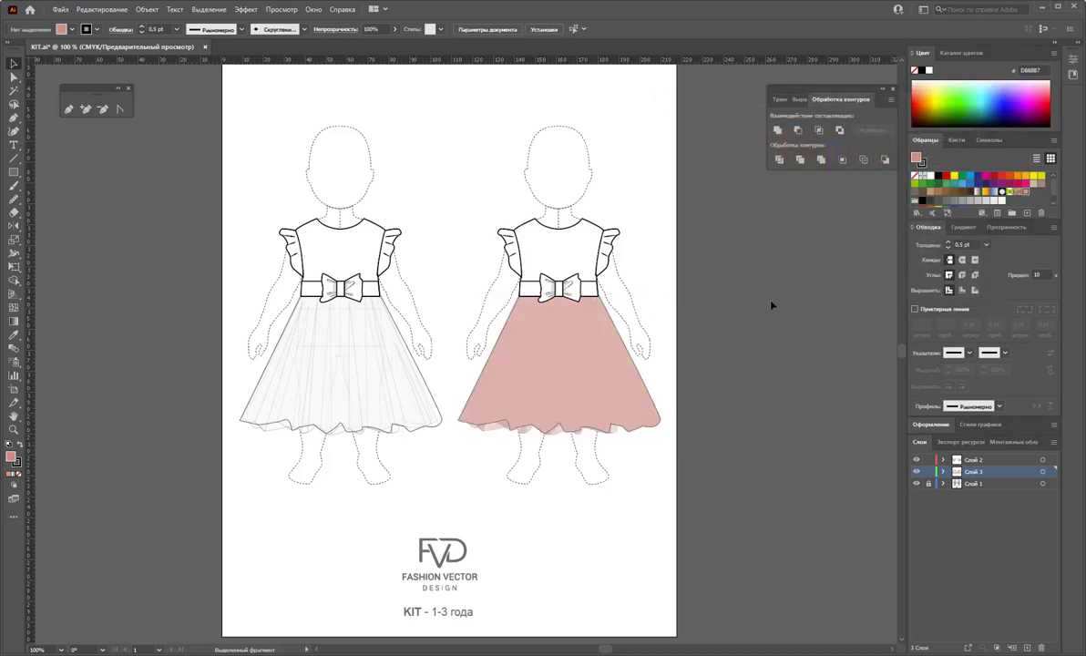
left_click(517, 402)
left_click(19, 474)
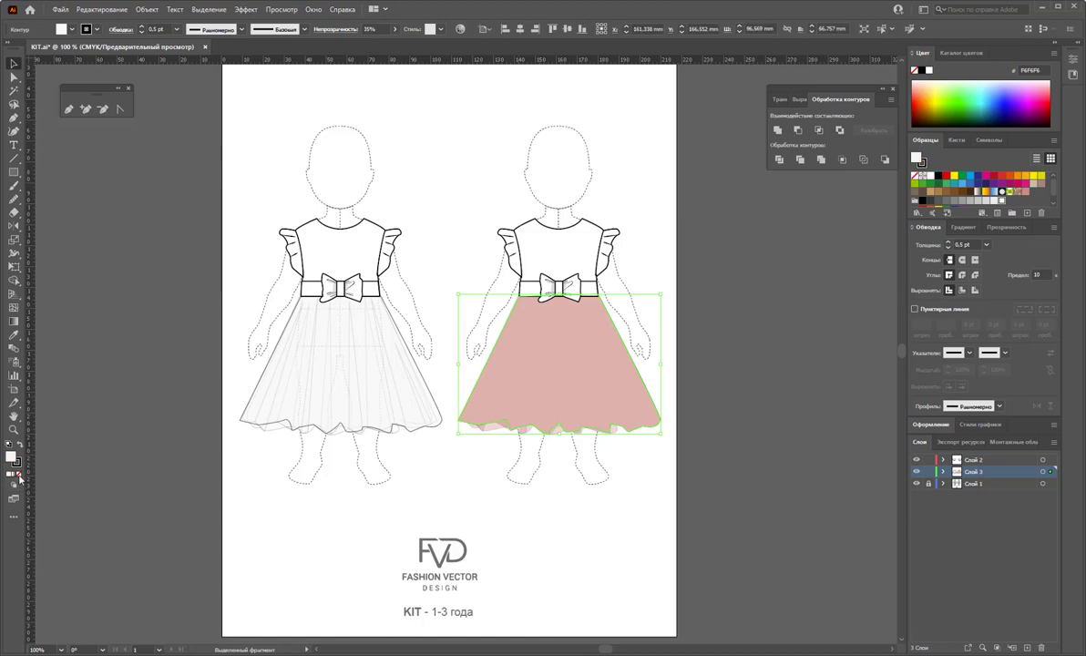
key("ctrl+z")
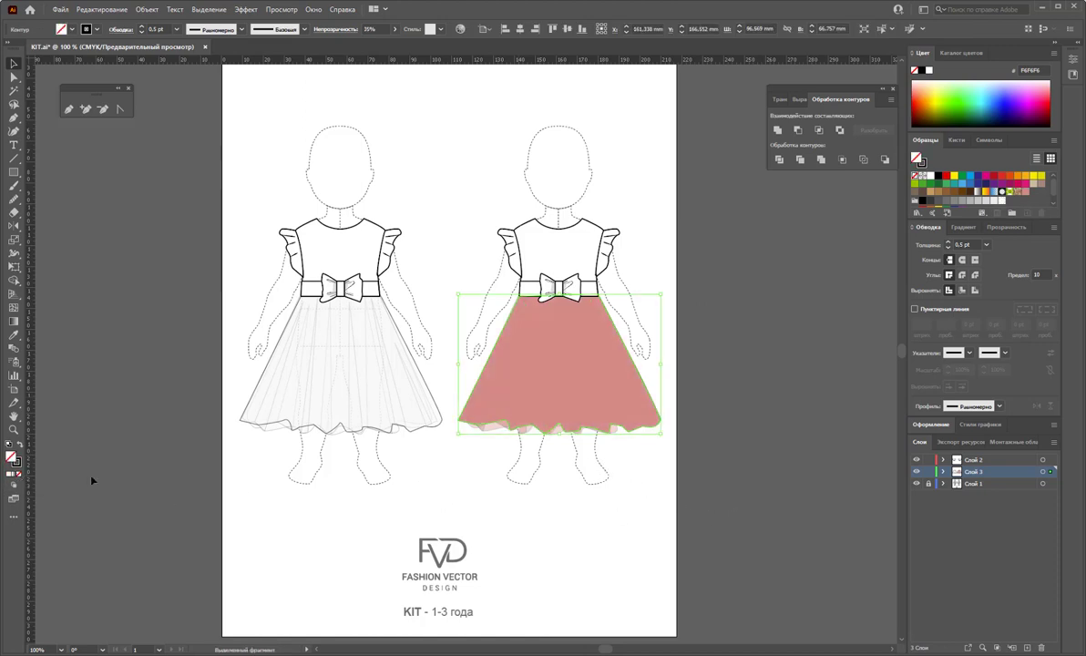
Step: Set the solid pink skirt backing shape's fill to None, then reselect the tulle skirt
left_click(618, 448)
left_click_drag(545, 396, 780, 512)
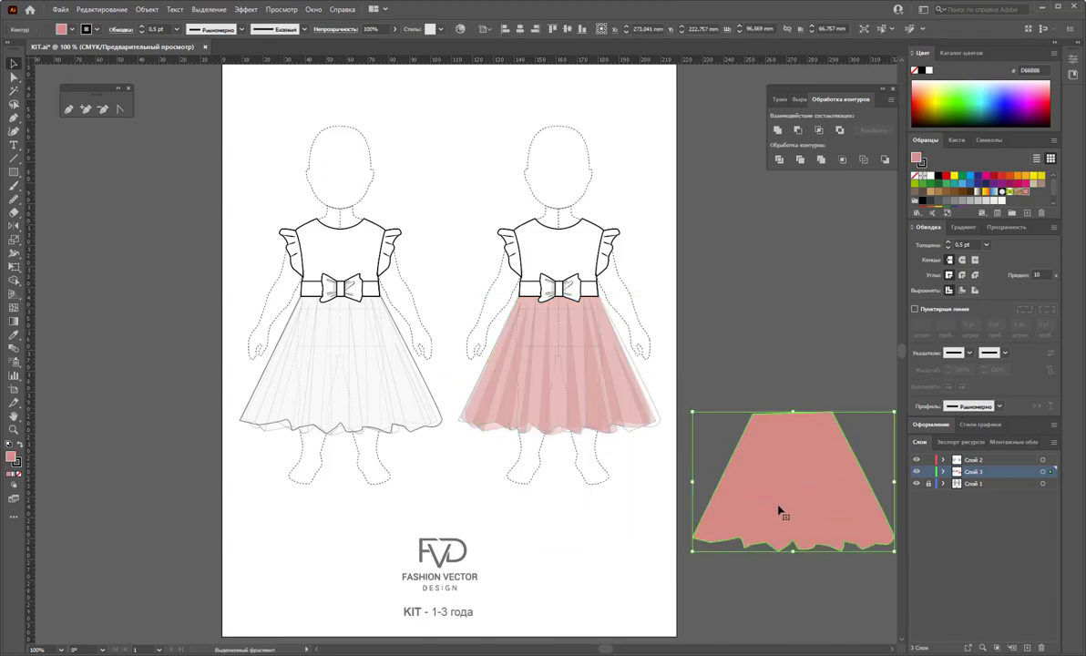
key("ctrl+z")
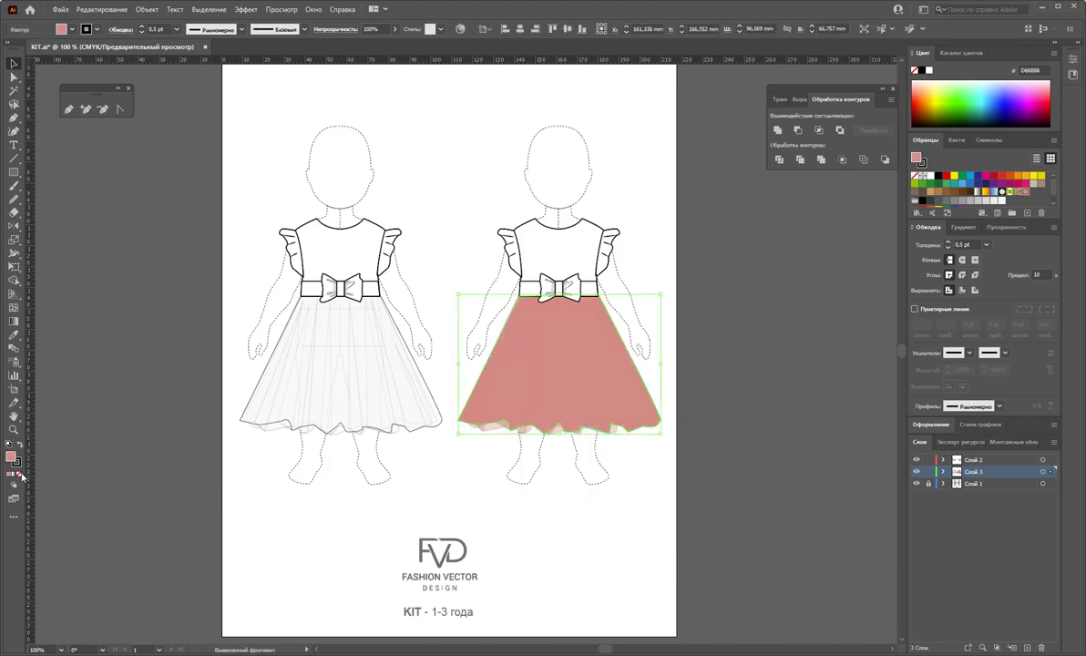
left_click(18, 474)
left_click(255, 506)
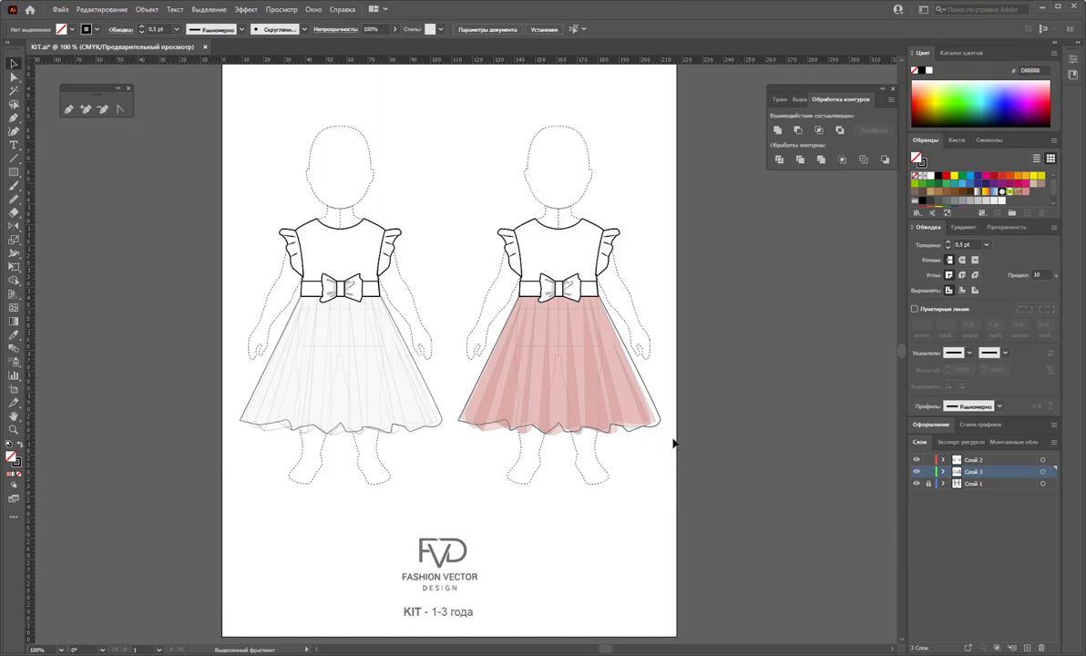
left_click(461, 412)
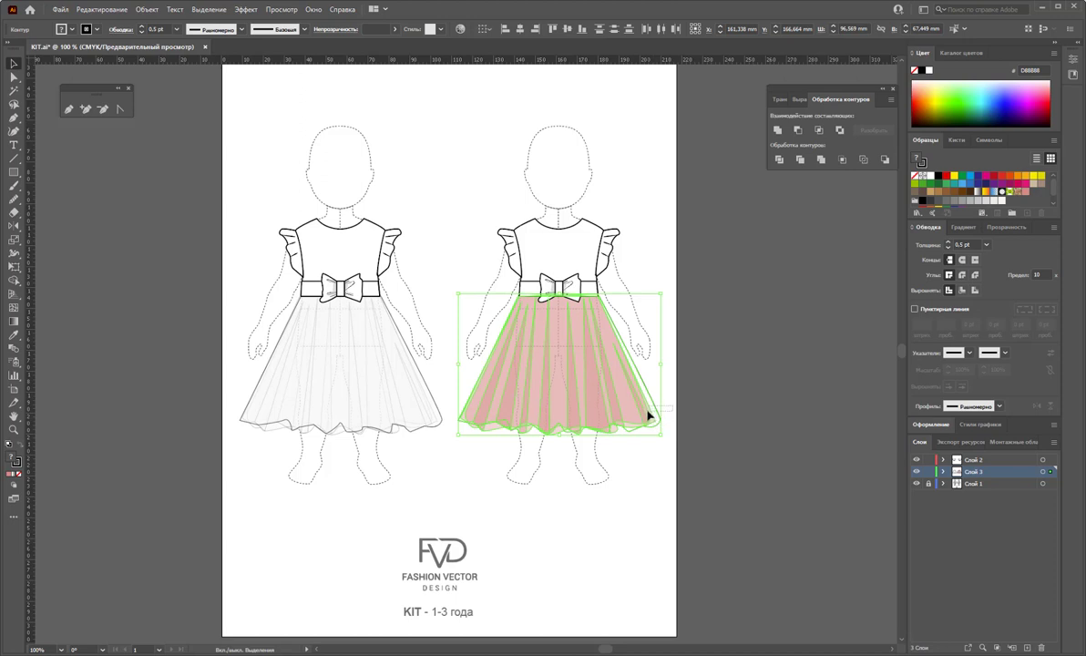
Step: Remove the outline from the pink skirt shape
left_click(649, 417)
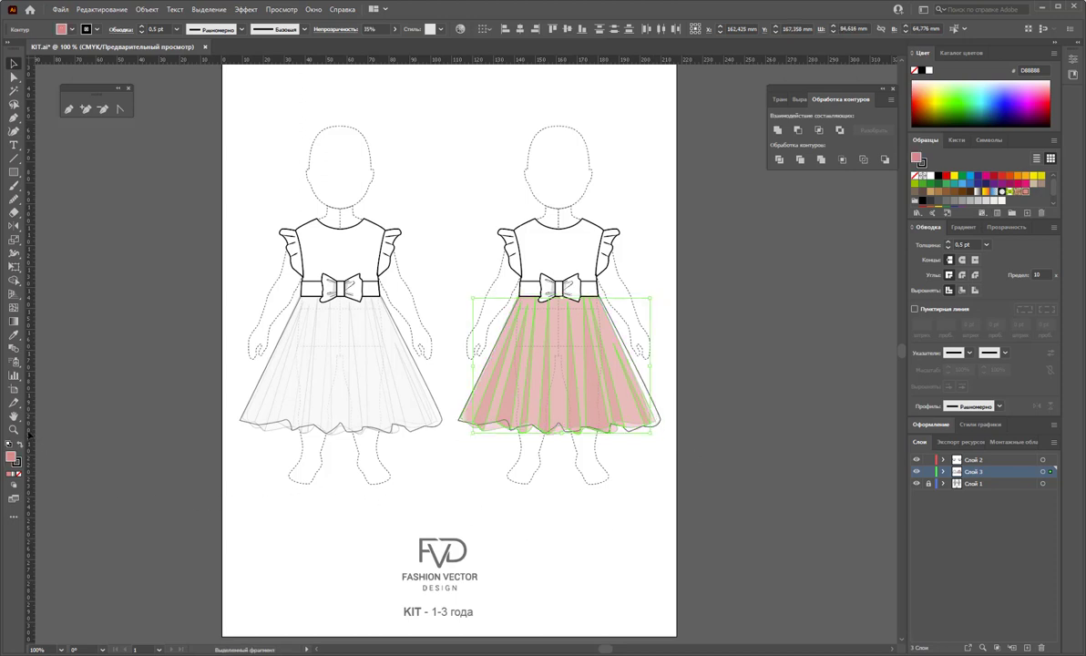
left_click(20, 472)
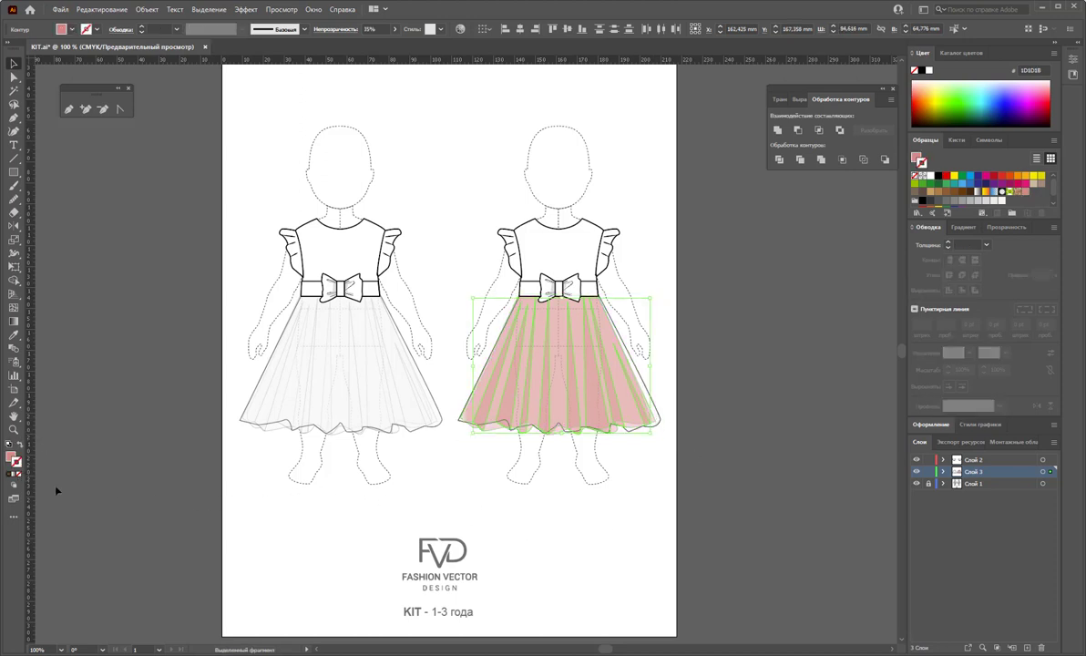
left_click(512, 546)
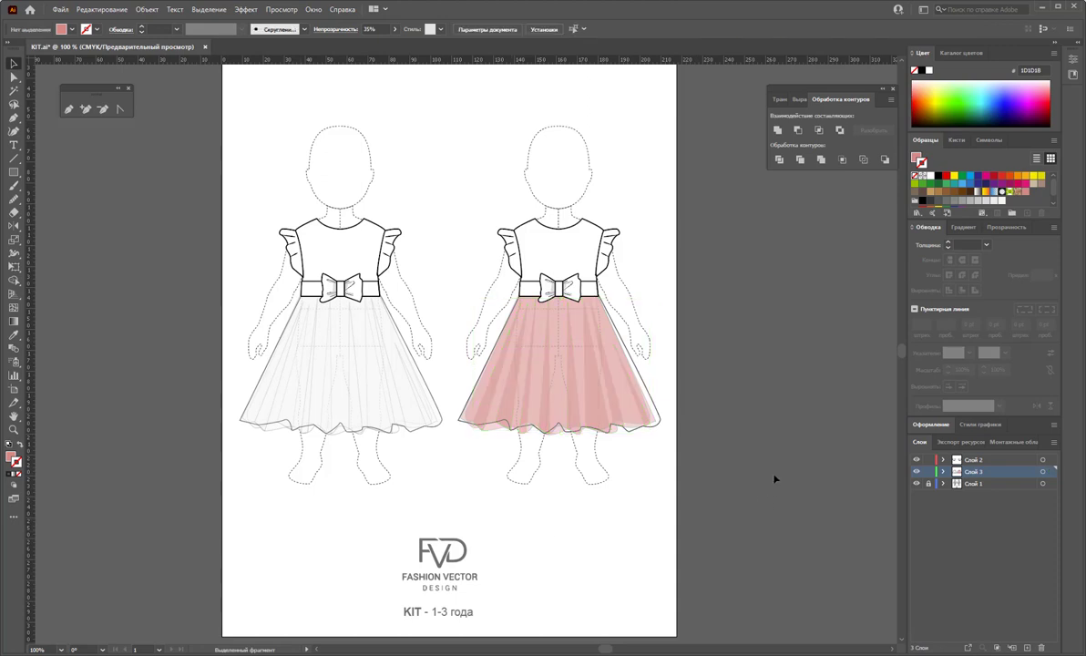
Step: Eyedropper the pink fill onto the skirt path, then deselect
left_click(648, 394)
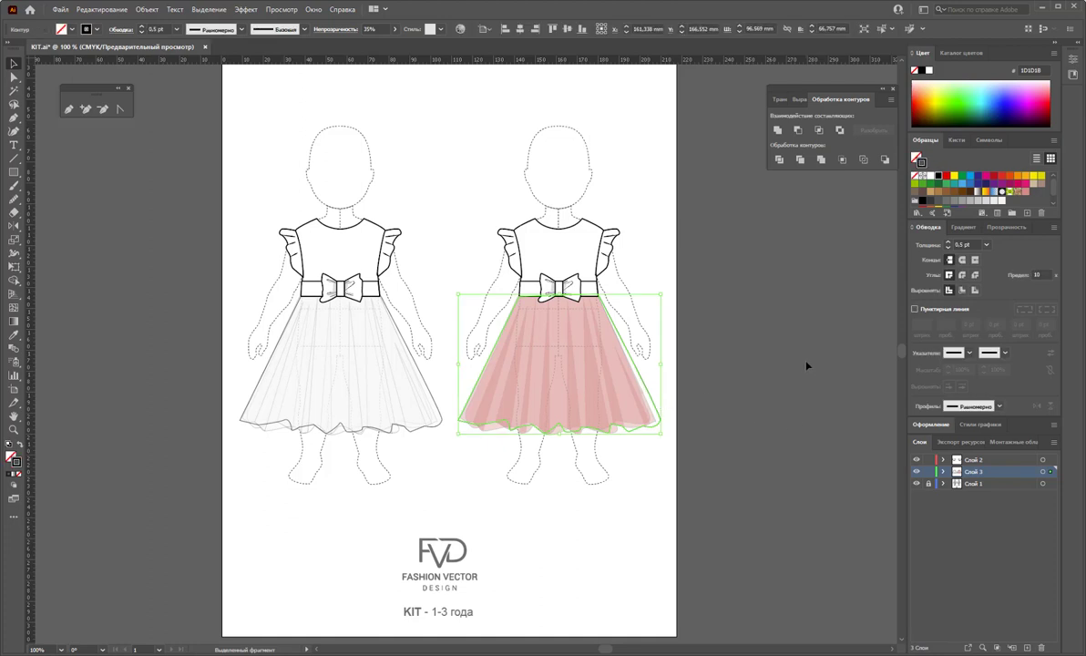
left_click(14, 335)
left_click(594, 379)
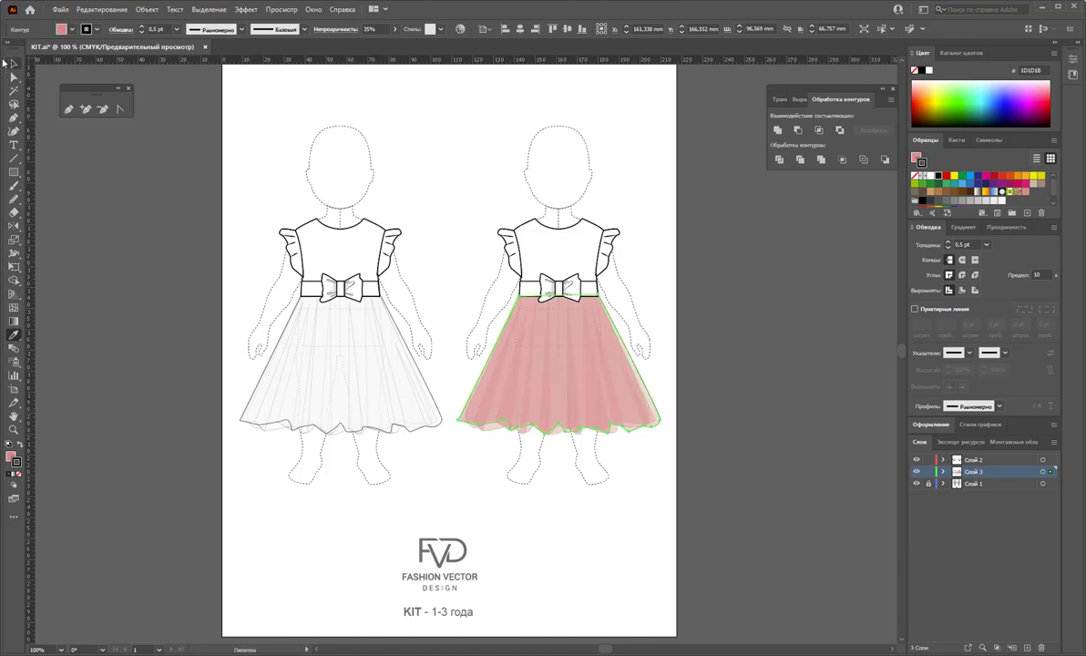
left_click(15, 64)
left_click(746, 509)
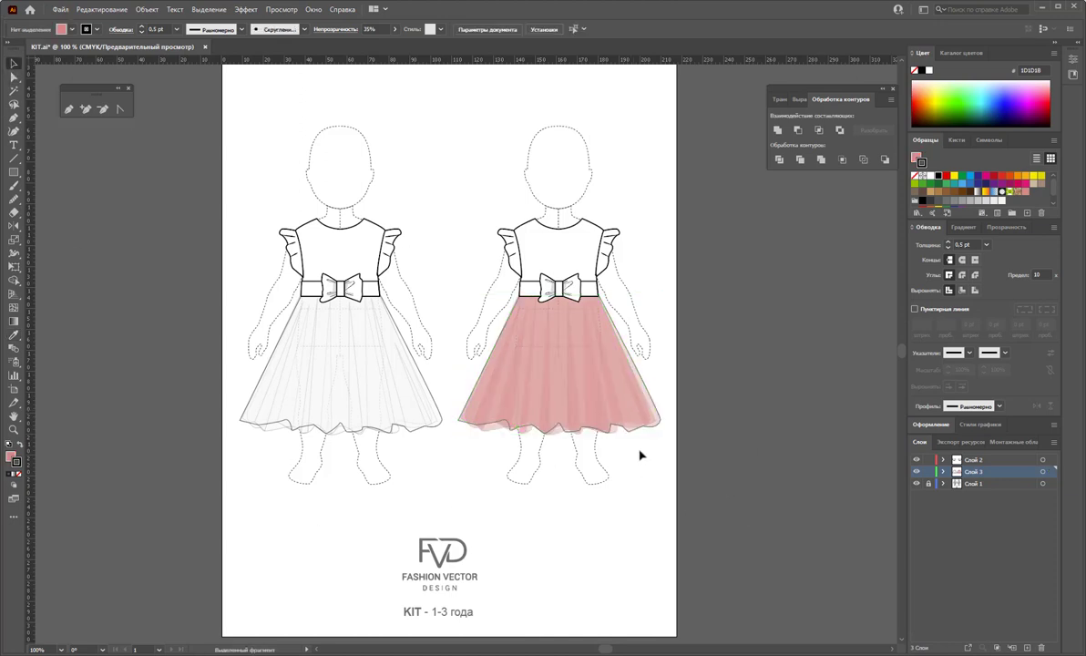
Step: Isolate the pink skirt and drag its layers apart to inspect the tulle shapes
double_click(647, 381)
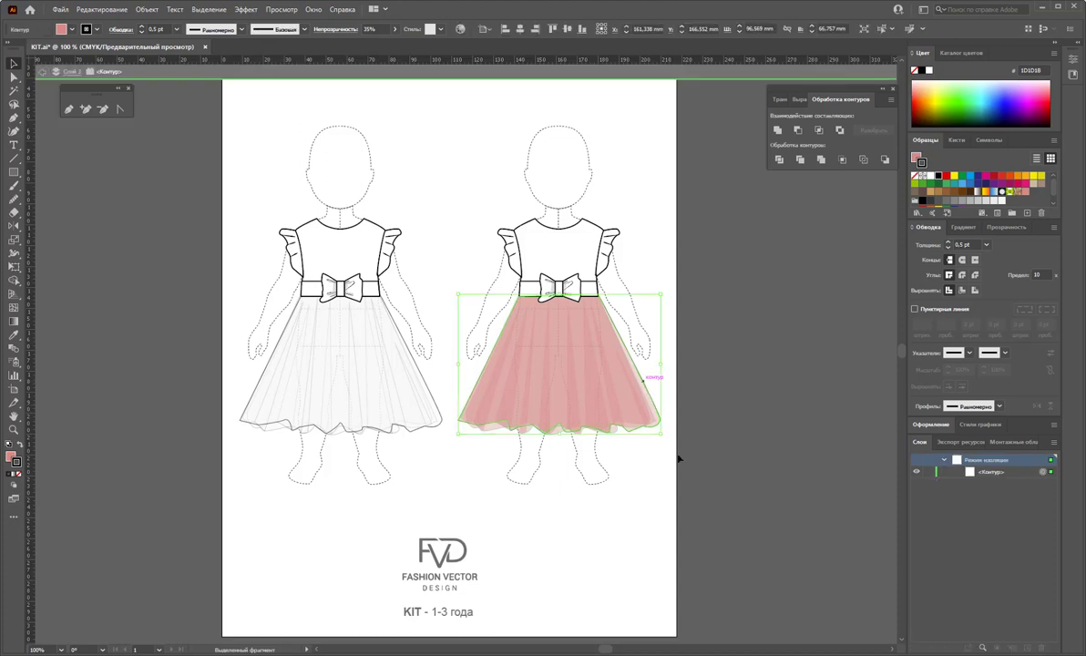
left_click(695, 385)
double_click(692, 384)
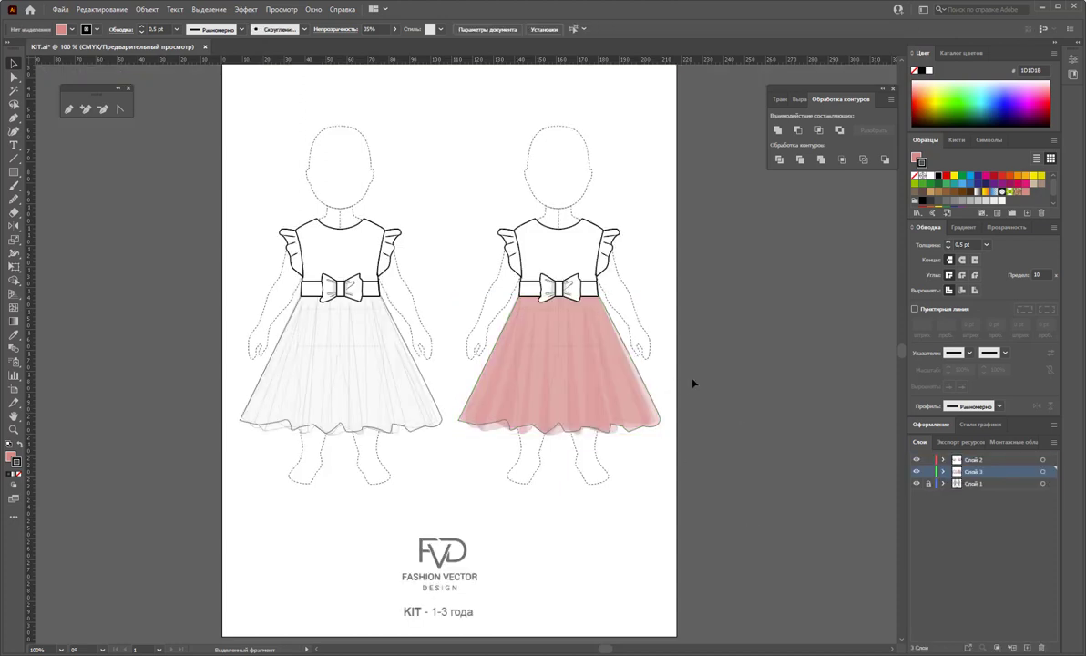
left_click(633, 362)
left_click_drag(633, 362, 882, 483)
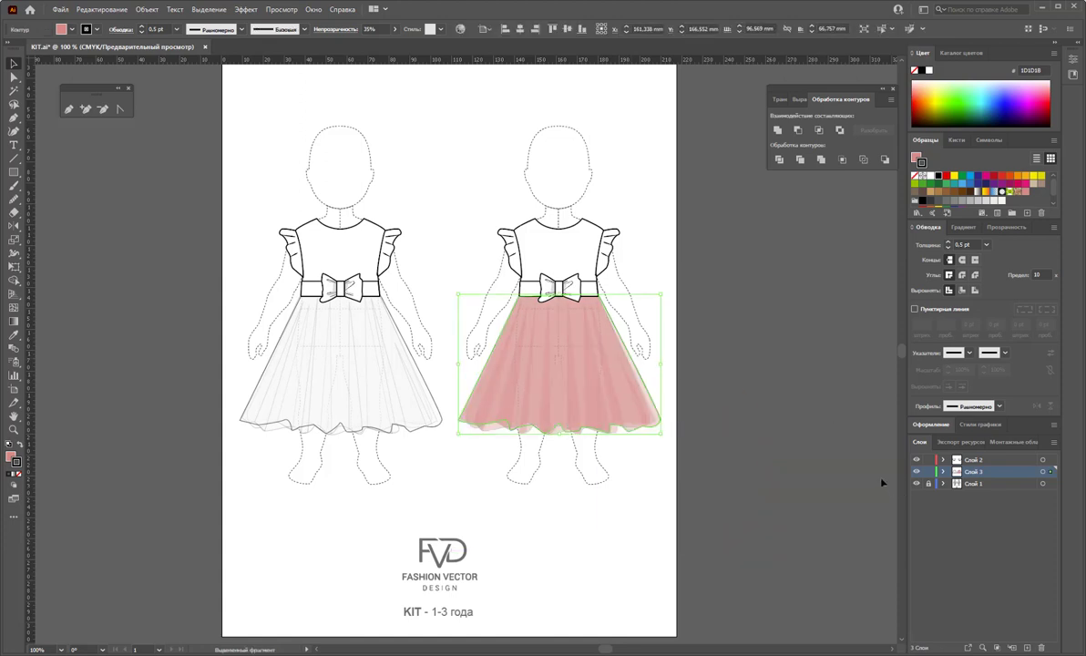
left_click(644, 460)
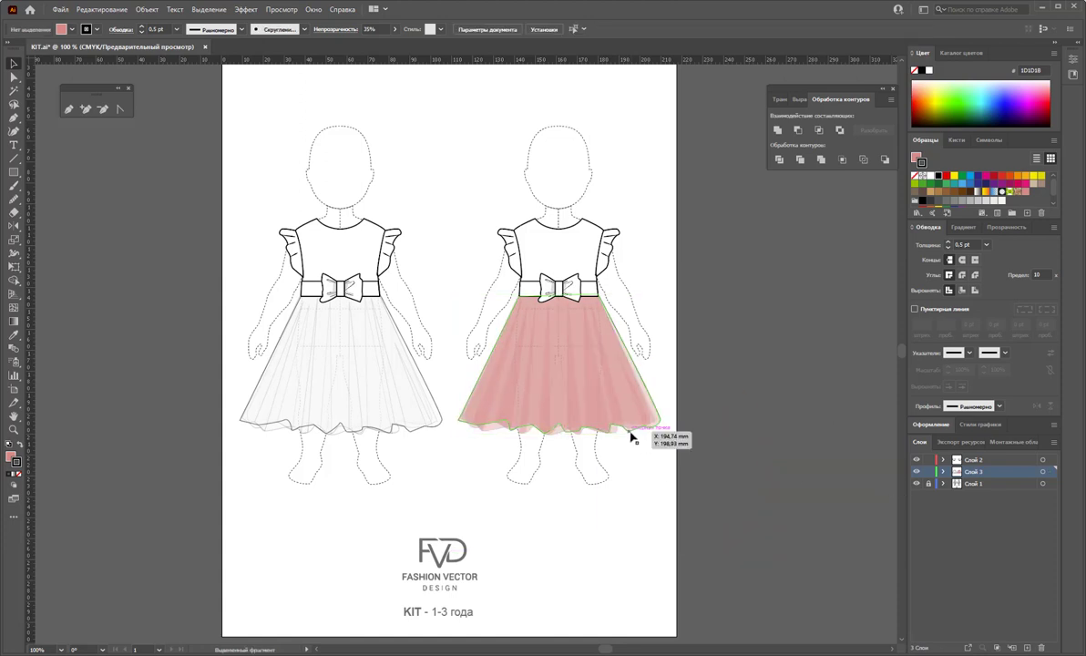
left_click_drag(635, 432, 715, 546)
Step: Select all the skirt layers together with the Selection tool, then deselect
key("v")
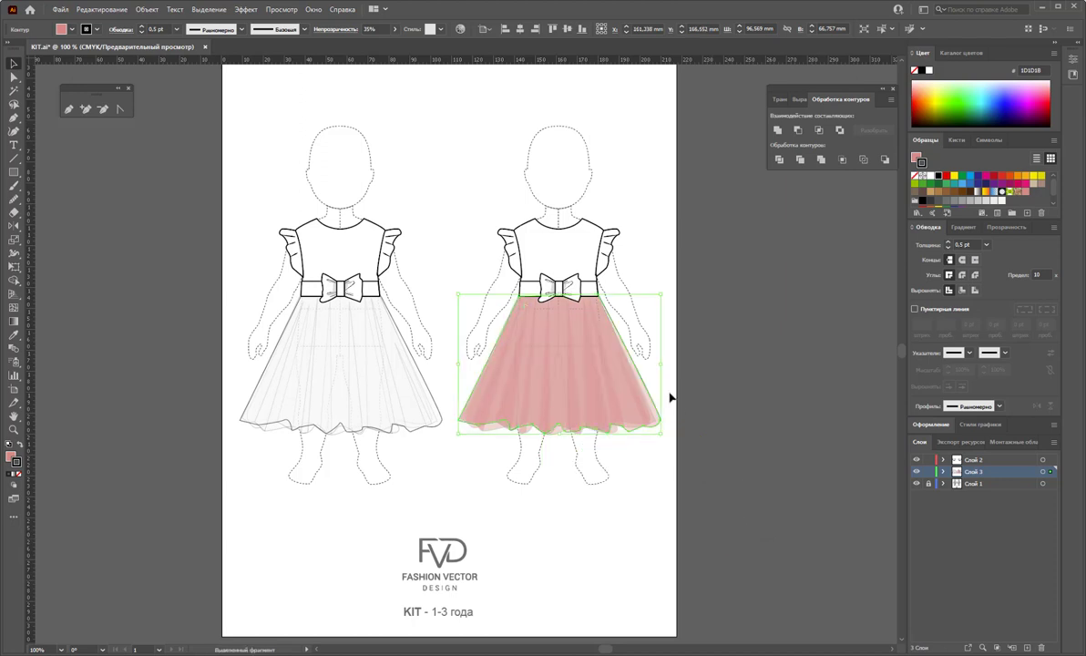
left_click(652, 411, "shift")
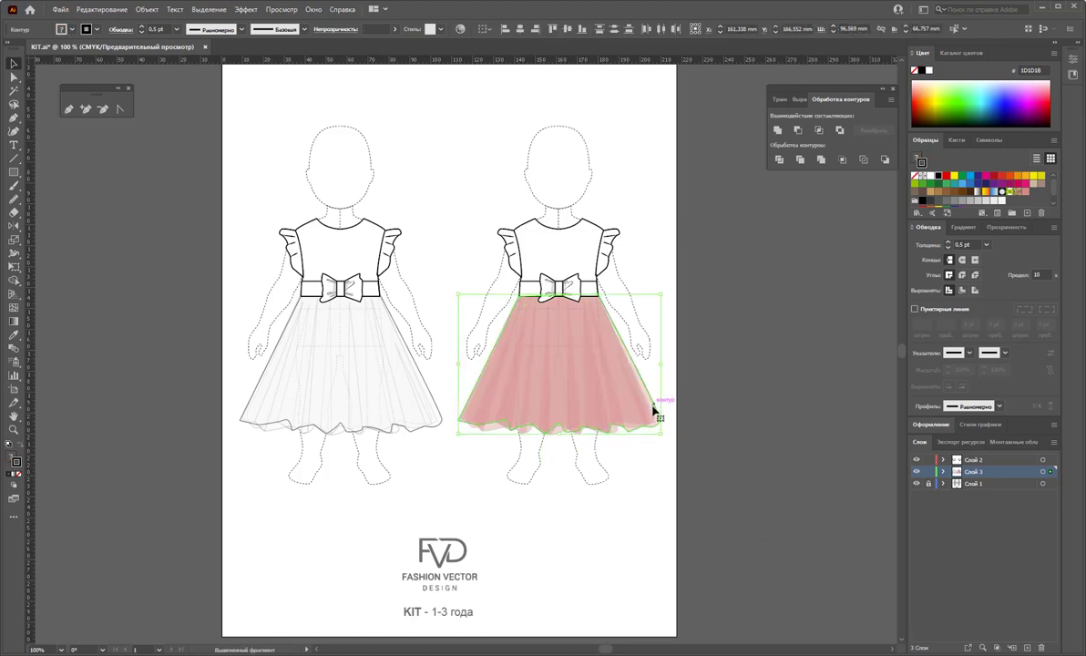
left_click(748, 439)
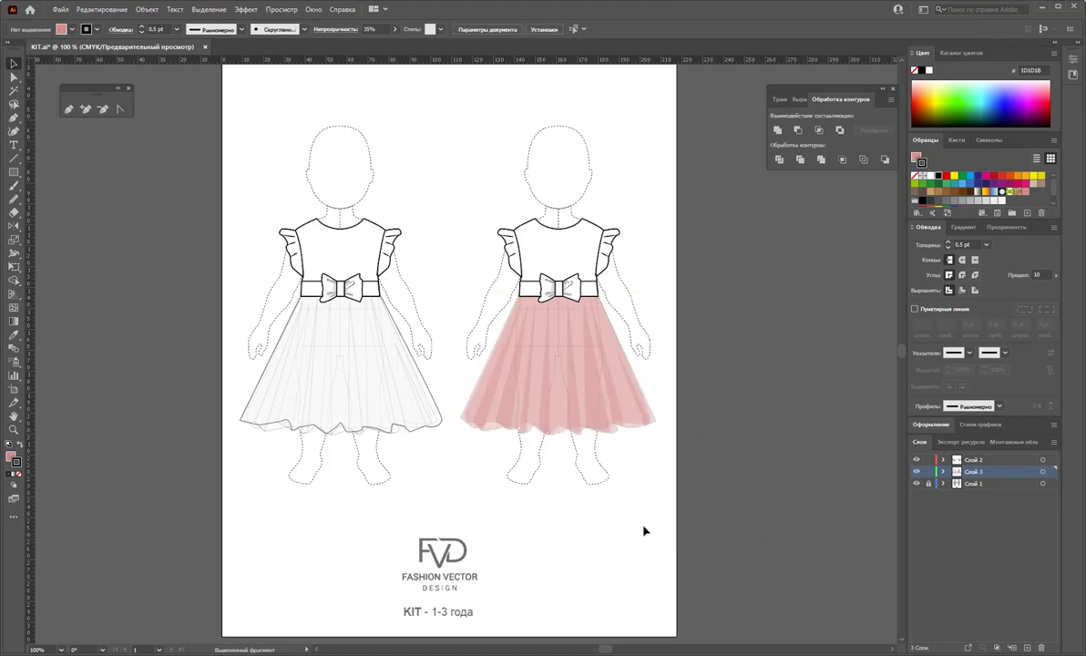
left_click(644, 394)
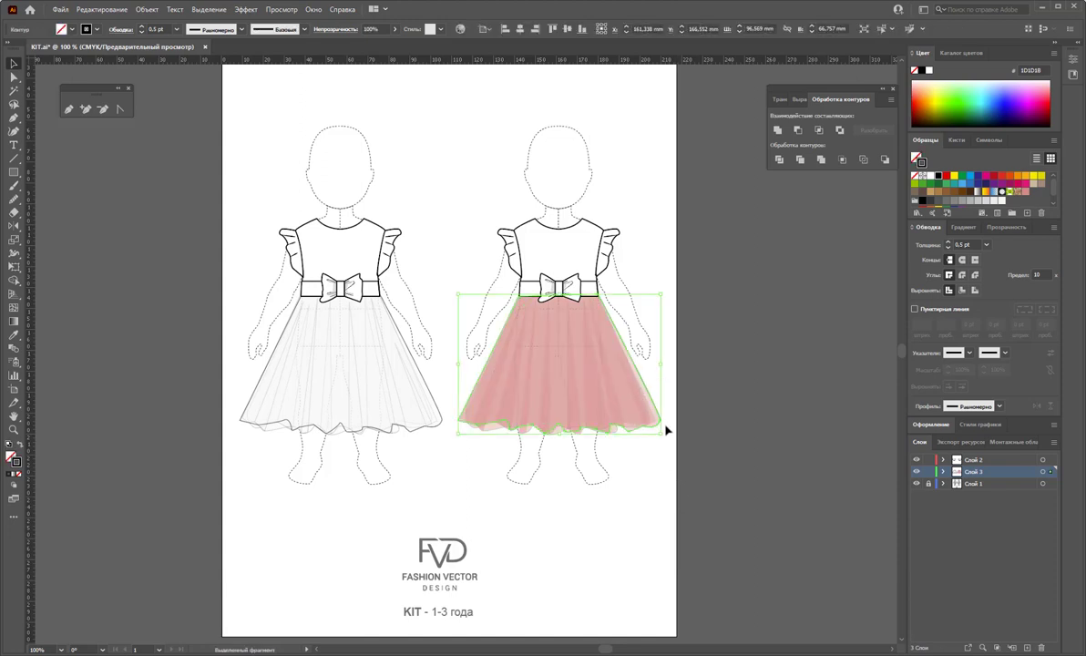
left_click(716, 428)
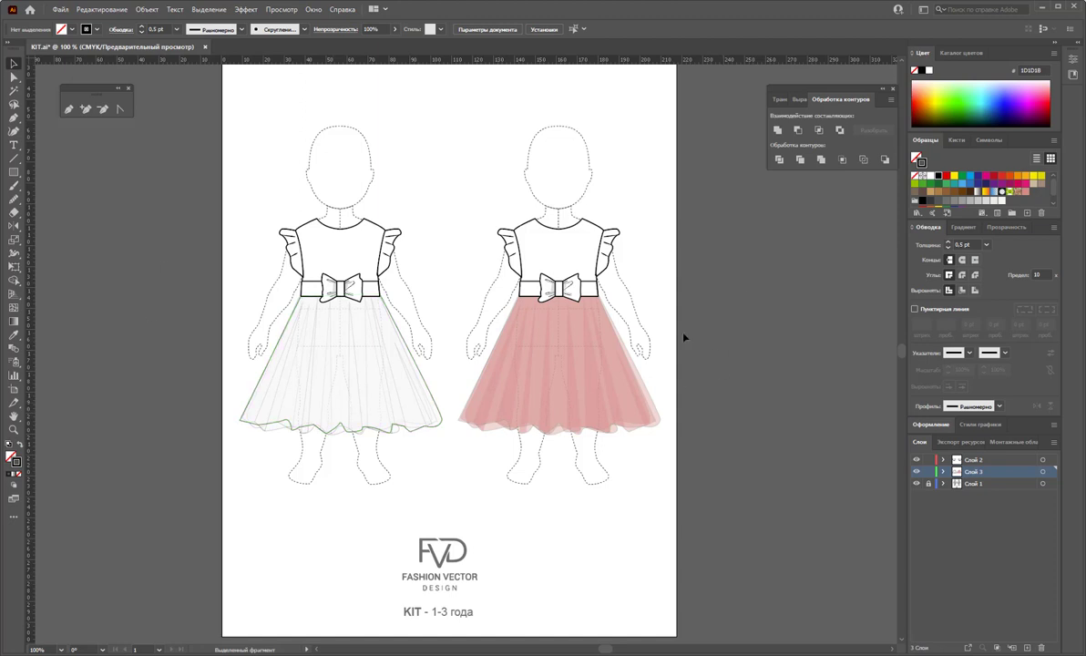
Step: Fill the right dress's bodice with pink D88888
left_click(575, 244)
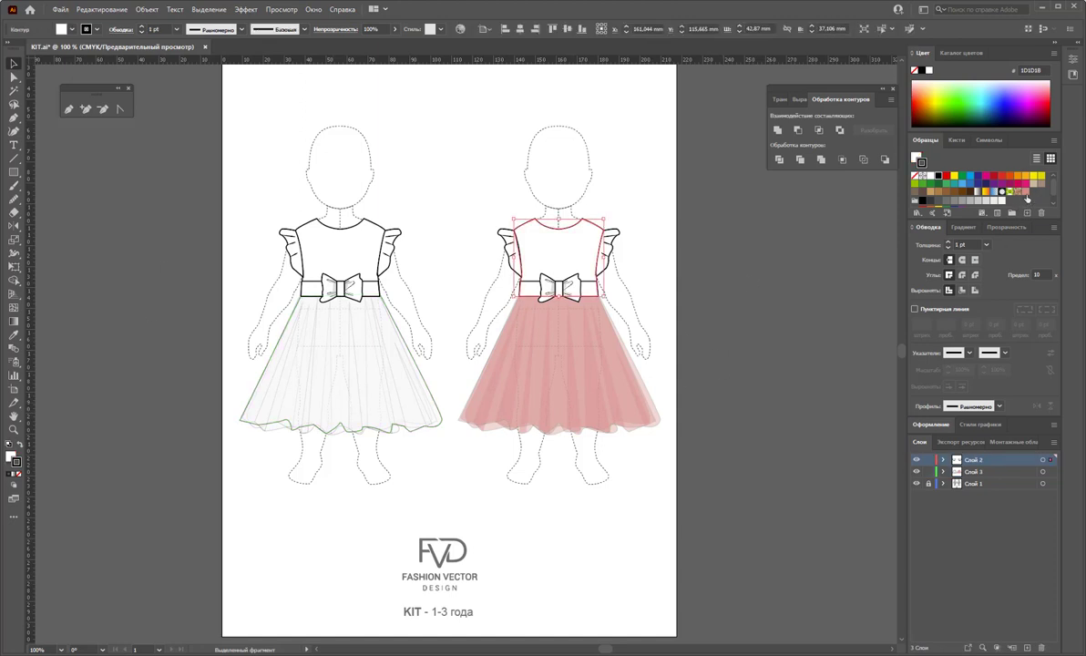
left_click_drag(1027, 198, 15, 464)
left_click(9, 457)
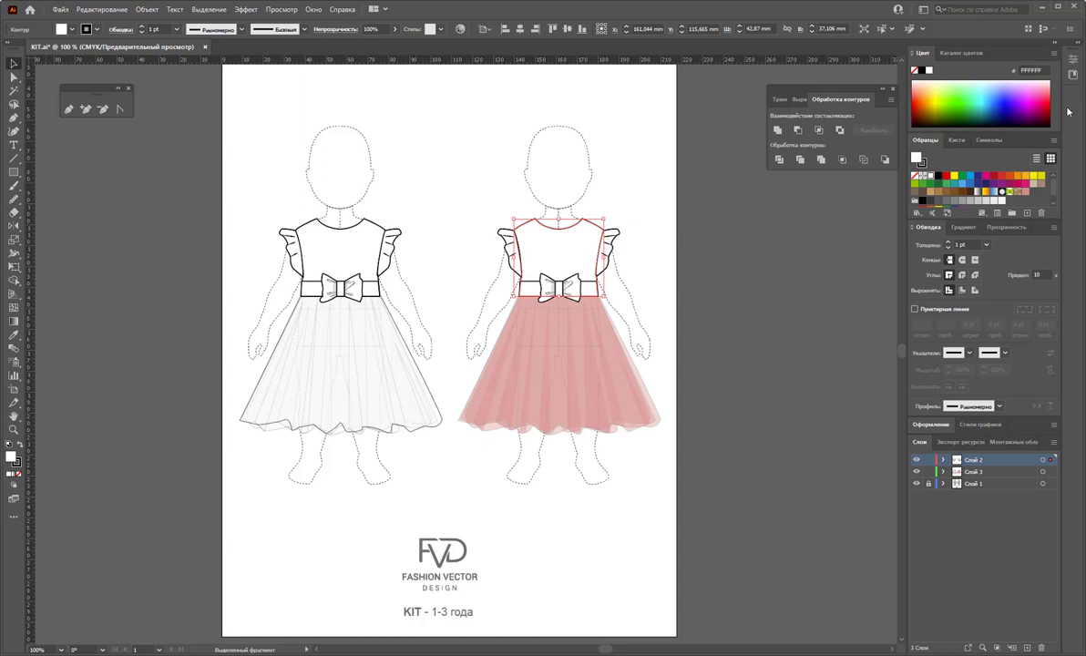
left_click(1024, 194)
left_click(682, 296)
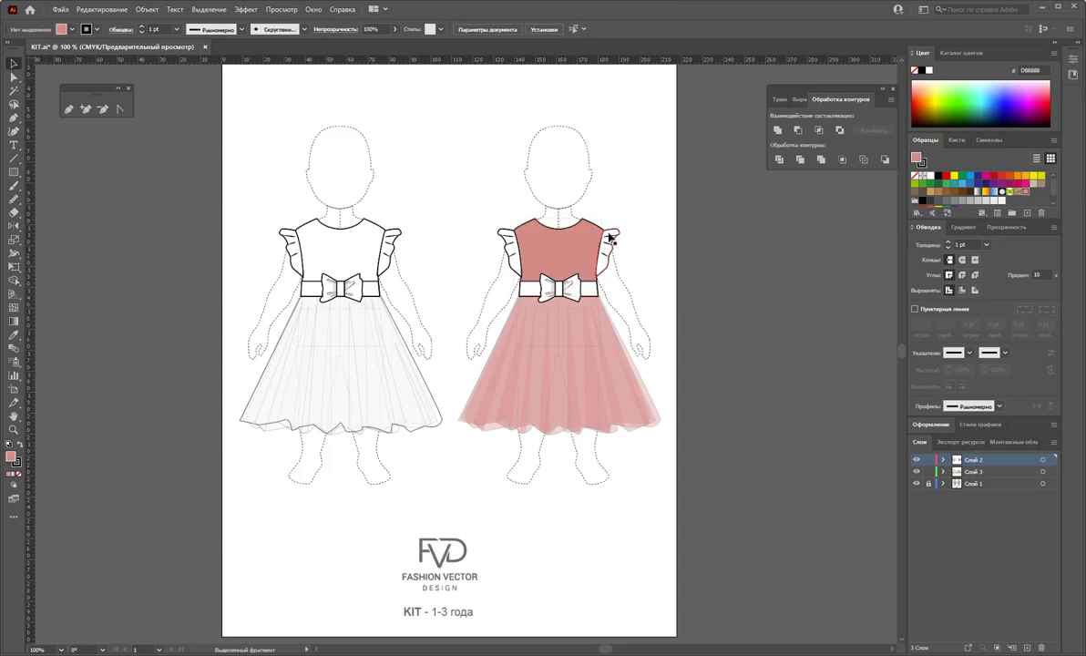
Step: Fill the sleeves, then the belt and bow, with the same pink D88888
left_click(506, 239)
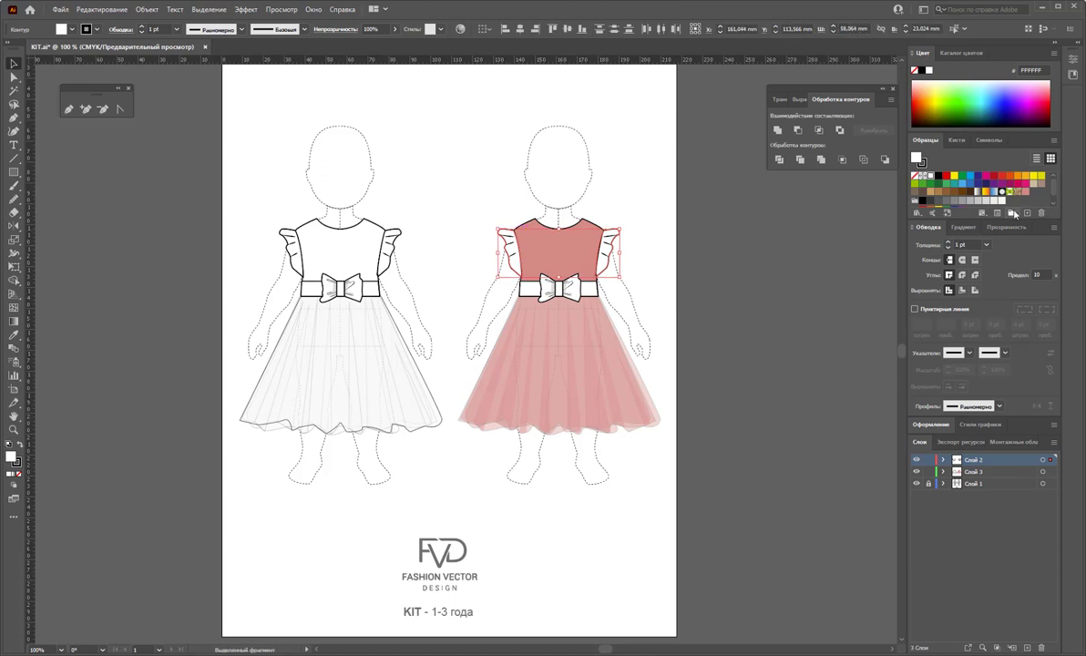
left_click(1026, 193)
left_click(710, 262)
left_click(576, 290)
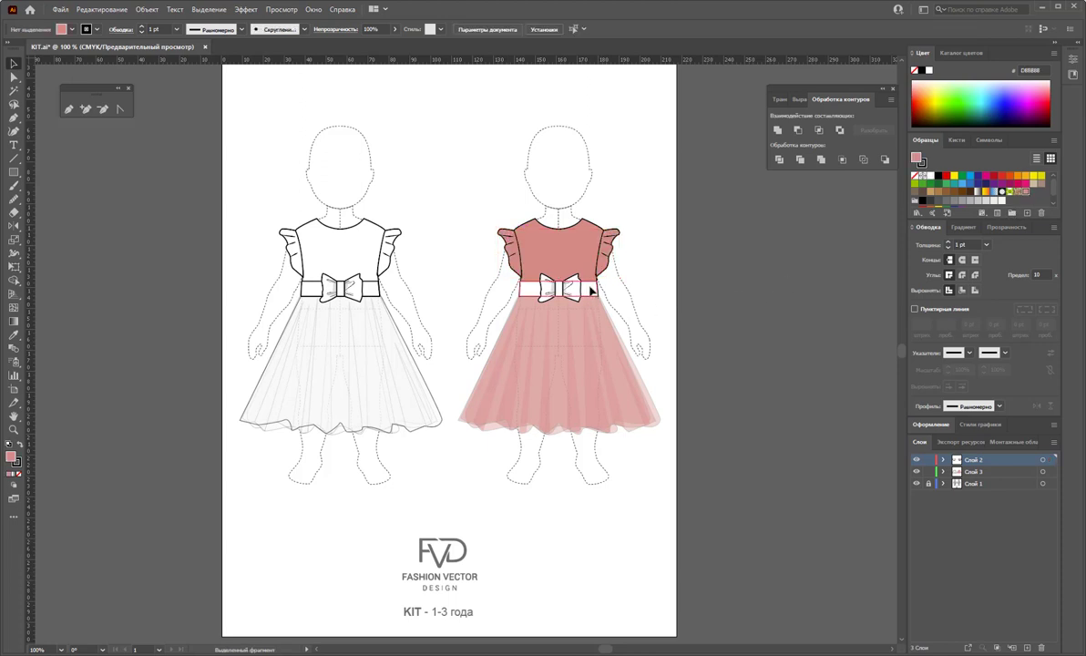
left_click(547, 289, "shift")
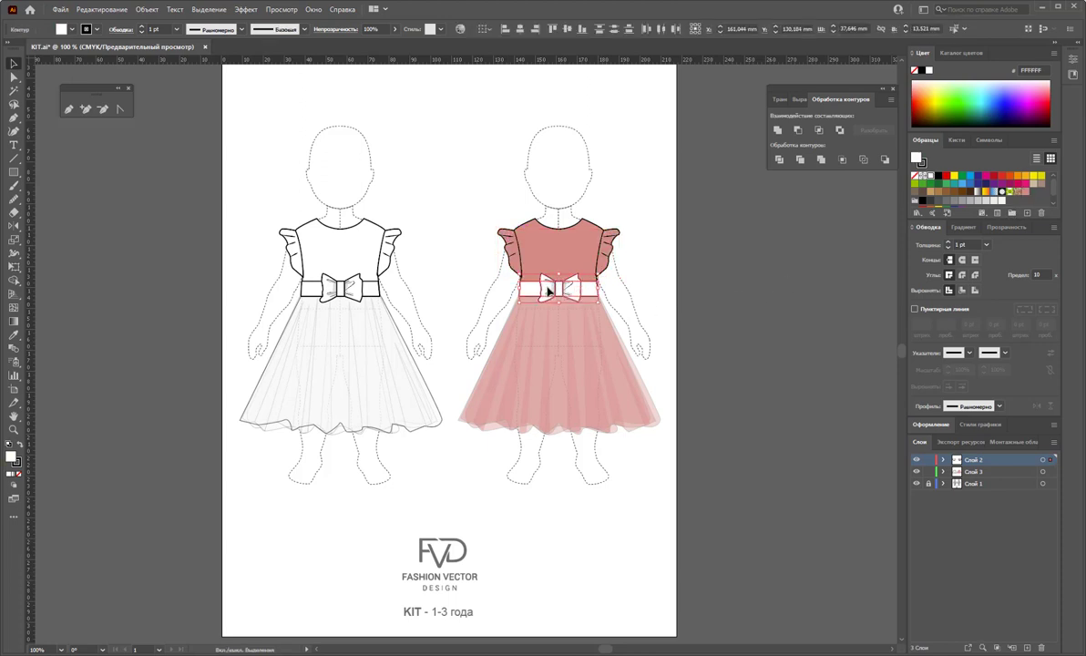
left_click(1026, 193)
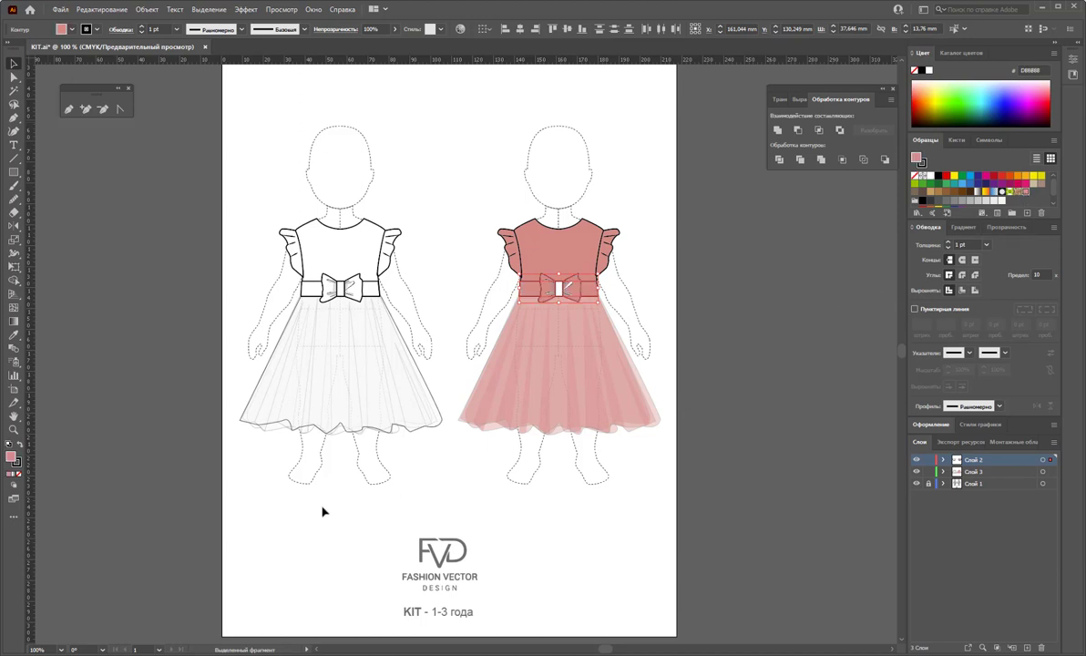
Step: Give the belt and bow a dark raspberry pink, C44368
double_click(11, 456)
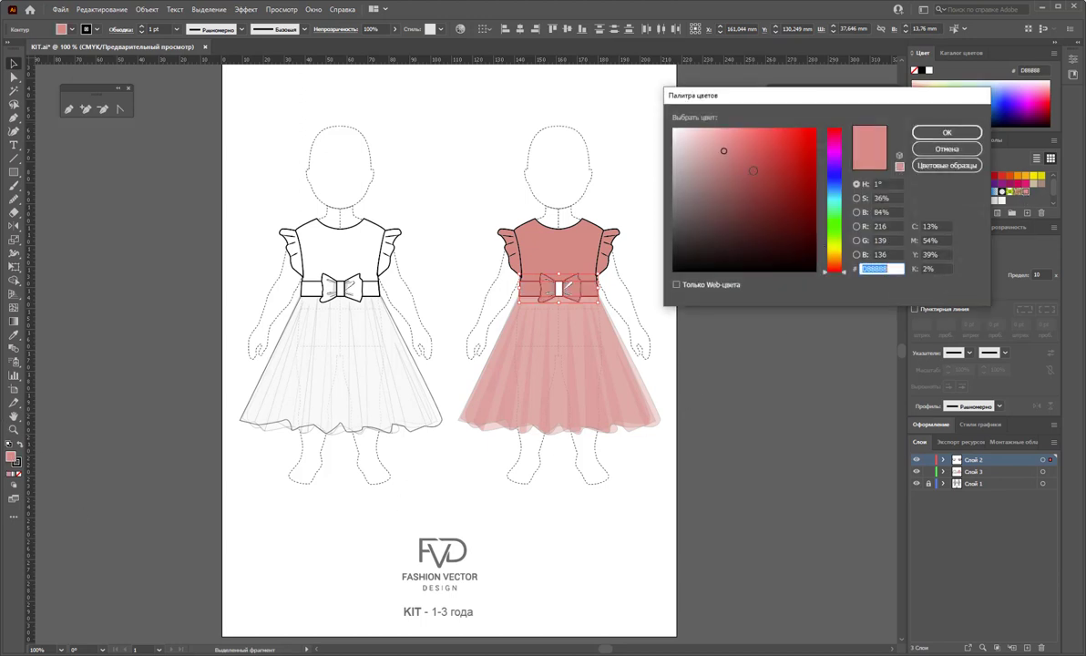
mouse_move(726, 155)
left_mouse_down()
mouse_move(746, 166)
mouse_move(769, 157)
left_mouse_up()
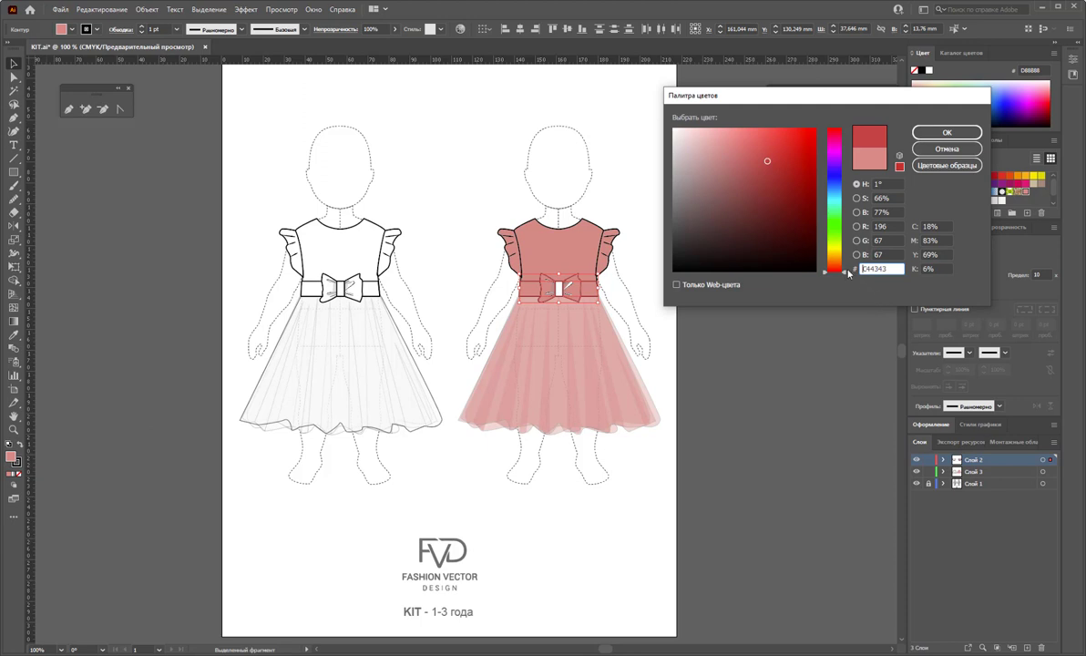
left_click_drag(848, 274, 844, 135)
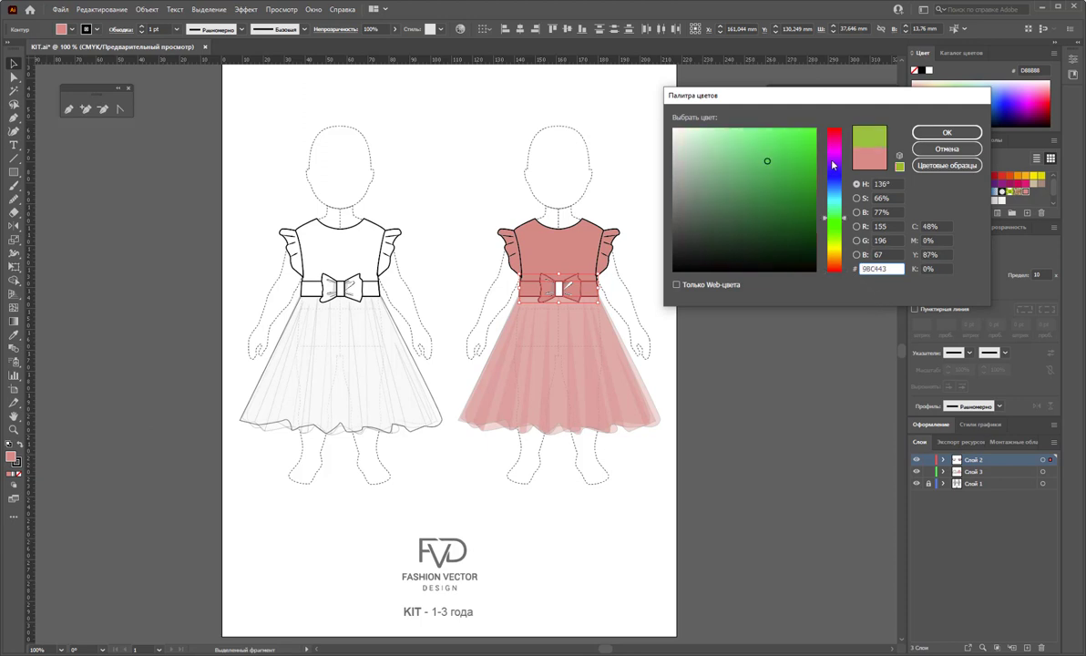
left_click(946, 133)
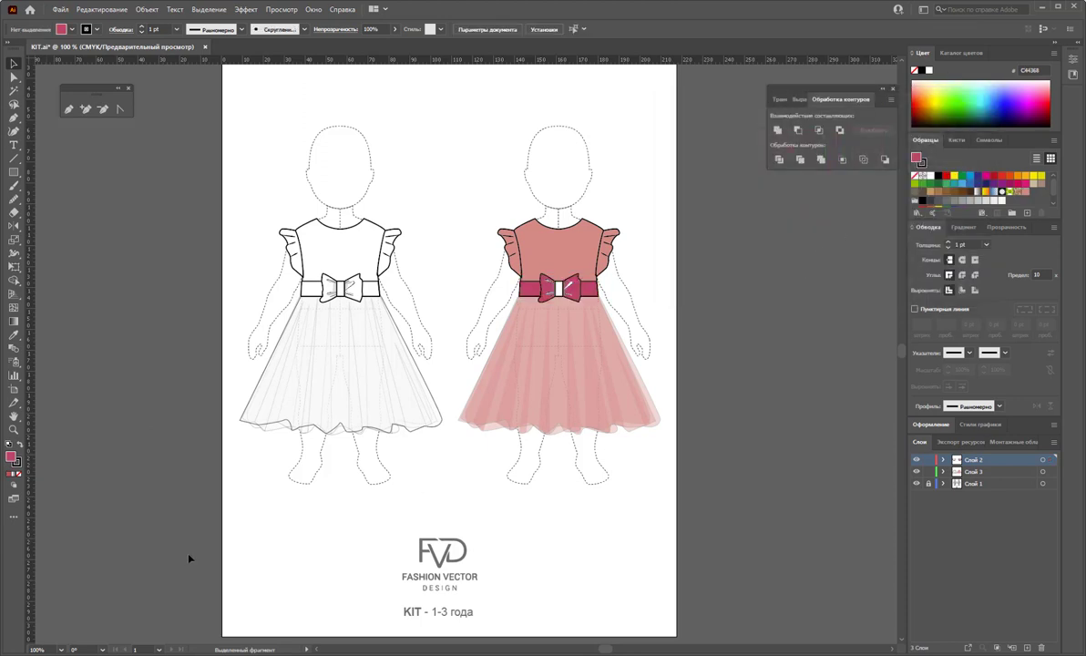
Step: Change the belt and bow to pale pink EAC1C1 and zoom in on the bow
left_click(13, 430)
left_click(549, 364, "ctrl")
left_click(546, 294, "ctrl")
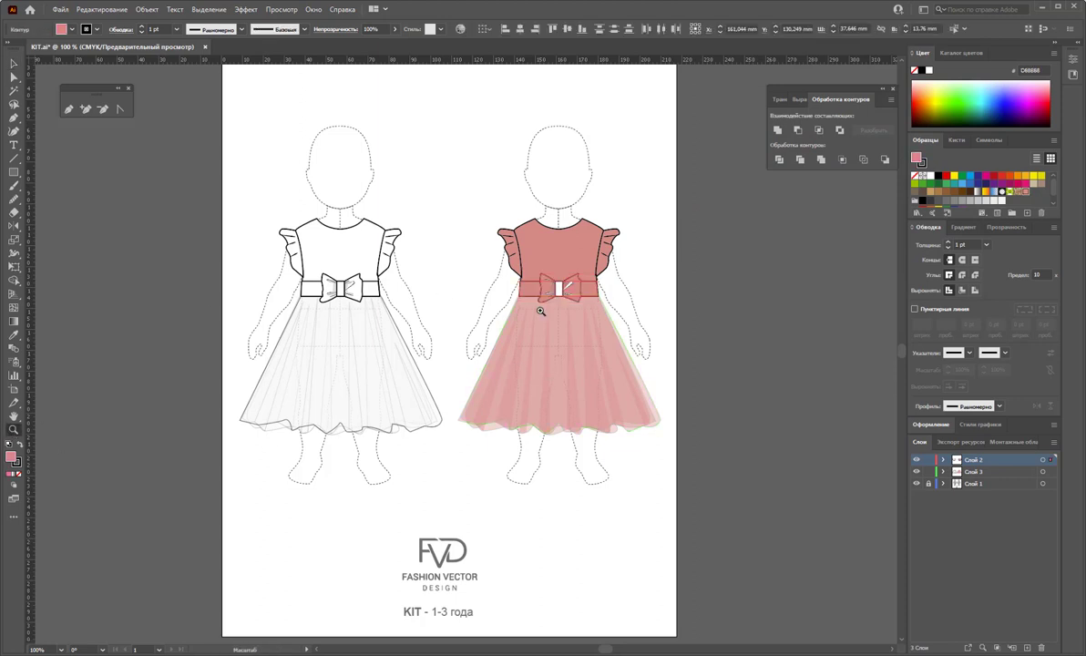
double_click(11, 457)
left_click(695, 137)
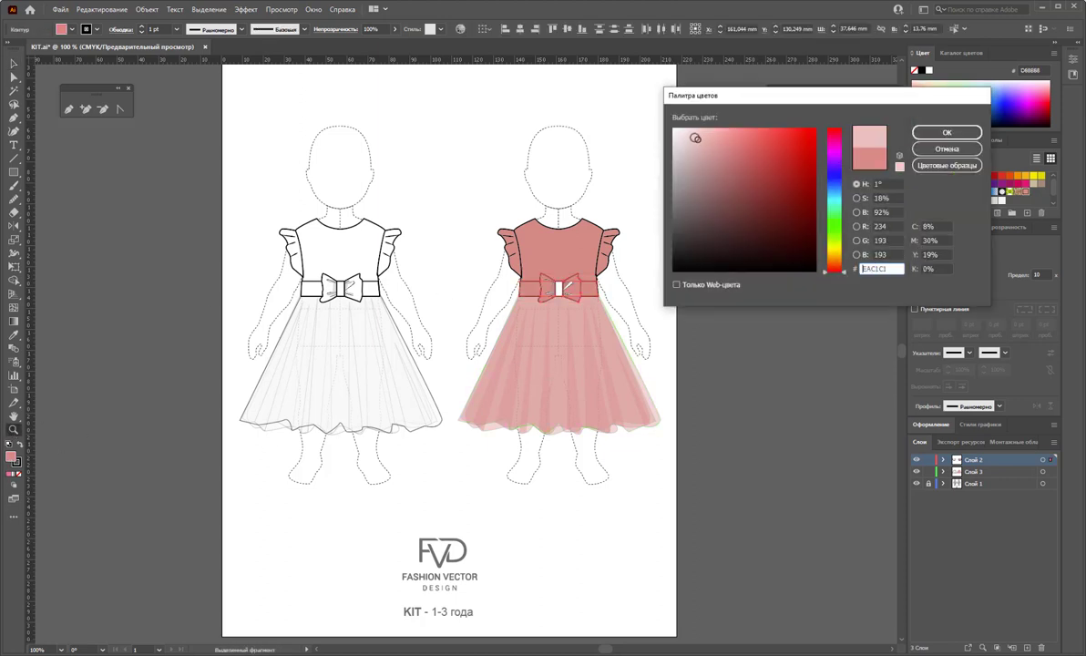
left_click(946, 132)
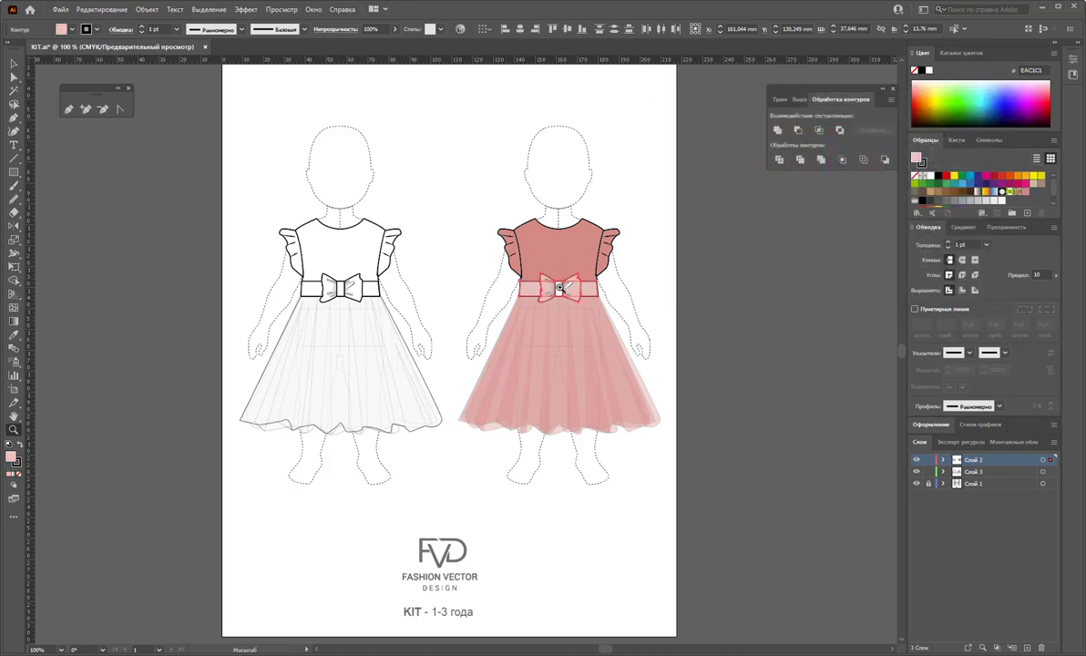
left_click(559, 288)
left_click(445, 333)
left_click(451, 336)
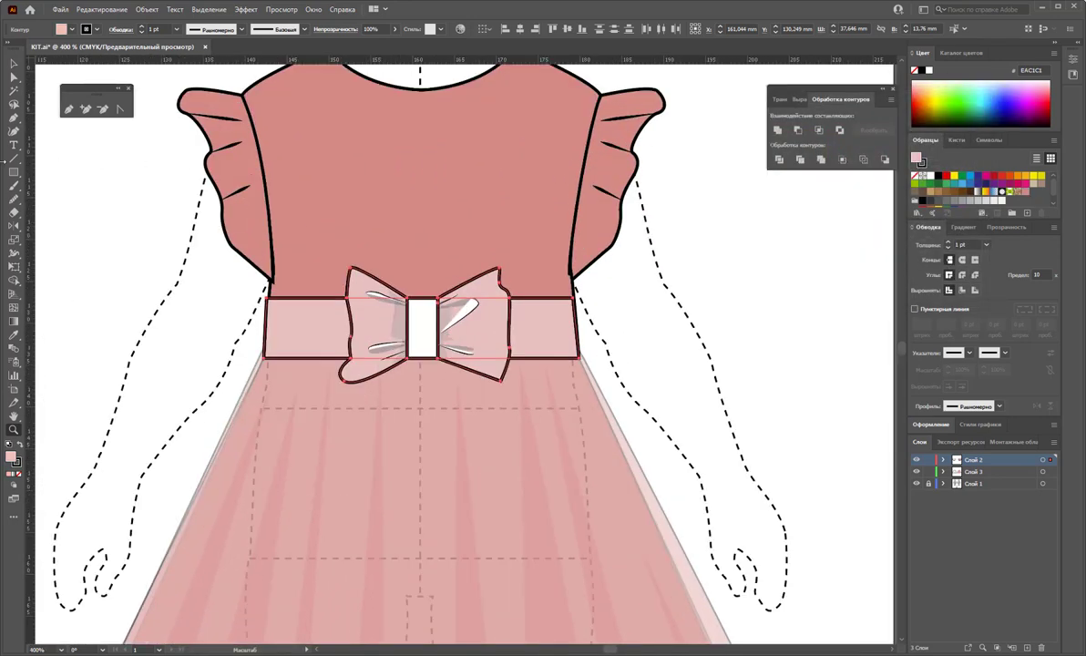
Step: Remove the white fill from the four bow highlight shapes
key("v")
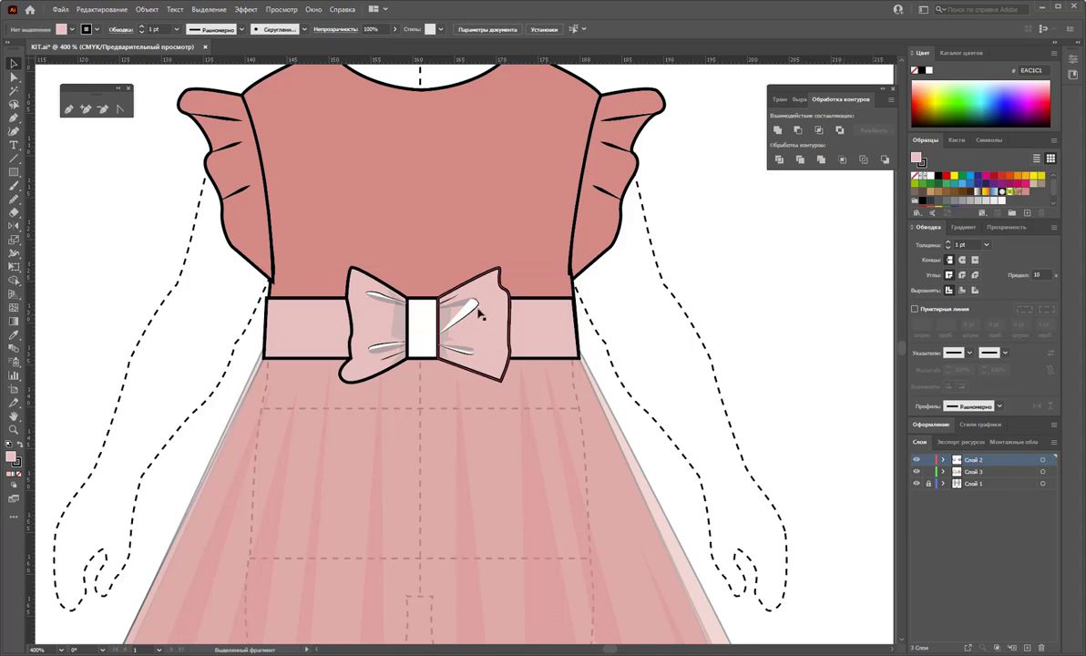
left_click(470, 308)
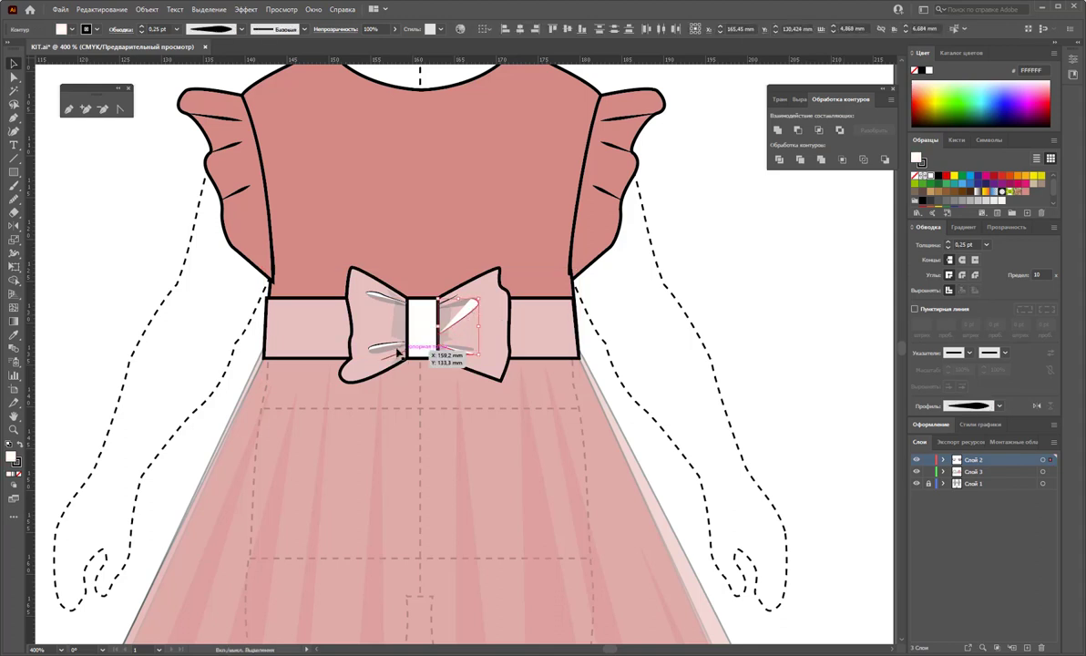
left_click(382, 346, "shift")
left_click(383, 298, "shift")
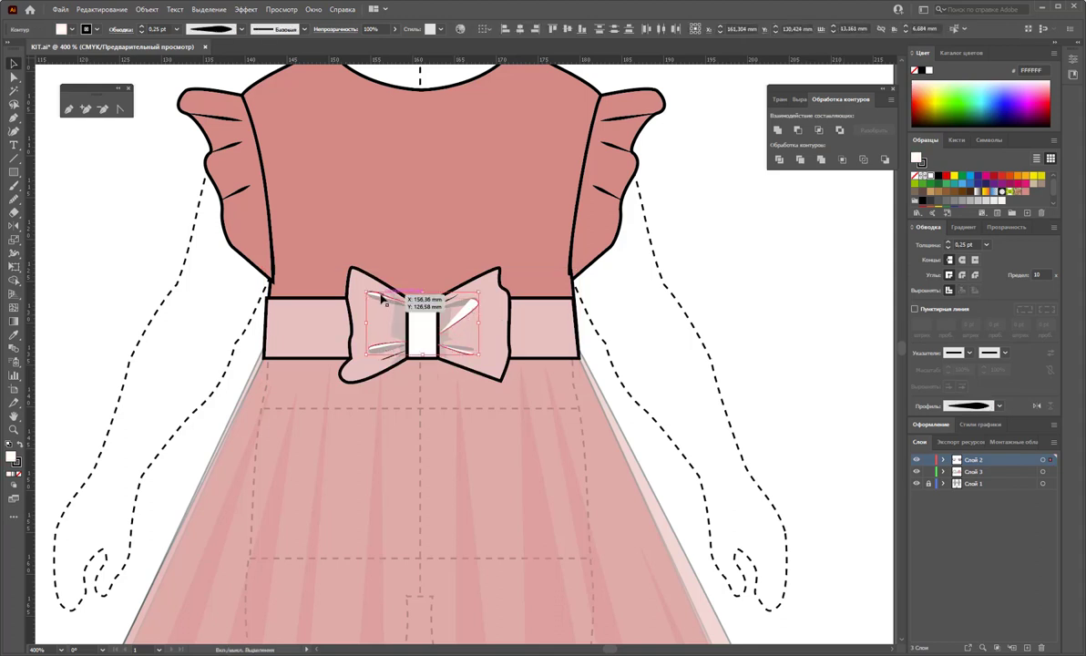
left_click(458, 305, "shift")
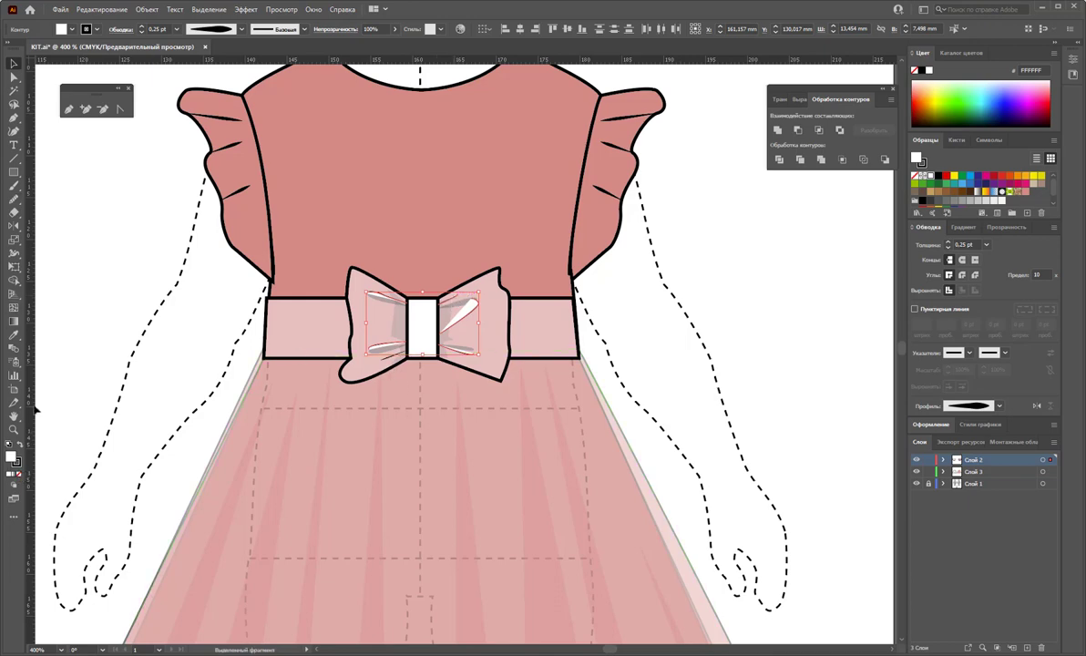
left_click(22, 475)
left_click(54, 199)
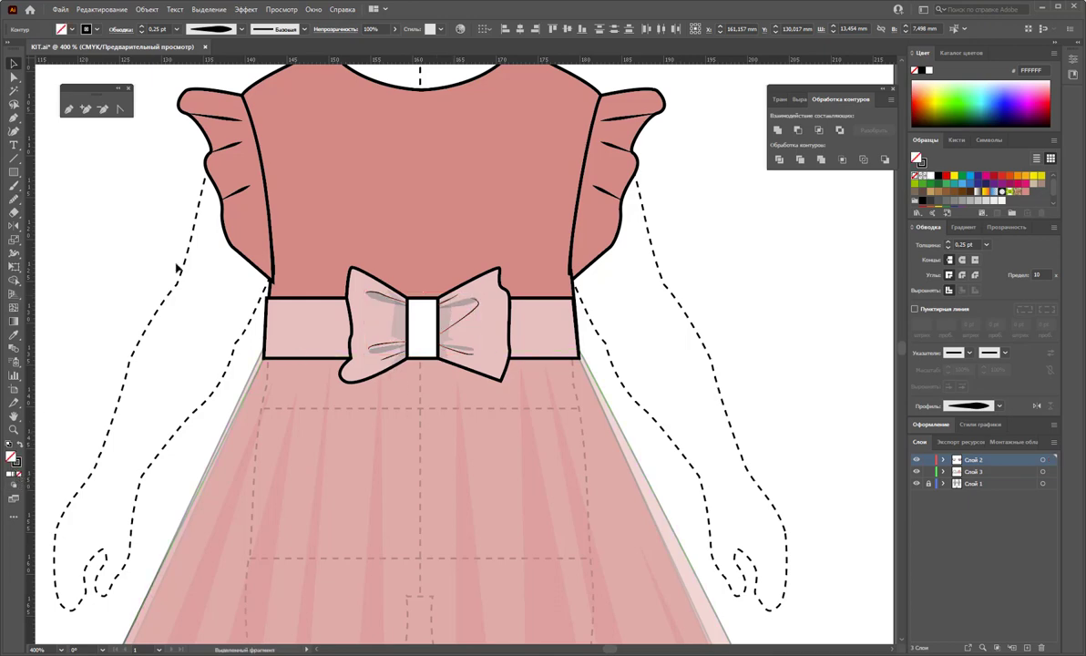
Step: Reselect the highlight shapes on both bow lobes
left_click(383, 308)
left_click(385, 353, "shift")
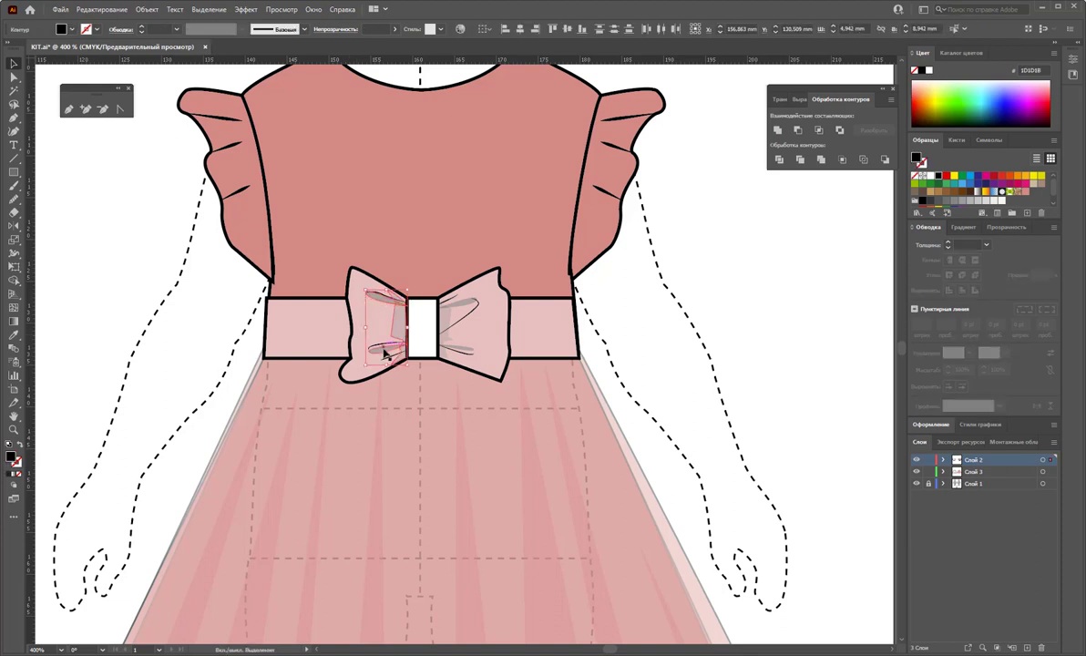
left_click(455, 350, "shift")
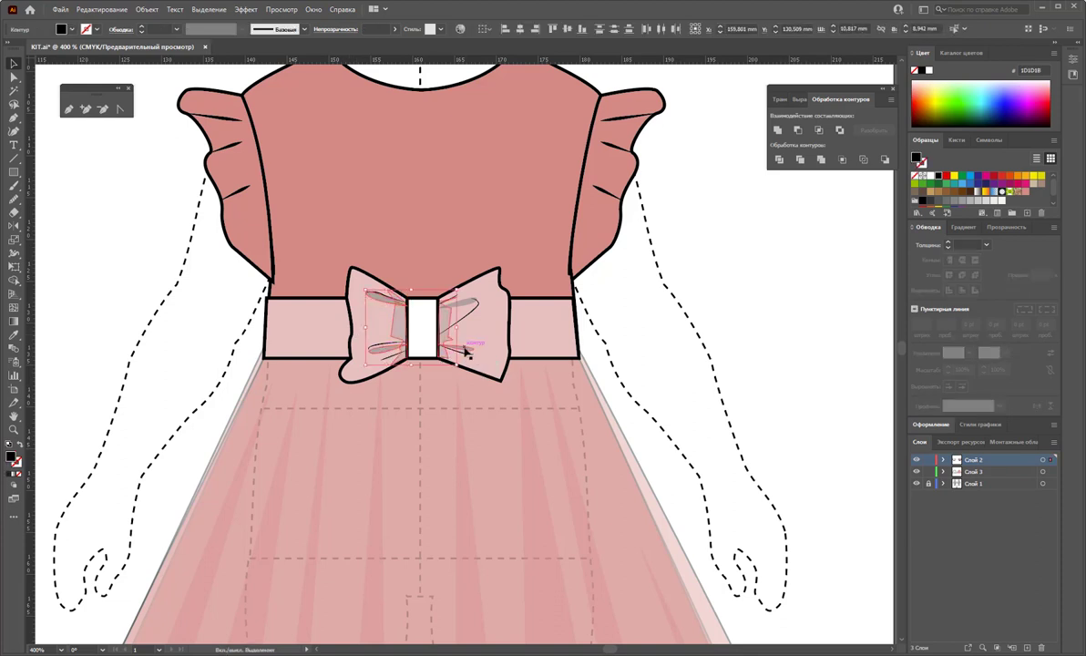
left_click(467, 303, "shift")
left_click(446, 314, "shift")
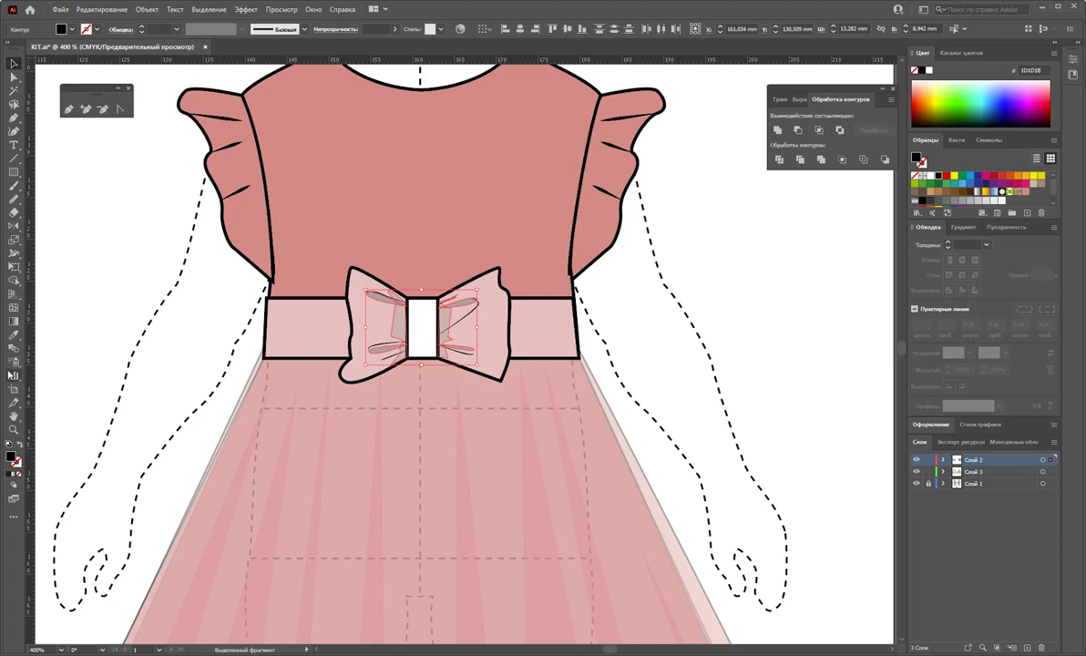
Step: Fill the bow highlights with a darker greyish pink, BA9191, with no stroke
left_click(13, 336)
left_click(376, 315)
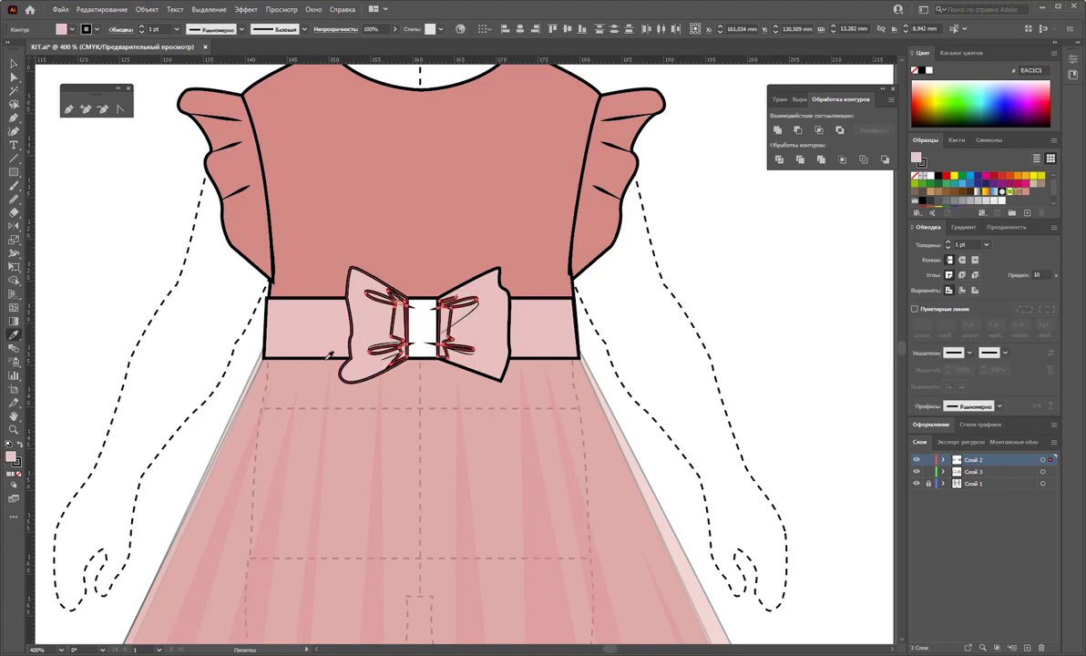
left_click(18, 462)
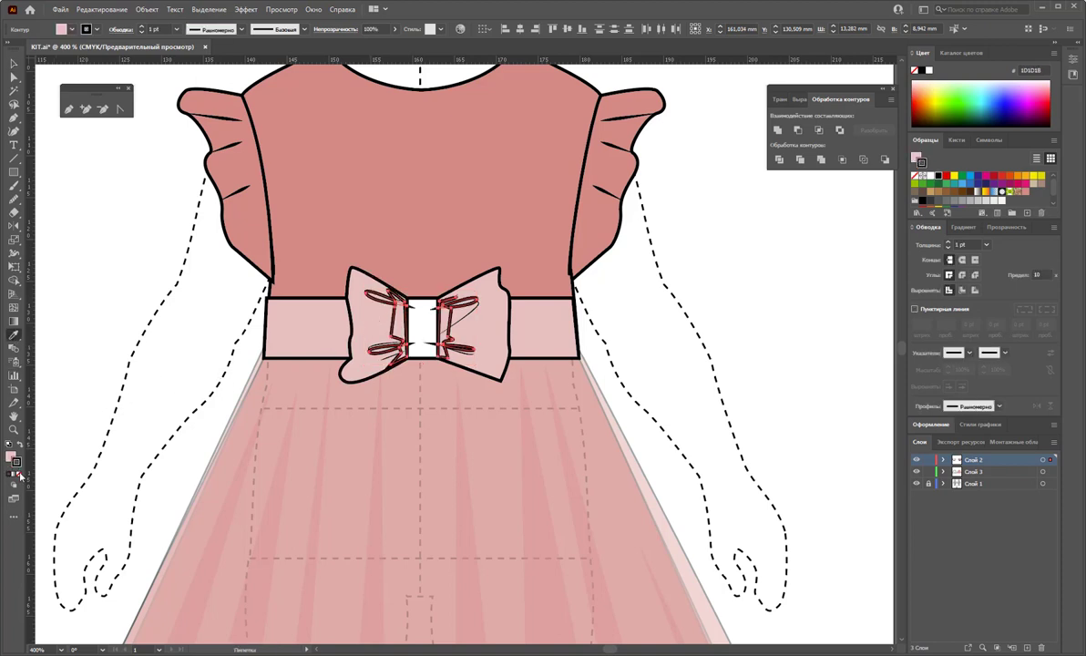
left_click(16, 474)
double_click(12, 456)
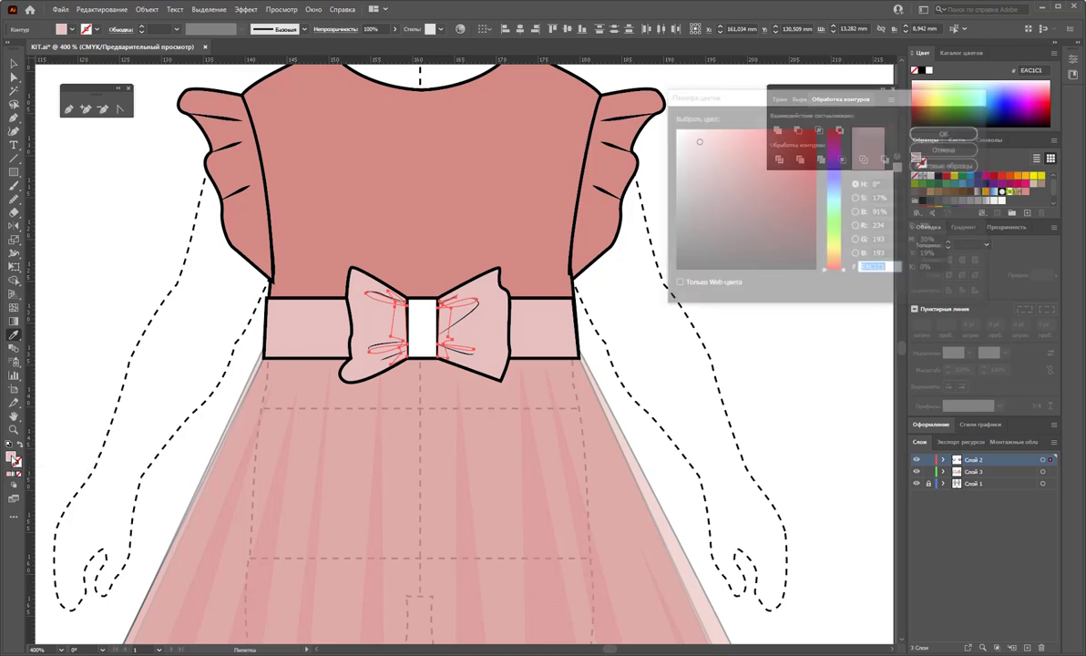
left_click(703, 157)
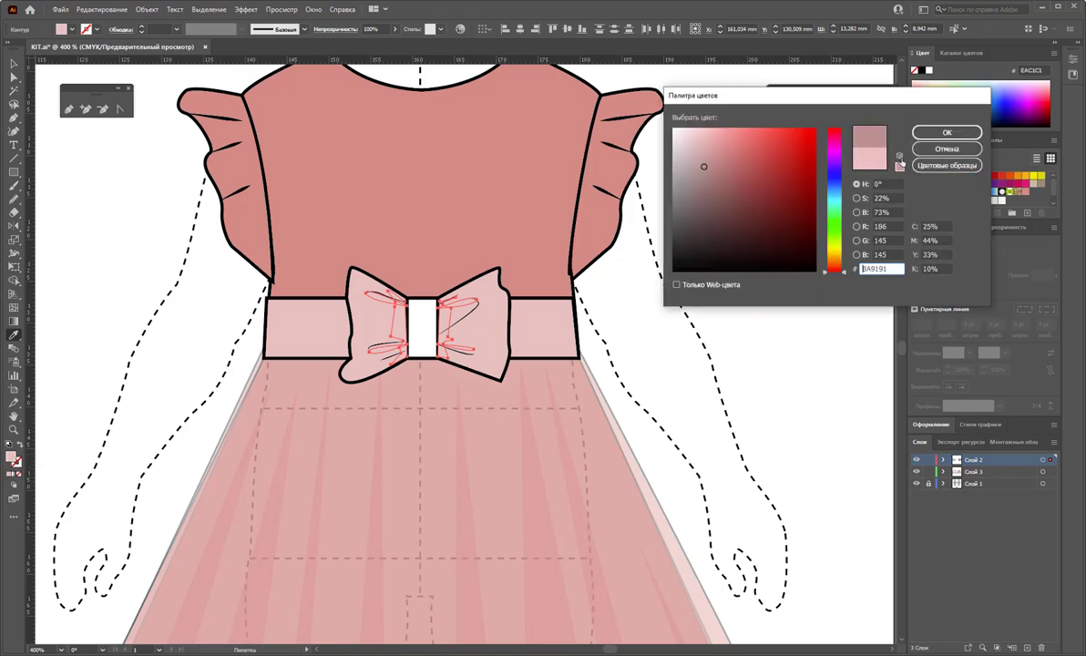
left_click(946, 132)
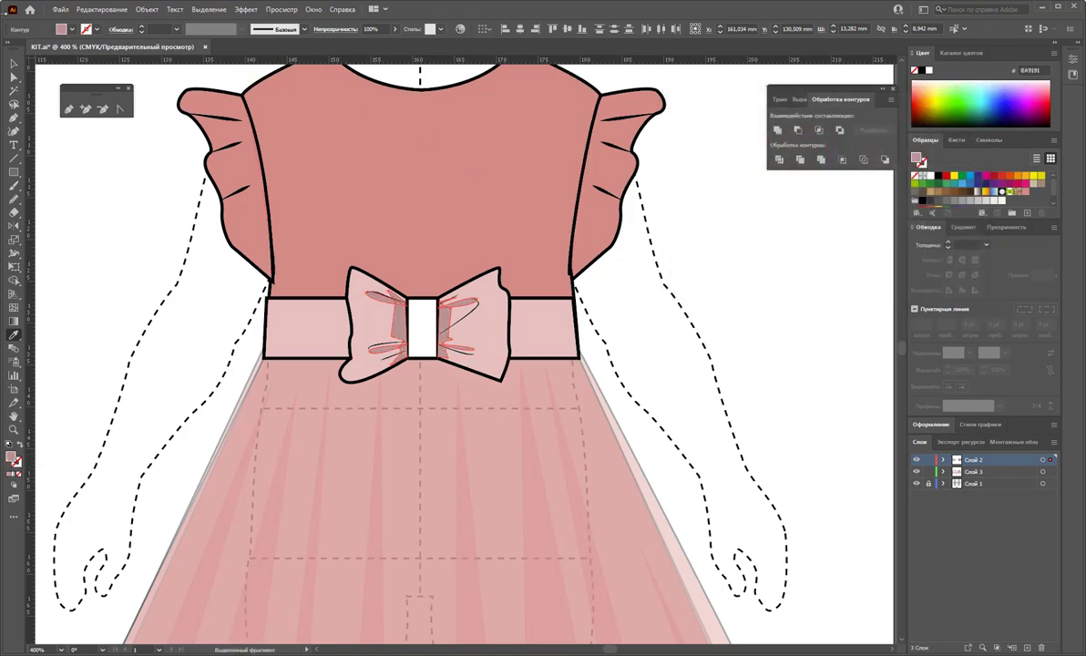
Step: Set the bow highlights' opacity to about 20% and select the centre knot rectangle
left_click(14, 63)
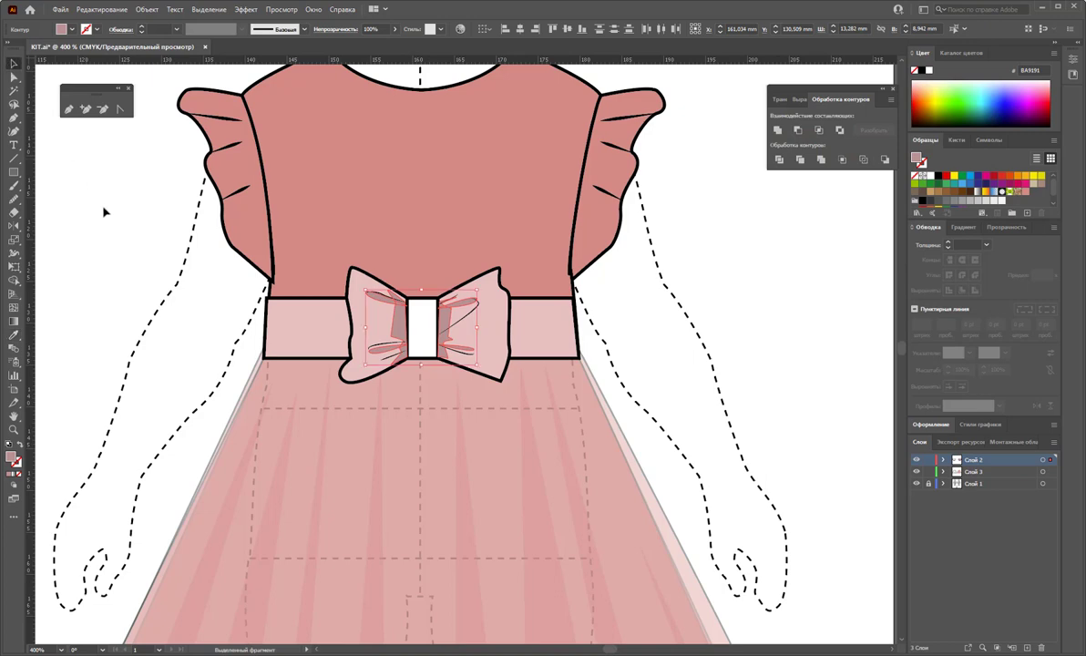
left_click(444, 320, "shift")
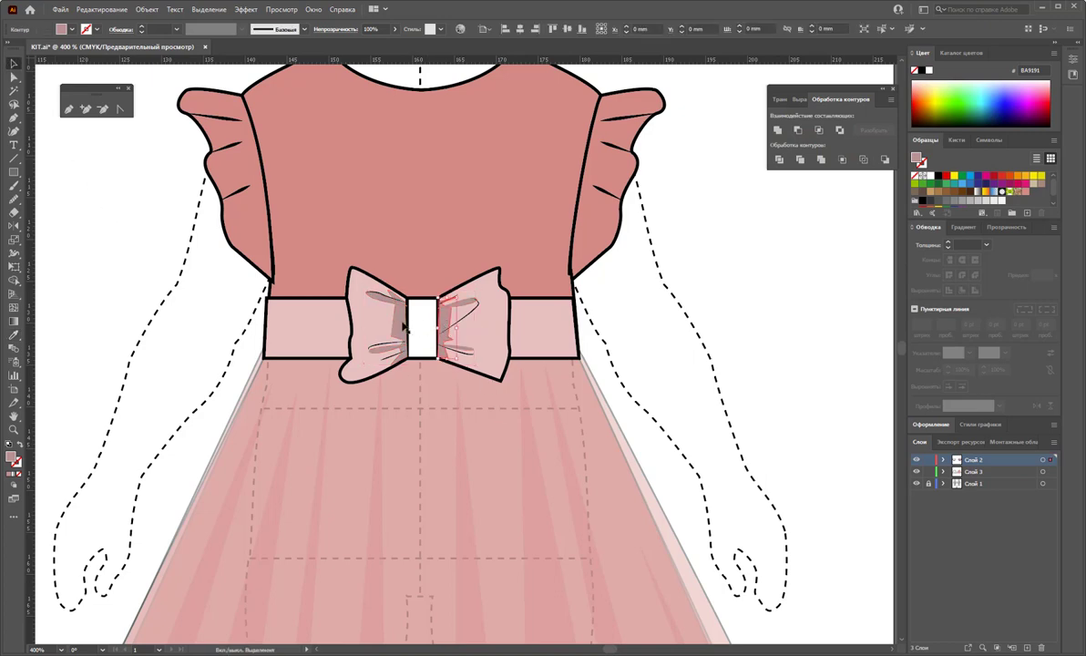
left_click(395, 29)
left_click_drag(346, 44, 366, 45)
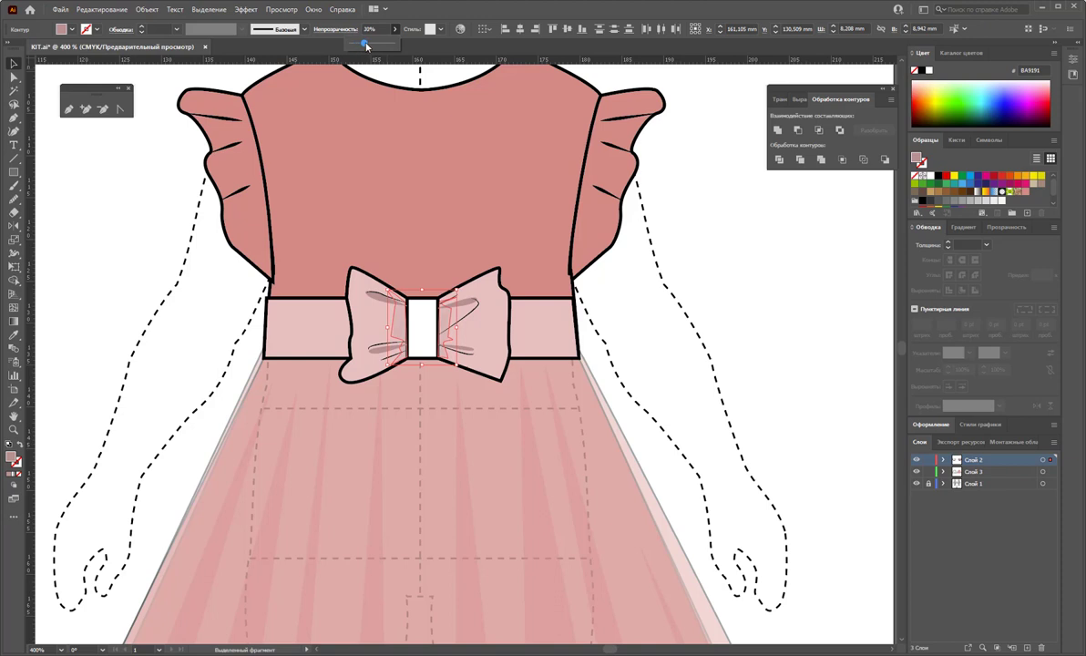
left_click(702, 273)
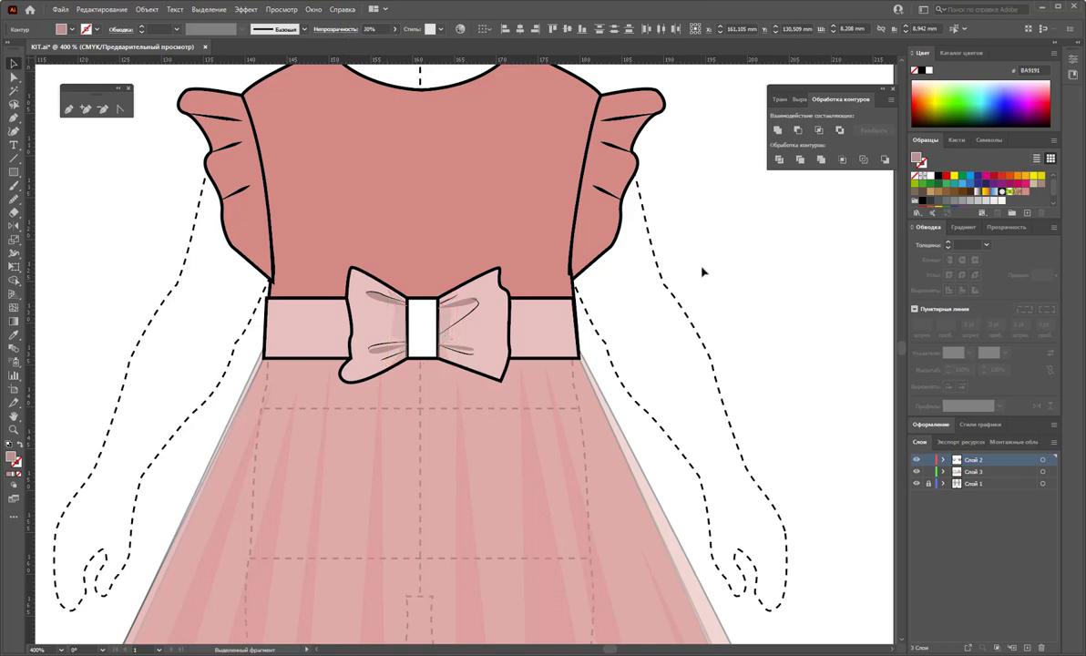
left_click(425, 314)
left_click(14, 334)
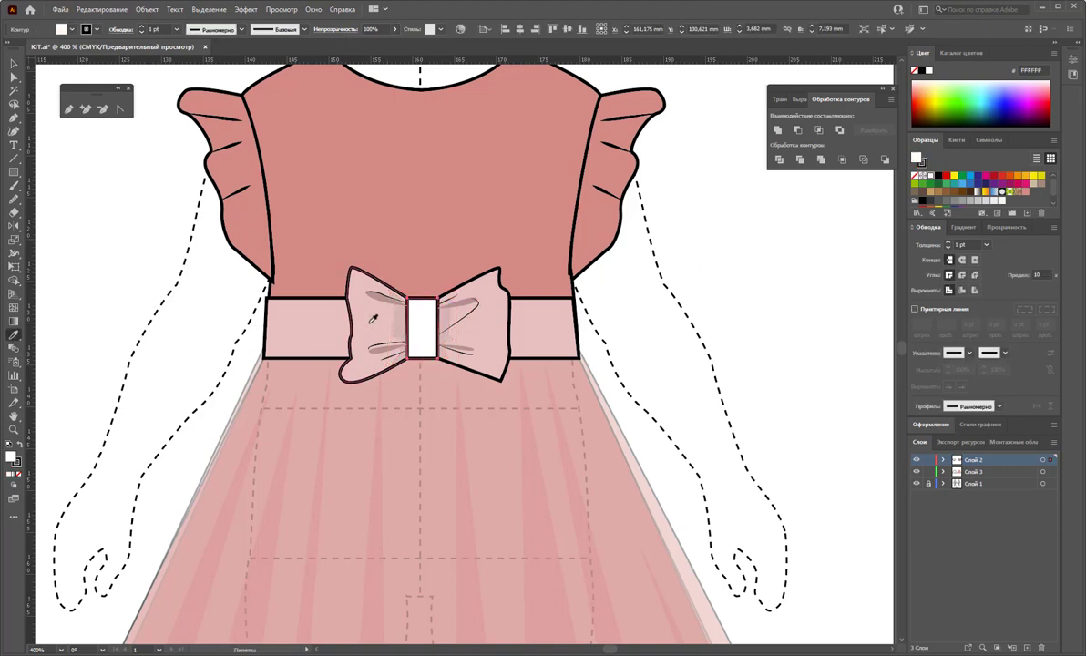
Step: Eyedropper the bow's pink onto the centre knot rectangle
left_click(379, 315)
left_click(14, 62)
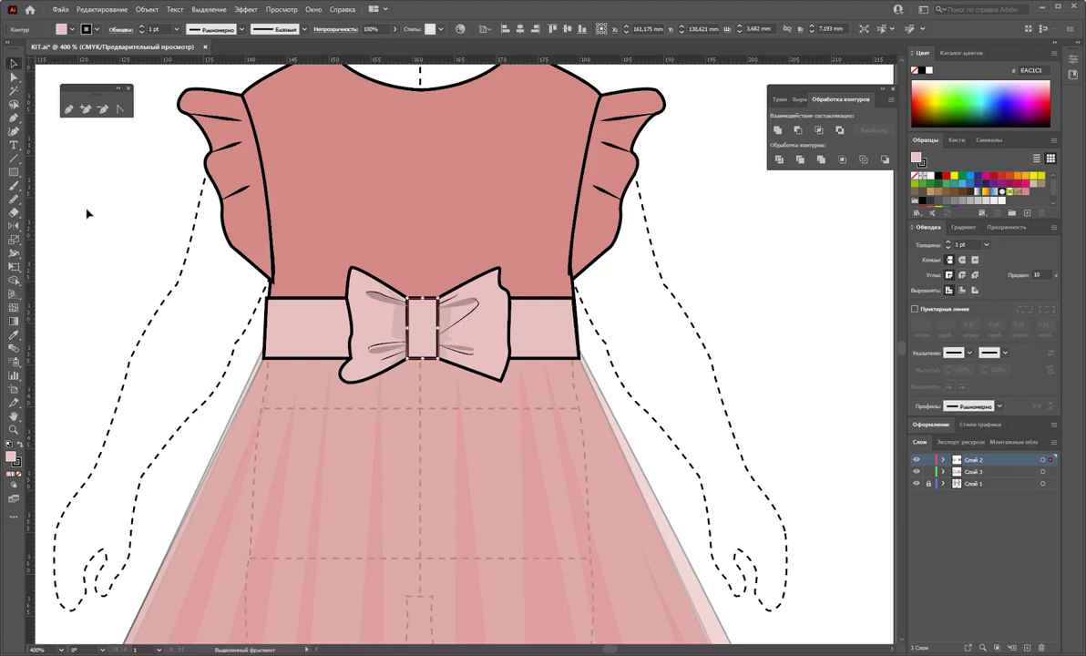
left_click(82, 196)
Step: Draw three pleat strokes on the bow's left lobe with the Pen tool
left_click(69, 108)
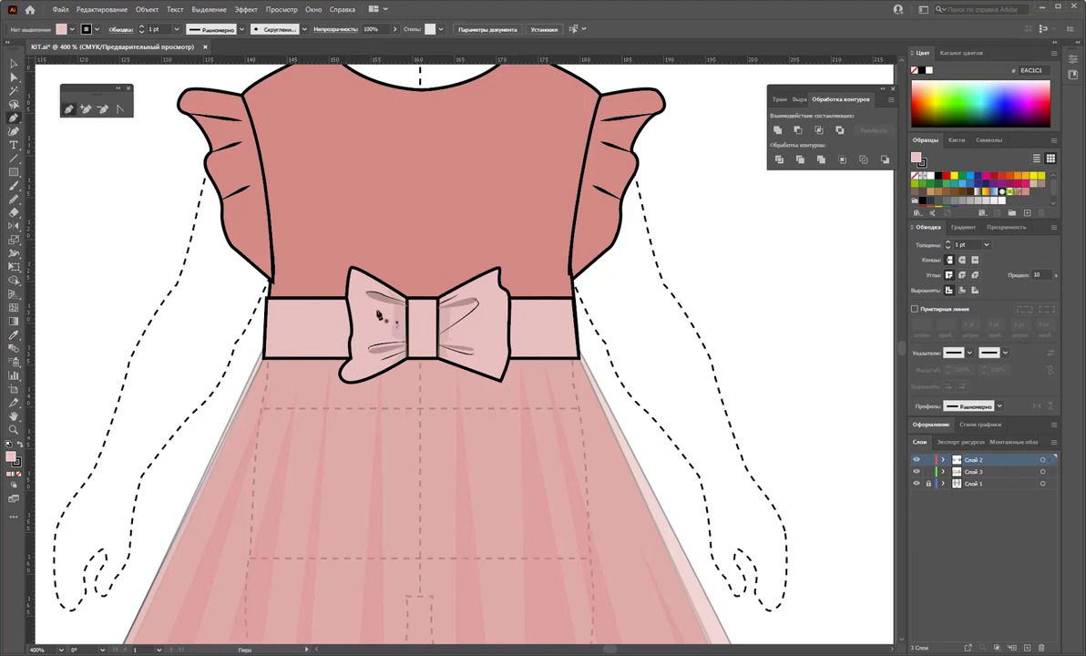
left_click(352, 293)
left_click(384, 313)
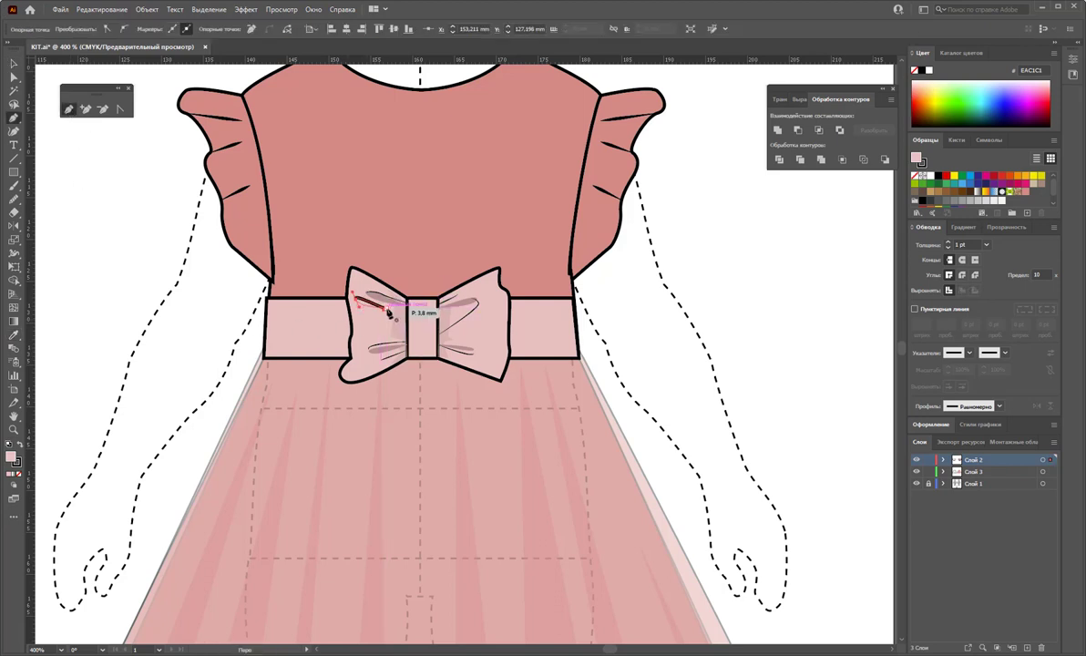
left_click(354, 293)
left_click(381, 334)
left_click(358, 351)
left_click(381, 334)
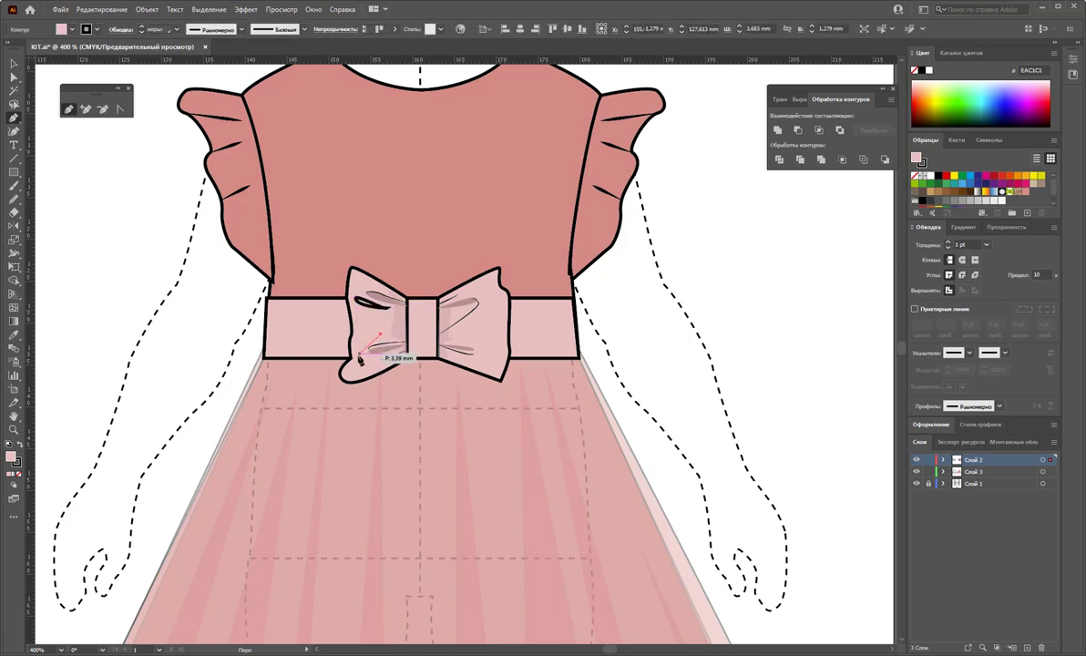
left_click(361, 343)
left_click(382, 339)
left_click(361, 343)
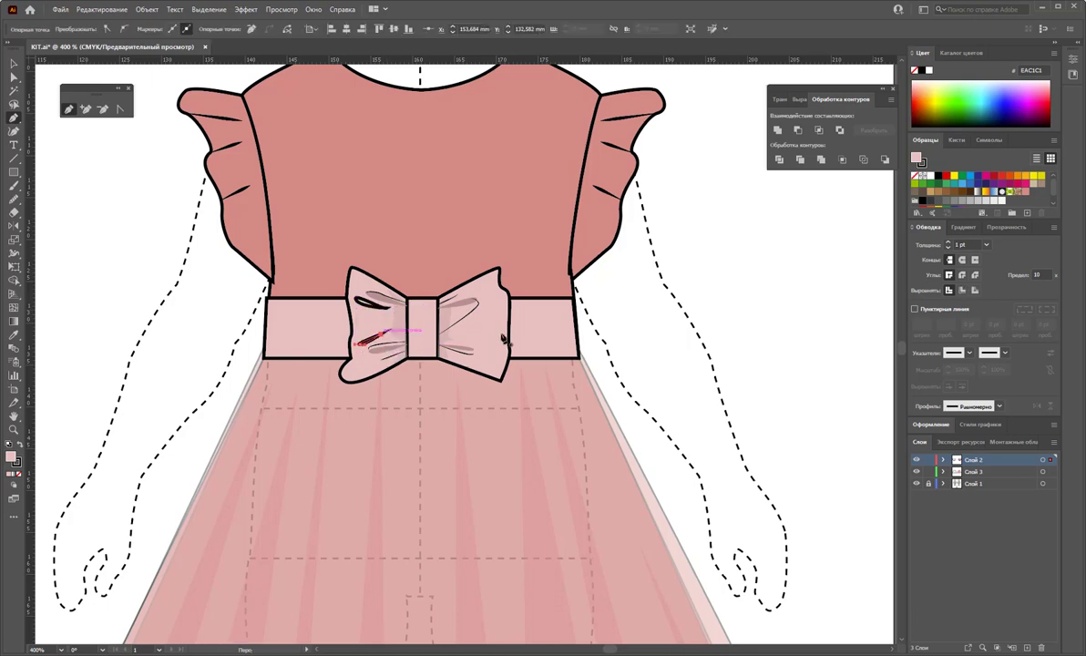
Step: Draw a teardrop pleat on the right lobe and select all new pleats
left_click(472, 328)
left_click(498, 330)
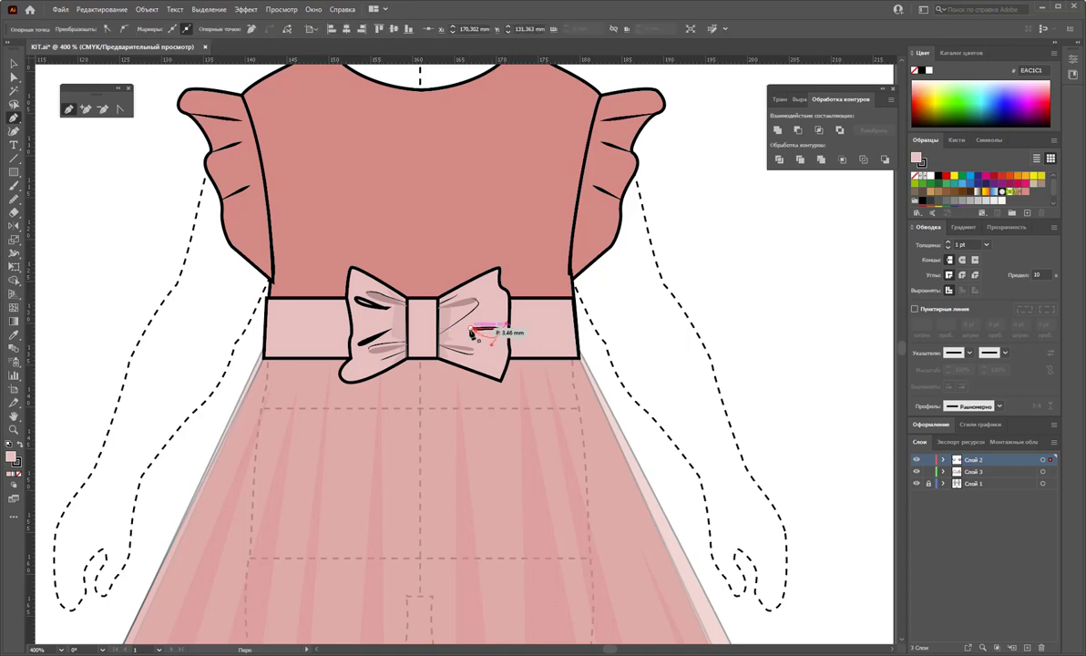
left_click(488, 338)
left_click(472, 328)
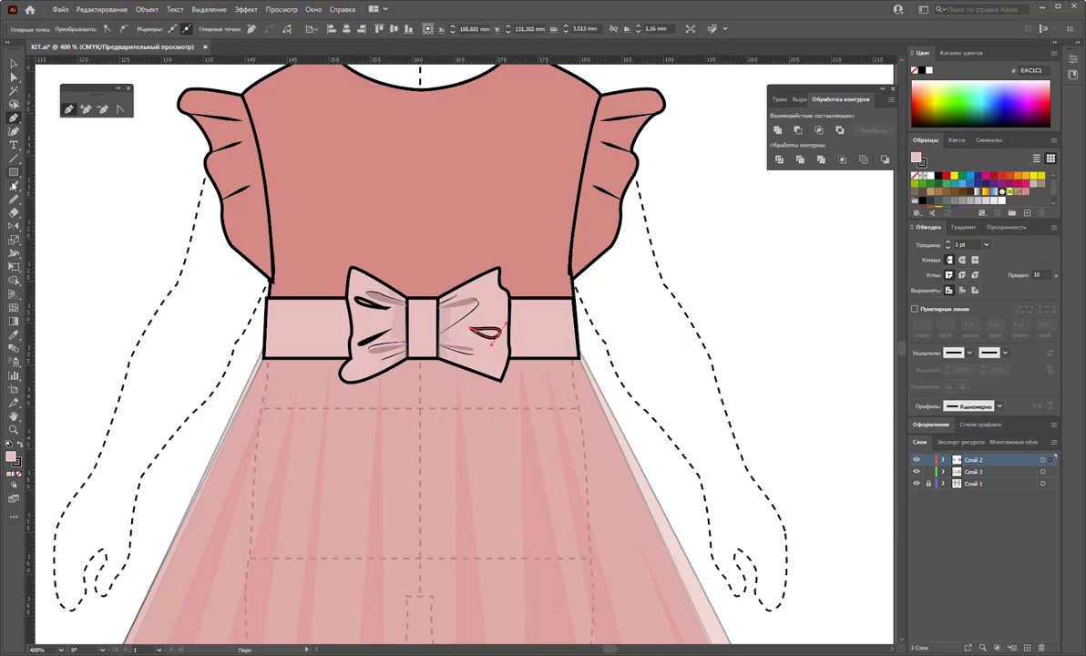
left_click(14, 63)
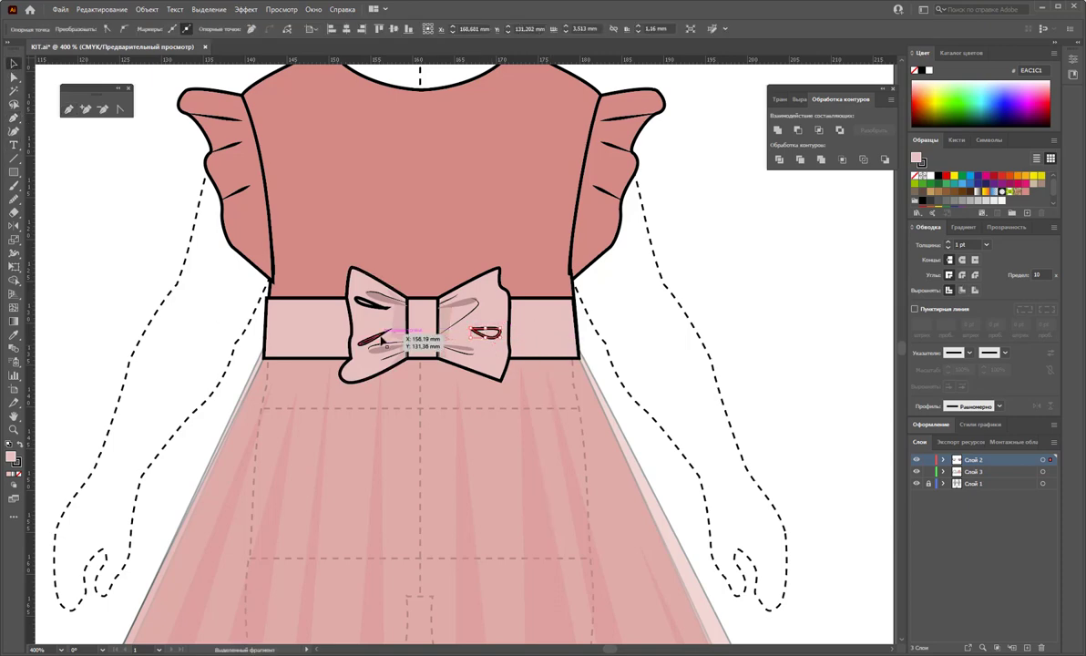
left_click(373, 307)
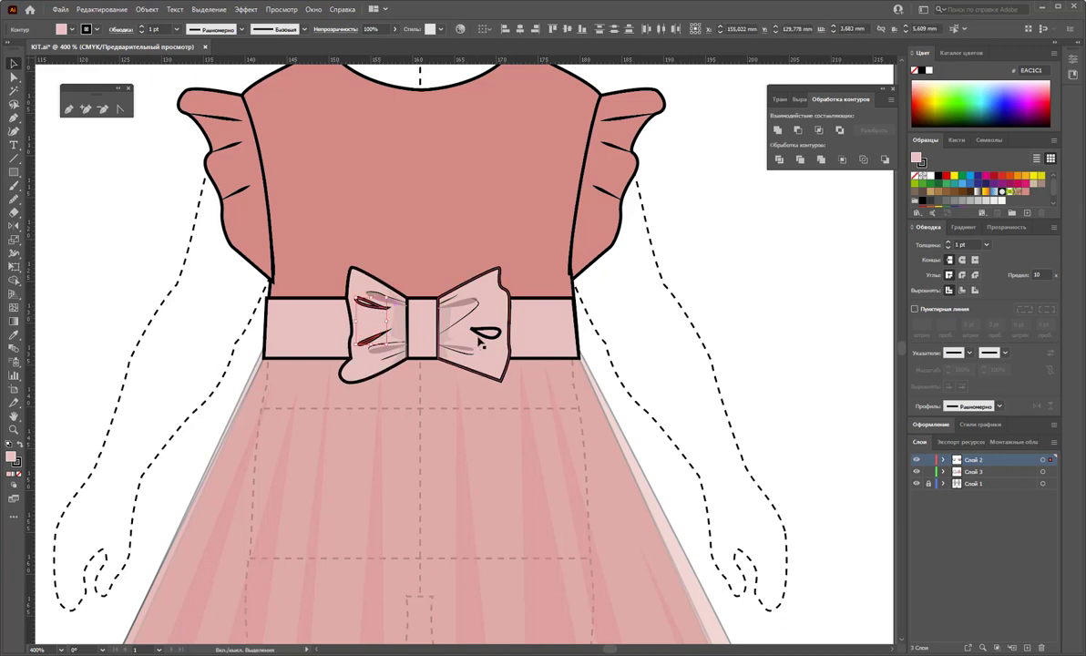
left_click(485, 330, "shift")
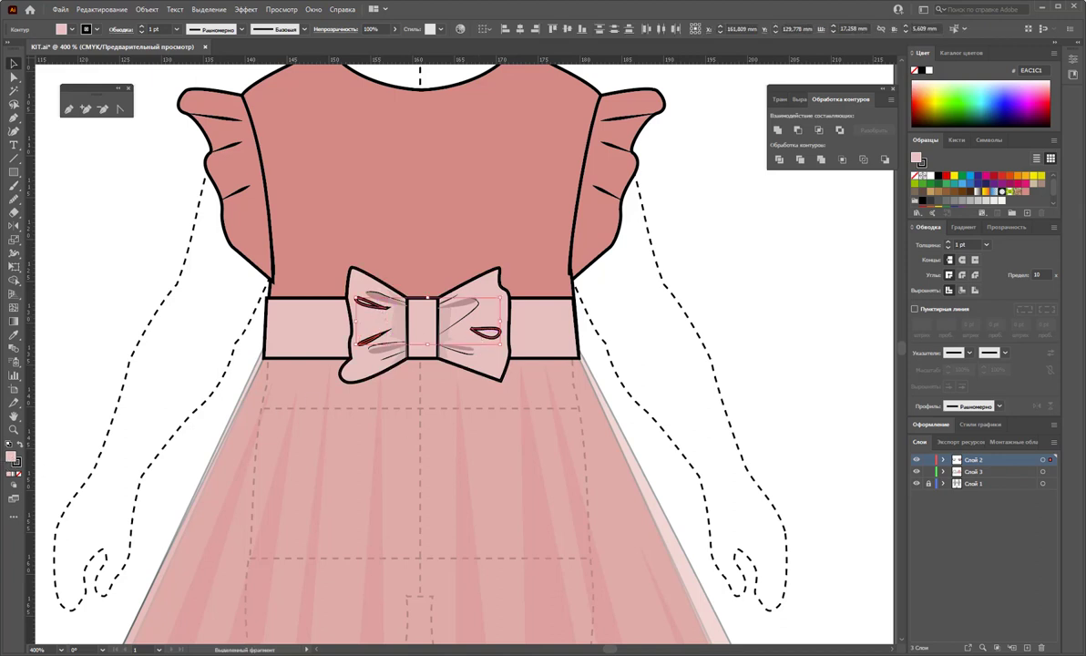
Step: Give the pleats a white fill, no stroke, and a Gaussian Blur of about 5.4 px
key("d")
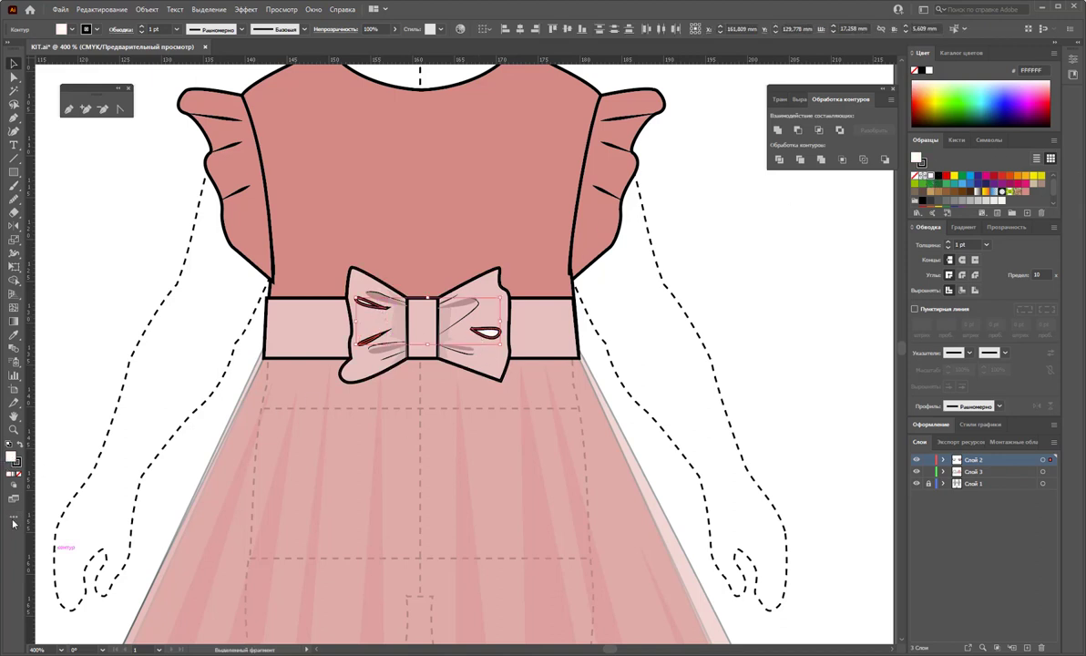
left_click(20, 473)
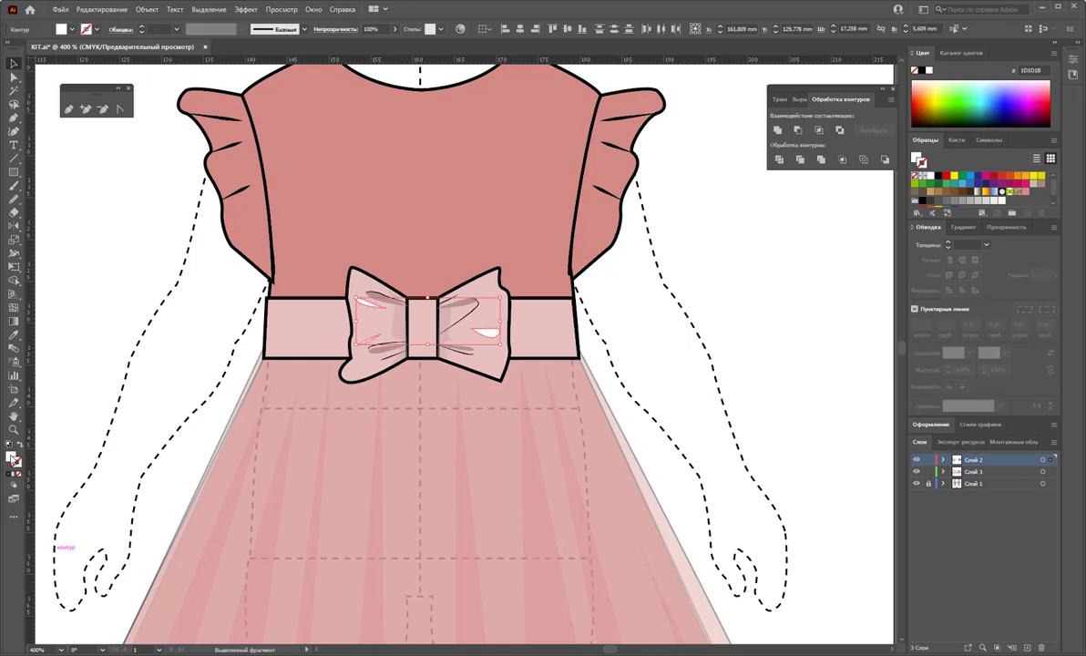
key("x")
left_click(246, 9)
mouse_move(264, 225)
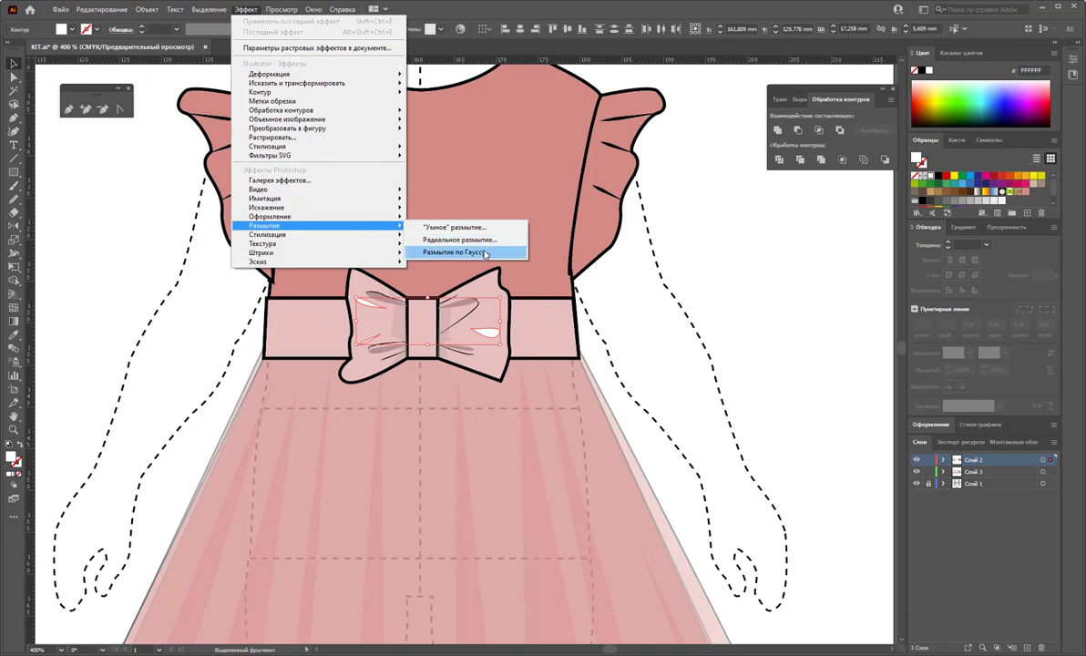
left_click(456, 252)
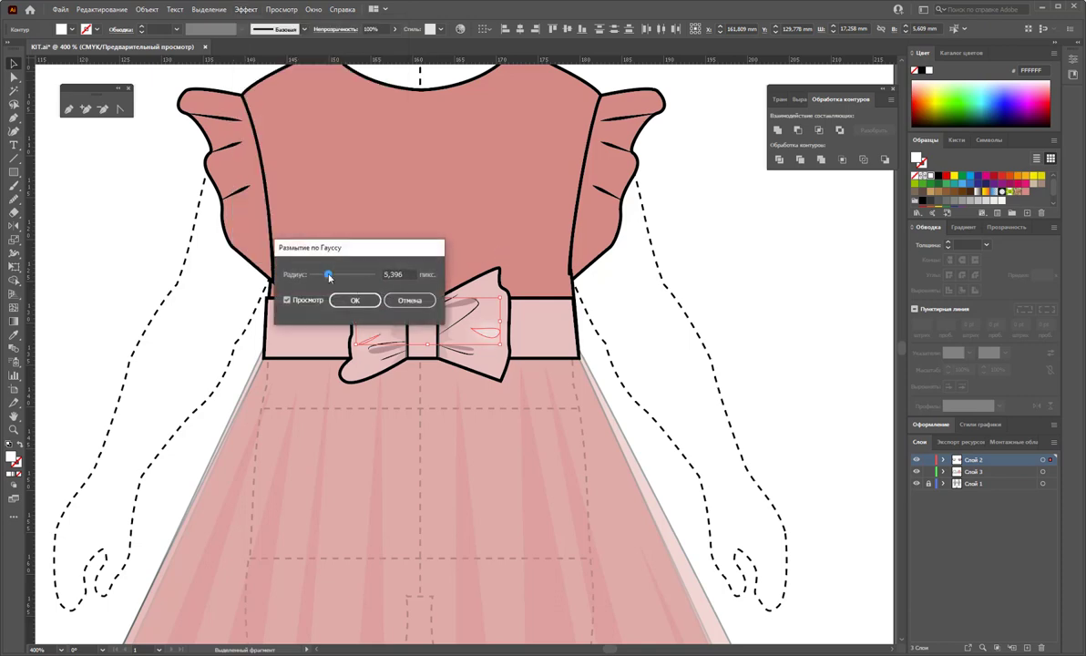
left_click_drag(340, 274, 324, 274)
left_click(355, 300)
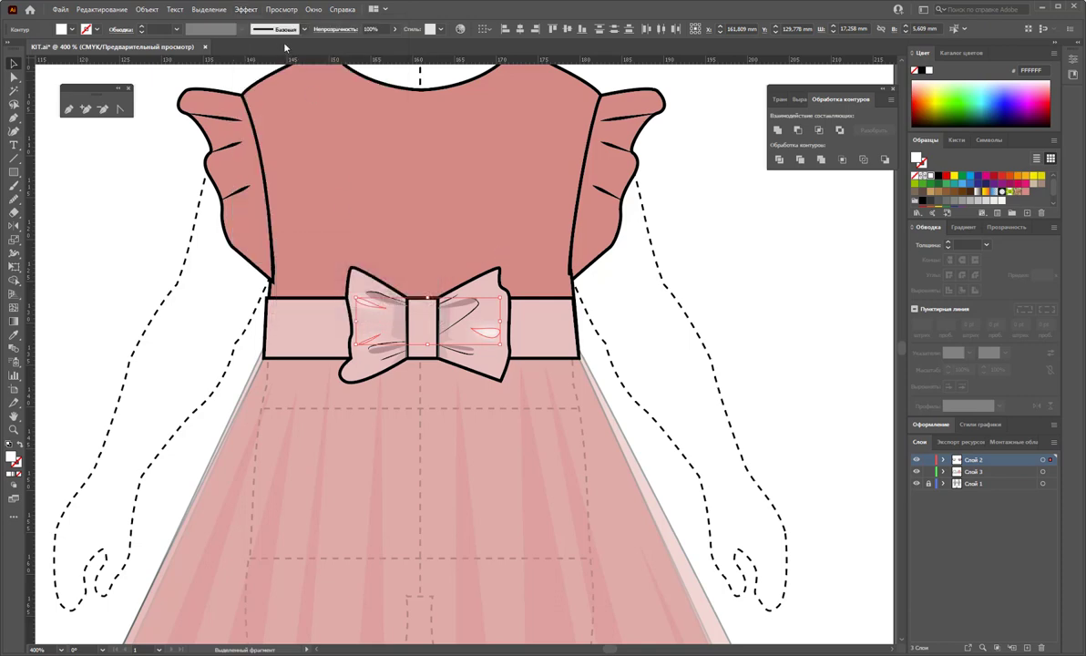
Step: Lower the pleats' opacity to 75% and zoom out toward the whole dress
left_click(372, 29)
left_click_drag(392, 29, 384, 44)
left_click(732, 291)
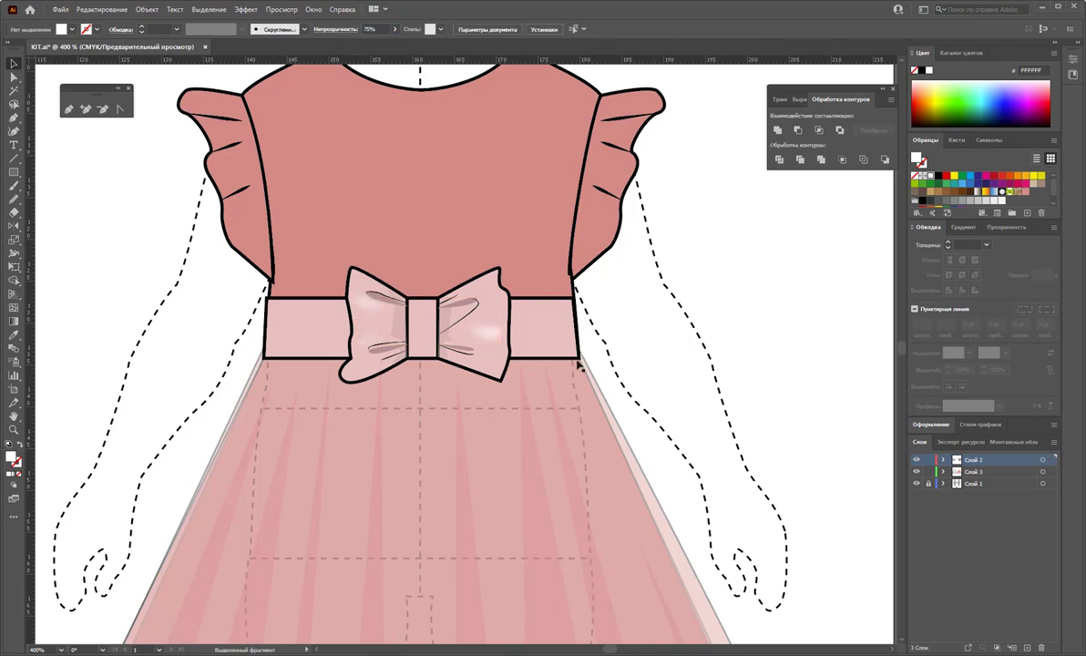
key("z")
left_click(412, 437, "alt")
Step: Zoom out to show both dresses and select the pink dress's bow by similar colour
left_click(510, 332, "alt")
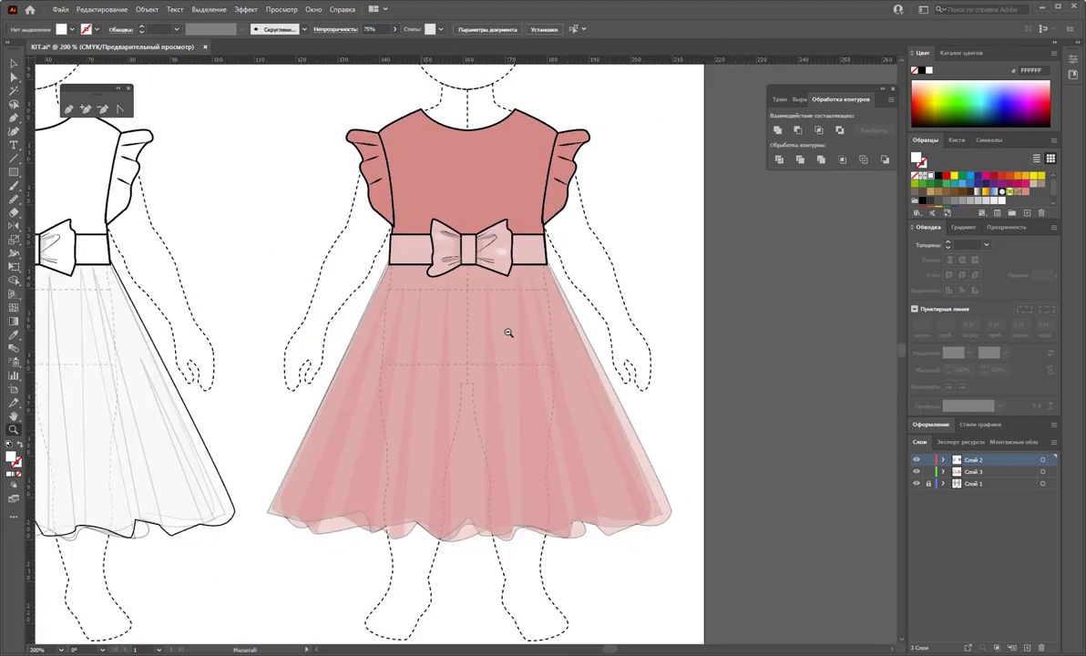
left_click(450, 365, "alt")
scroll(450, 365, "up", 1)
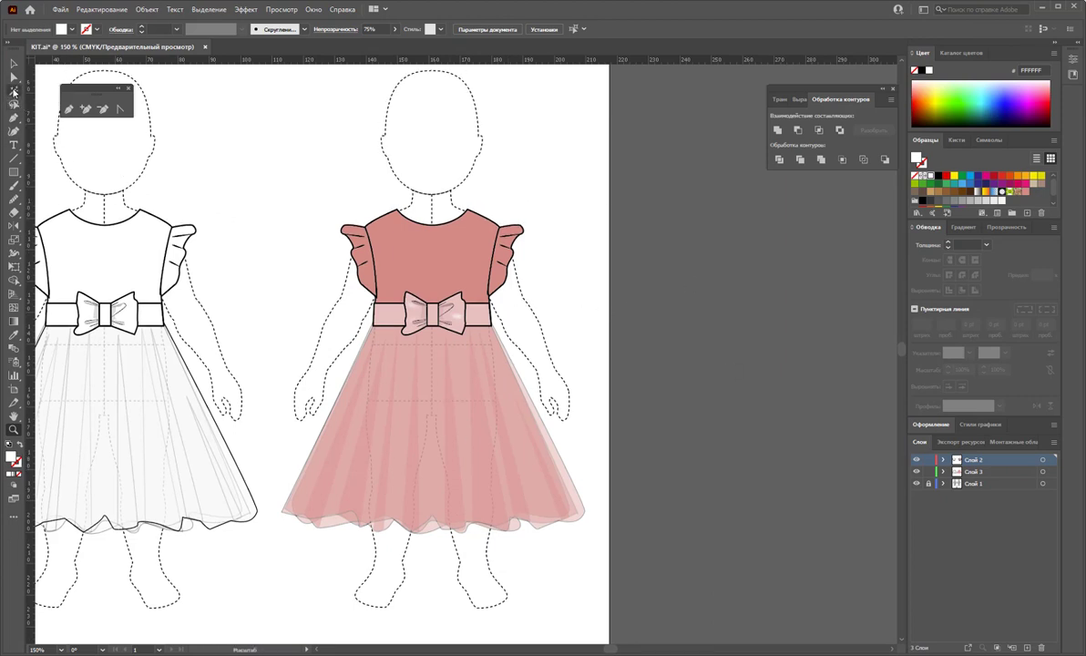
left_click(14, 90)
left_click(471, 313)
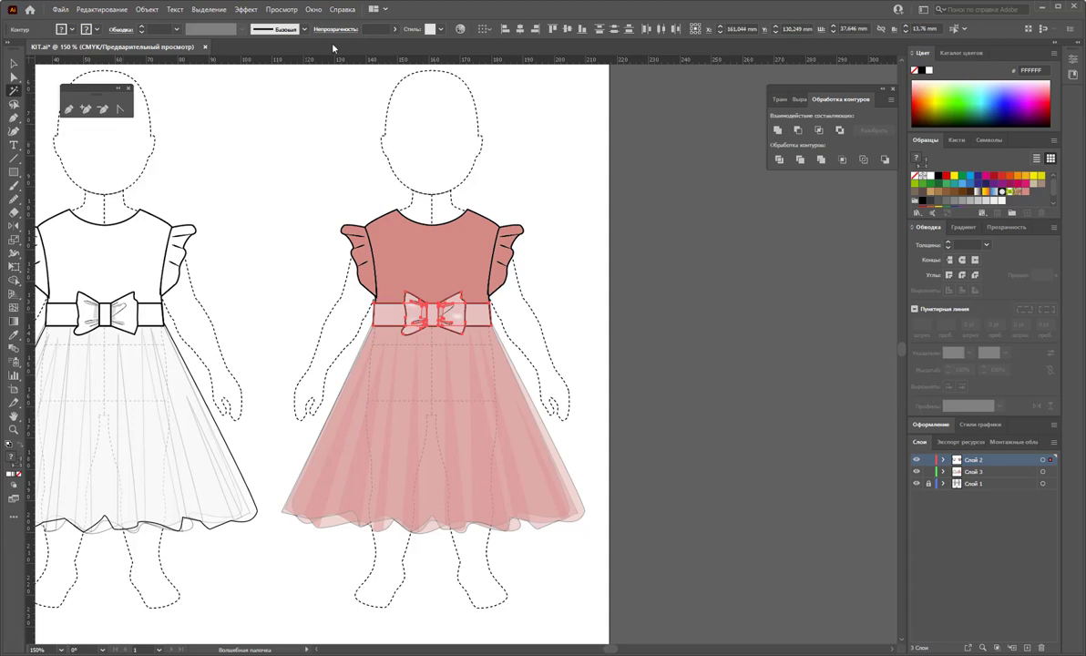
Step: Try shifting the bow's colours toward lavender in Recolor Artwork, then reset and close it
left_click(461, 30)
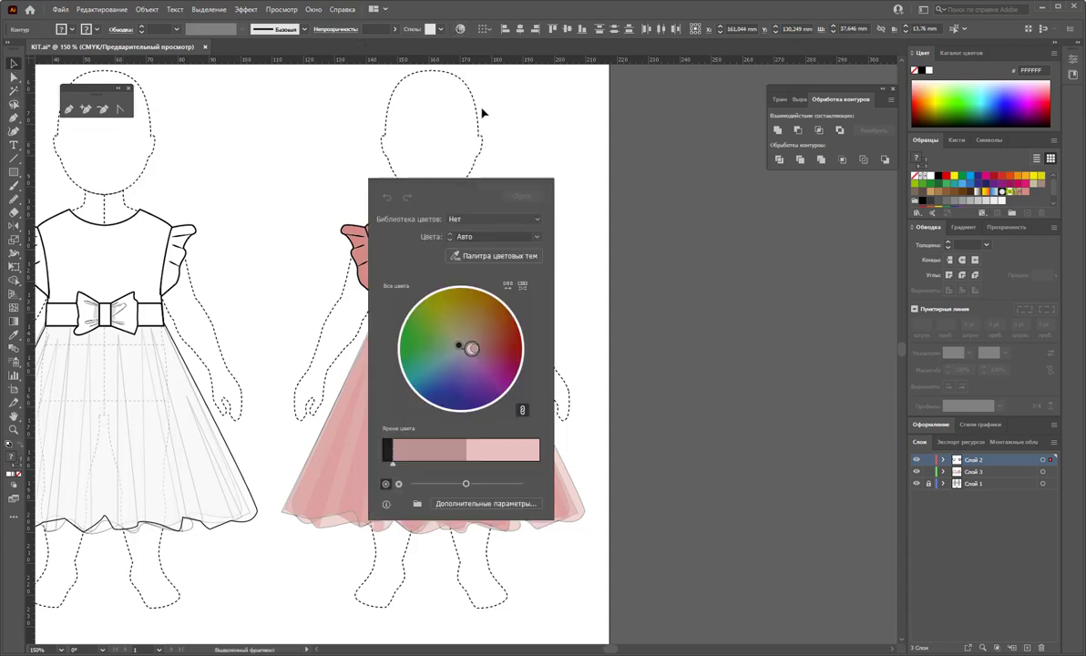
left_click_drag(473, 190, 657, 194)
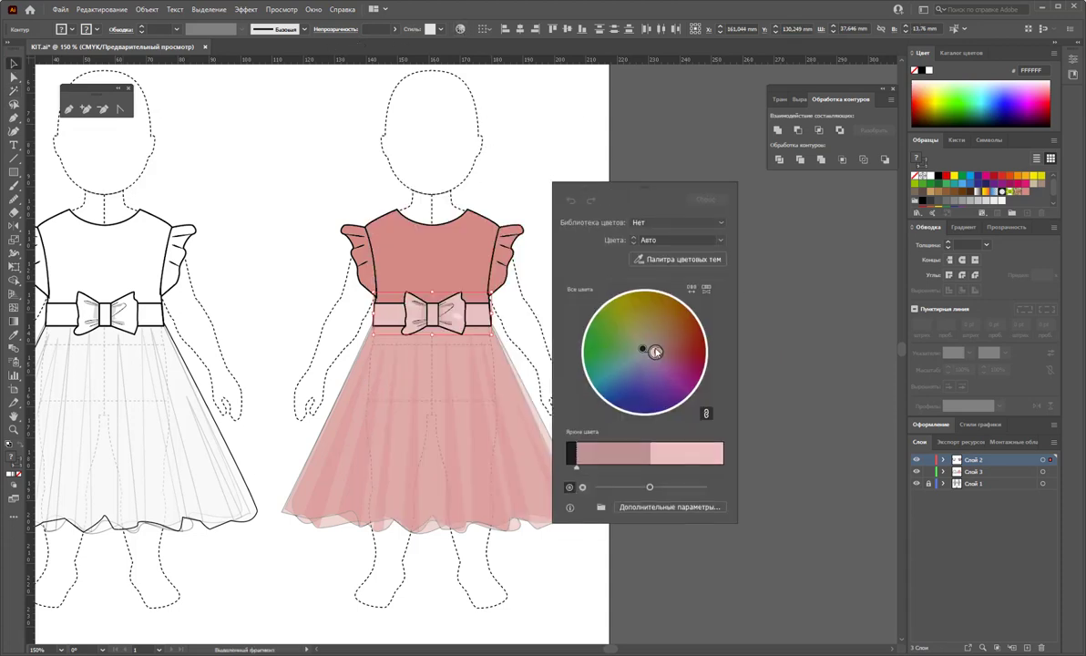
left_click_drag(658, 353, 650, 356)
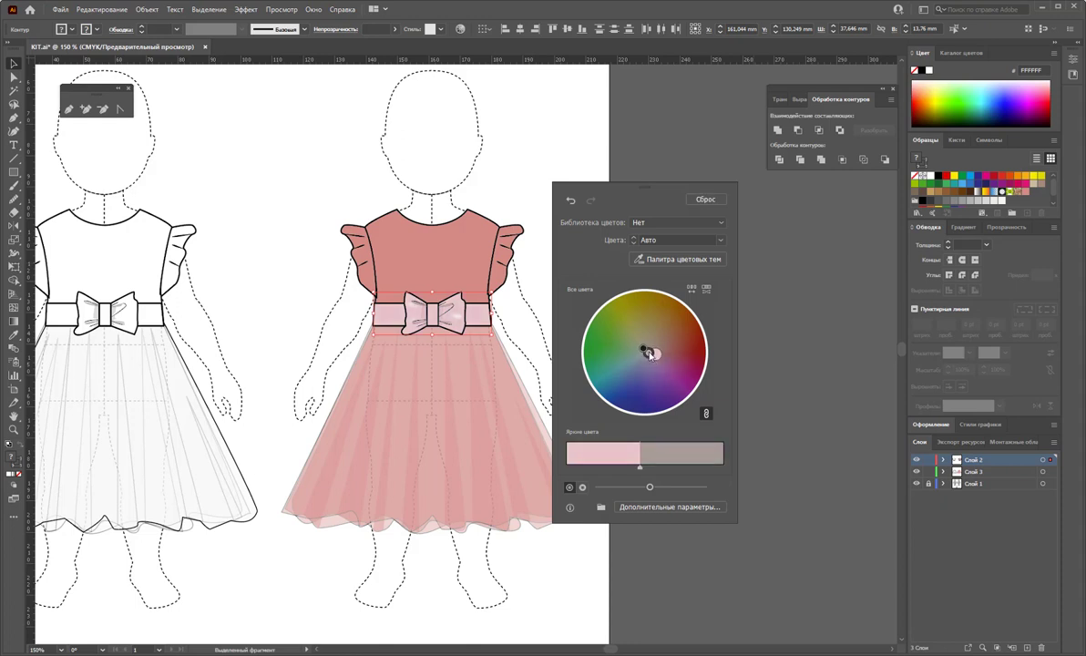
key("ctrl+z")
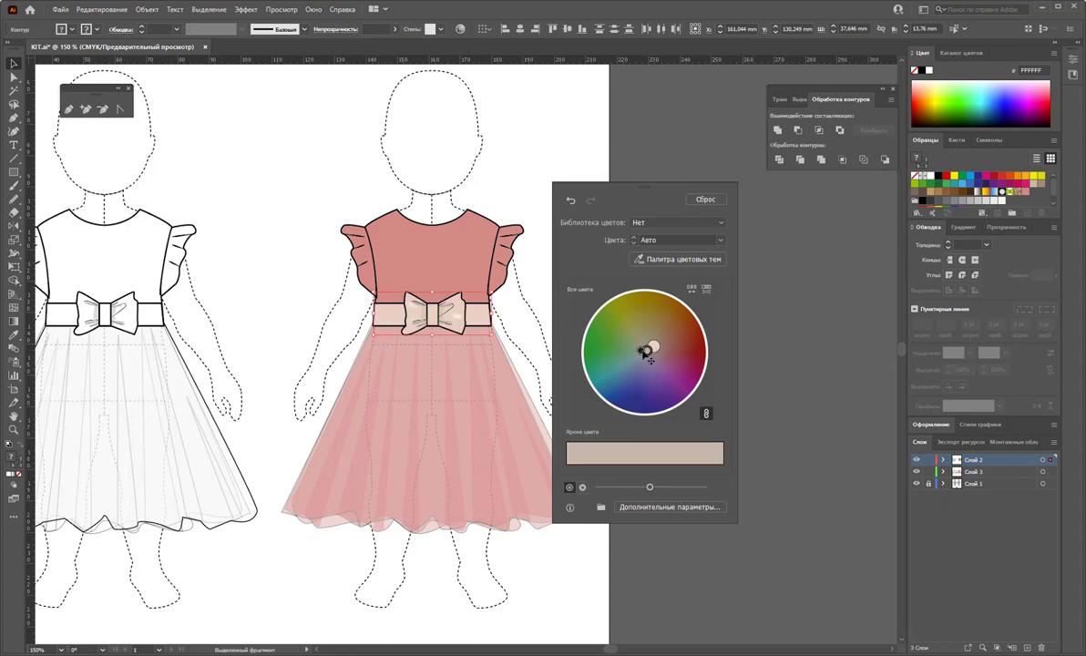
left_click_drag(646, 355, 649, 357)
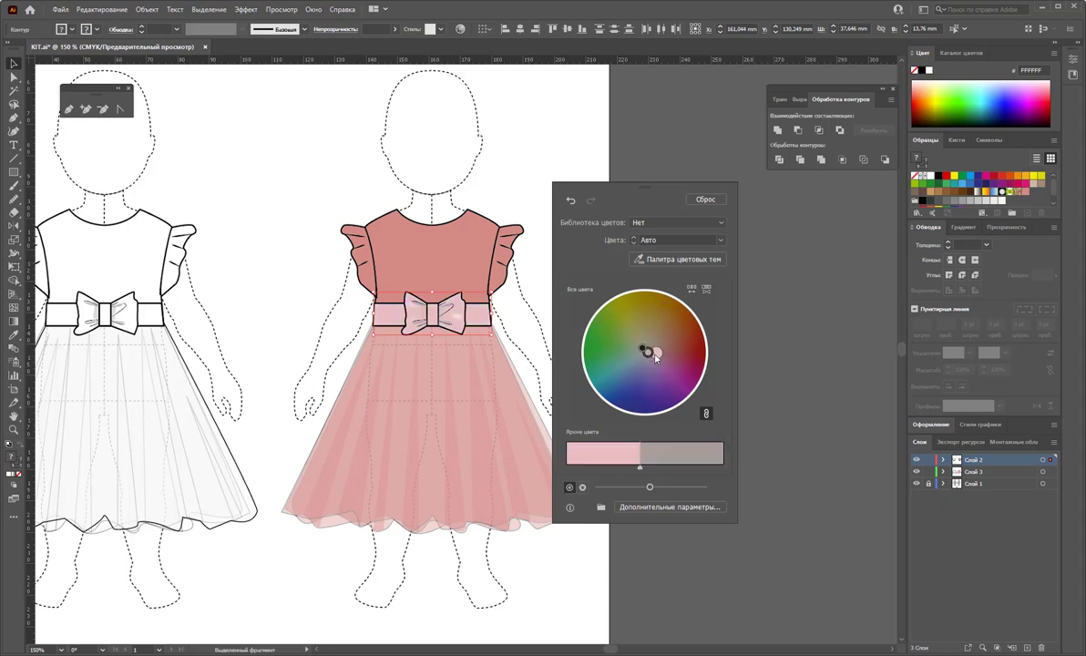
left_click(707, 199)
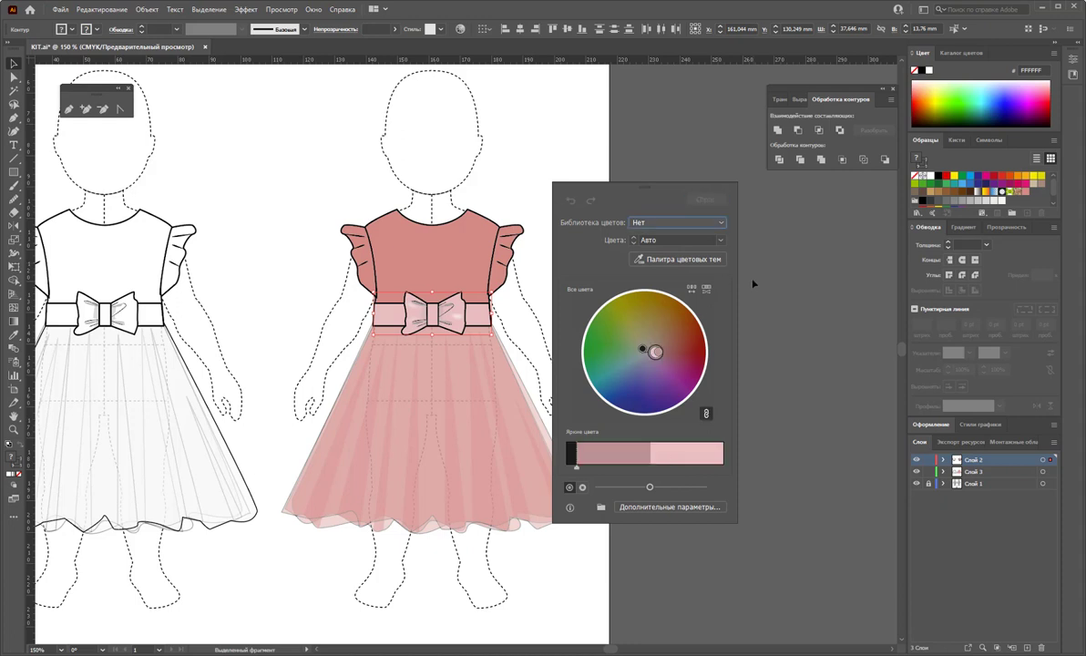
left_click(694, 467)
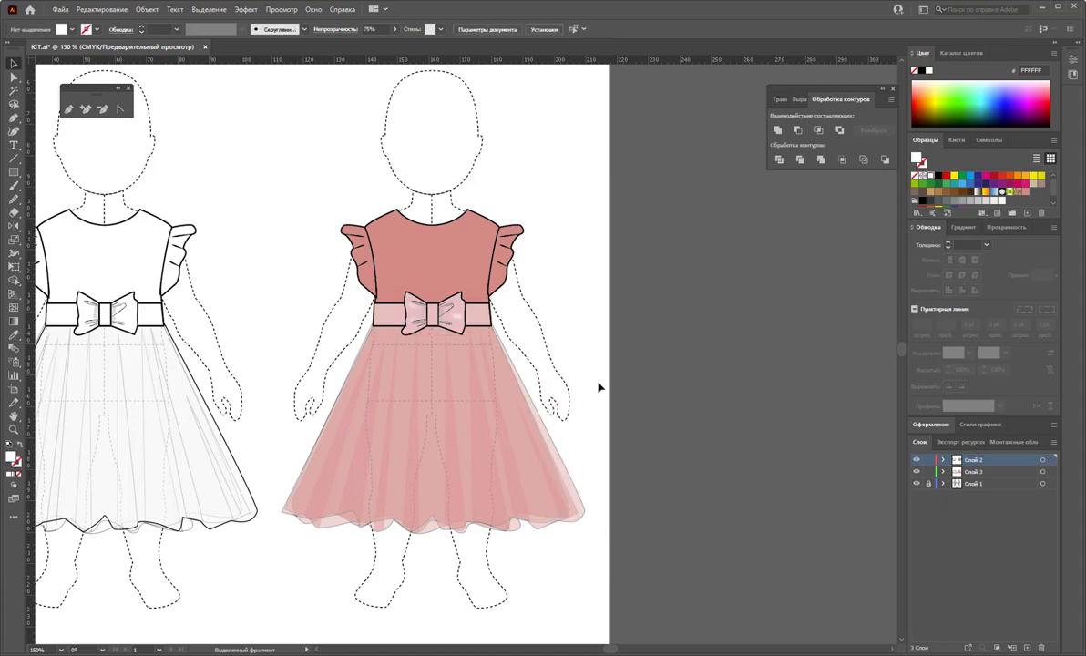
Step: Draw a small circle above the first figure with the Ellipse tool and select it
left_click(12, 172)
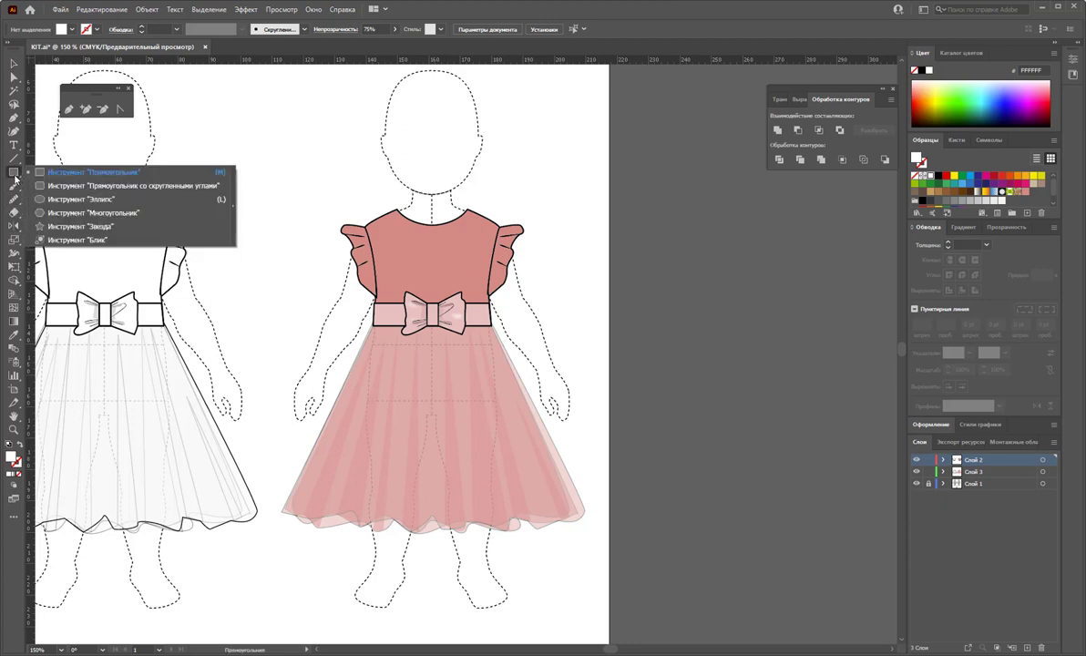
left_click(66, 202)
mouse_move(219, 118)
left_mouse_down()
mouse_move(269, 153)
mouse_move(271, 169)
left_mouse_up()
key("v")
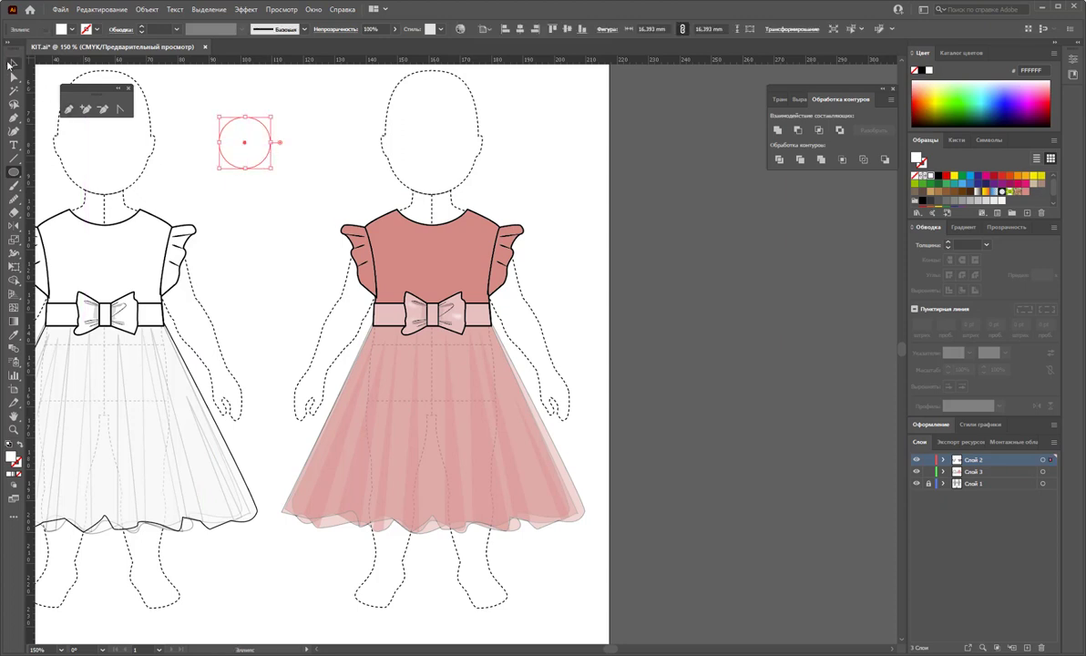
left_click(304, 117)
left_click(245, 143)
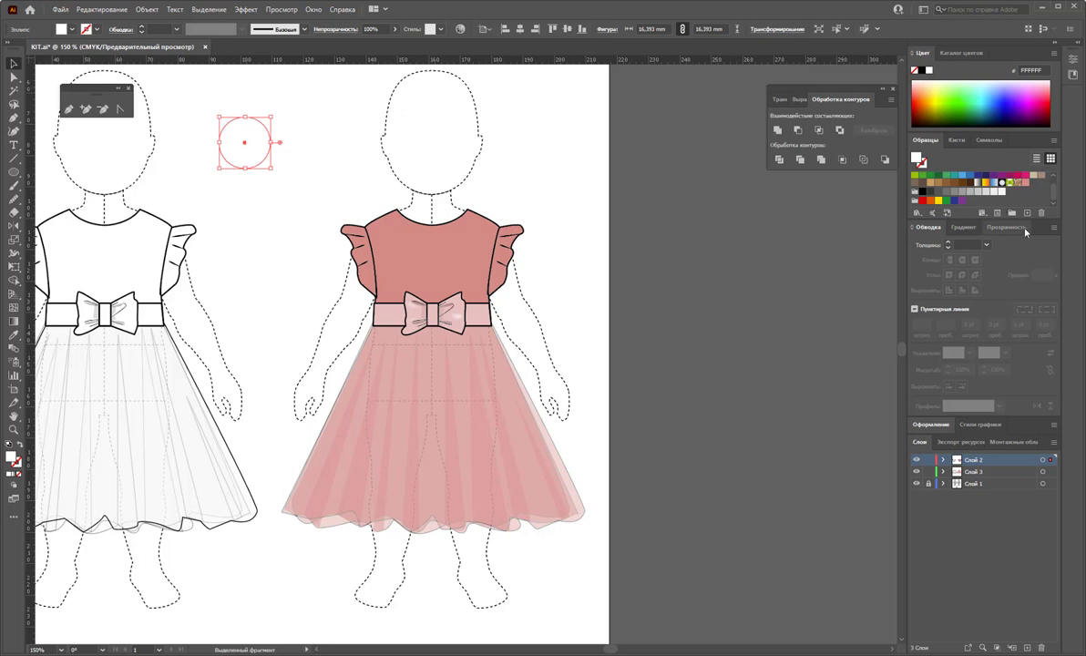
Step: Fill the circle with a white-to-black radial gradient and add an extra gradient stop
mouse_move(957, 221)
left_mouse_down()
mouse_move(1025, 266)
mouse_move(1025, 302)
left_mouse_up()
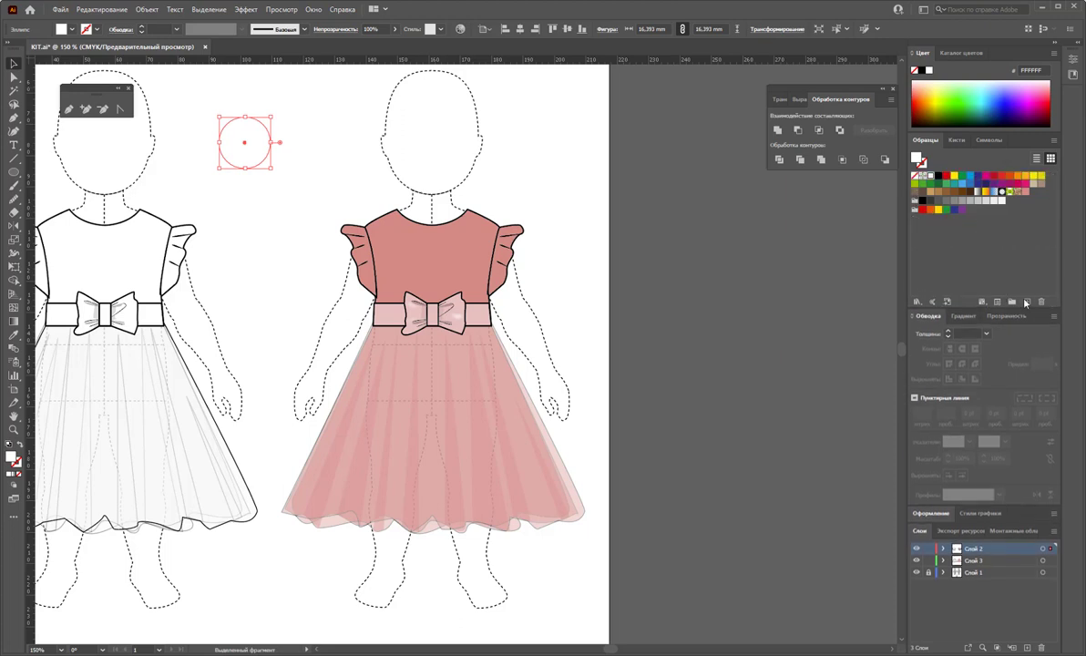
left_click(979, 194)
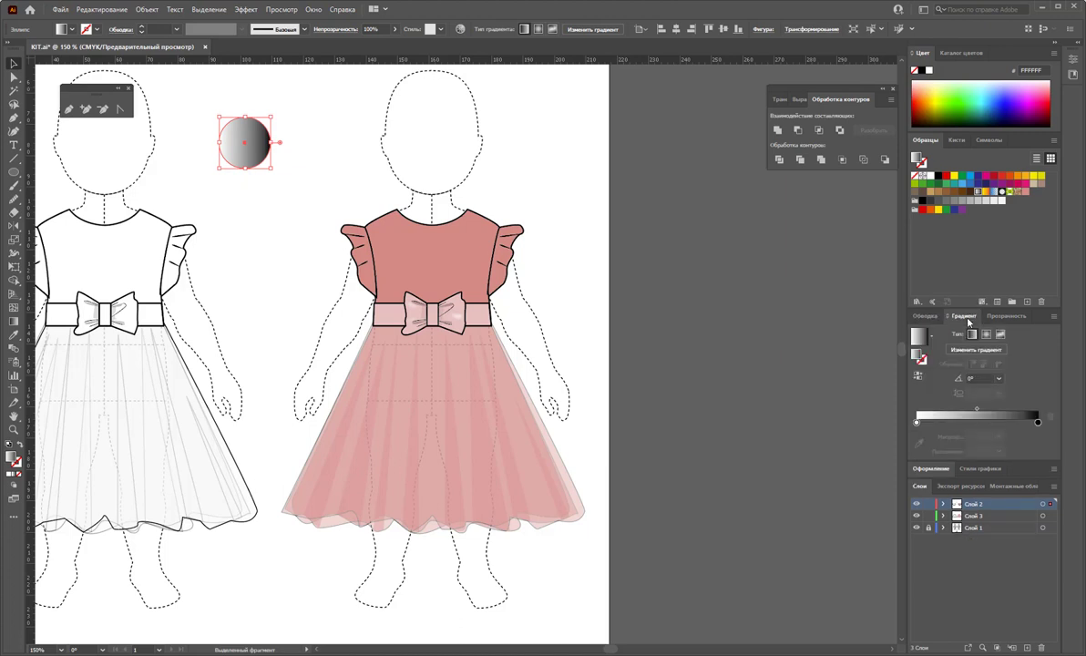
left_click(986, 333)
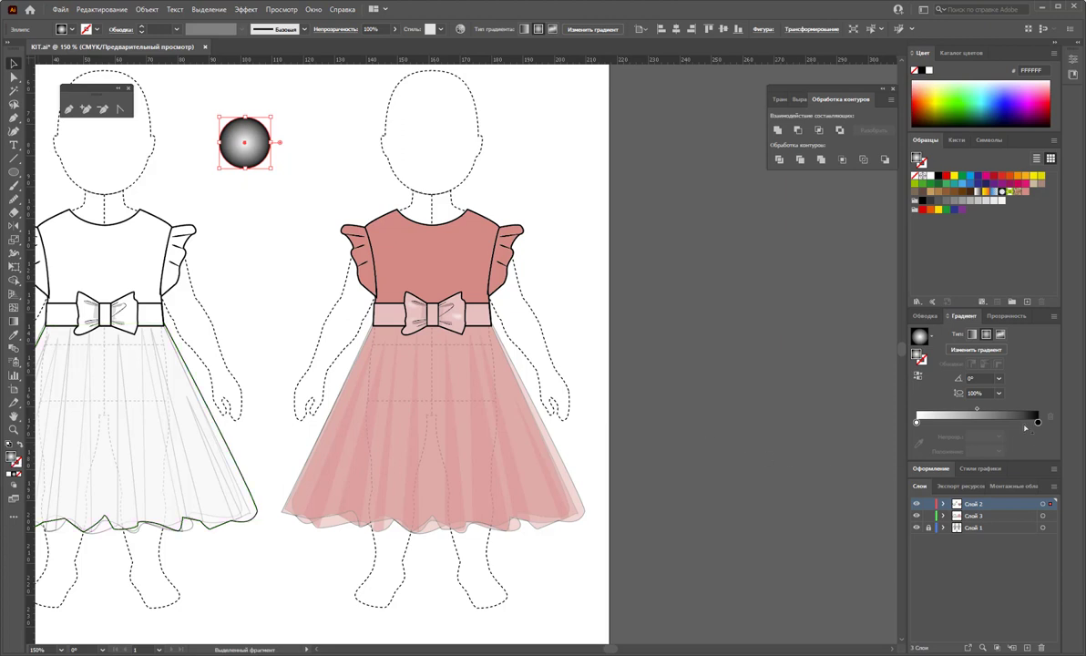
left_click(1023, 422)
Step: Delete the black gradient stop and tint the outer stop a light orange-yellow
left_click_drag(1038, 425, 1020, 420)
double_click(1022, 422)
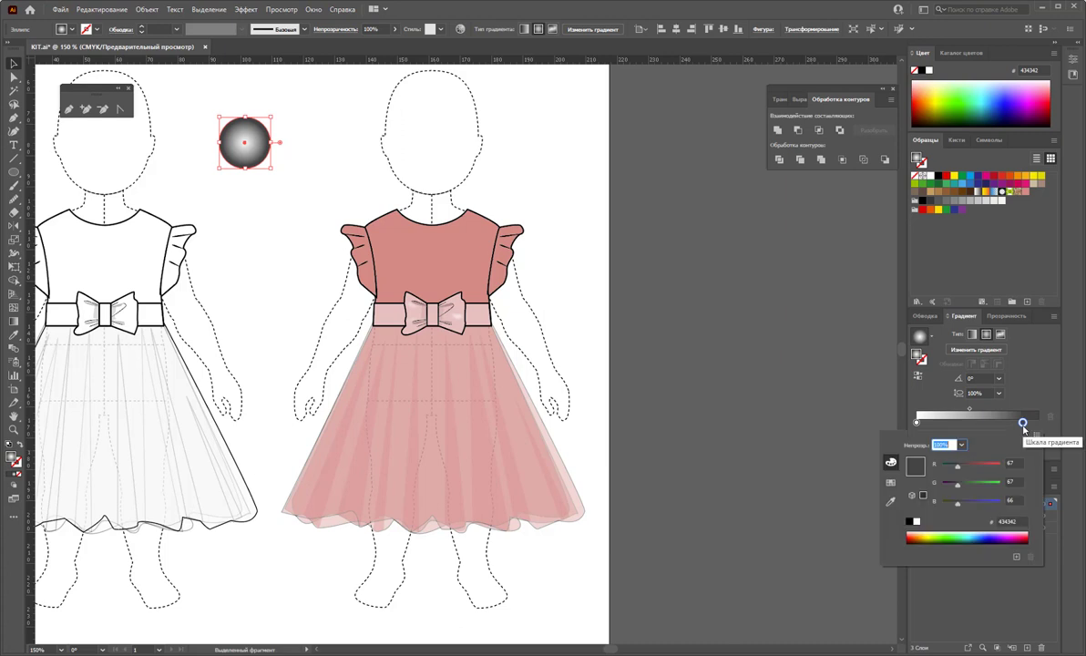
left_click(914, 534)
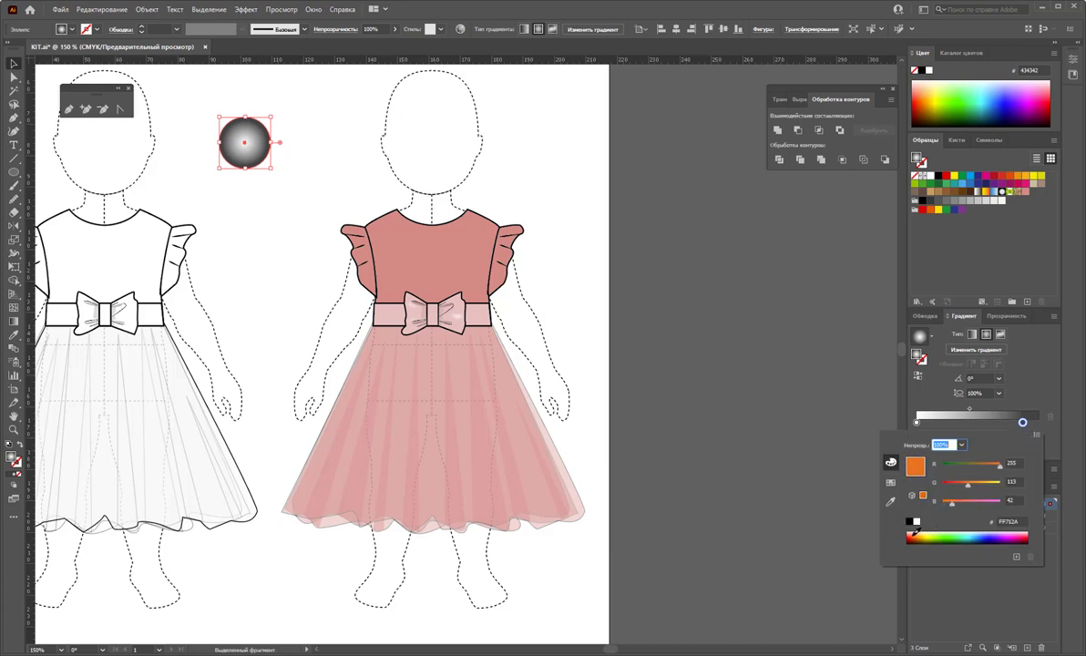
left_click_drag(915, 533, 926, 530)
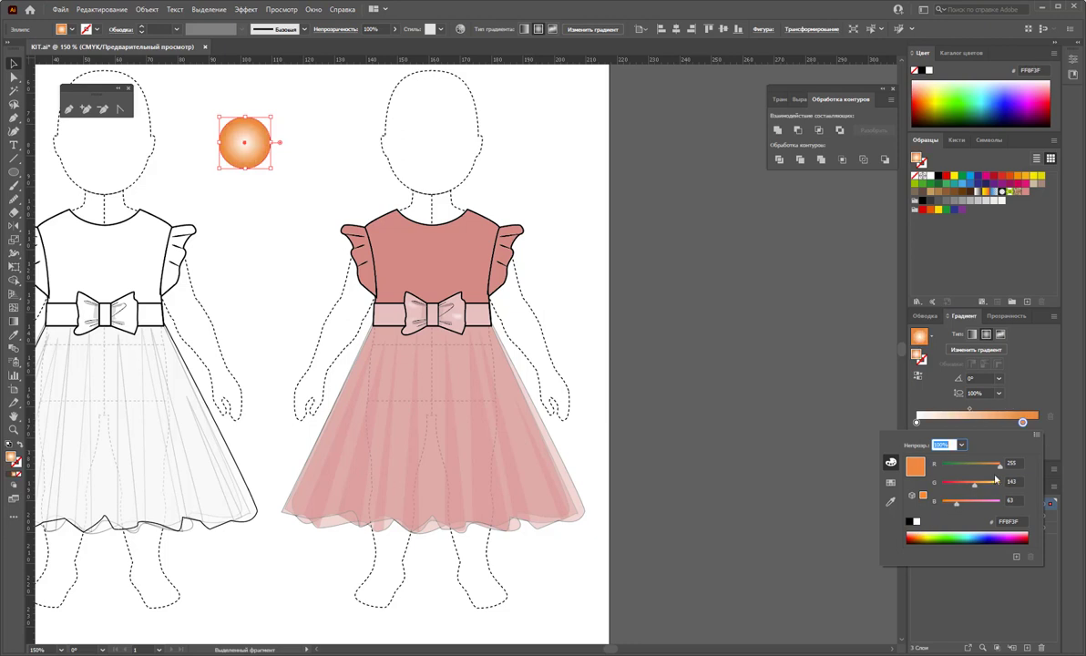
left_click_drag(985, 490, 976, 504)
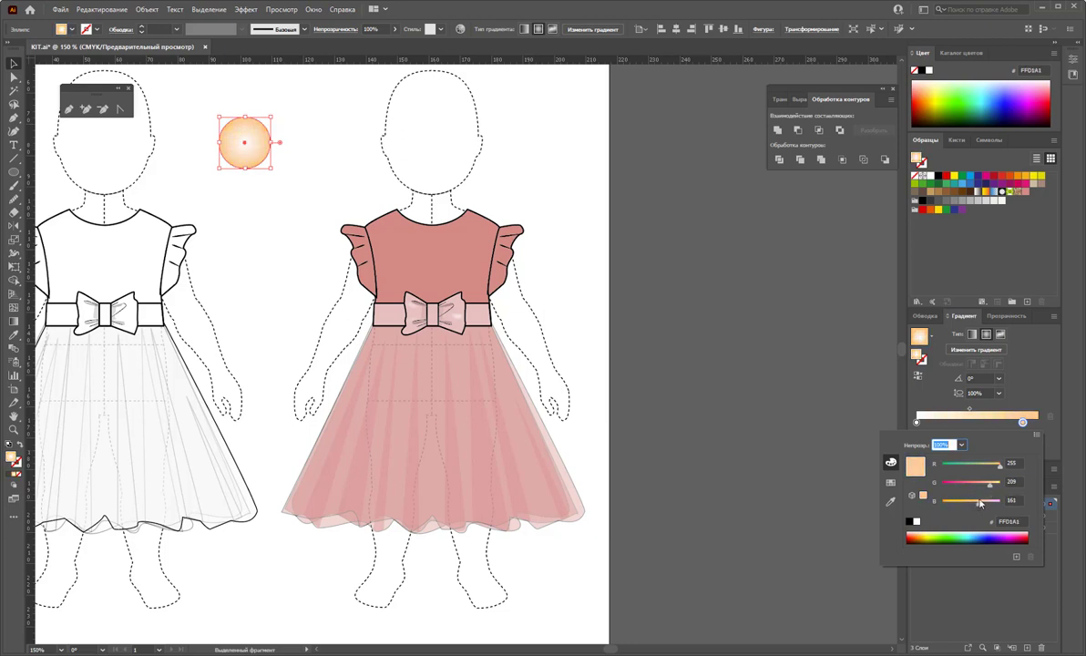
left_click(1056, 387)
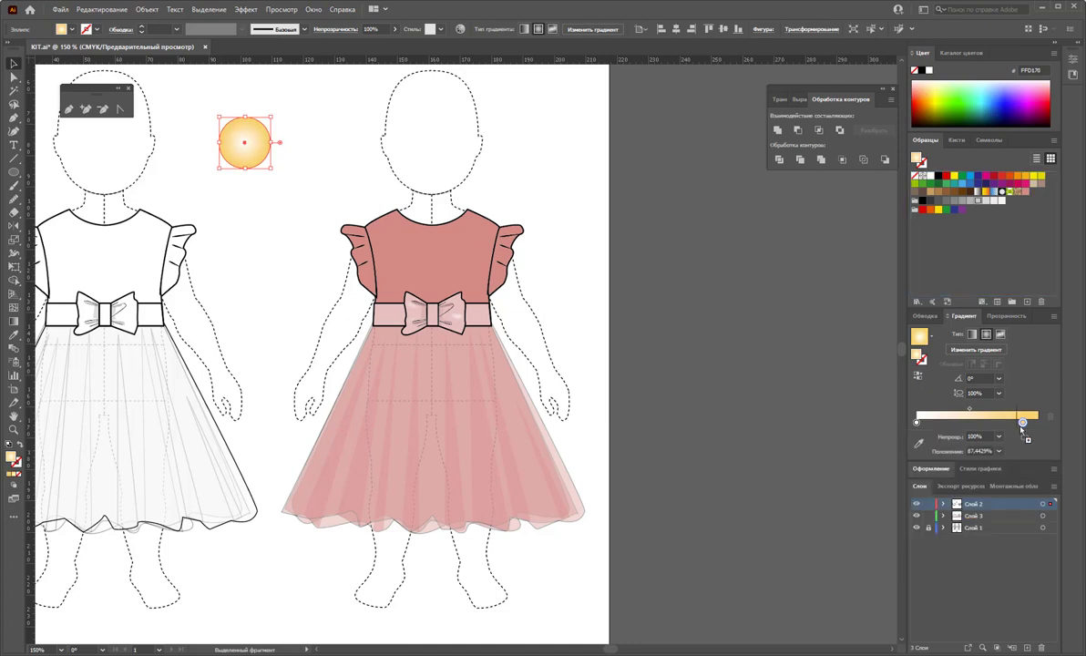
Step: Move the coloured stop toward the centre and change it to pale pink FED1E0
left_click_drag(1021, 424, 994, 424)
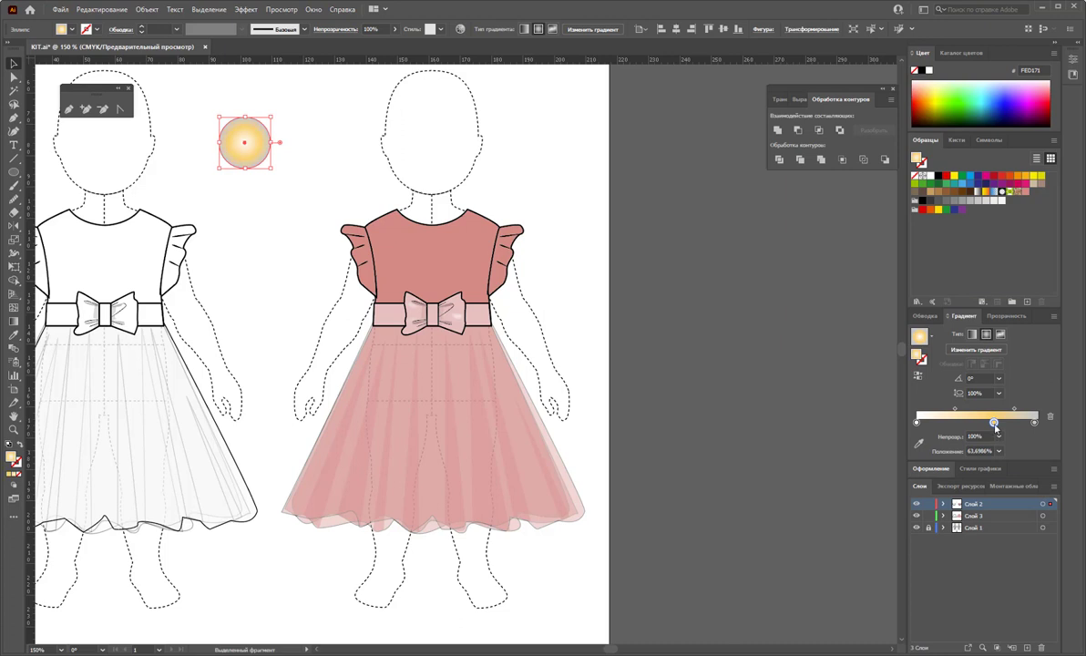
double_click(994, 423)
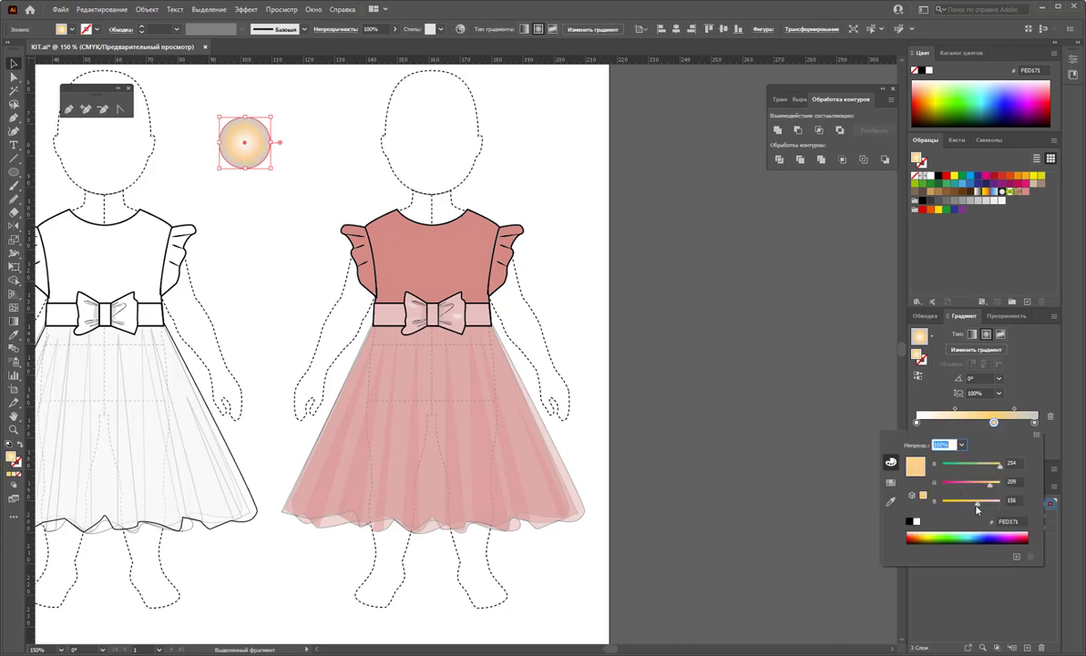
left_click_drag(976, 507, 989, 507)
left_click(742, 338)
left_click(583, 318)
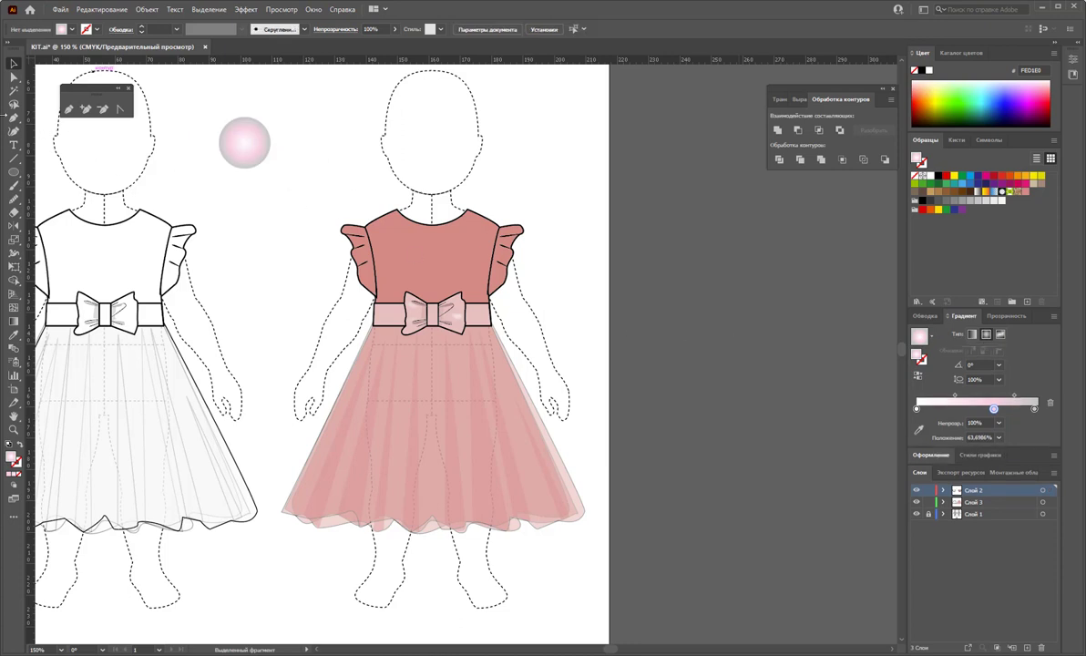
Step: Add a black circle behind the pink bead, resized, as a faint shadow at about 45% opacity
left_click(13, 171)
left_click_drag(219, 114, 280, 174)
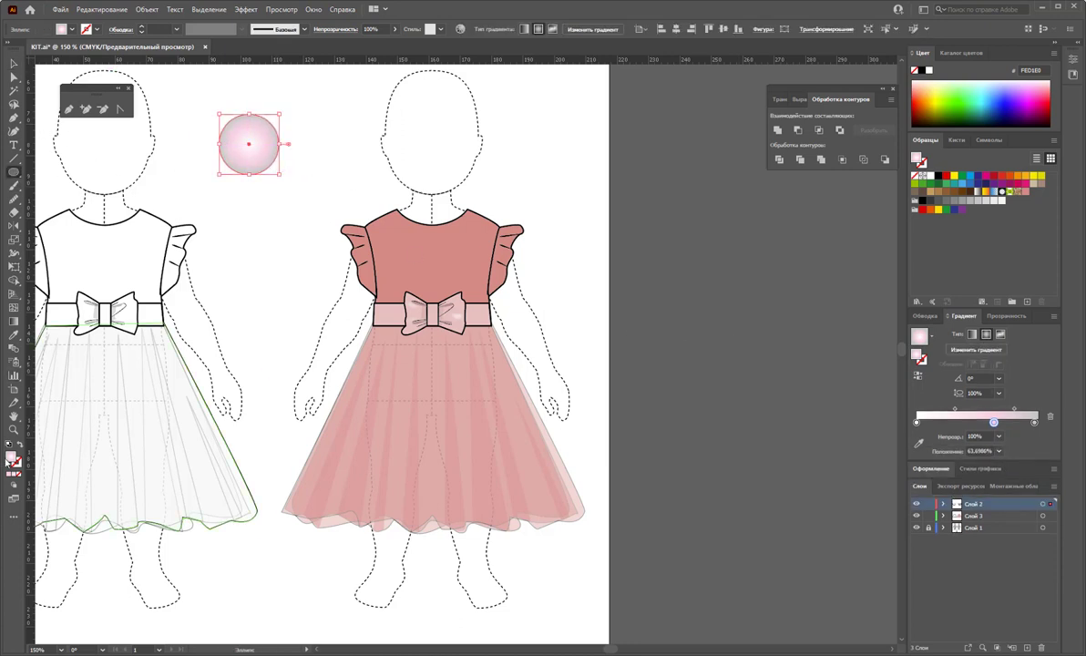
left_click(937, 177)
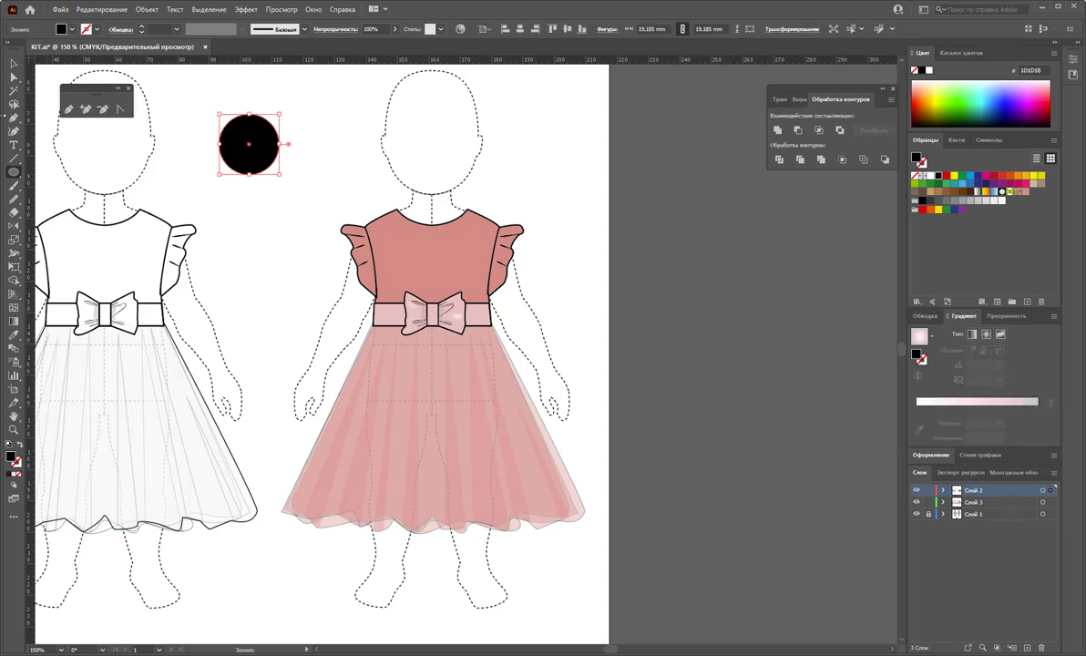
key("v")
right_click(256, 155)
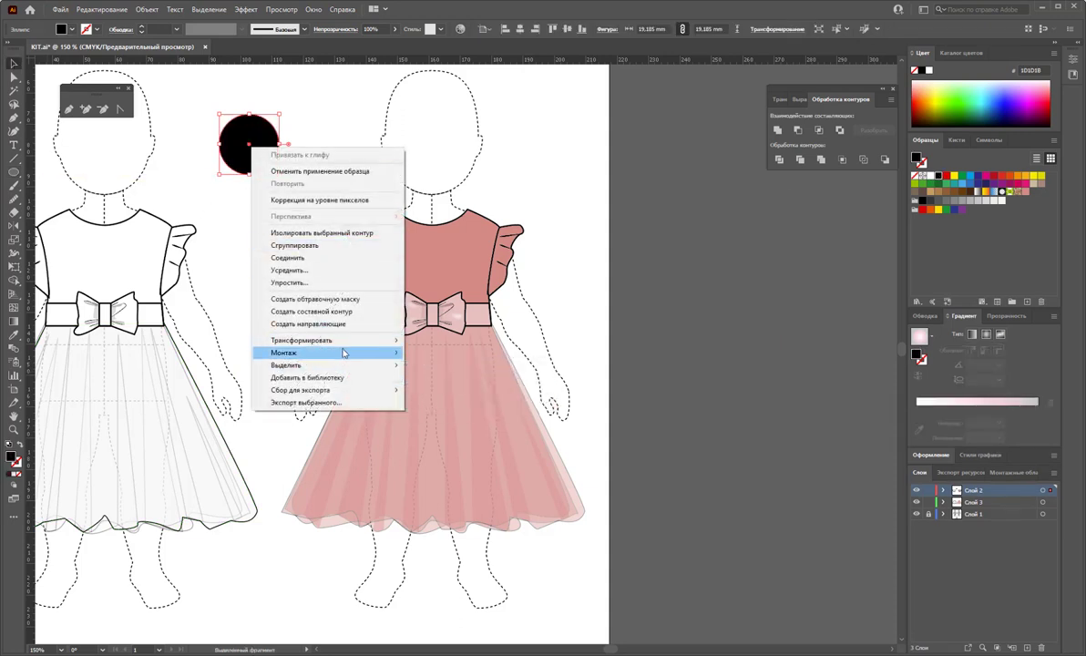
left_click(445, 390)
left_click_drag(280, 175, 275, 170)
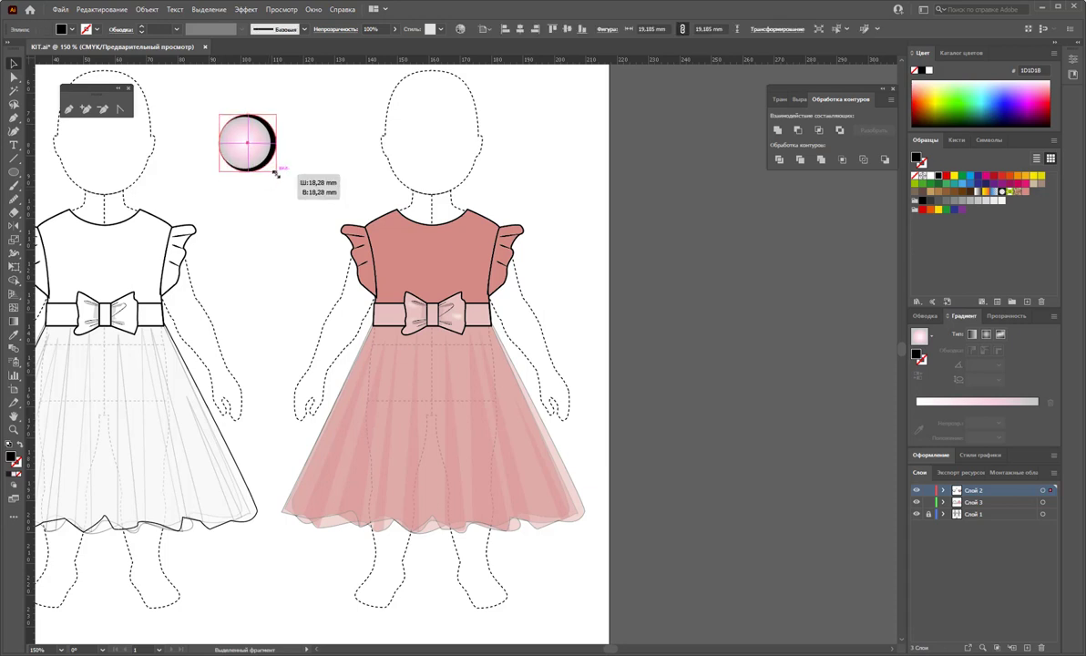
left_click(395, 29)
left_click_drag(343, 44, 370, 49)
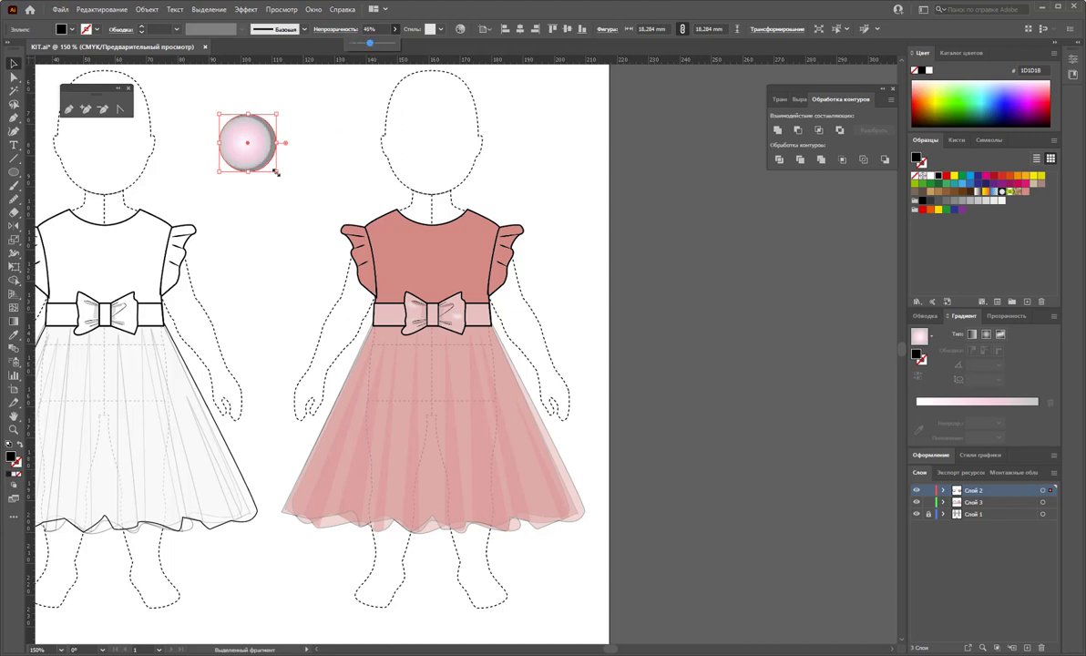
Step: Shrink the bead and its shadow to a tiny dot near the left figure's shoulder
left_click(304, 194)
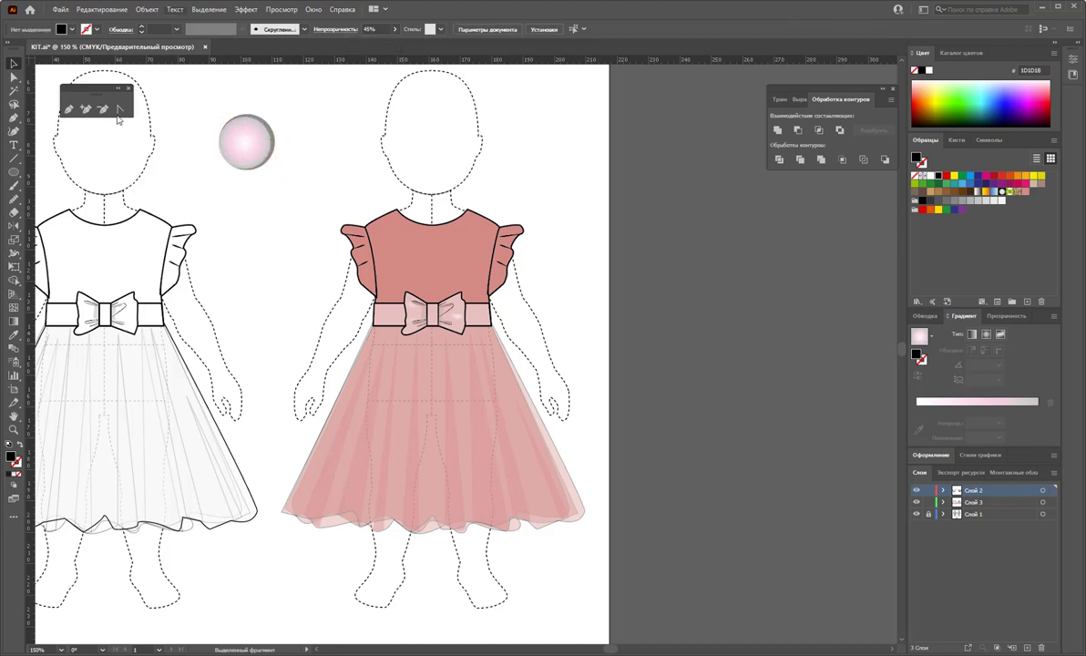
left_click(250, 164)
left_click_drag(274, 108, 253, 169)
left_click(262, 201)
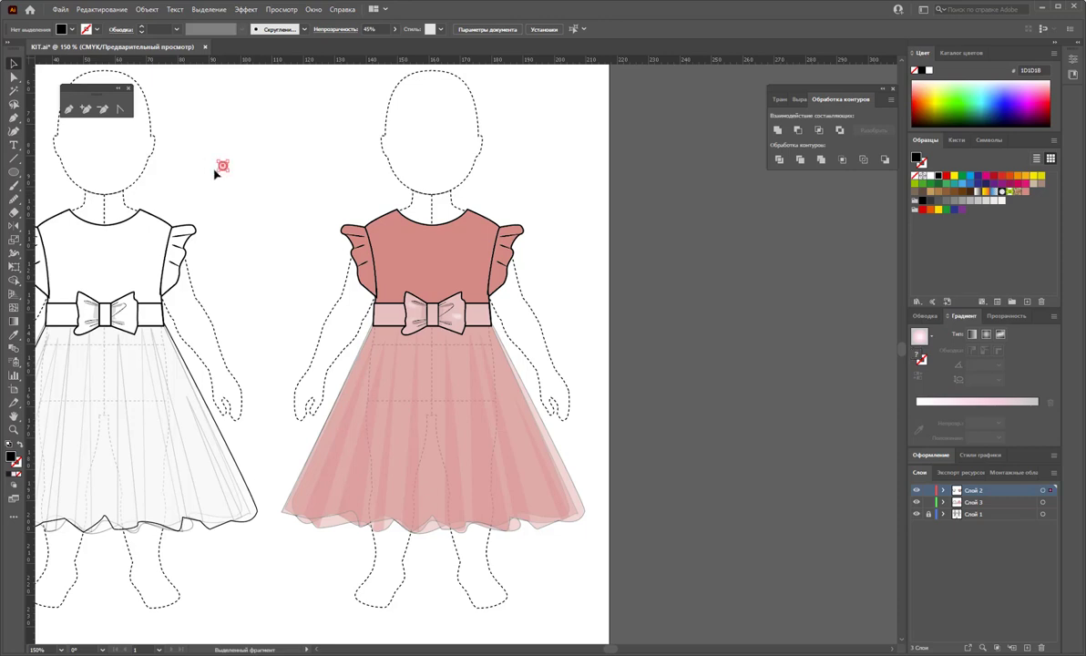
left_click_drag(223, 166, 223, 166)
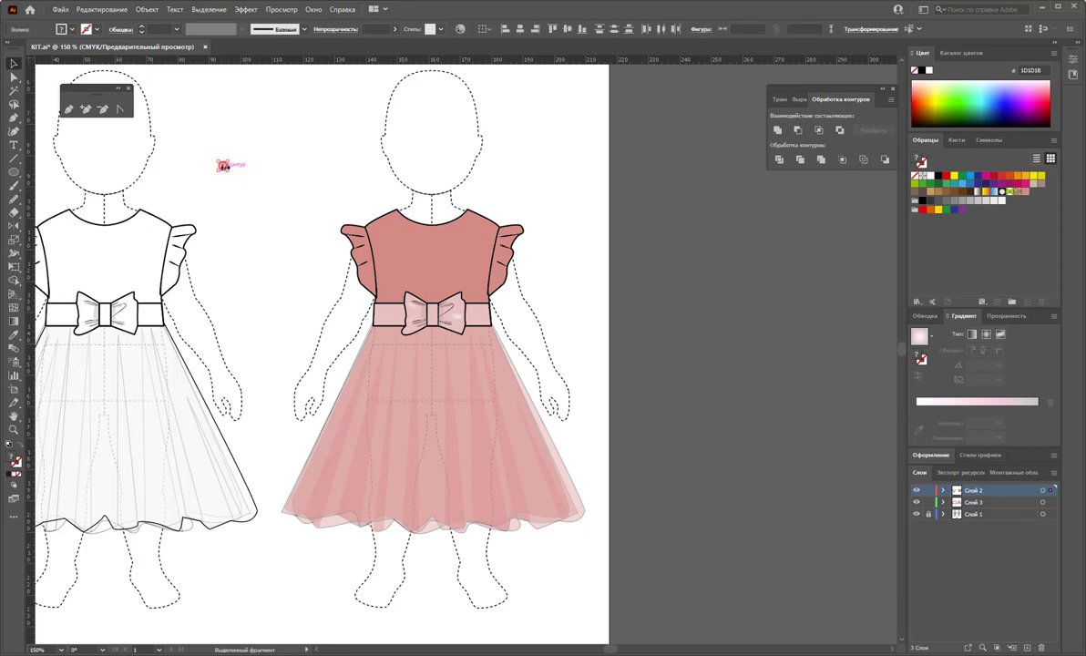
Step: Alt-drag copies of the dot into a loose cluster and drag them into Swatches as a pattern
key("z")
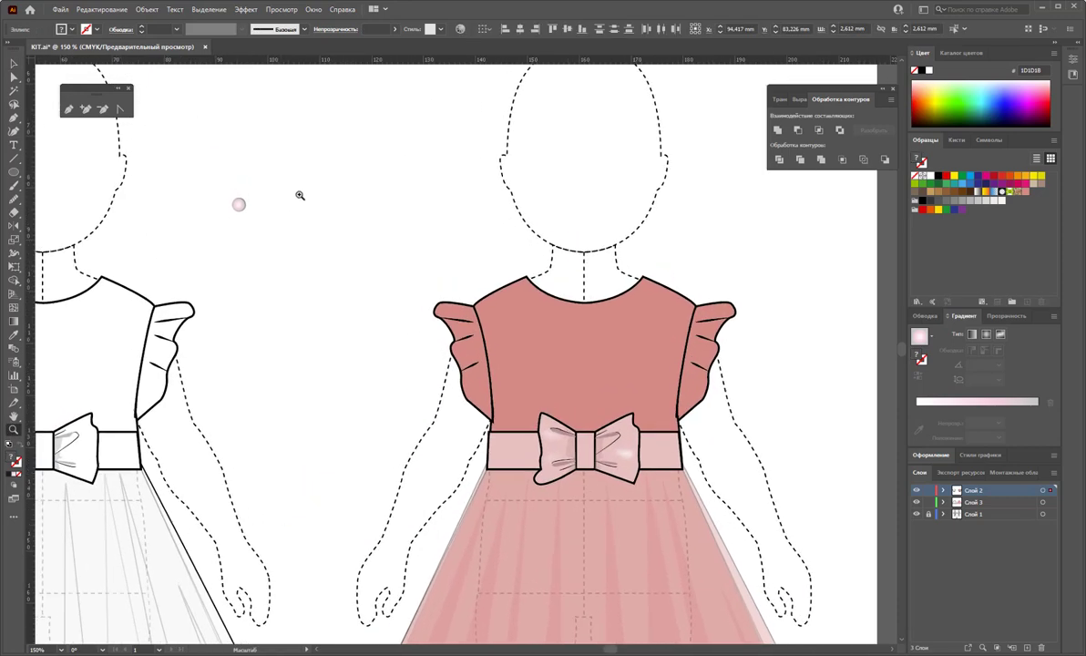
left_click_drag(203, 127, 305, 196)
key("v")
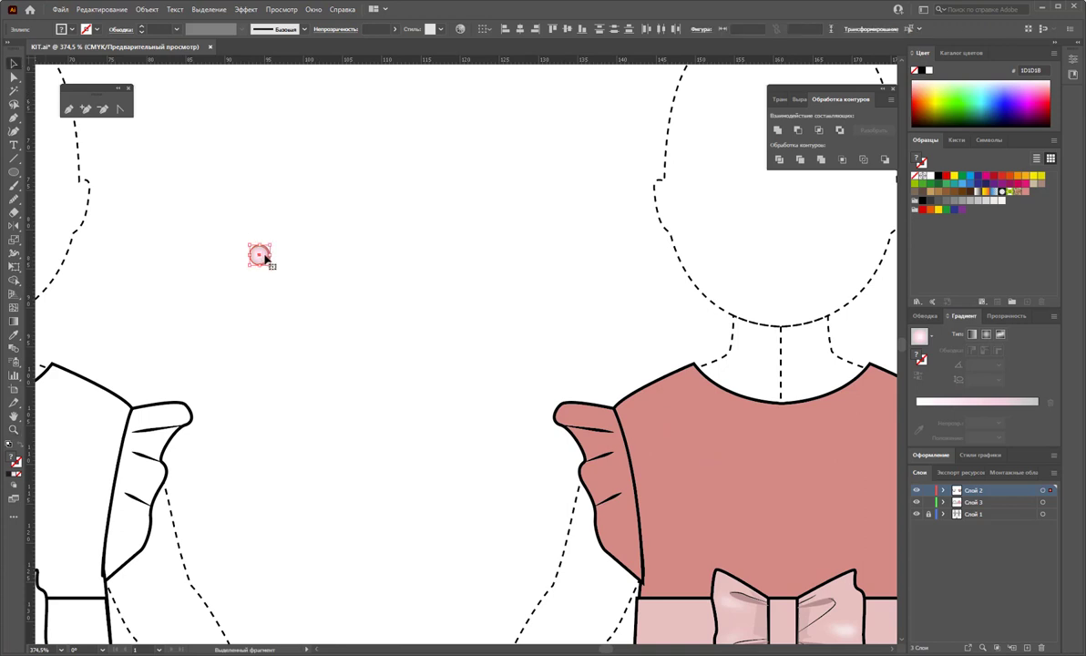
mouse_move(259, 255)
left_mouse_down()
mouse_move(254, 135)
mouse_move(415, 215)
mouse_move(402, 194)
left_mouse_up()
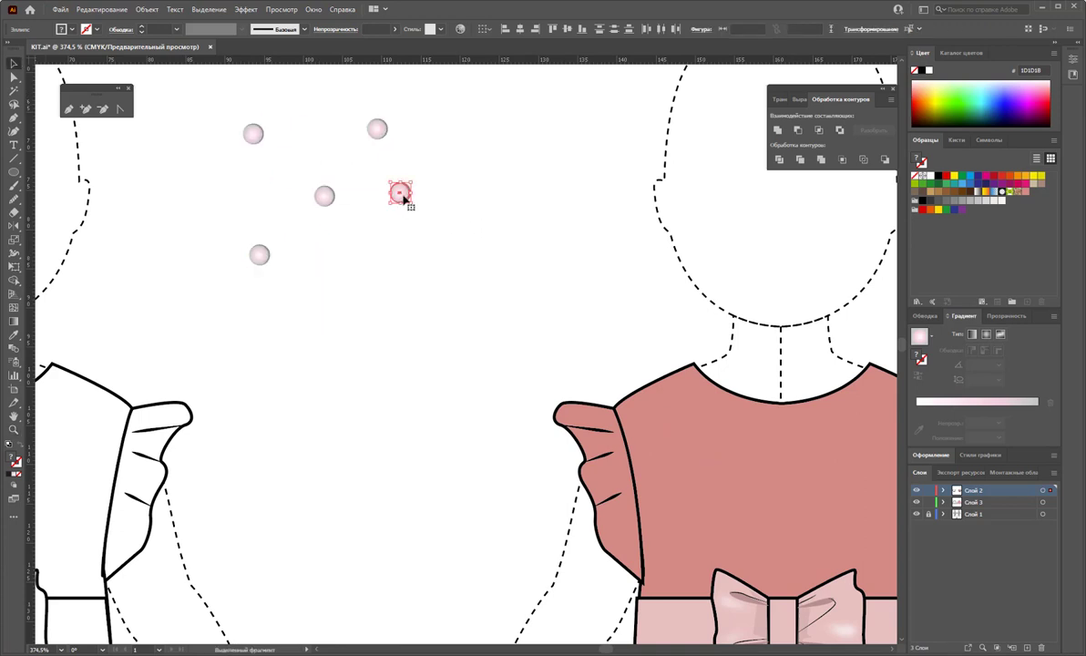
mouse_move(324, 196)
left_mouse_down()
mouse_move(247, 200)
mouse_move(378, 266)
mouse_move(325, 262)
mouse_move(313, 92)
left_mouse_up()
left_click_drag(444, 84, 210, 300)
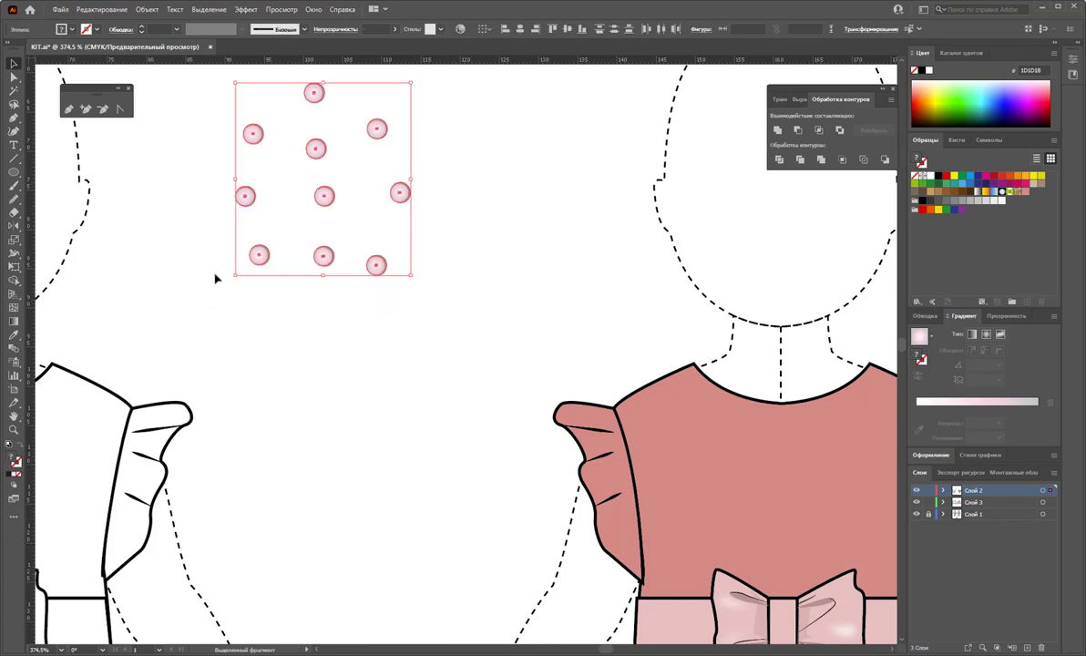
left_click_drag(324, 195, 1020, 263)
Step: Open the polka-dot pattern for editing and move the left-edge circle slightly right
double_click(1034, 192)
left_click_drag(538, 372, 538, 371)
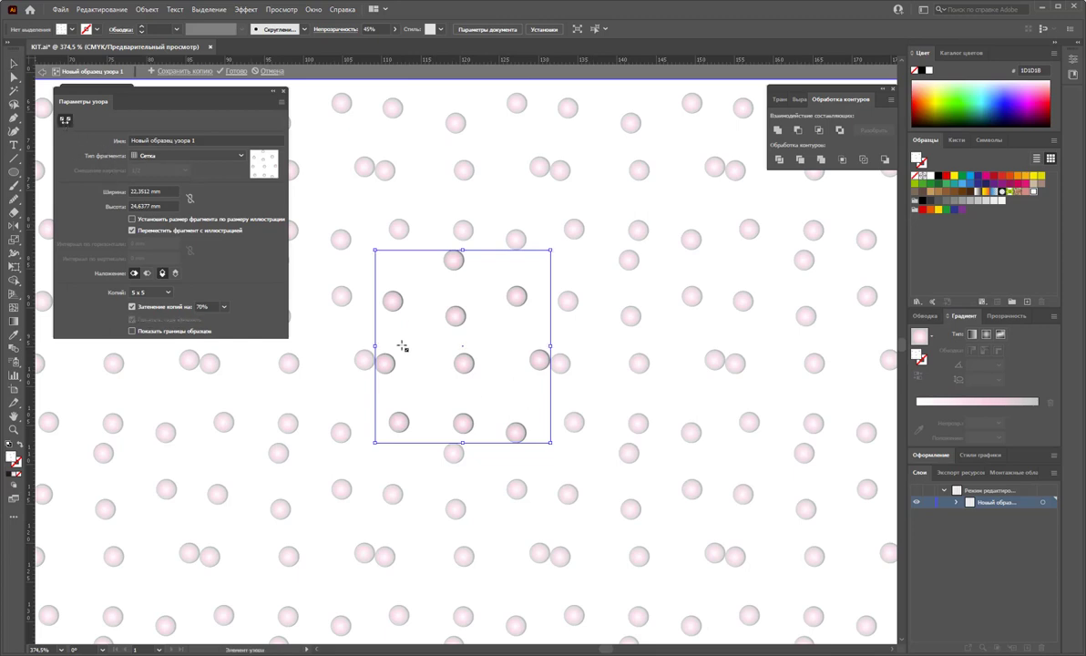
left_click(68, 121)
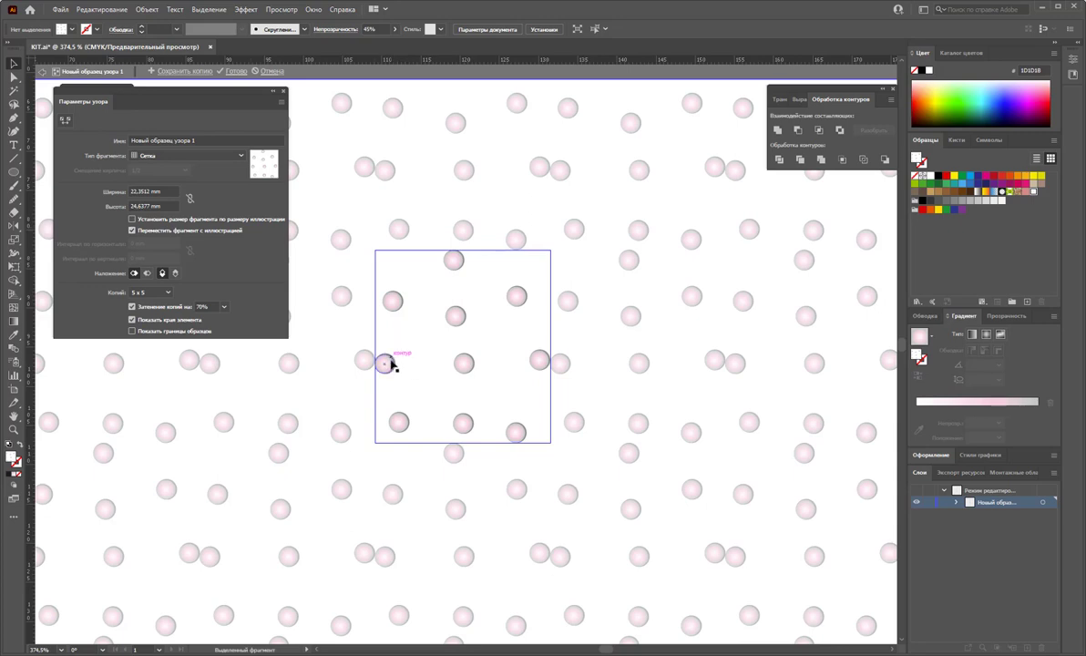
left_click(383, 362)
left_click(398, 362)
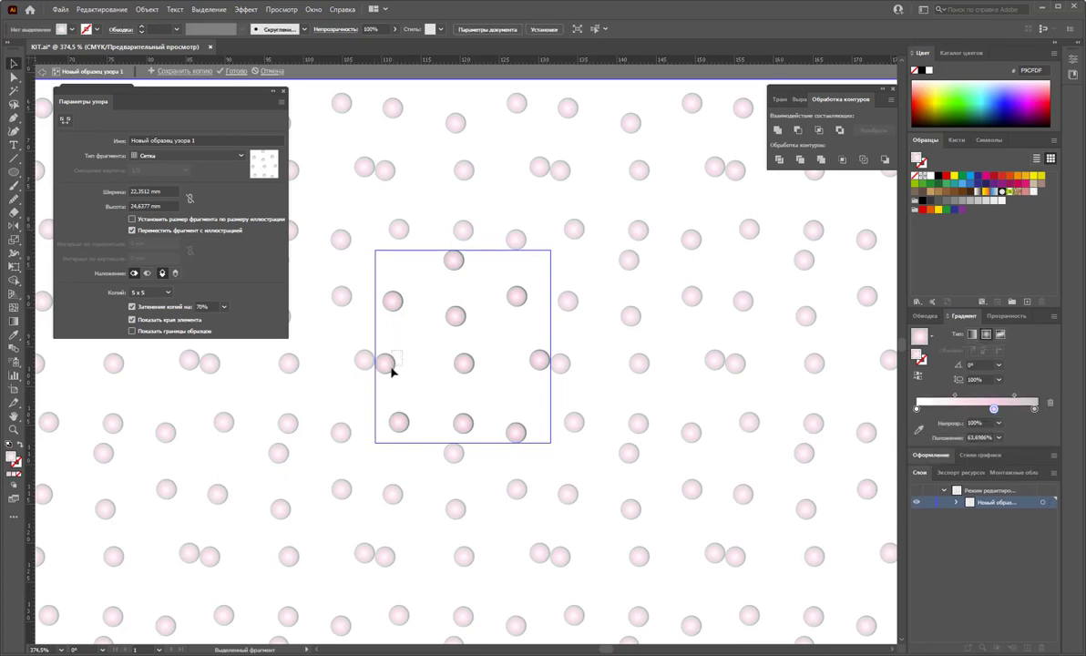
left_click_drag(383, 365, 406, 361)
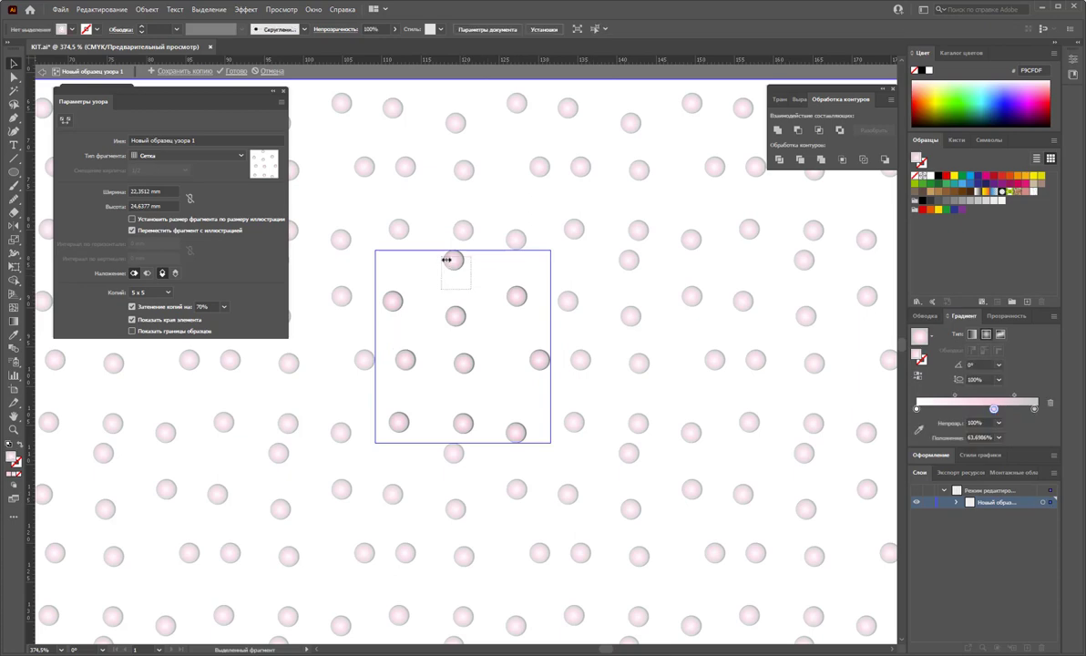
Step: Shift the top, middle and lower circles into a looser scatter and finish the pattern
left_click_drag(452, 263, 435, 272)
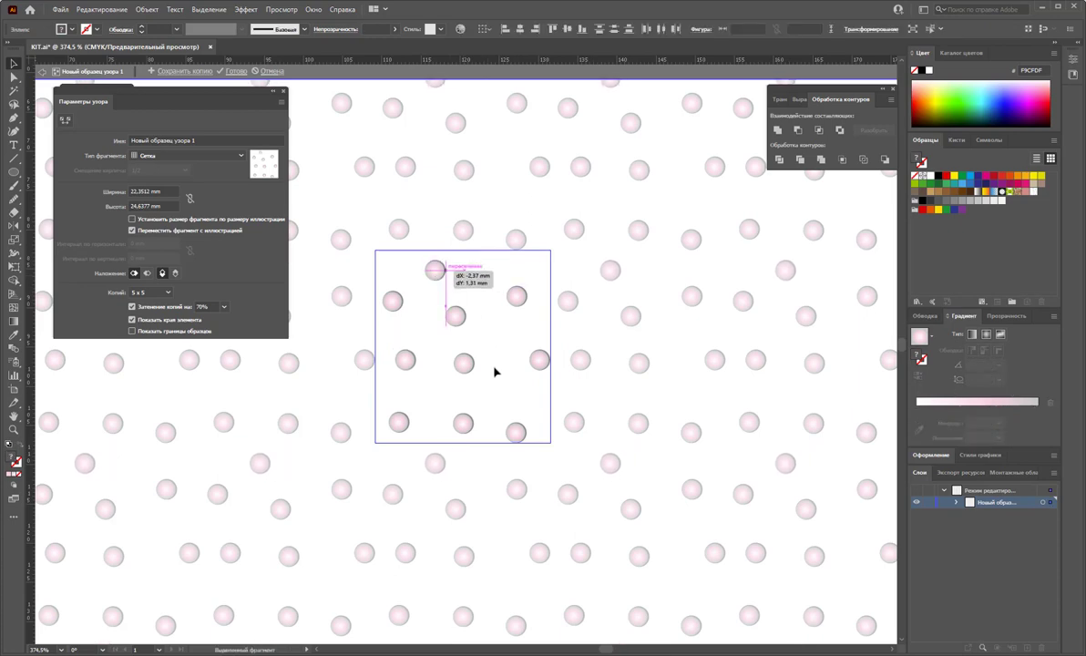
left_click(463, 364)
left_click_drag(463, 365, 489, 374)
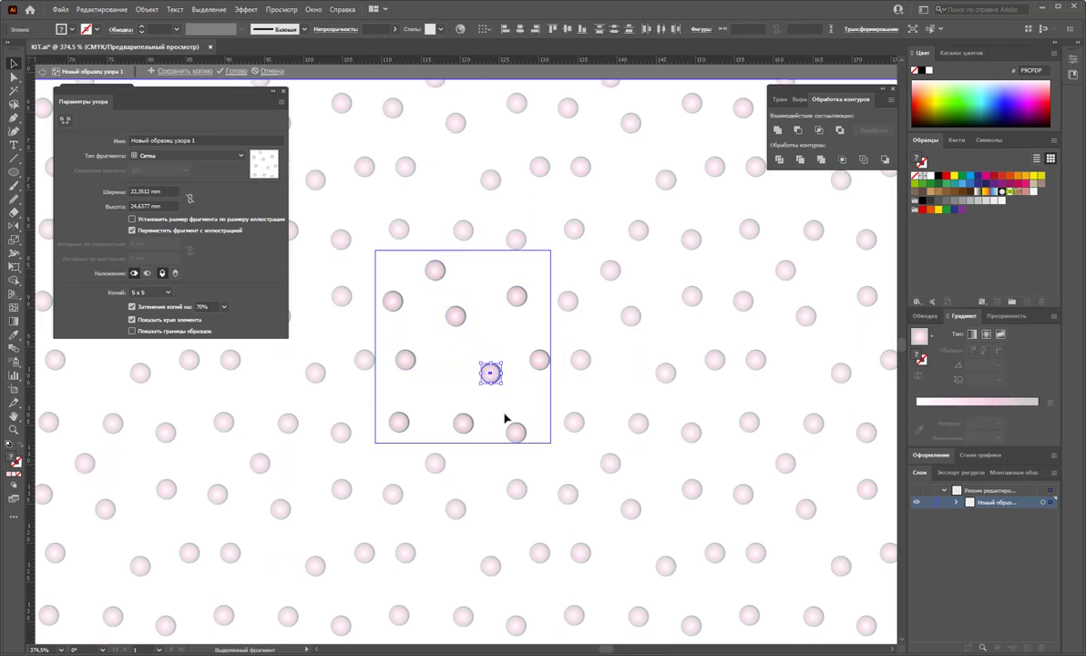
left_click_drag(453, 421, 442, 402)
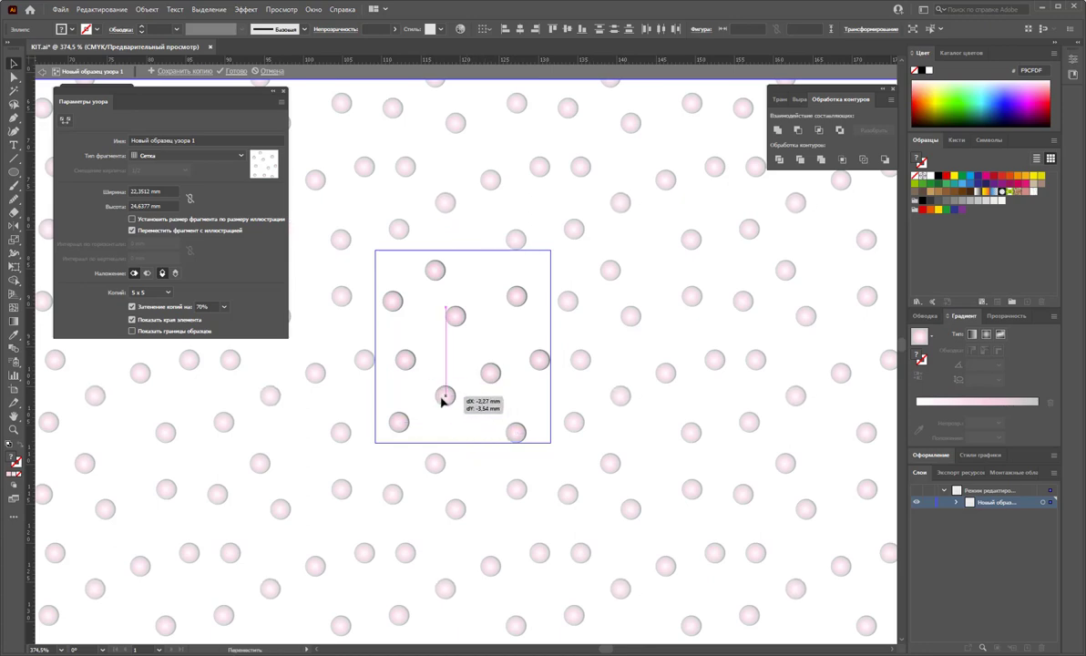
left_click(517, 430)
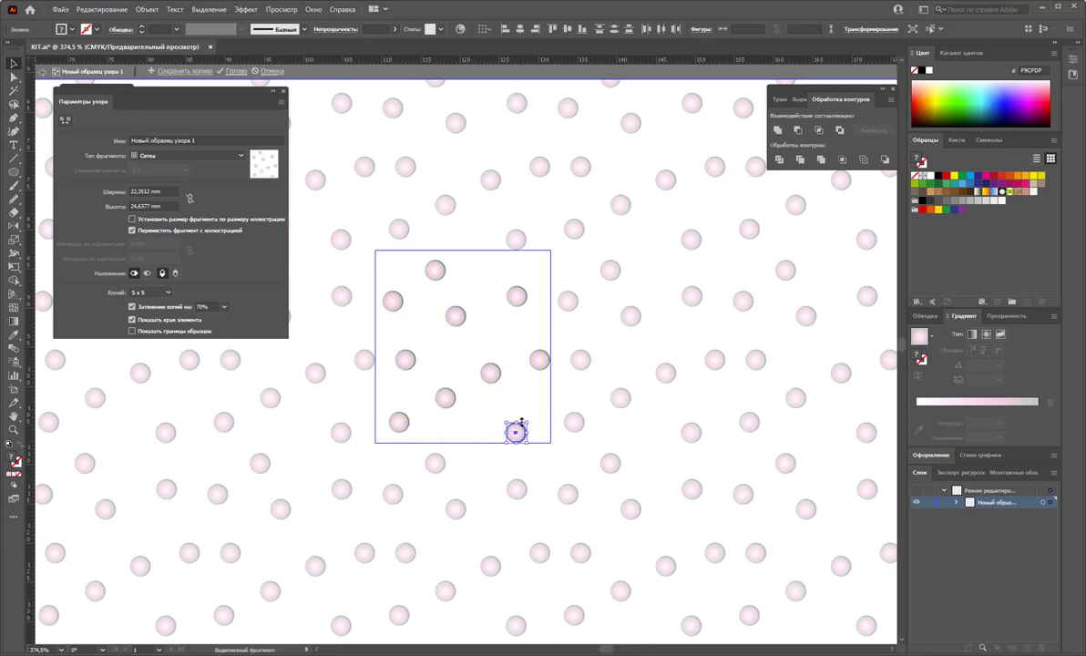
left_click(480, 321)
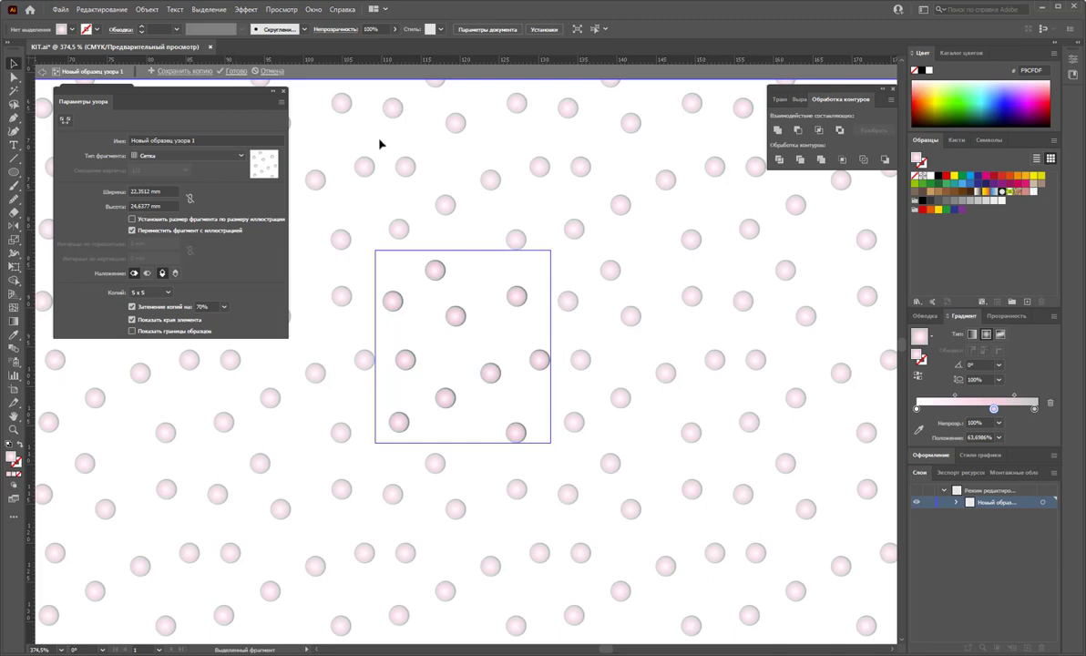
left_click(232, 70)
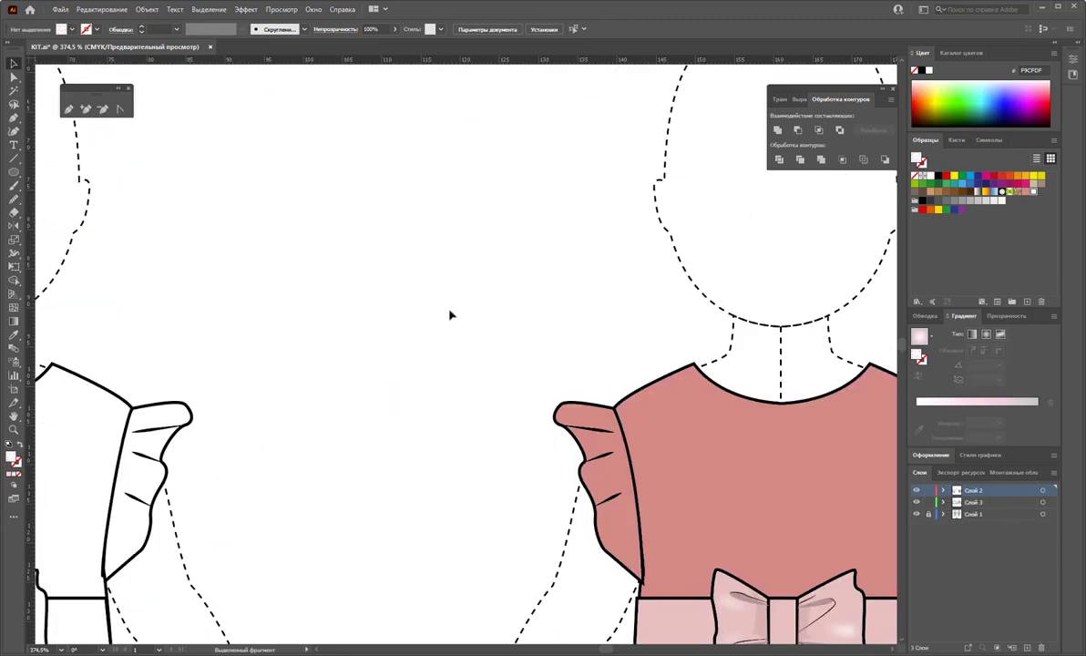
Step: Zoom out and Alt-drag a copy of the pink skirt beside the page
key("z")
left_click(473, 383, "alt")
left_click(547, 392, "alt")
left_click(510, 382, "alt")
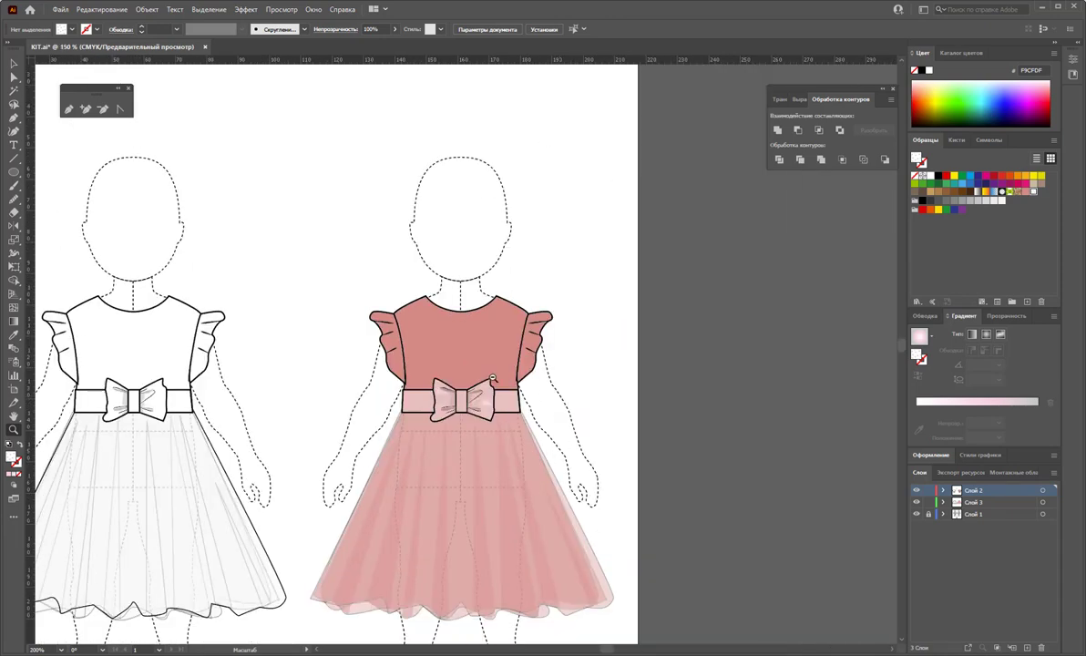
left_click(492, 377, "alt")
left_click(15, 64)
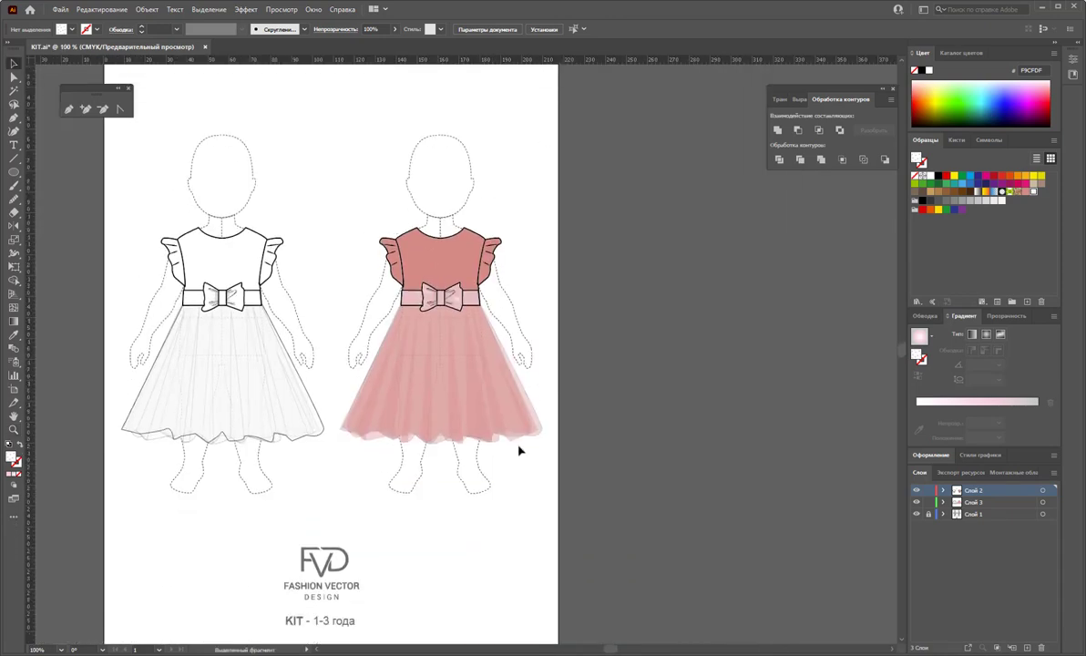
left_click(461, 388)
left_click_drag(417, 383, 664, 394)
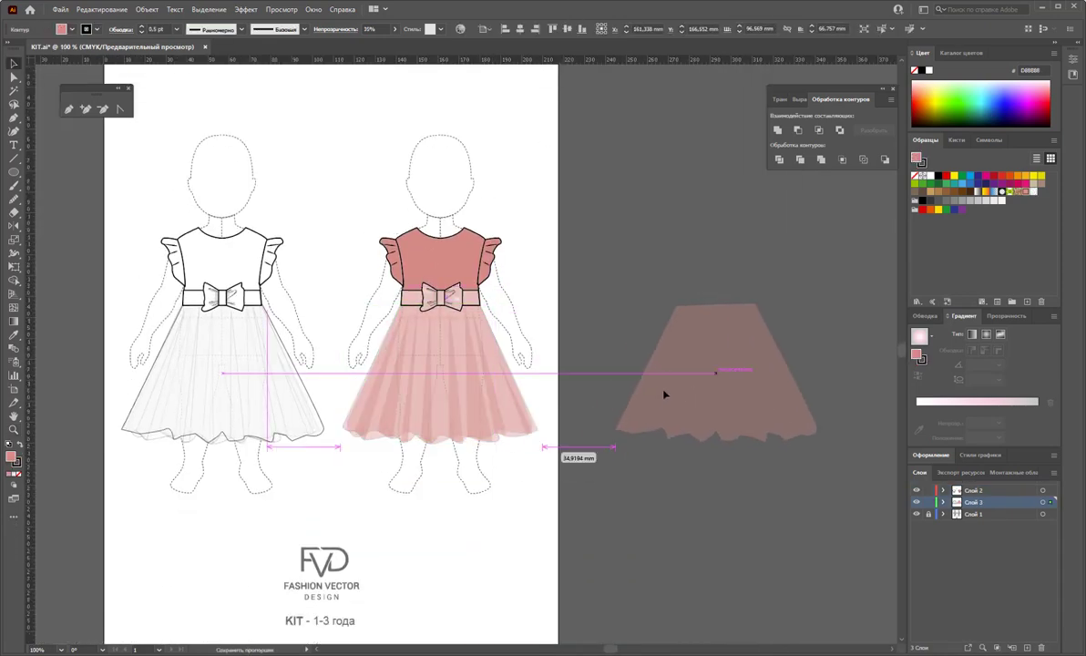
Step: Fill the skirt copy with the polka-dot pattern swatch and drag it onto the pink dress
left_click(1032, 192)
left_click(804, 222)
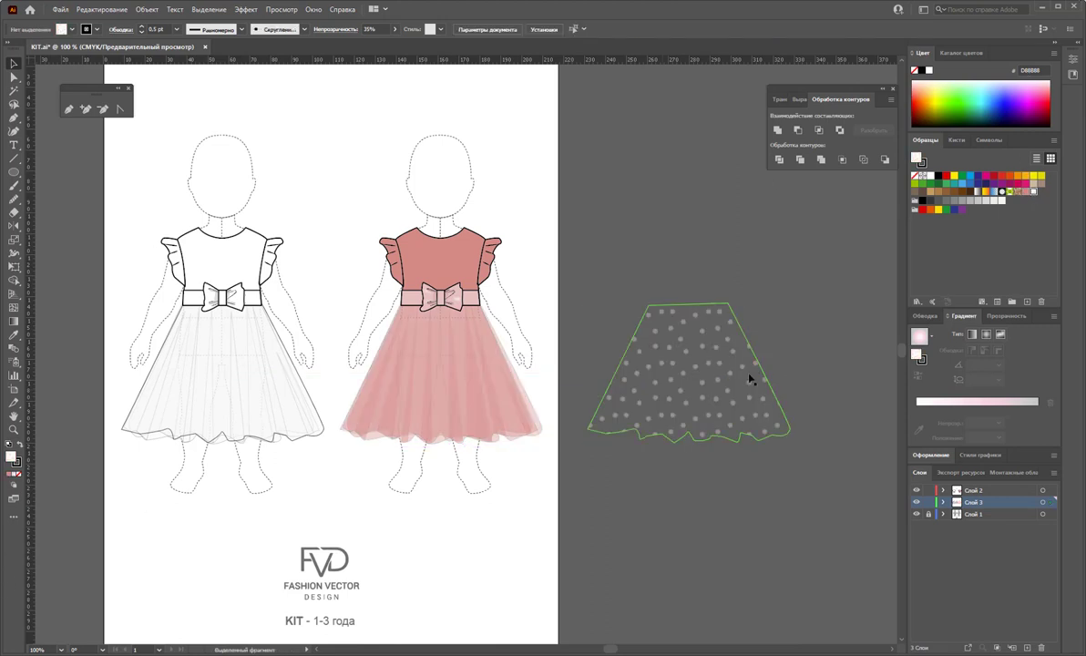
left_click_drag(742, 393, 485, 406)
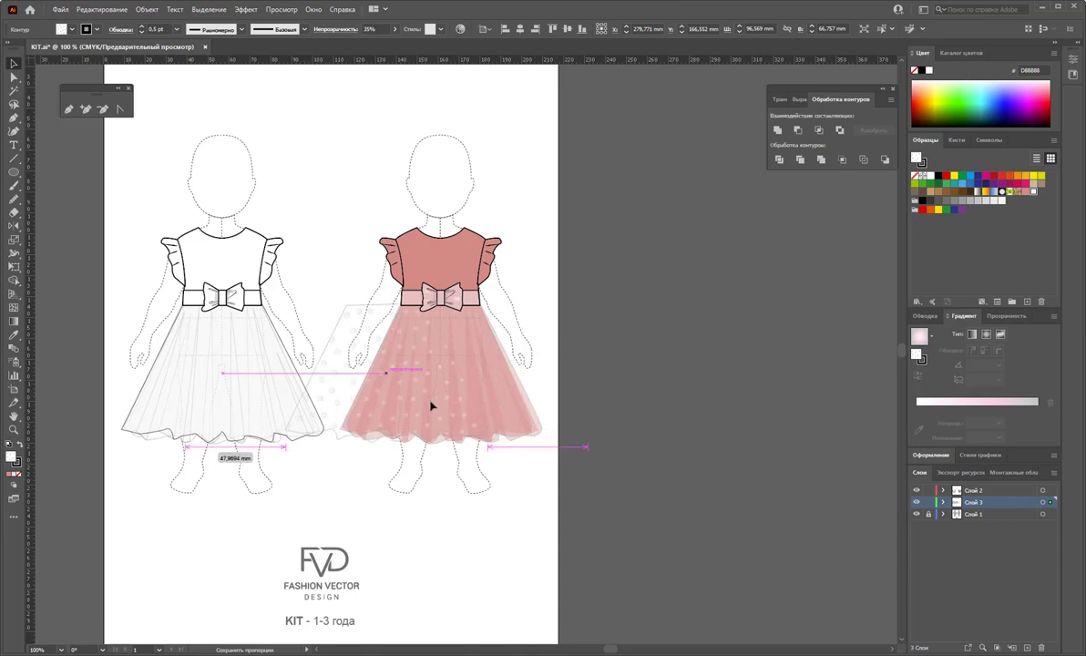
Step: Align the polka-dot skirt over the pink skirt and raise its opacity from 35% to 100%
left_click_drag(486, 406, 480, 407)
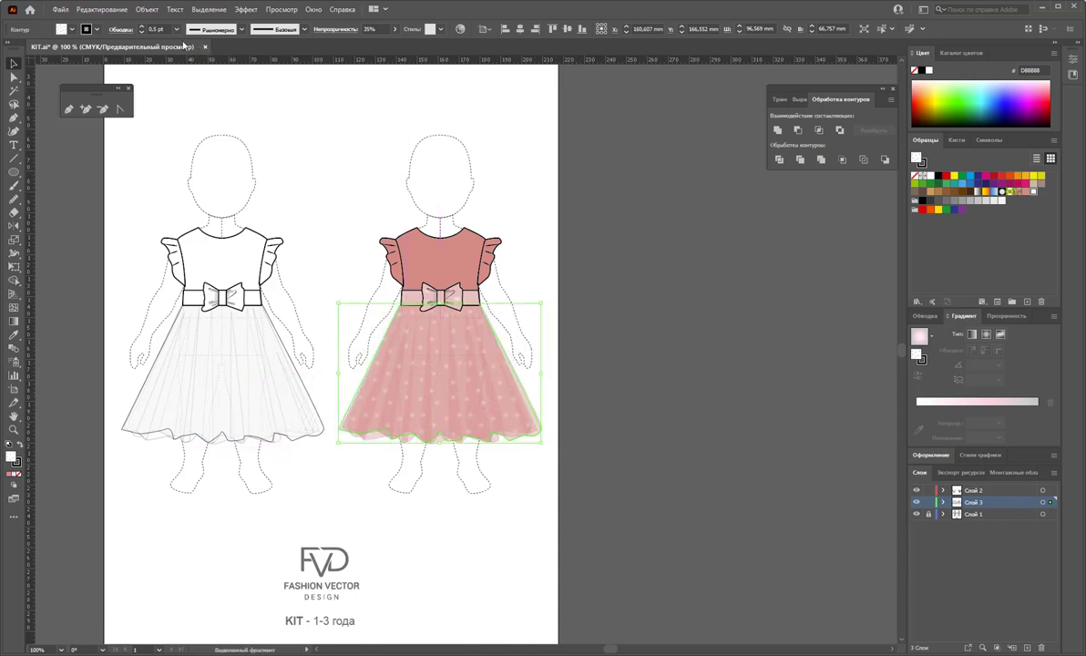
left_click(395, 29)
left_click_drag(350, 43, 401, 44)
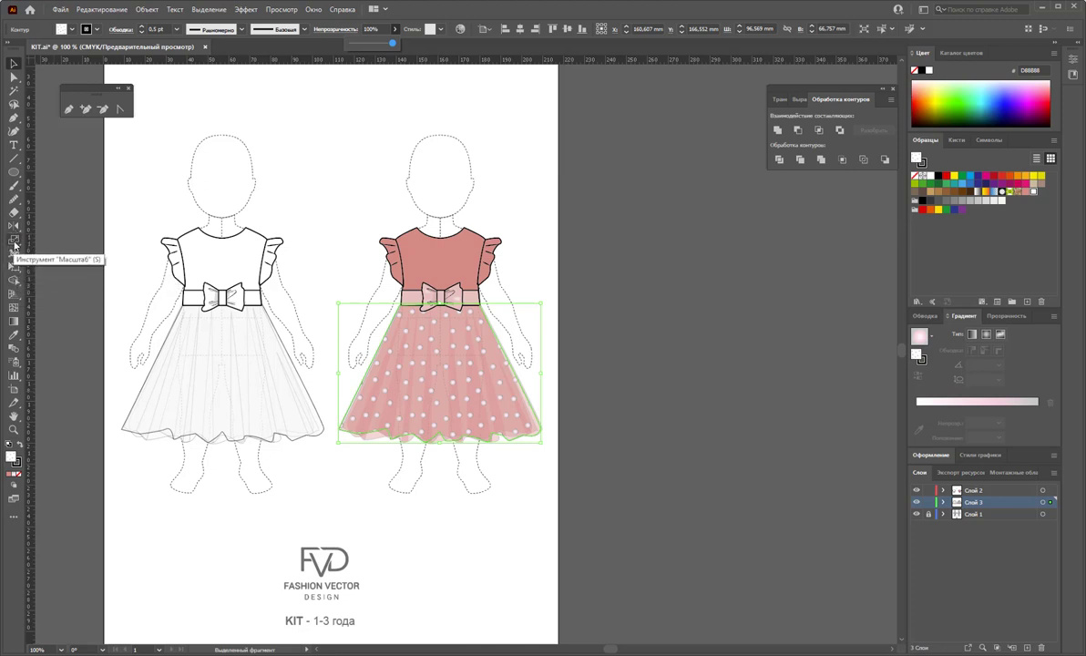
Step: Scale only the skirt's pattern to 50% uniform, leaving corners, strokes and the shape unscaled
double_click(14, 240)
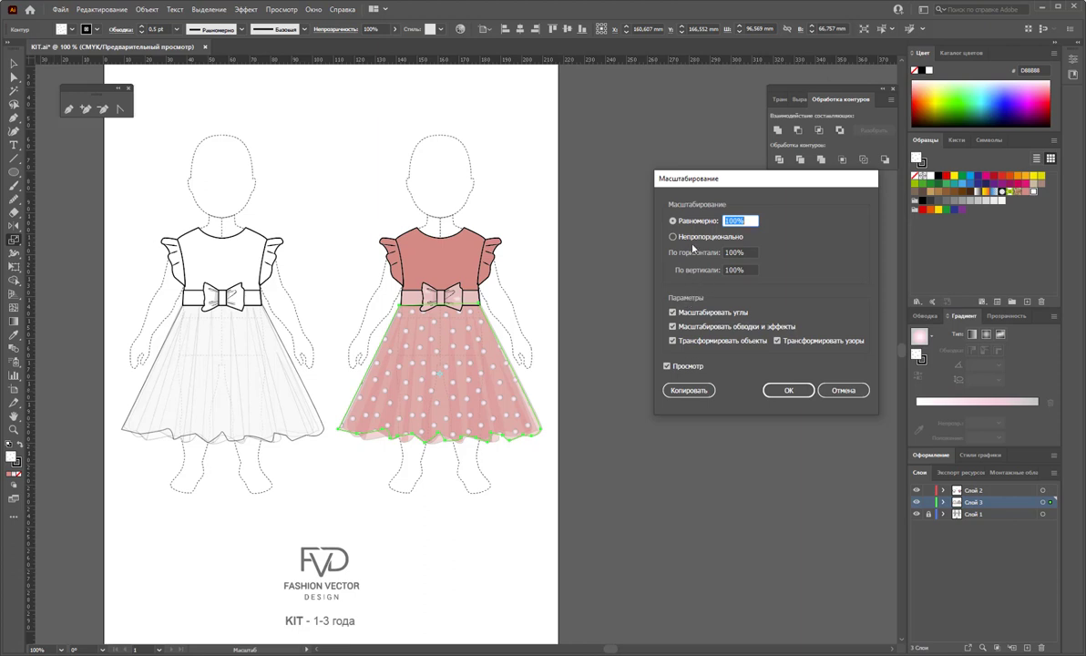
type("50")
left_click(667, 366)
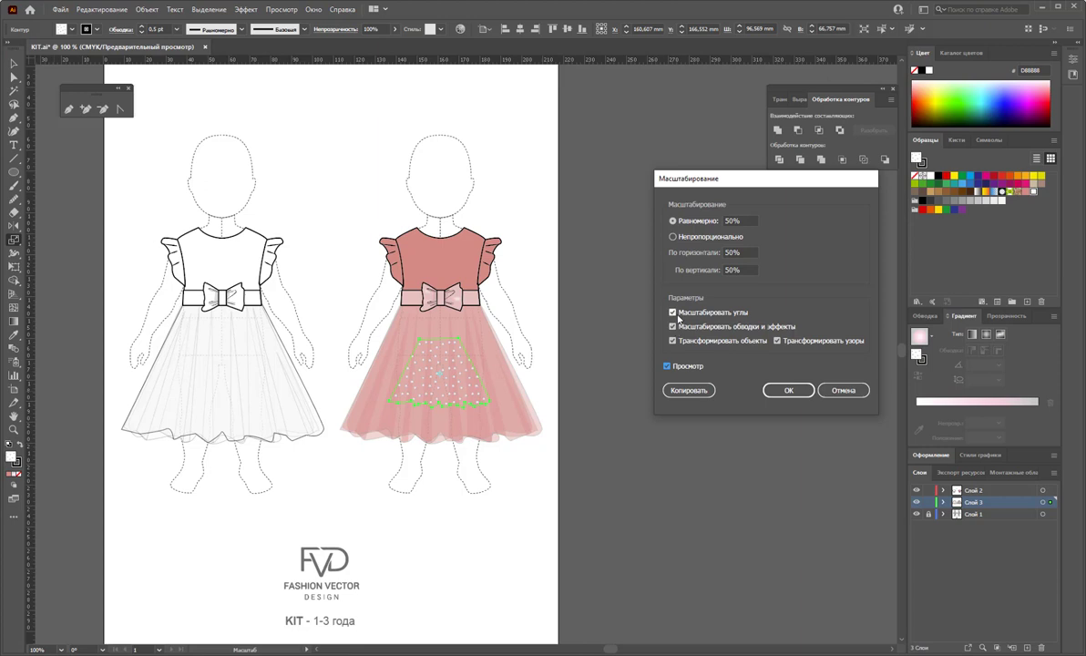
left_click(672, 312)
left_click(673, 326)
left_click(673, 341)
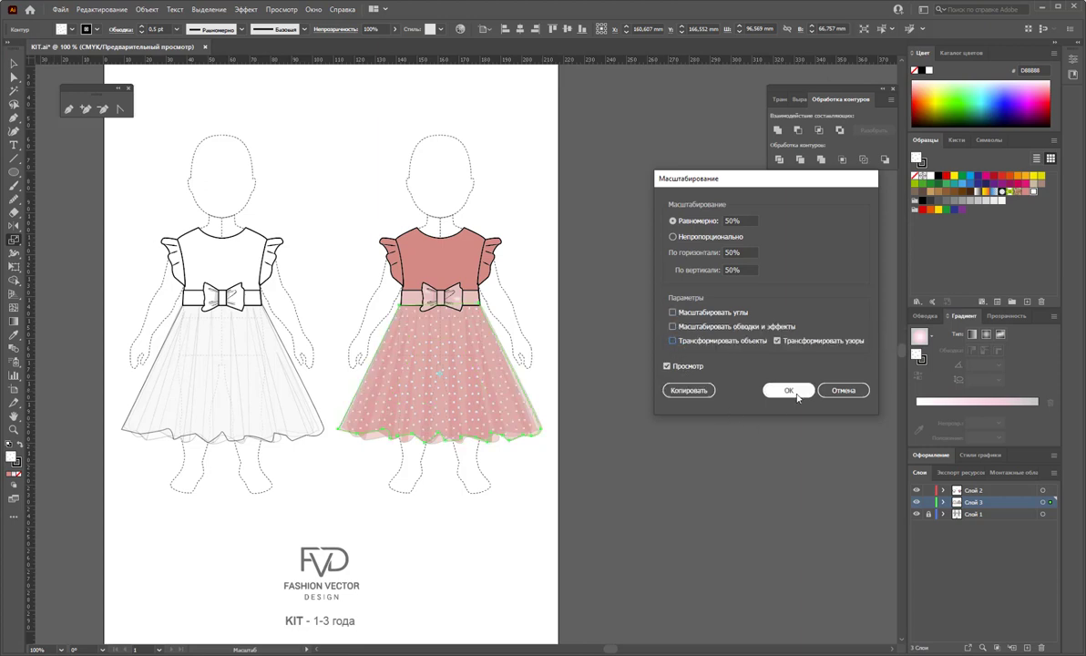
left_click(789, 390)
left_click(13, 63)
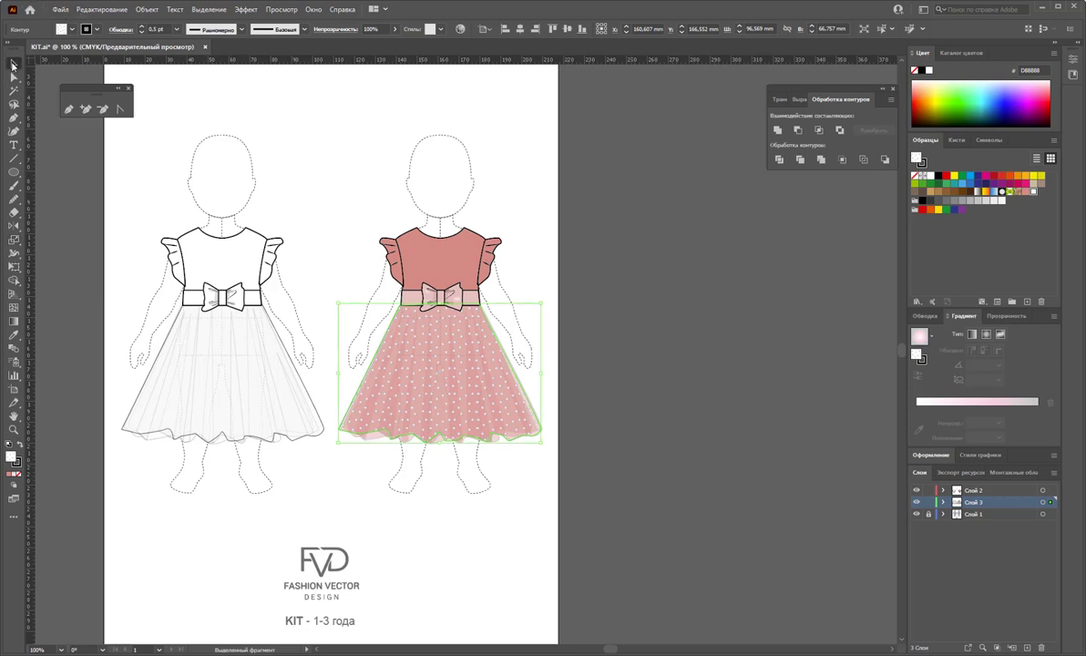
Step: Nudge the polka-dot skirt one step right and check the layout zoomed out and back in
key("Right")
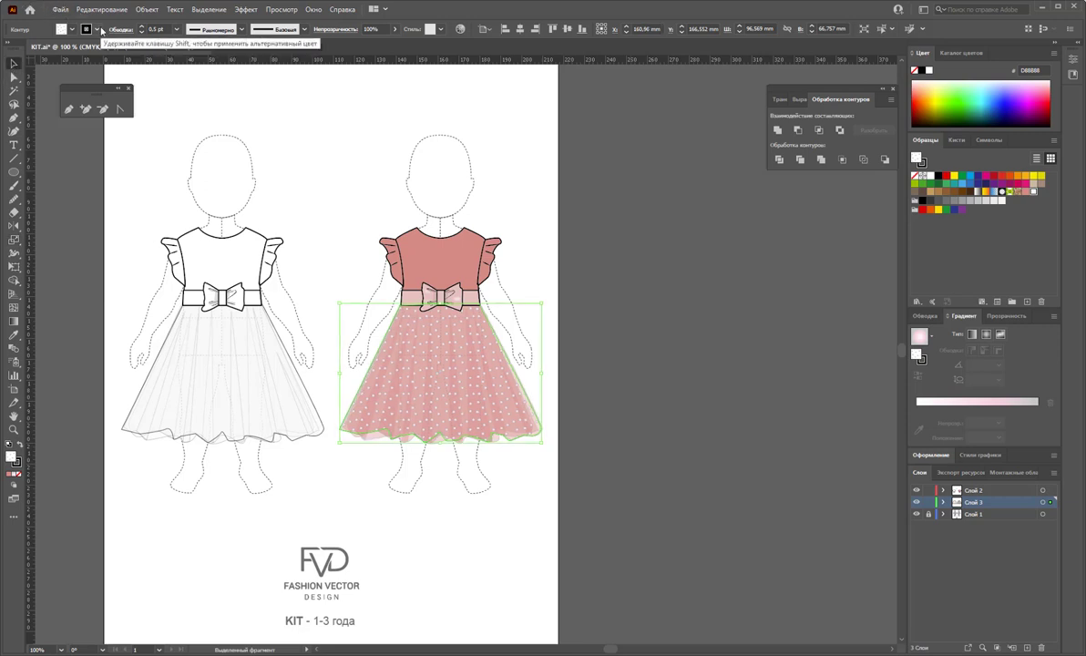
left_click(690, 439)
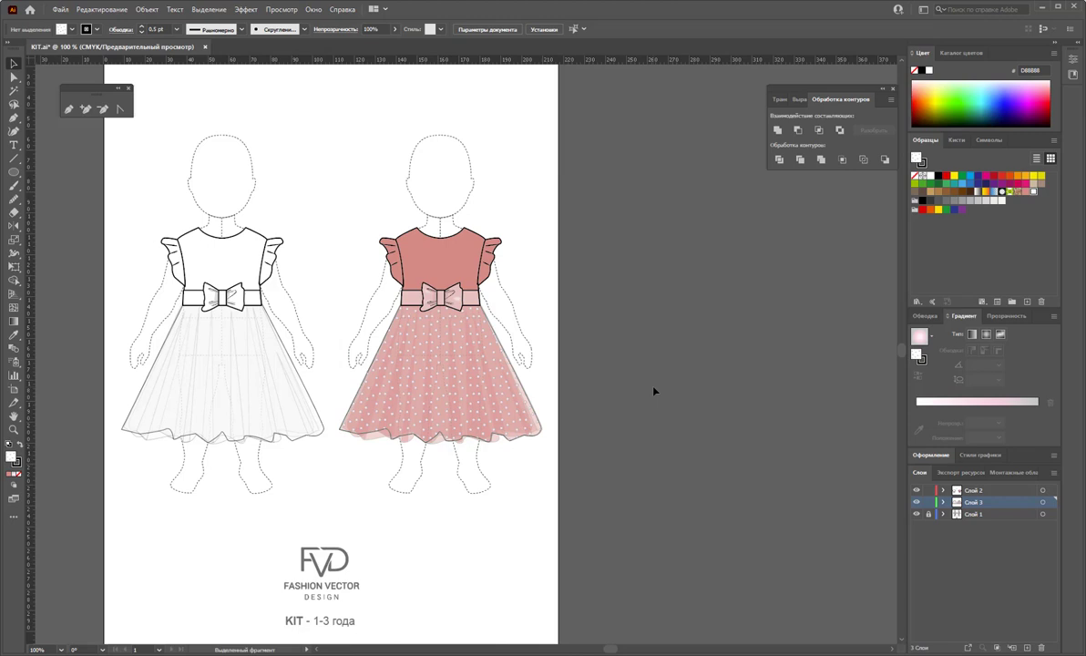
key("z")
left_click(622, 423, "alt")
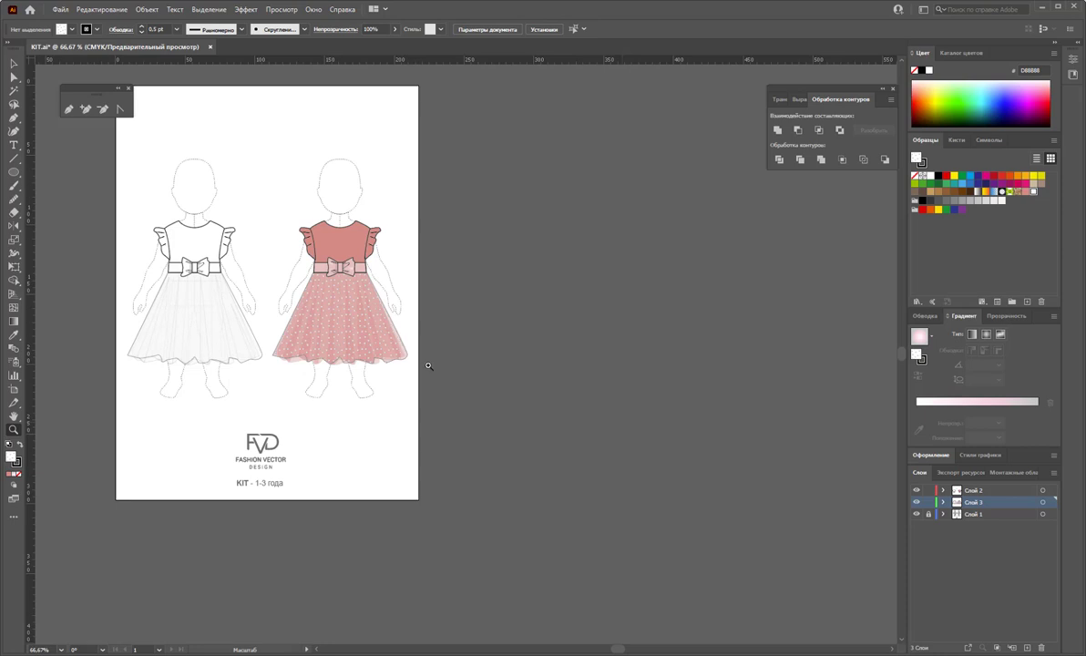
left_click(381, 315)
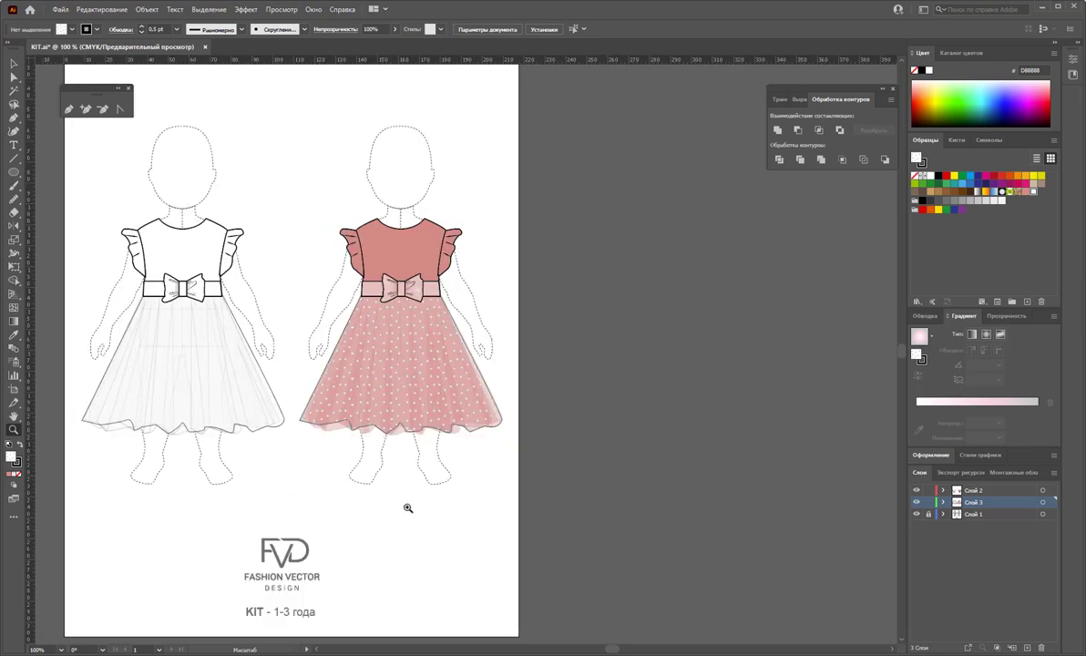
Step: Reselect the polka-dot skirt and bring up Recolor Artwork's colour wheel for it
left_click(16, 65)
left_click(364, 432)
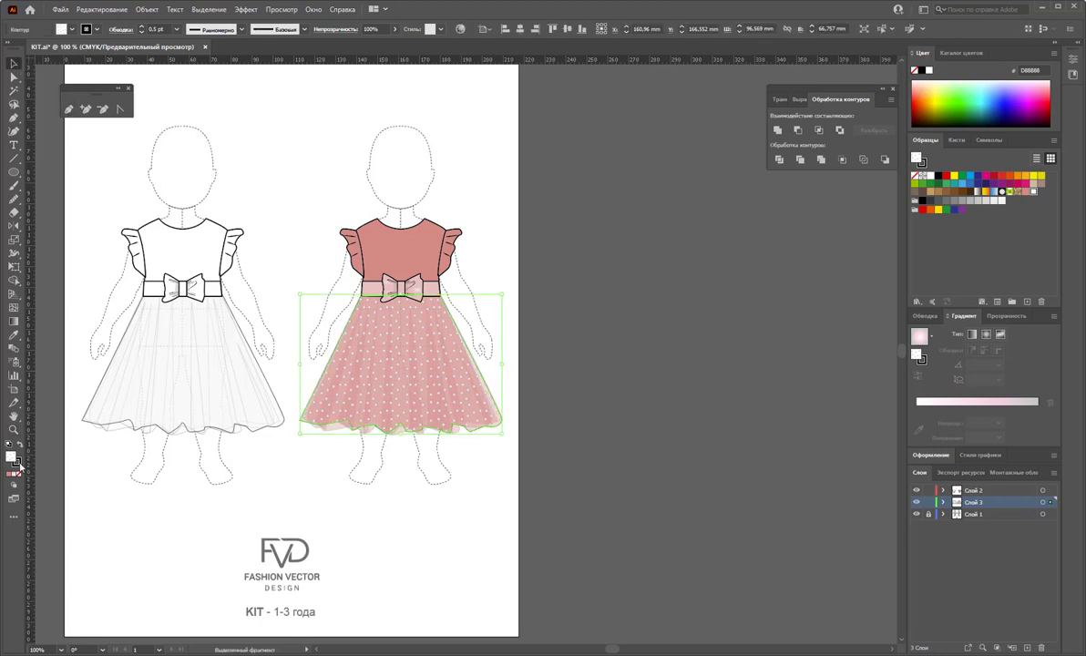
left_click(667, 602)
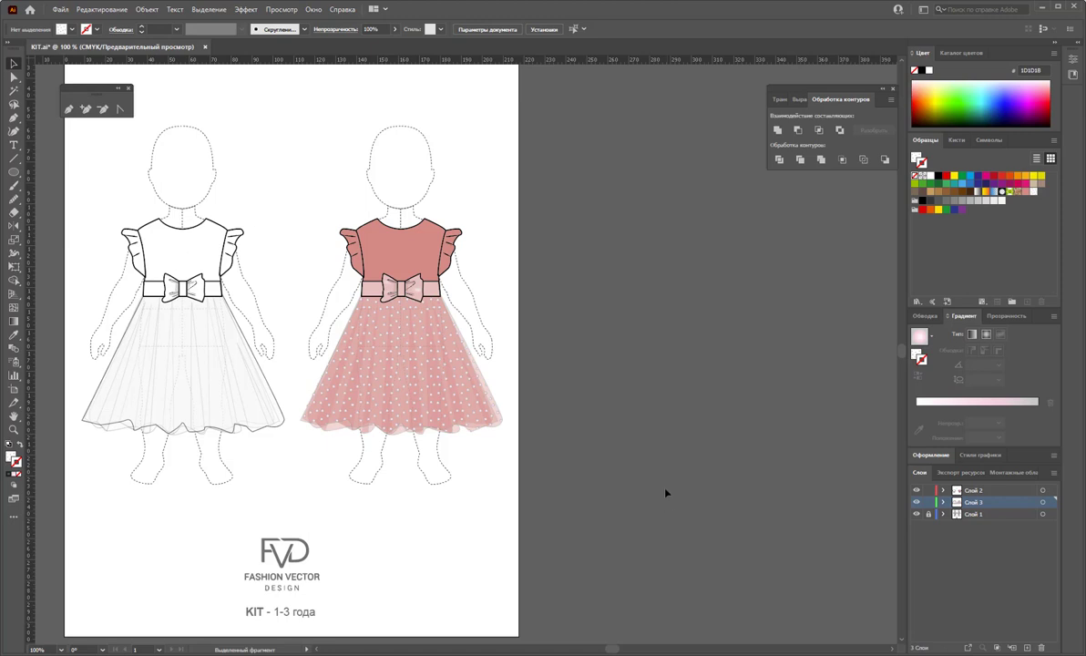
left_click(400, 380)
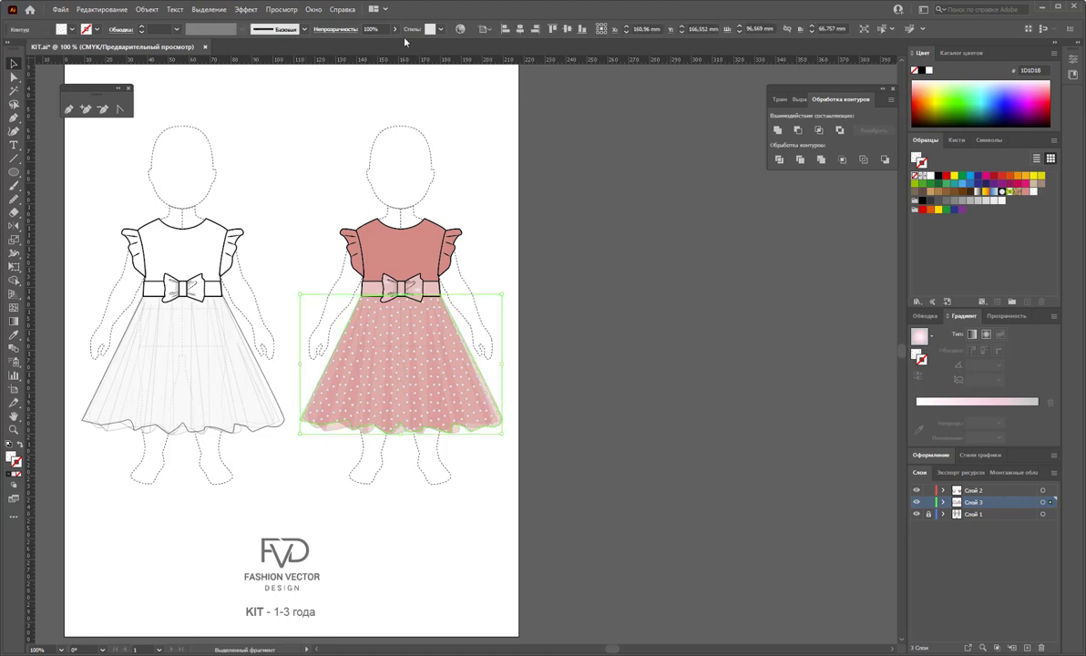
left_click(460, 28)
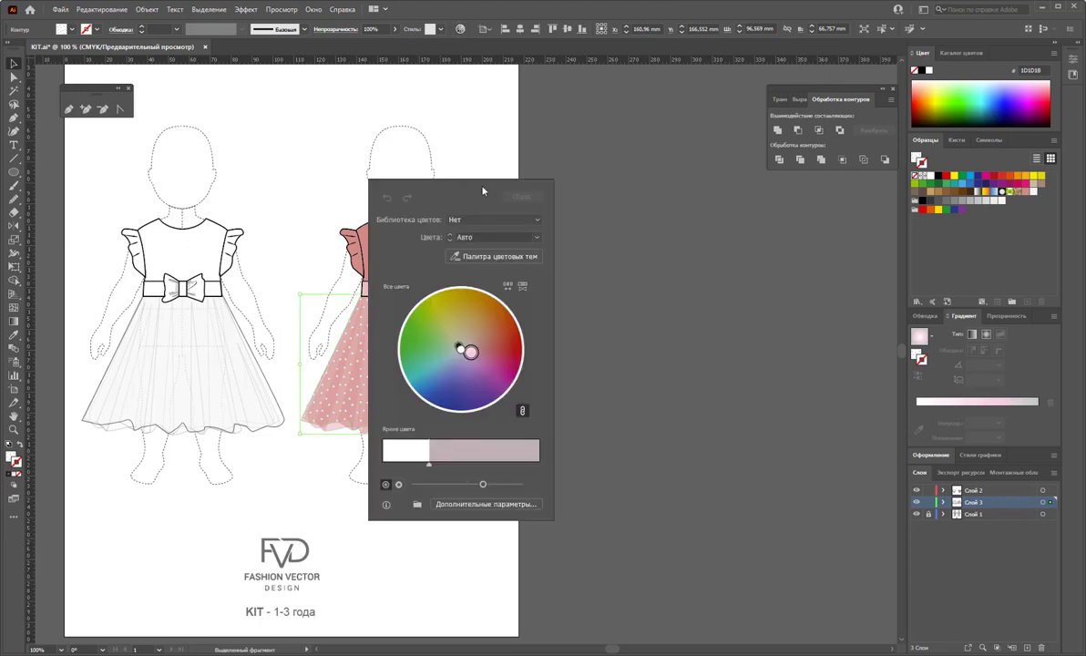
Step: Reset the skirt's recolour so the polka dots return to white over dusty pink, and apply it
left_click_drag(483, 190, 638, 199)
mouse_move(626, 361)
left_mouse_down()
mouse_move(620, 339)
mouse_move(590, 350)
mouse_move(615, 392)
left_mouse_up()
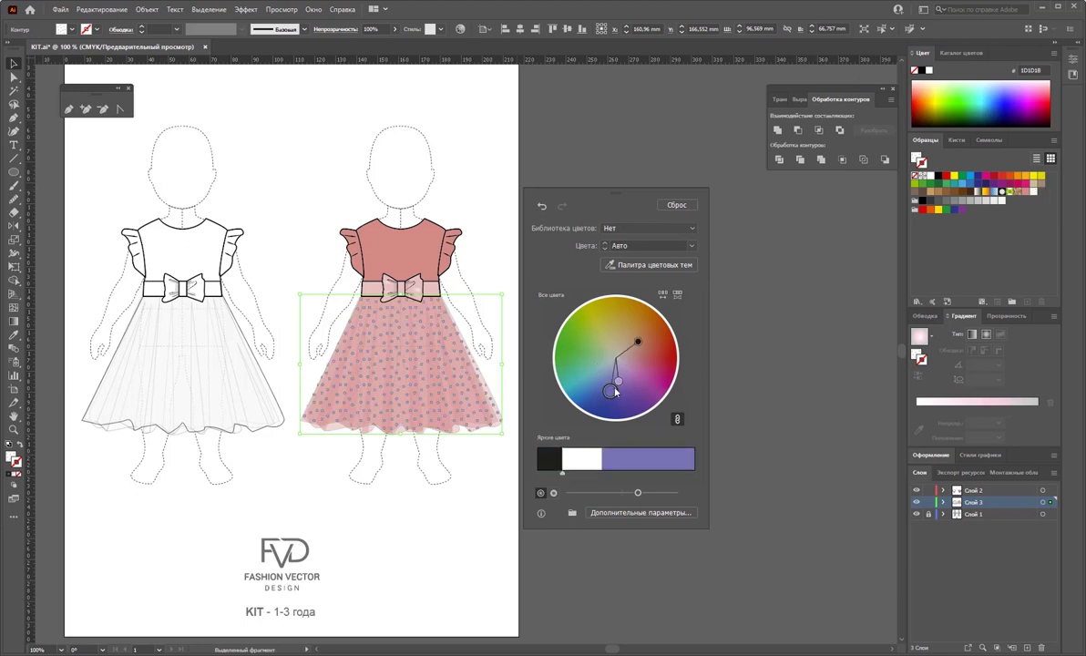
left_click(677, 205)
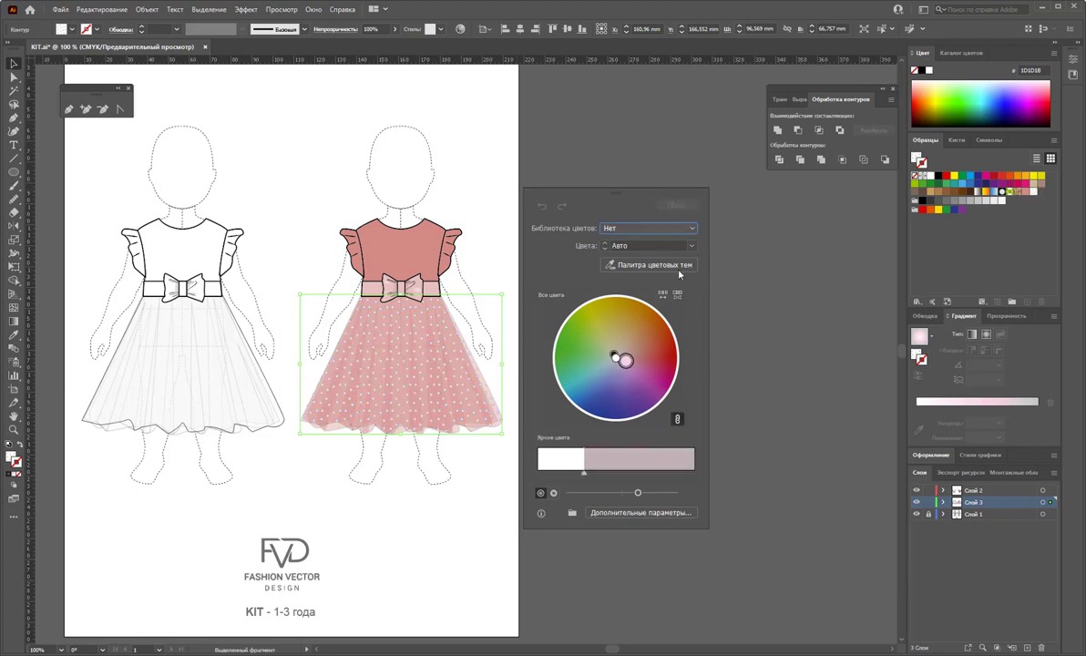
left_click(792, 377)
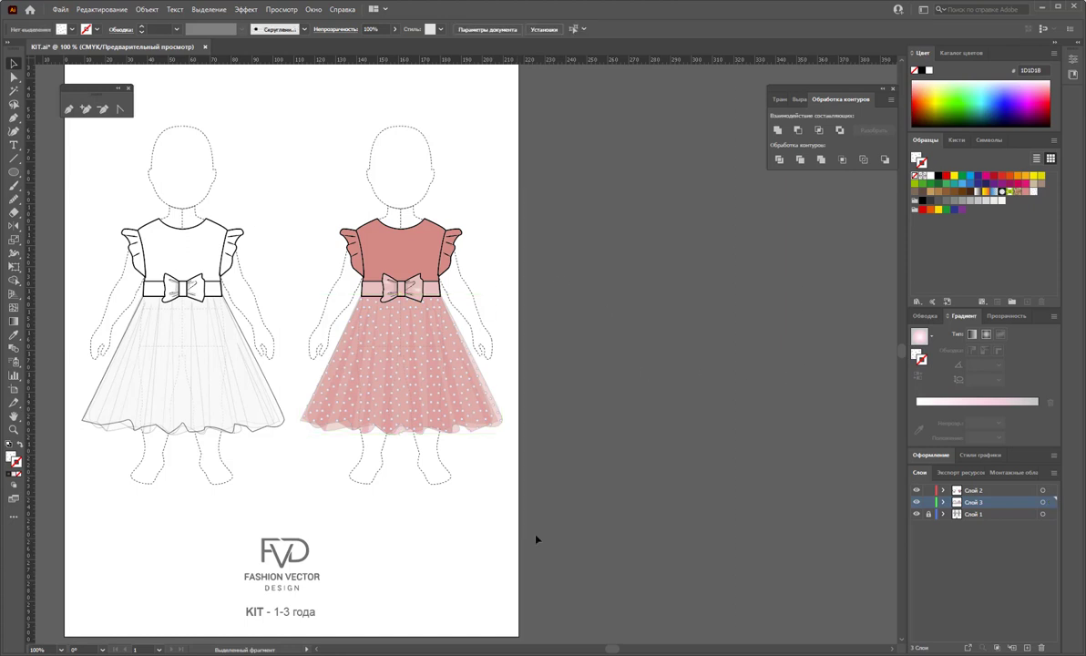
Step: Unlock Layer 1 and place a copy of the pink dress to the right of the original
left_click(929, 514)
left_click(13, 77)
left_click_drag(483, 79, 297, 468)
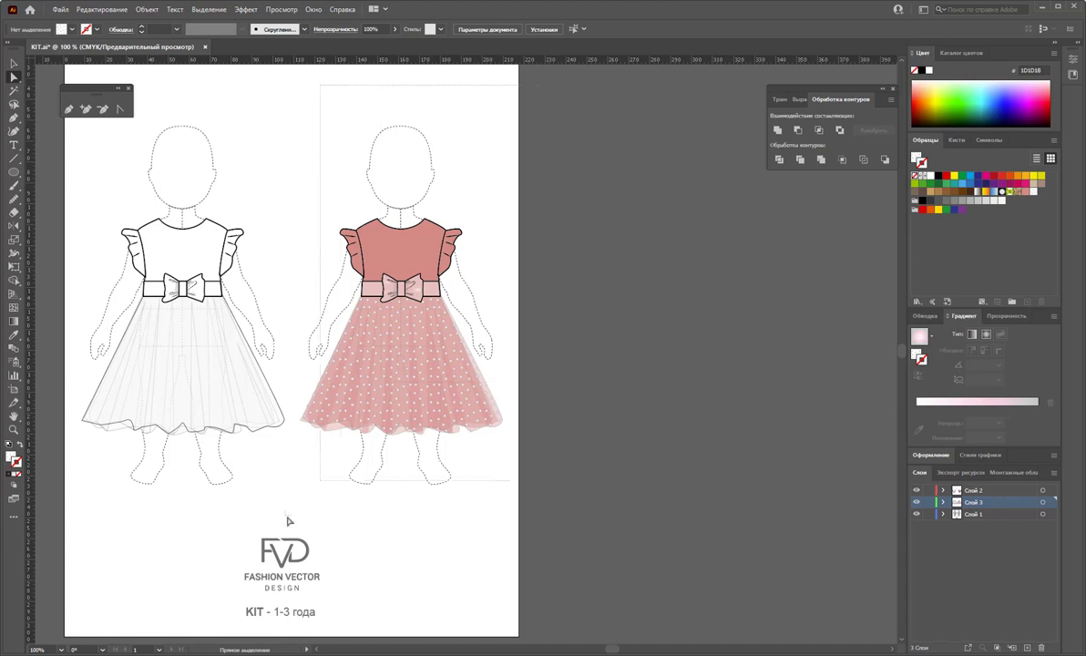
left_click_drag(400, 294, 647, 320)
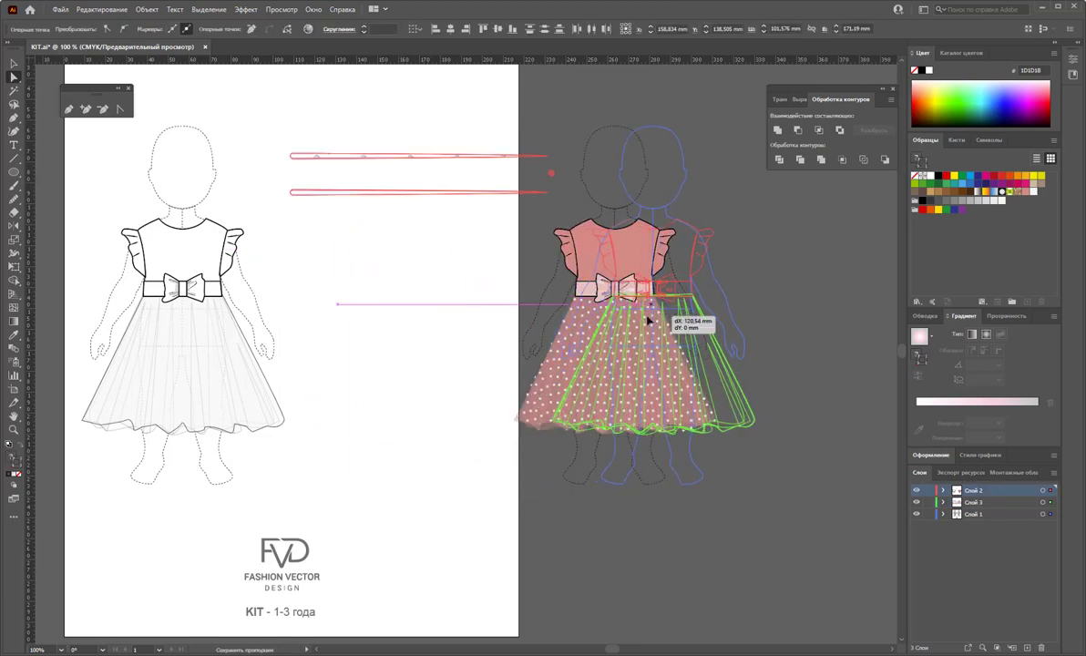
left_click_drag(647, 320, 646, 316)
left_click(586, 135)
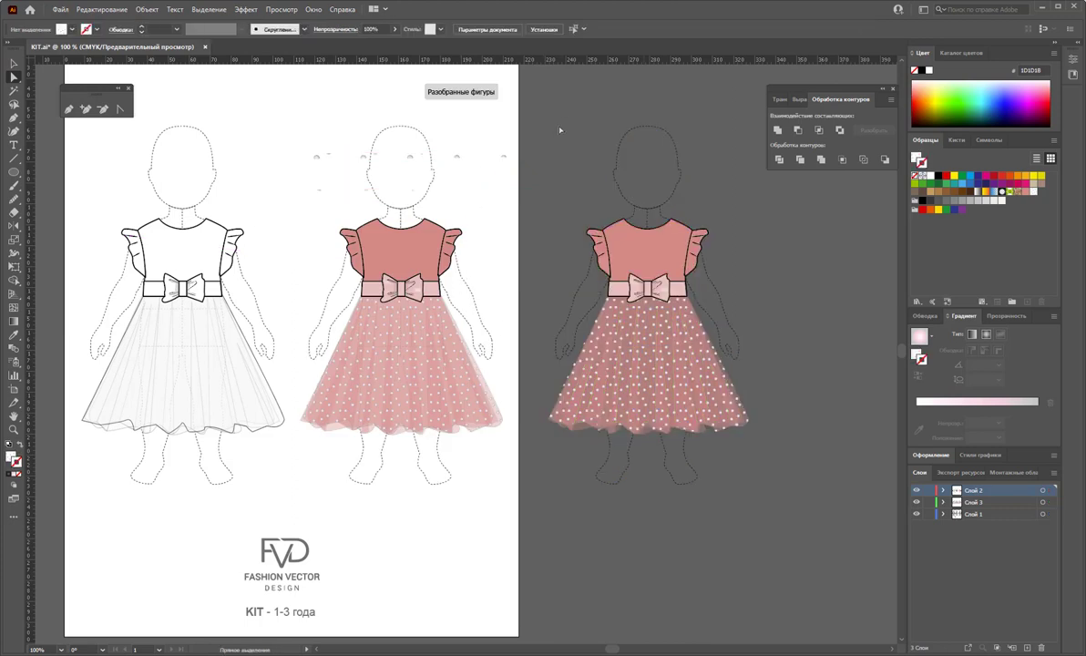
Step: Delete the stray red guide segments and leftover points on the left
left_click_drag(279, 107, 330, 205)
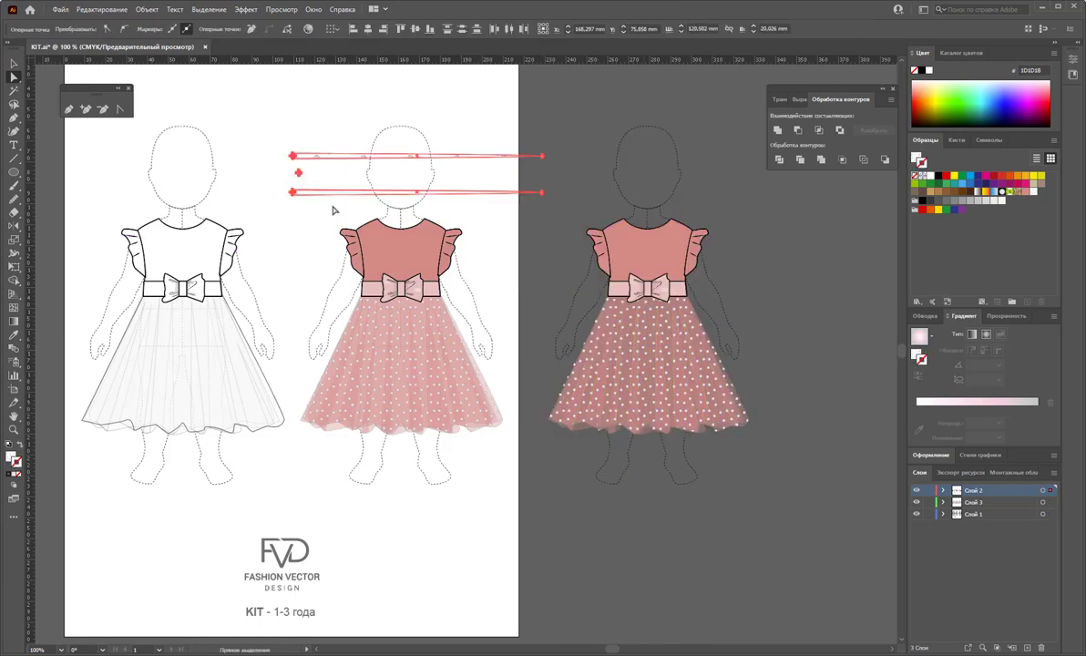
key("Delete")
mouse_move(251, 120)
left_mouse_down()
mouse_move(344, 229)
mouse_move(323, 205)
left_mouse_up()
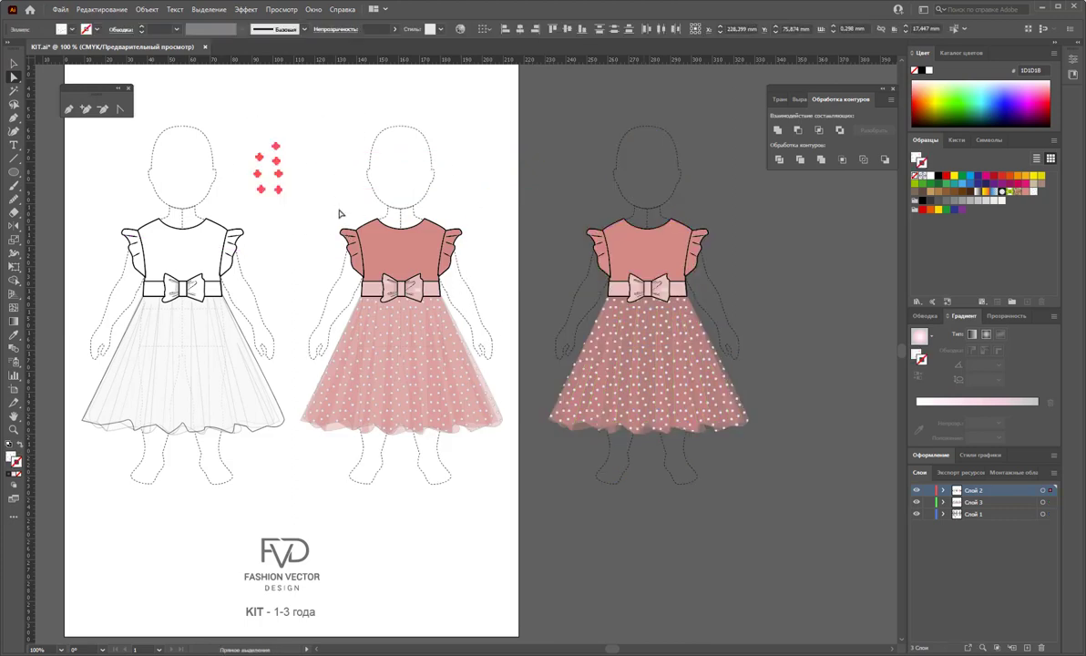
key("Delete")
left_click(560, 222)
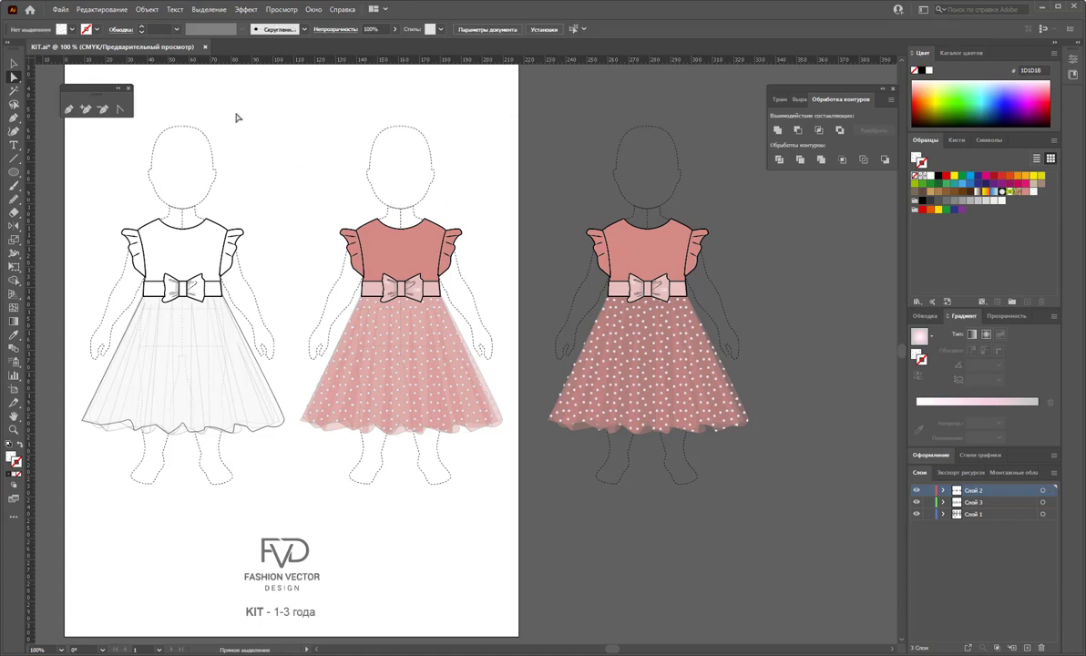
left_click_drag(208, 92, 331, 204)
Step: Widen the artboard to about 337 mm to fit the new dress
left_click(14, 390)
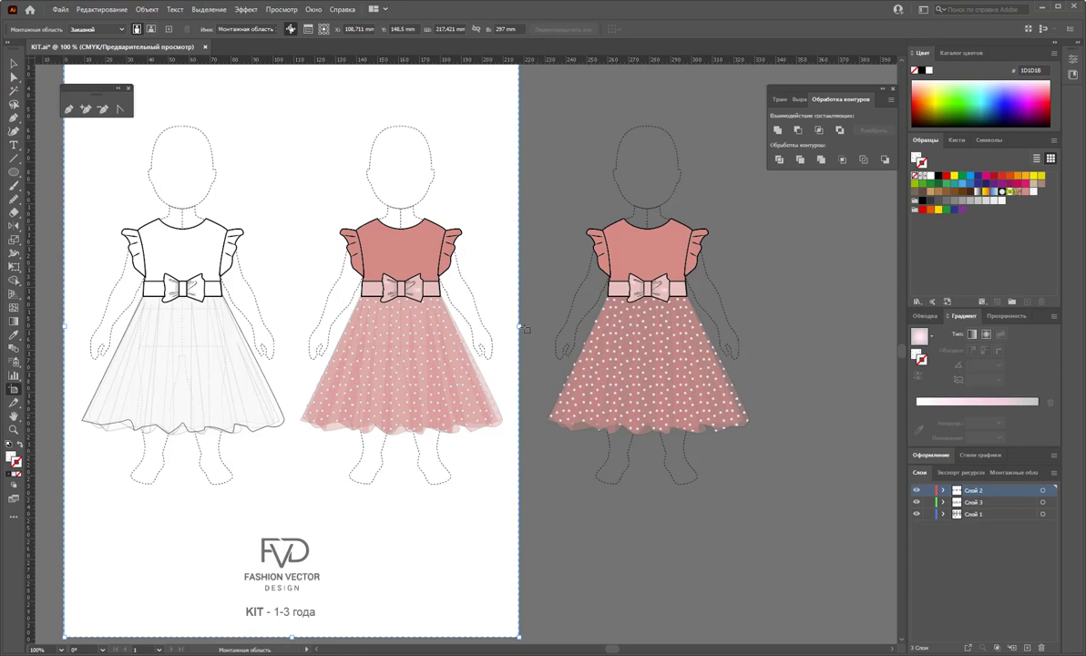
left_click_drag(519, 326, 770, 339)
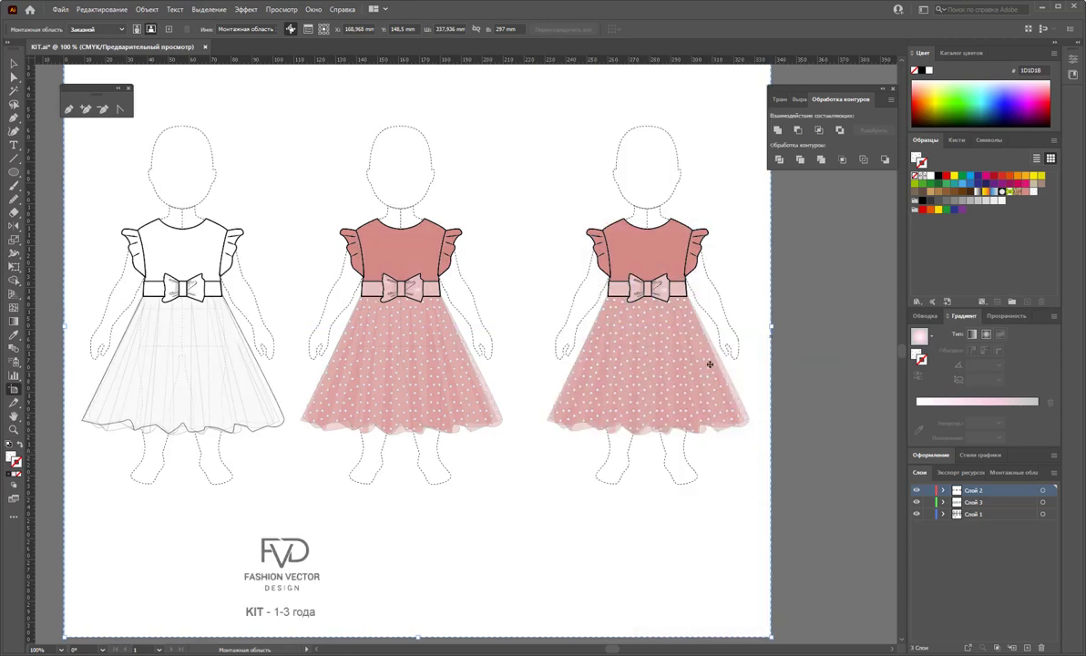
left_click(15, 76)
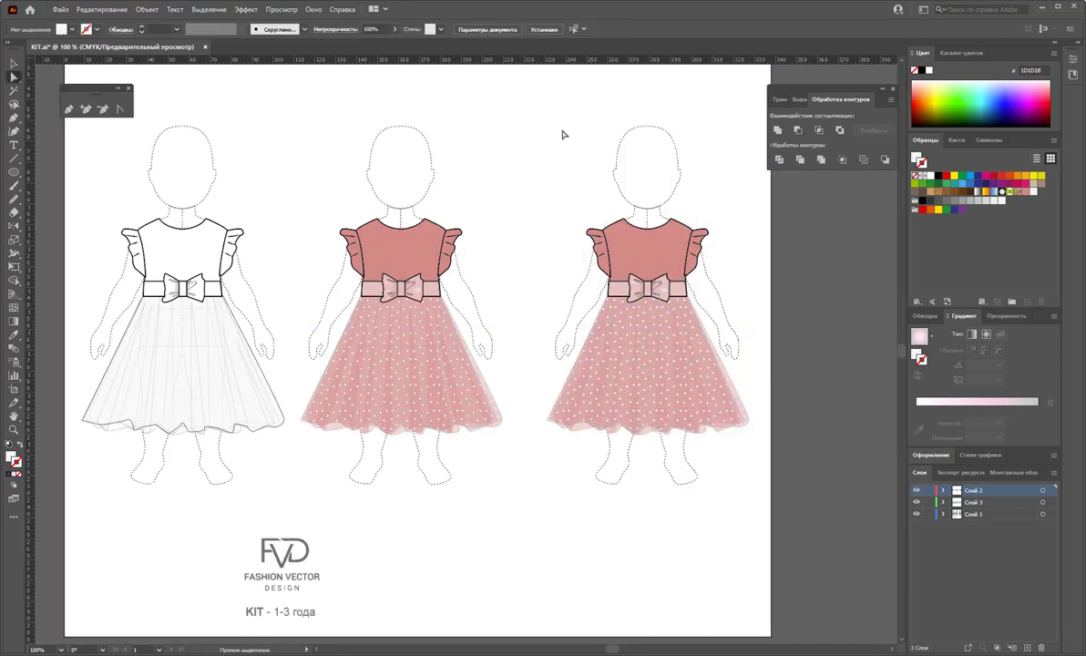
Step: Shift the third dress about 10 mm left and relock Layer 1
left_click_drag(508, 91, 765, 517)
left_click_drag(508, 91, 765, 517)
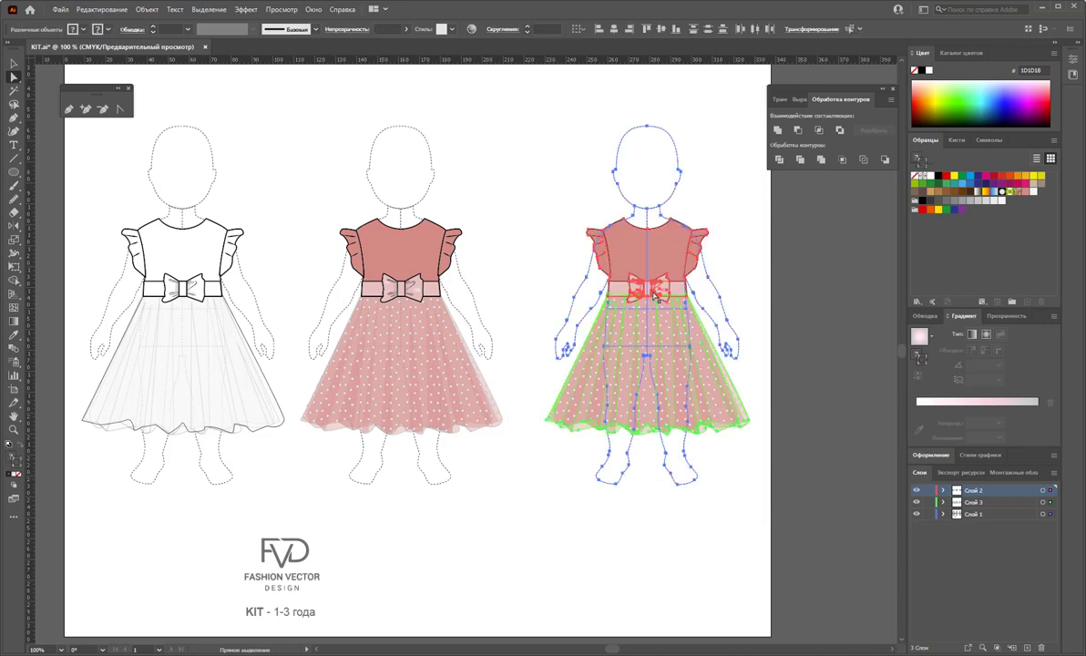
left_click_drag(656, 296, 632, 295)
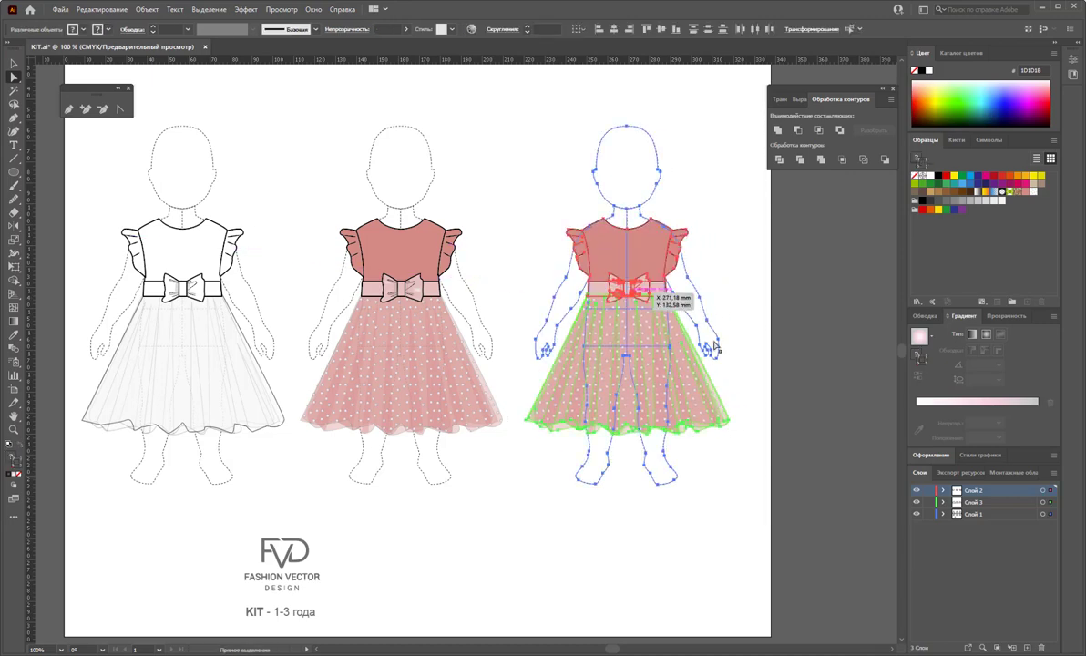
key("v")
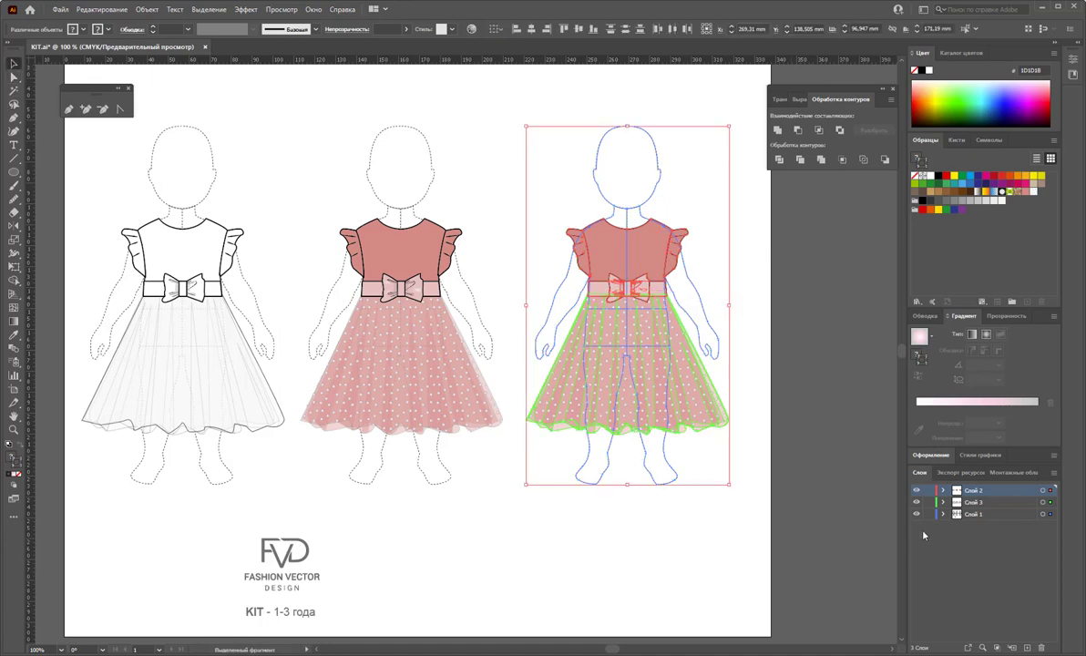
left_click(928, 514)
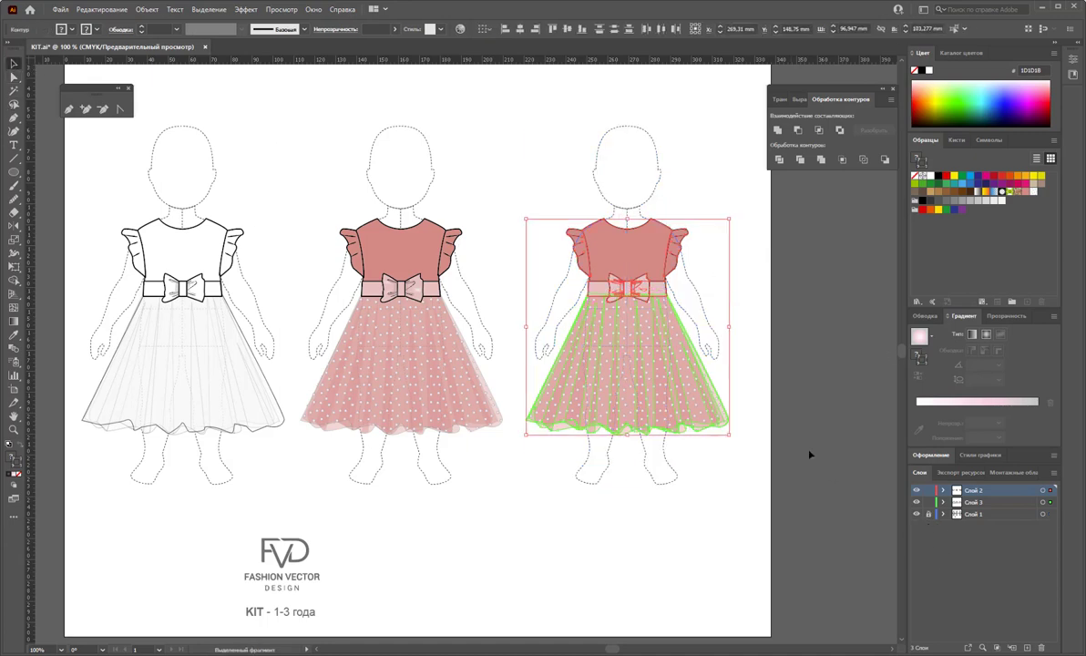
left_click(426, 31)
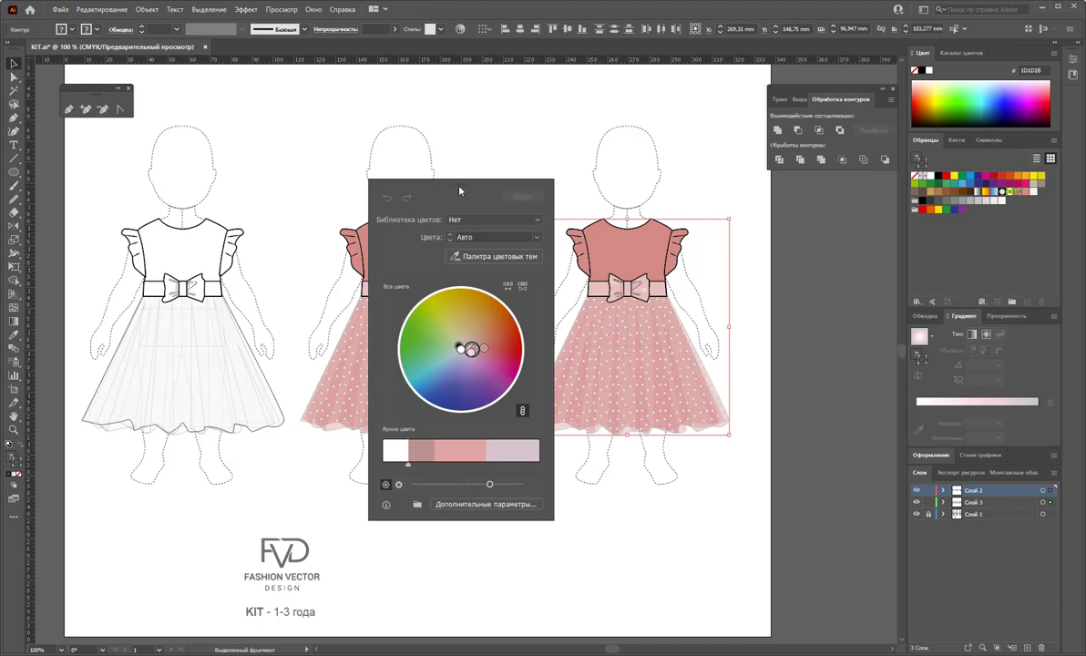
Step: Recolour the third dress to lavender with lilac polka-dot tulle using the colour wheel
left_click_drag(436, 186, 367, 179)
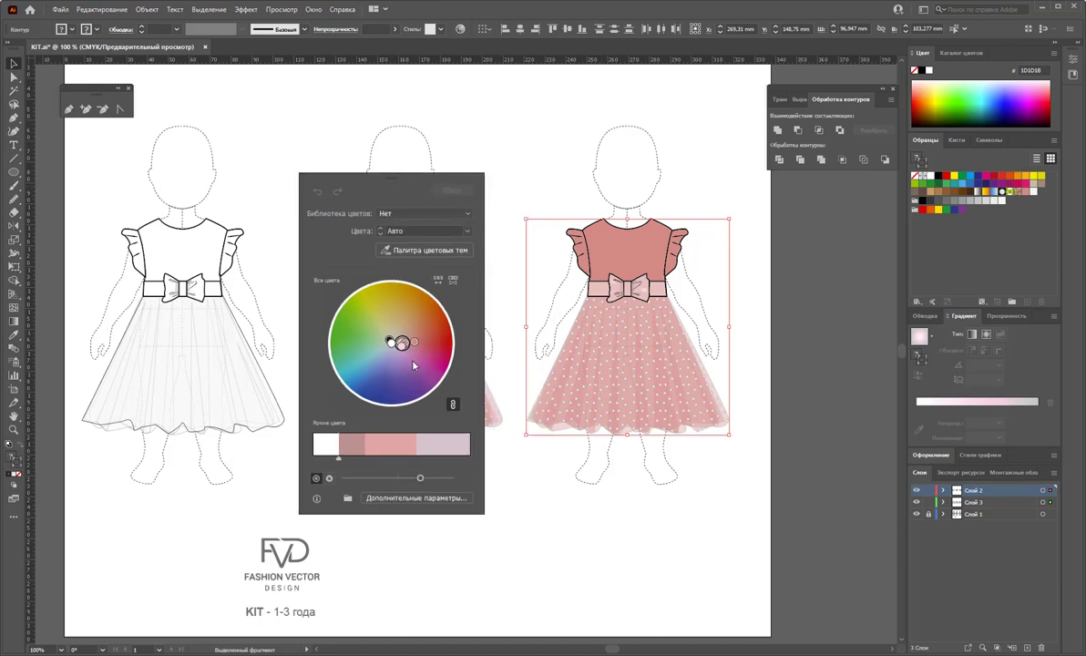
left_click_drag(402, 344, 401, 368)
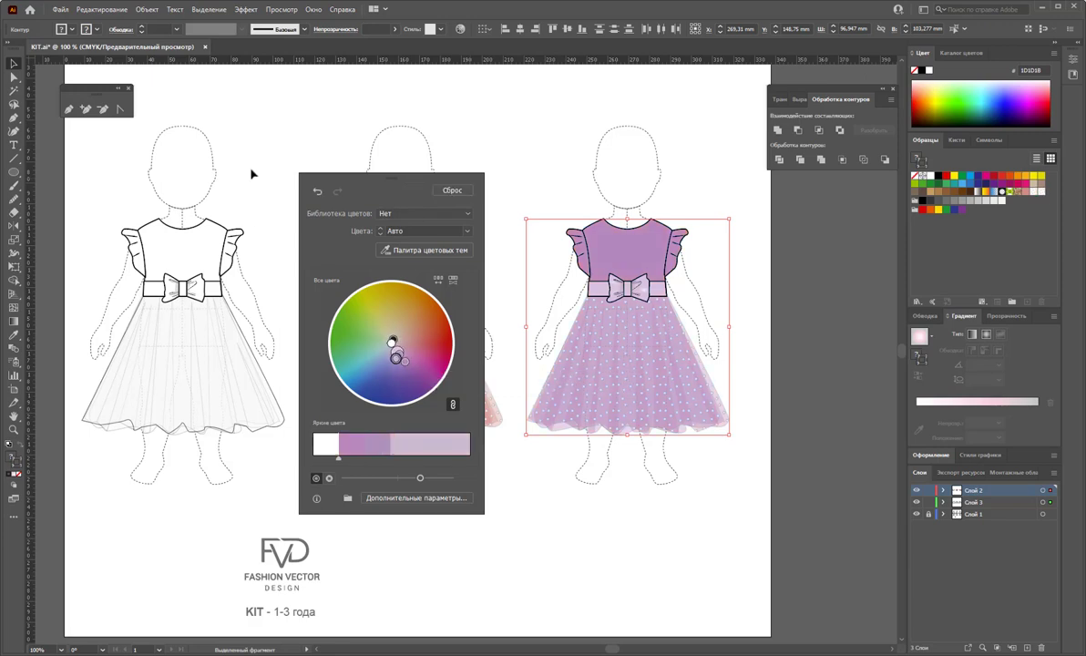
mouse_move(371, 176)
left_mouse_down()
mouse_move(295, 176)
mouse_move(204, 152)
mouse_move(188, 120)
left_mouse_up()
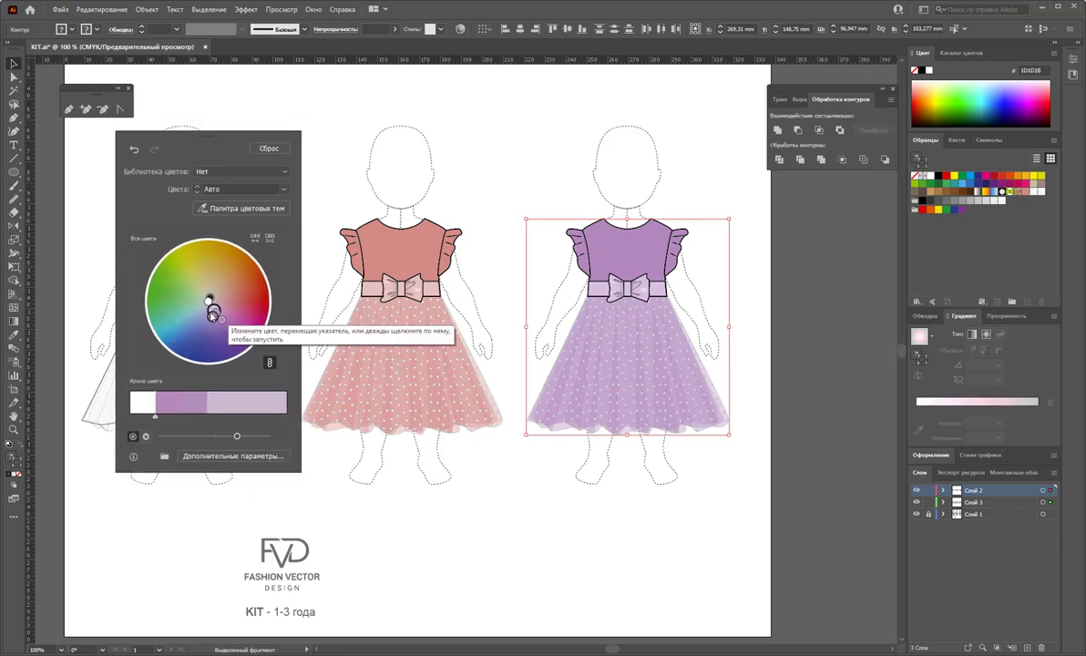
left_click_drag(213, 314, 194, 314)
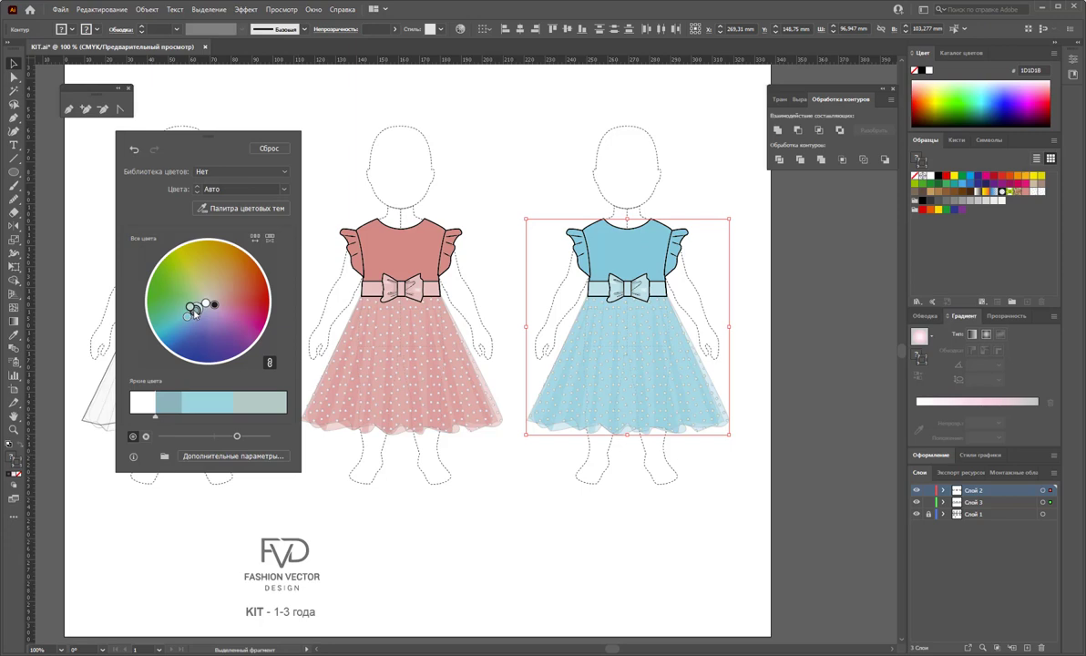
left_click_drag(196, 311, 206, 285)
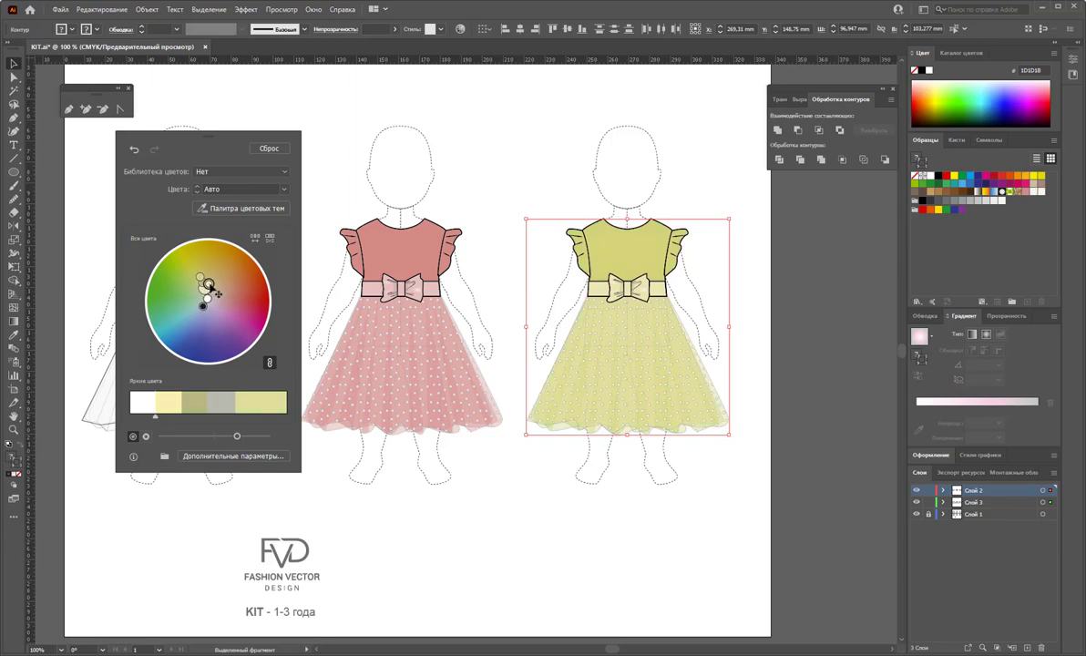
mouse_move(212, 292)
left_mouse_down()
mouse_move(233, 314)
mouse_move(218, 328)
left_mouse_up()
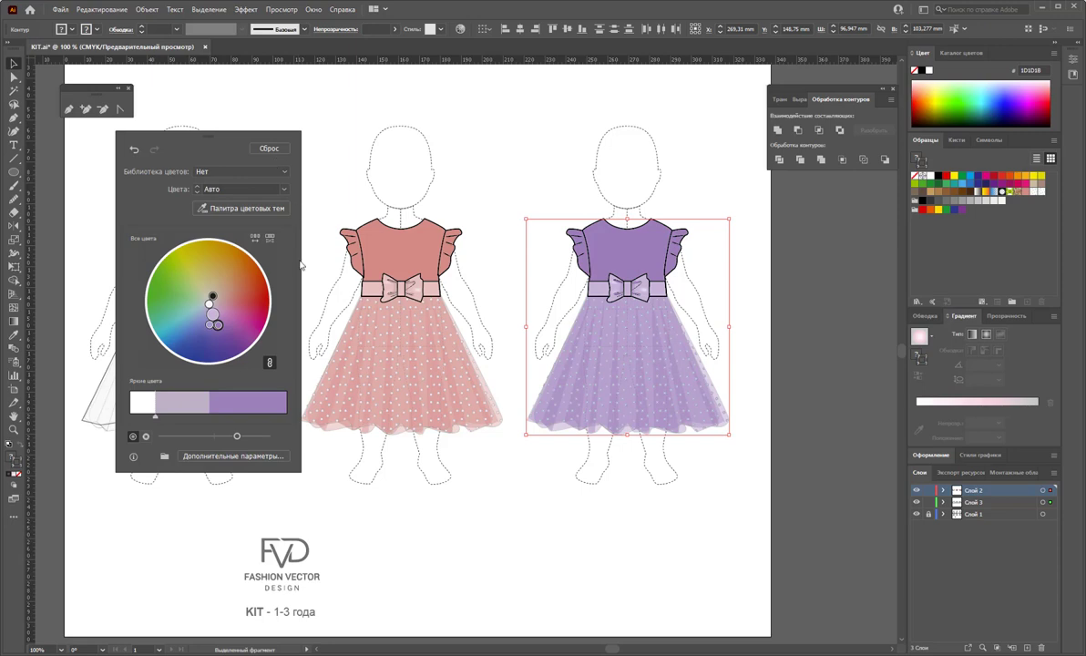
left_click(325, 108)
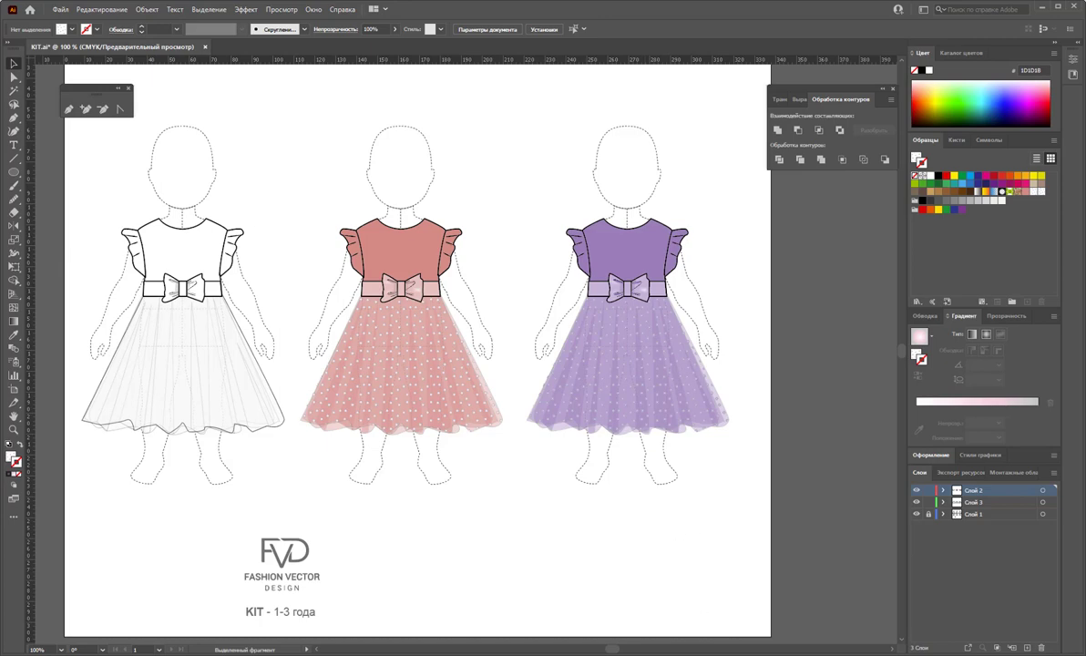
left_click_drag(615, 652, 609, 650)
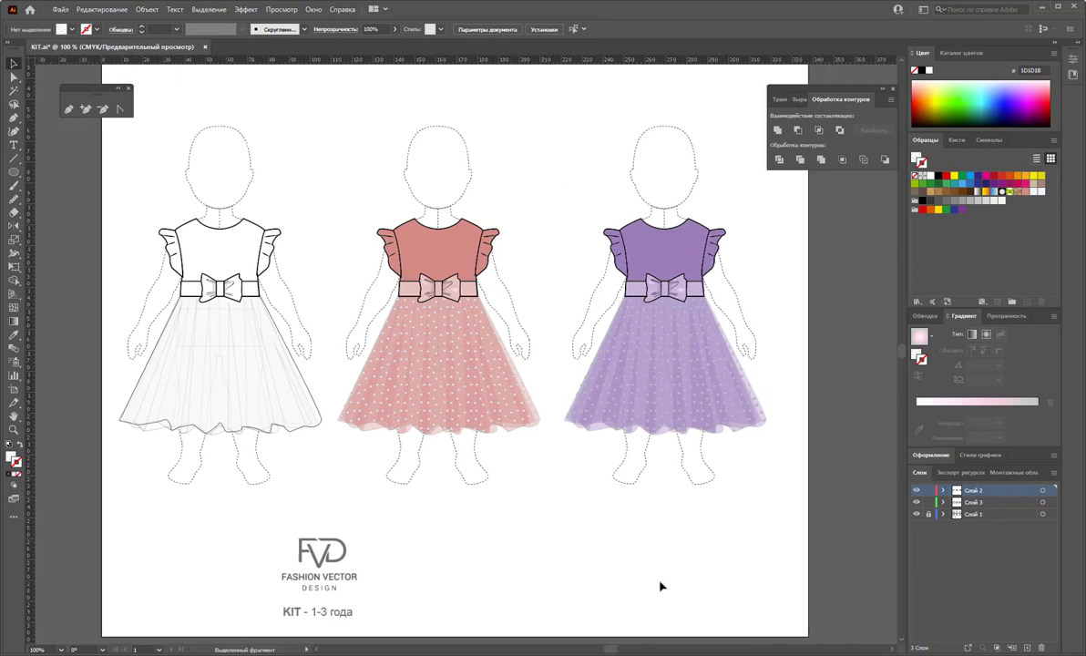